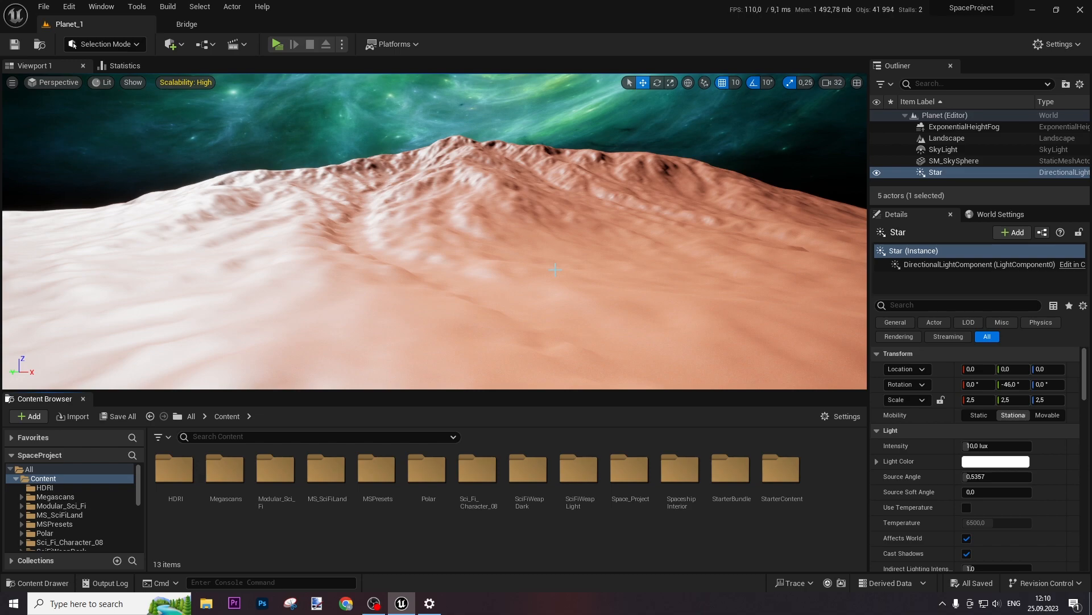
right_click_drag(589, 281, 69, 105)
mouse_move(492, 256)
right_mouse_down()
mouse_move(493, 267)
mouse_move(493, 257)
right_mouse_up()
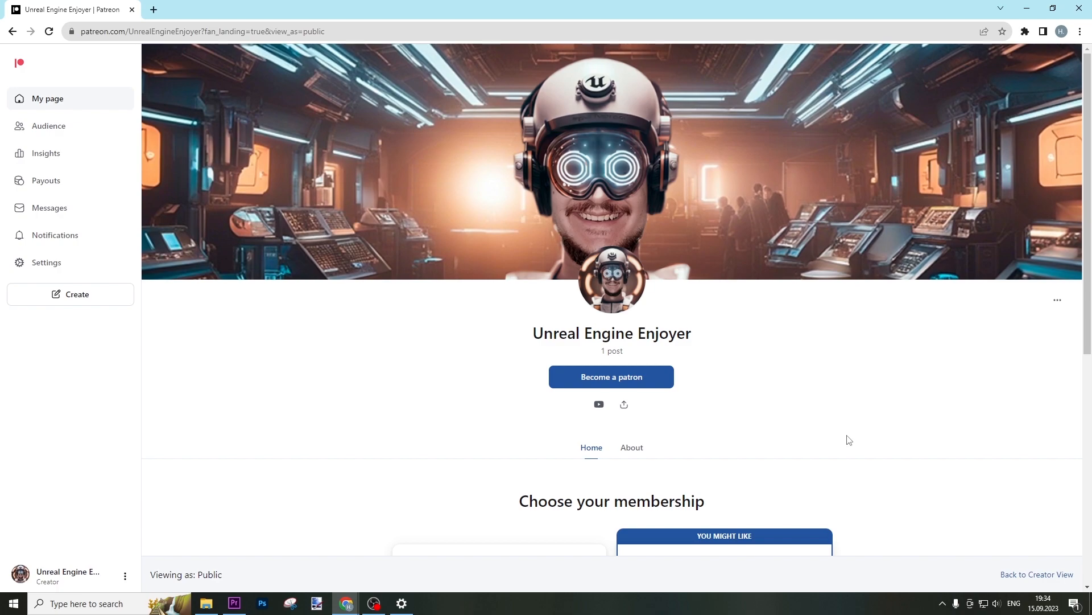
scroll(849, 440, "down", 3)
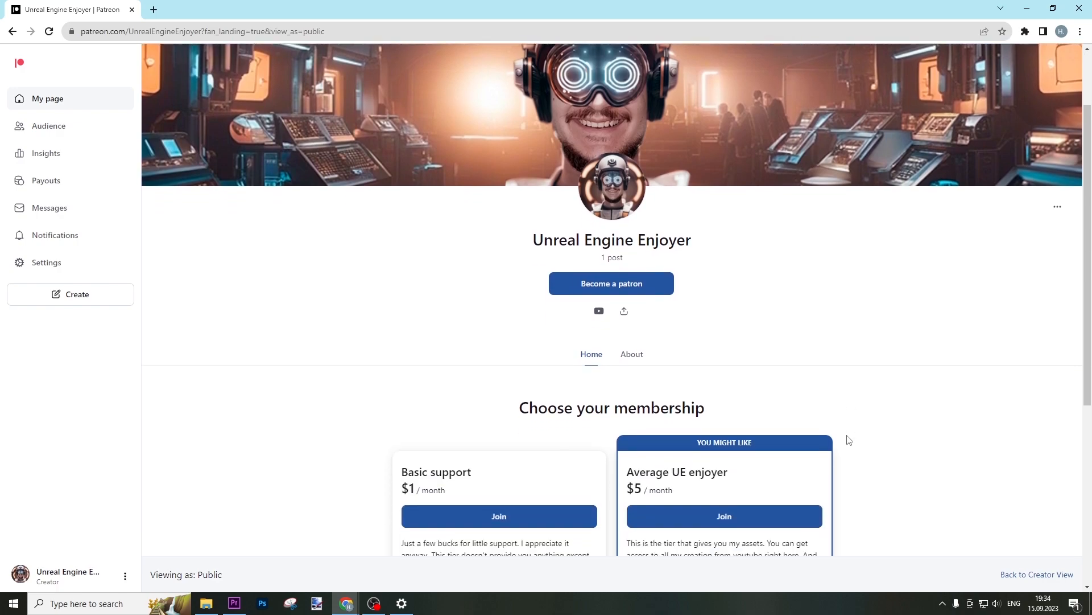
scroll(849, 440, "down", 2)
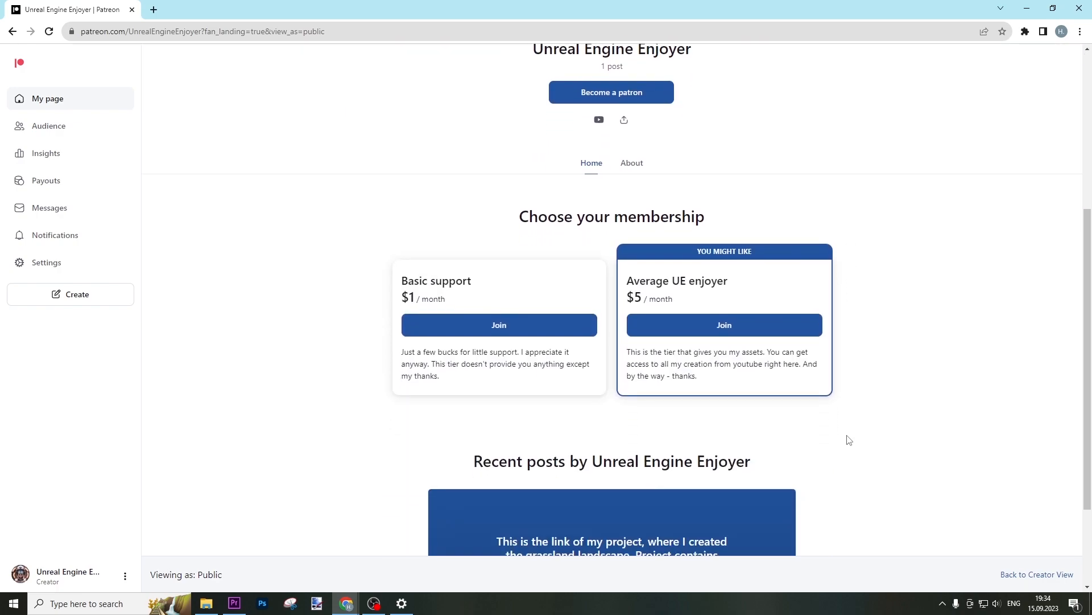
scroll(849, 440, "down", 2)
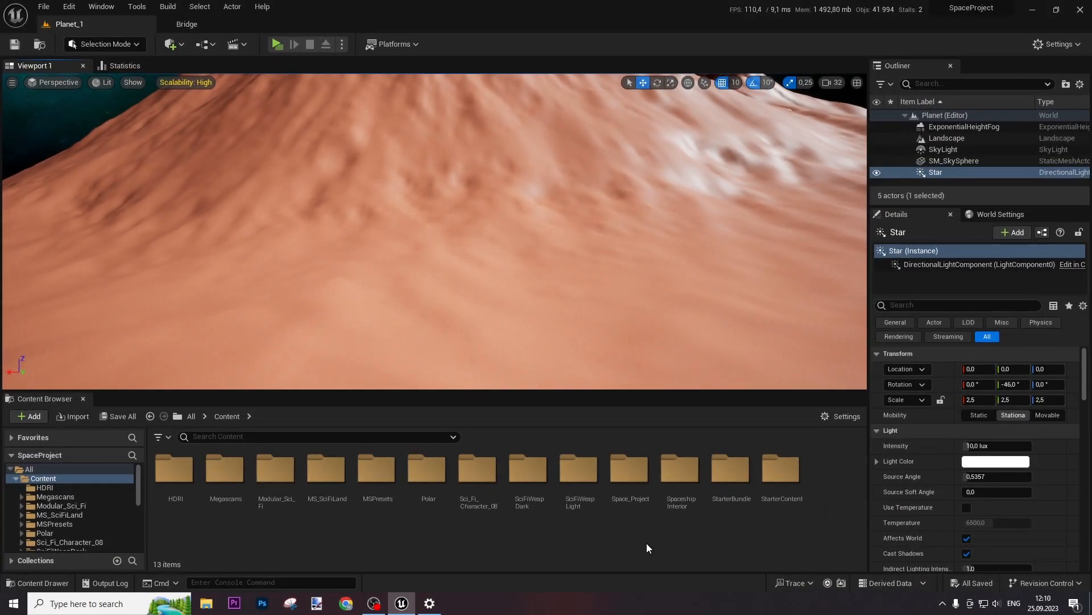
- Add the Starter Content pack to the project
left_click(29, 416)
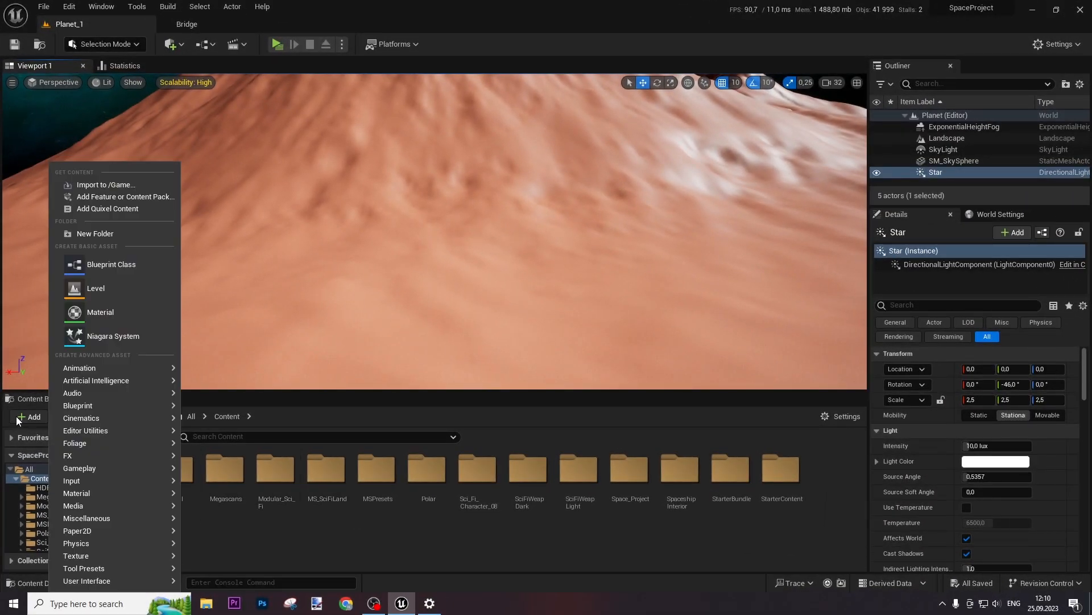
left_click(139, 197)
left_click(457, 175)
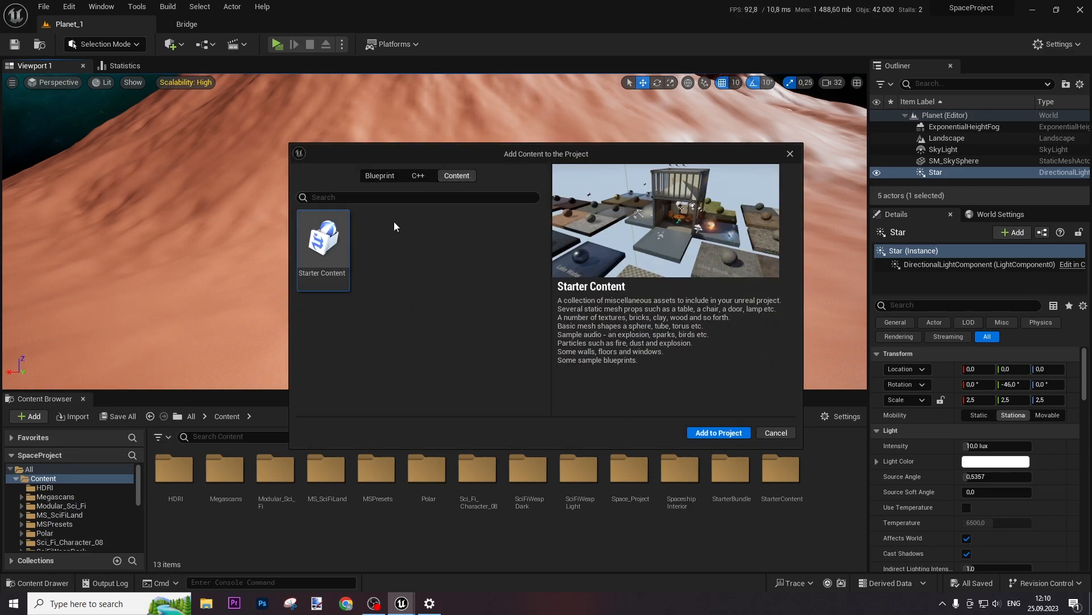
left_click(717, 434)
- Open the M_Metal_Gold material from the Materials folder of StarterContent
double_click(781, 469)
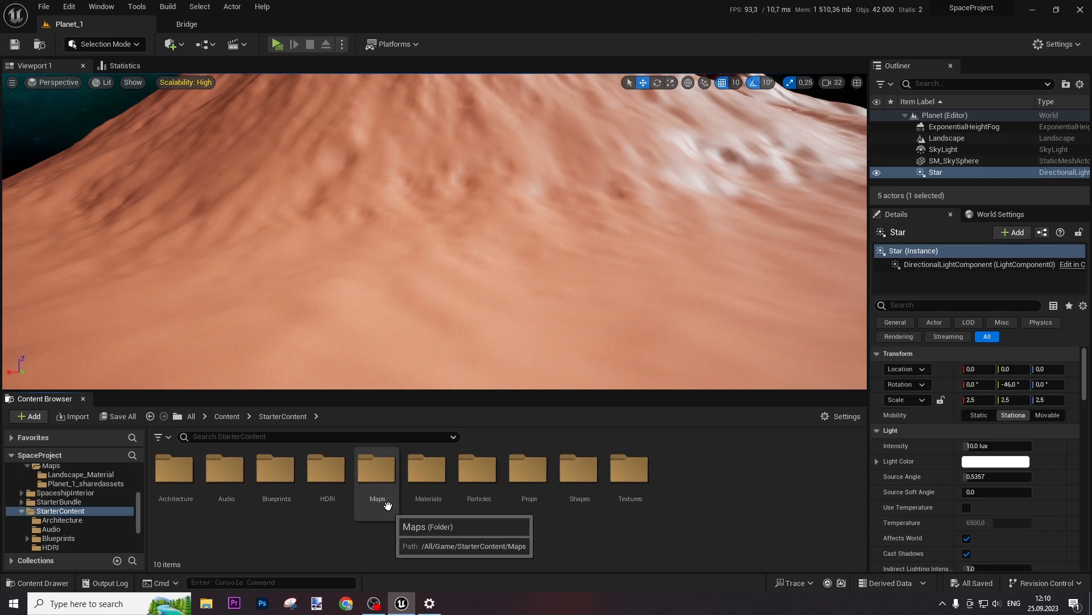
double_click(428, 470)
scroll(740, 500, "down", 1)
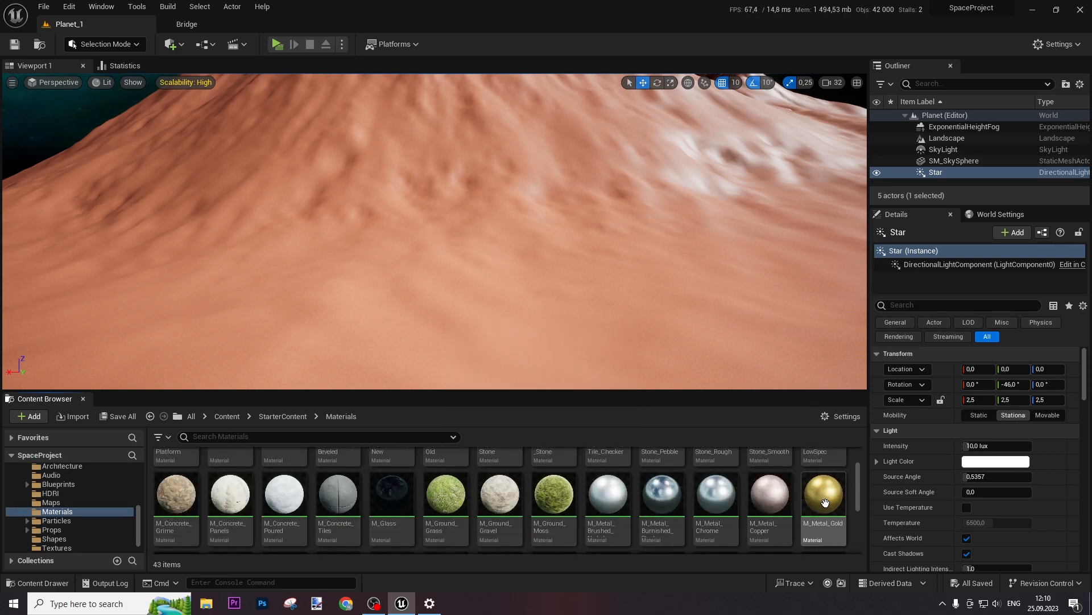
left_click(825, 503)
double_click(825, 503)
- Select the Macro Texture Variation and Reduce Macro Contrast node groups together with the Multiply nodes that link them to Base Color
scroll(441, 214, "down", 5)
right_click_drag(425, 201, 684, 393)
left_click_drag(271, 126, 823, 362)
- Create a folder named Material_Functions inside Space_Project/Maps/Landscape_Material
left_click(69, 23)
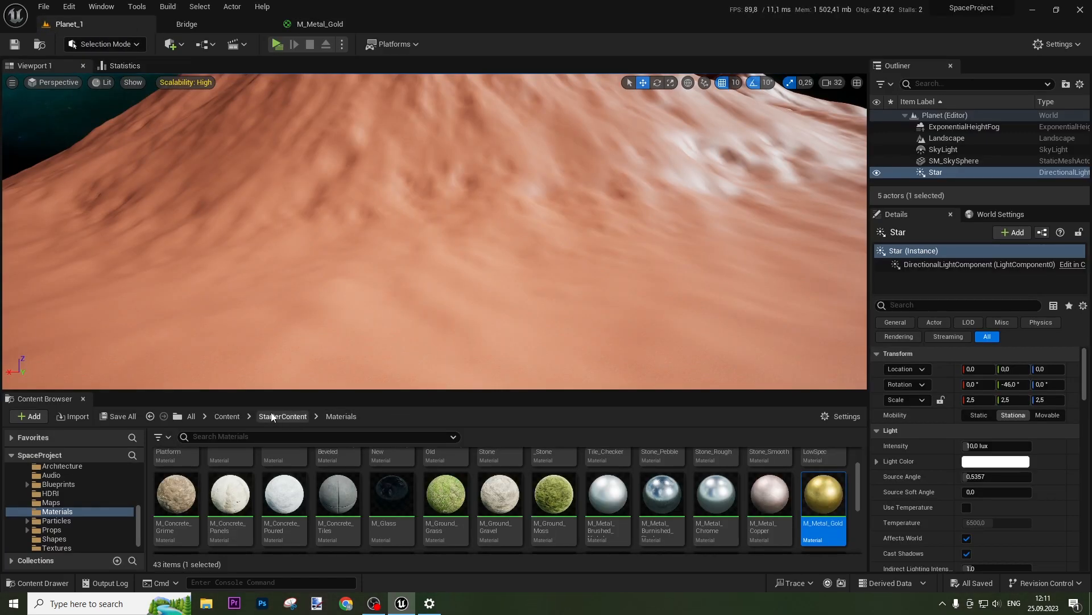
left_click(226, 417)
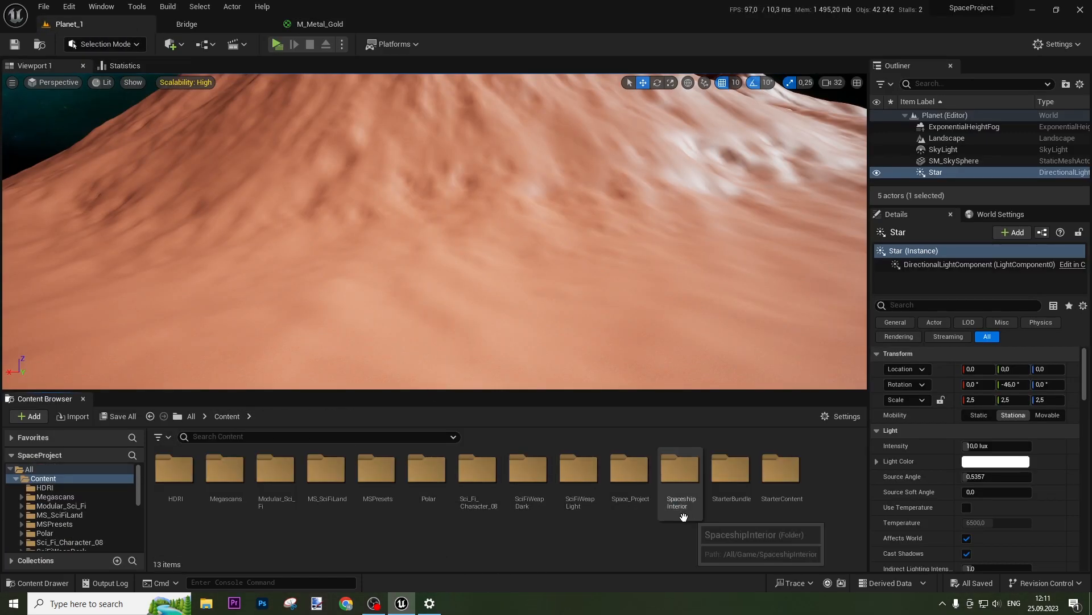
double_click(634, 475)
double_click(176, 470)
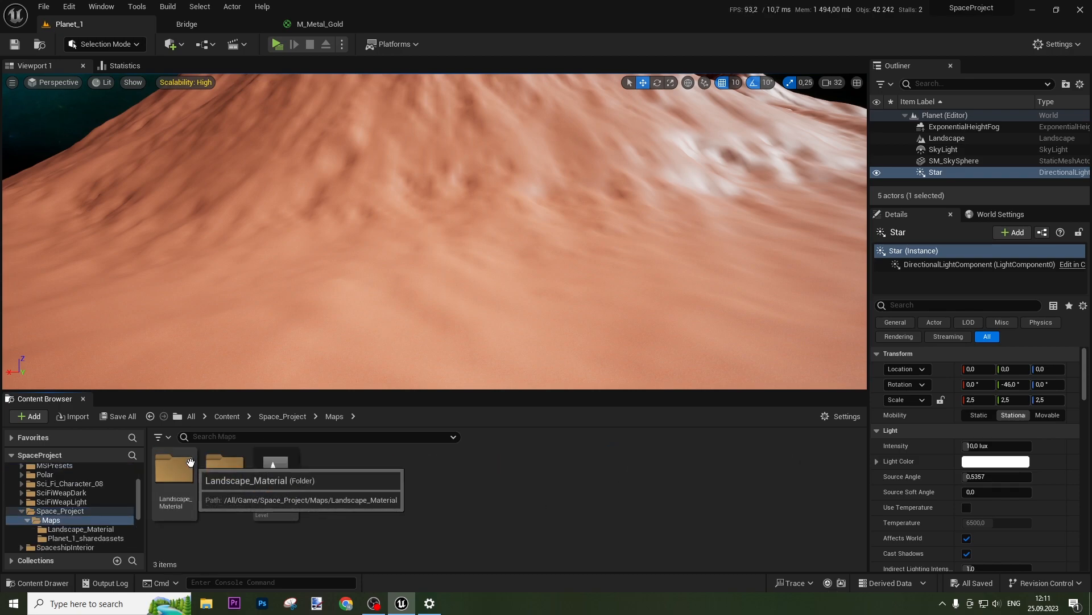
double_click(174, 471)
right_click(302, 526)
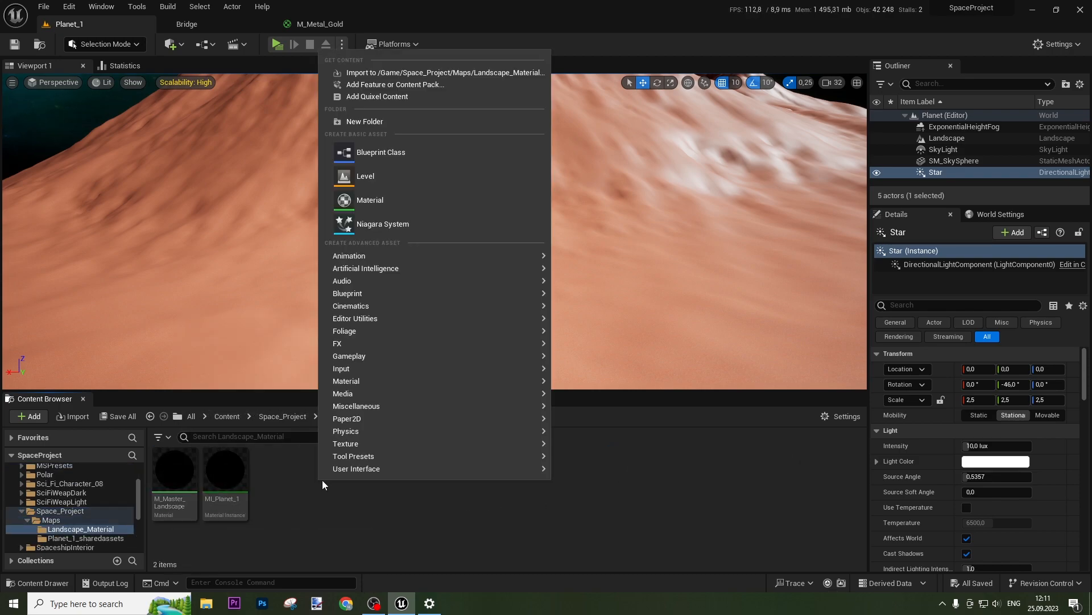
left_click(403, 121)
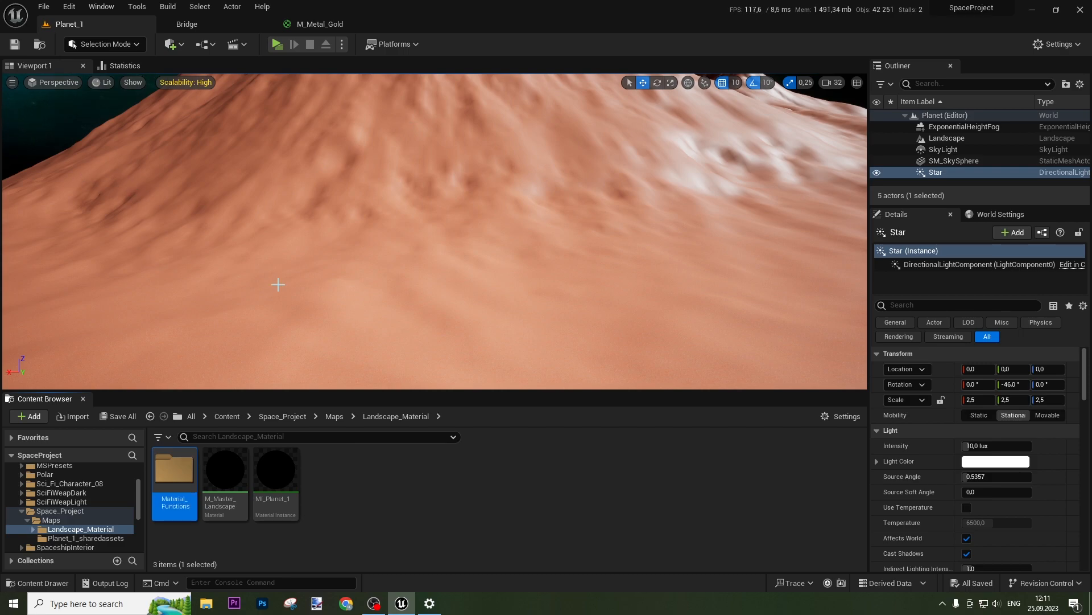
- Create a material function named MF_Macrovariation in the Material_Functions folder and open it
double_click(174, 472)
right_click(196, 481)
mouse_move(271, 267)
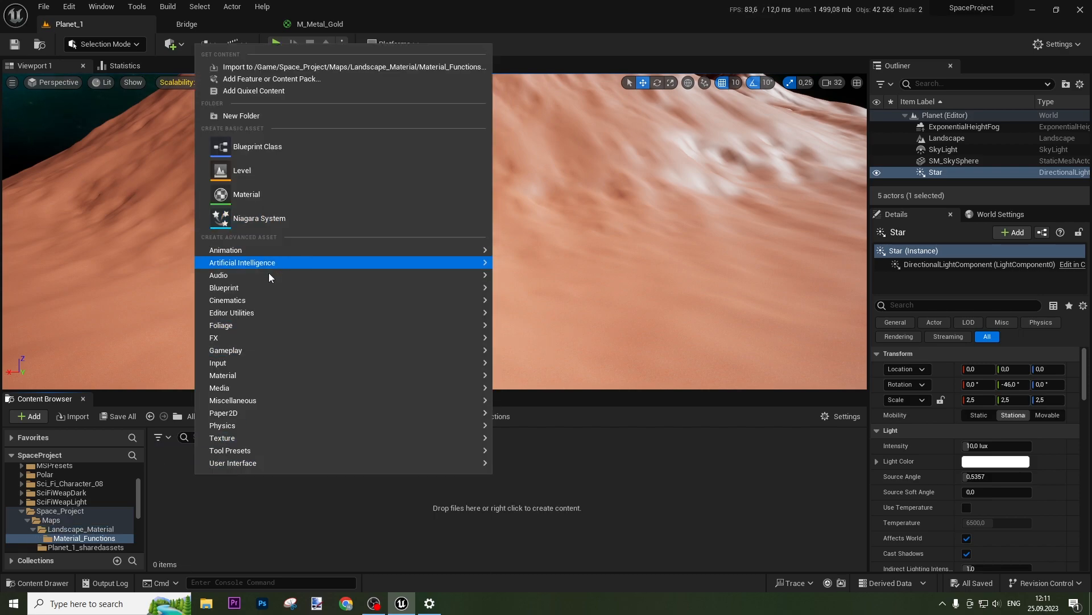
mouse_move(310, 375)
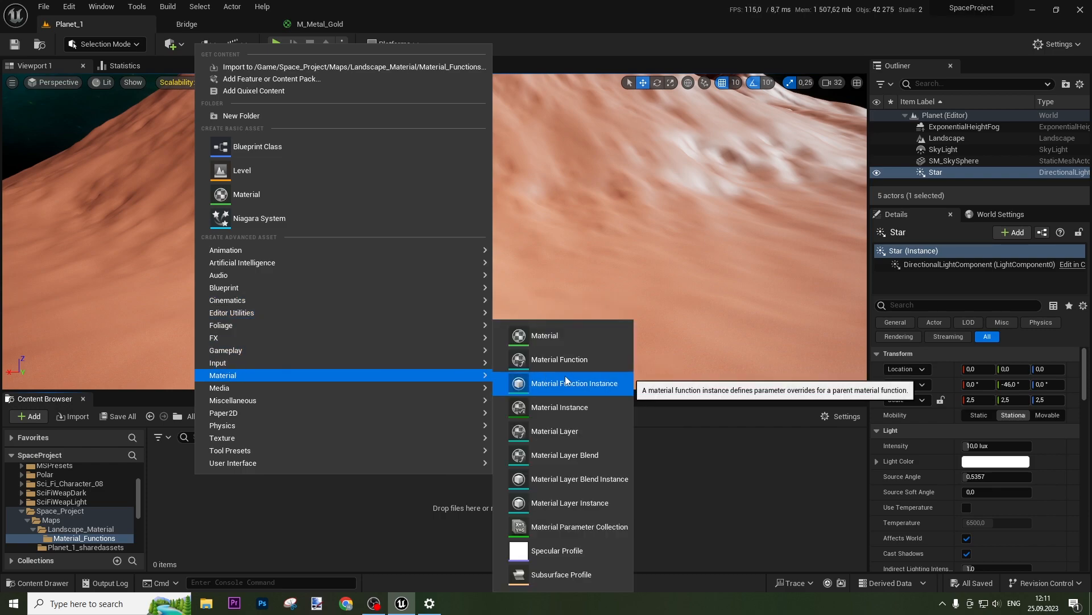
left_click(561, 359)
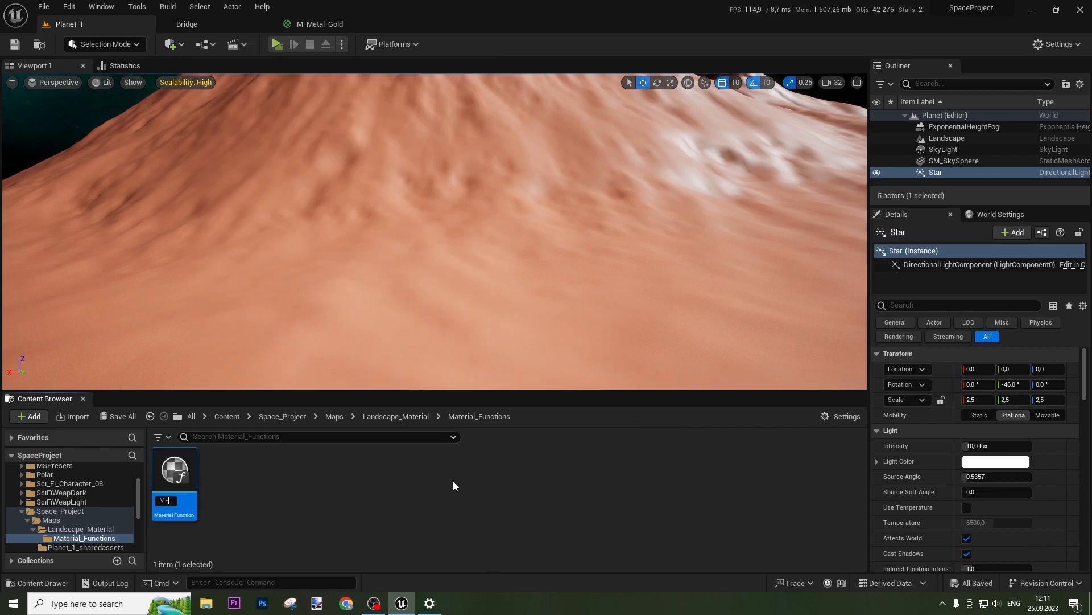
type("MF_Macrovariation")
key("Return")
key("Return")
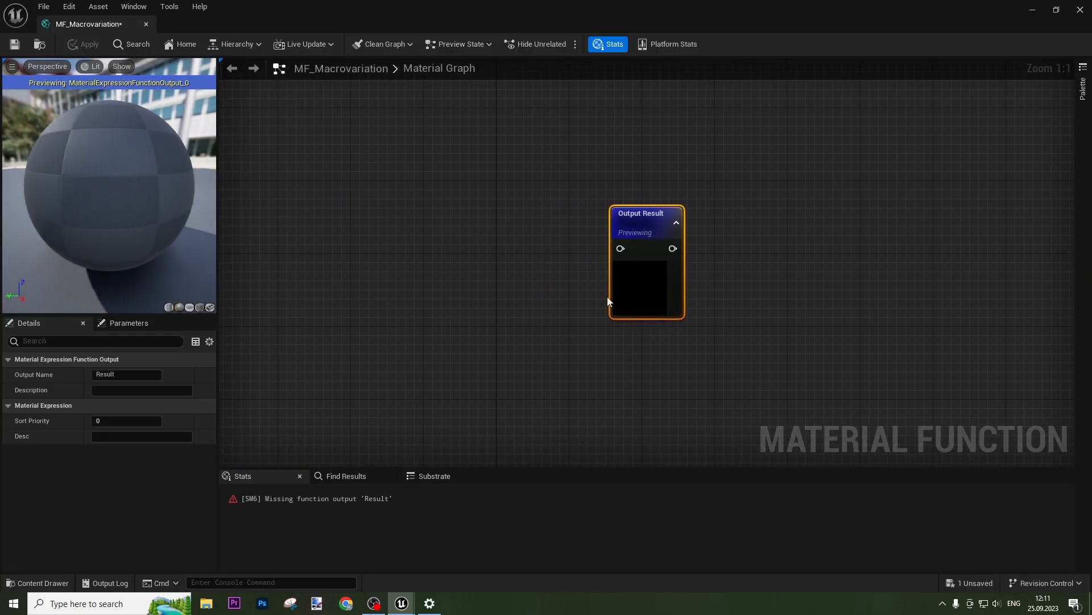
- Dock the MF_Macrovariation editor beside M_Metal_Gold and paste the copied macro variation nodes into the function's graph
left_click_drag(111, 26, 388, 32)
left_click(320, 24)
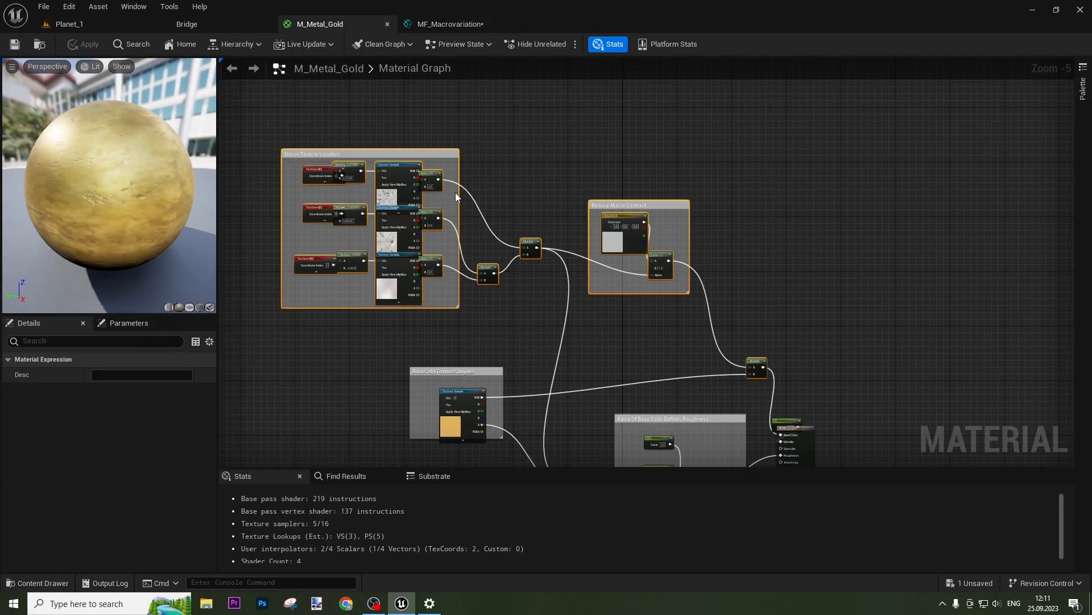
left_click(438, 25)
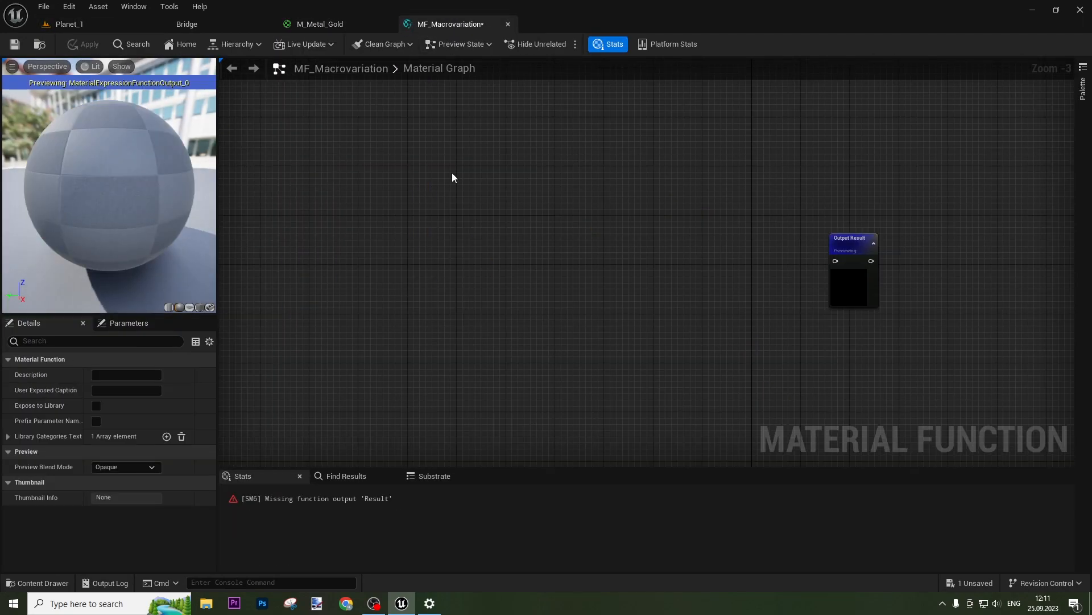
key("ctrl+v")
- Connect the last Multiply node's output to Output Result and place Output Result next to it
left_click_drag(850, 304, 1054, 334)
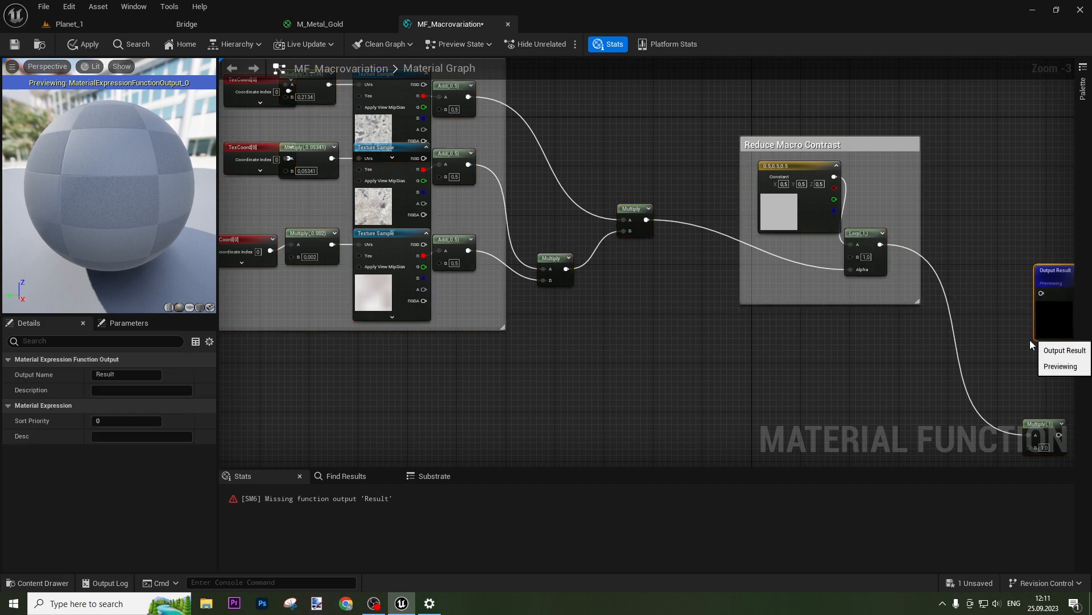
right_click_drag(982, 373, 666, 272)
left_click_drag(747, 217, 815, 361)
left_click_drag(738, 332, 803, 311)
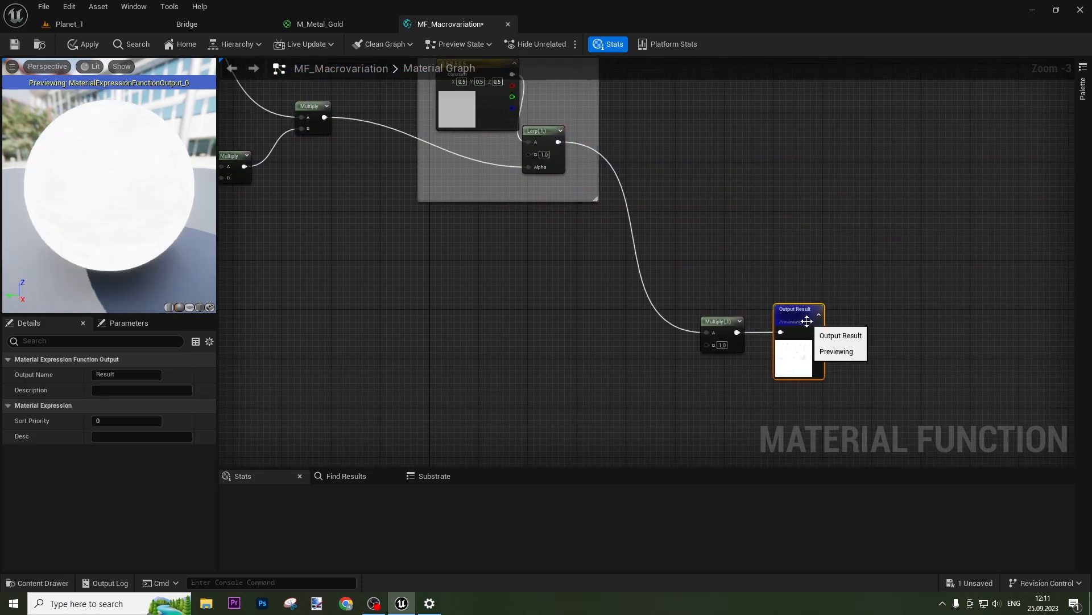
left_click(677, 249)
- Set the sampler source of the three macro variation Texture Samples to Shared: Wrap and save the function
right_click_drag(618, 229, 824, 400)
right_click_drag(560, 355, 945, 328)
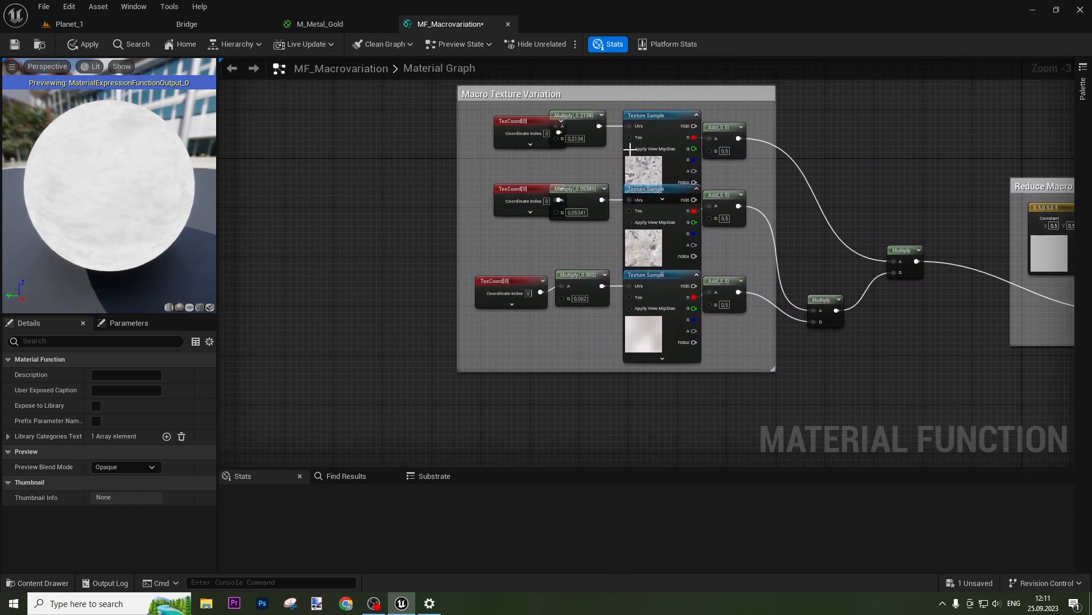
left_click_drag(641, 367, 670, 154)
left_click(125, 390)
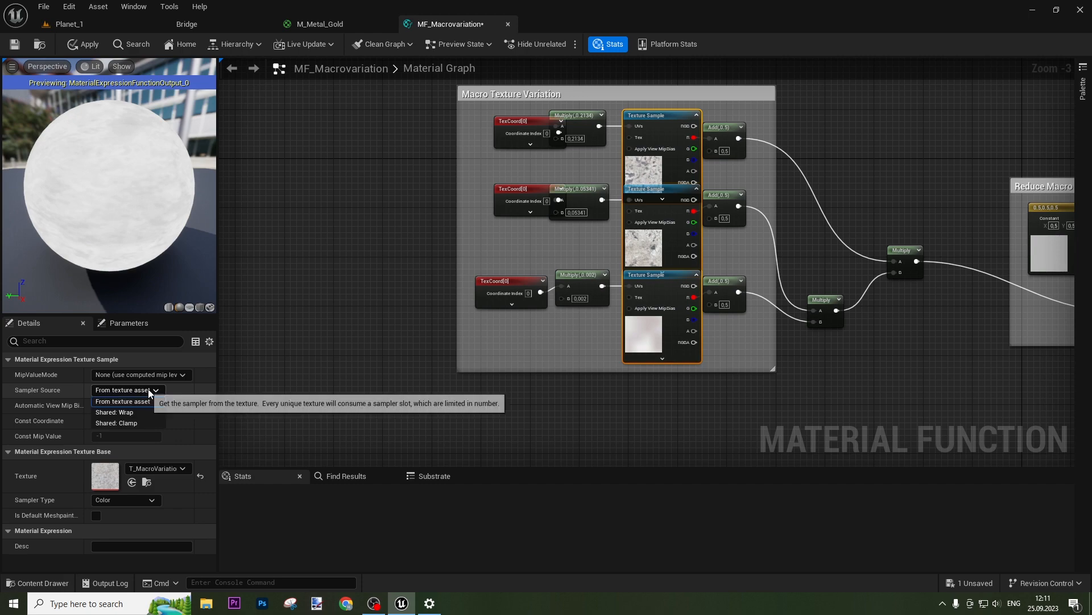
left_click(110, 411)
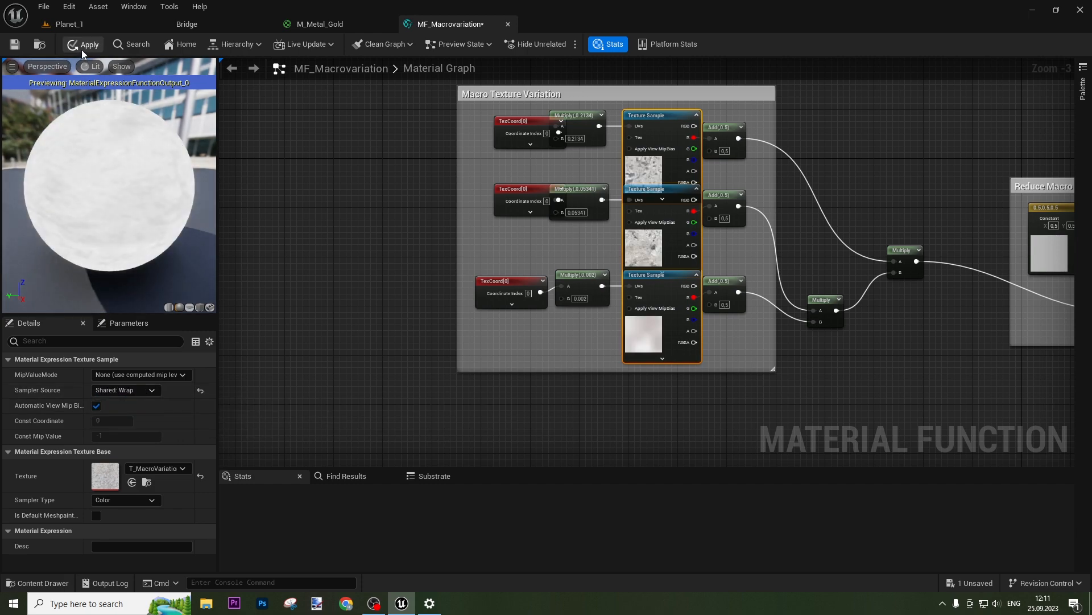
left_click(15, 45)
- Add a scalar function input wired to the B pin of the last Multiply node and place it to the node's left
scroll(764, 283, "down", 3)
right_click_drag(795, 317, 573, 226)
scroll(635, 285, "up", 6)
right_click_drag(1001, 261, 715, 326)
left_click_drag(719, 275, 589, 312)
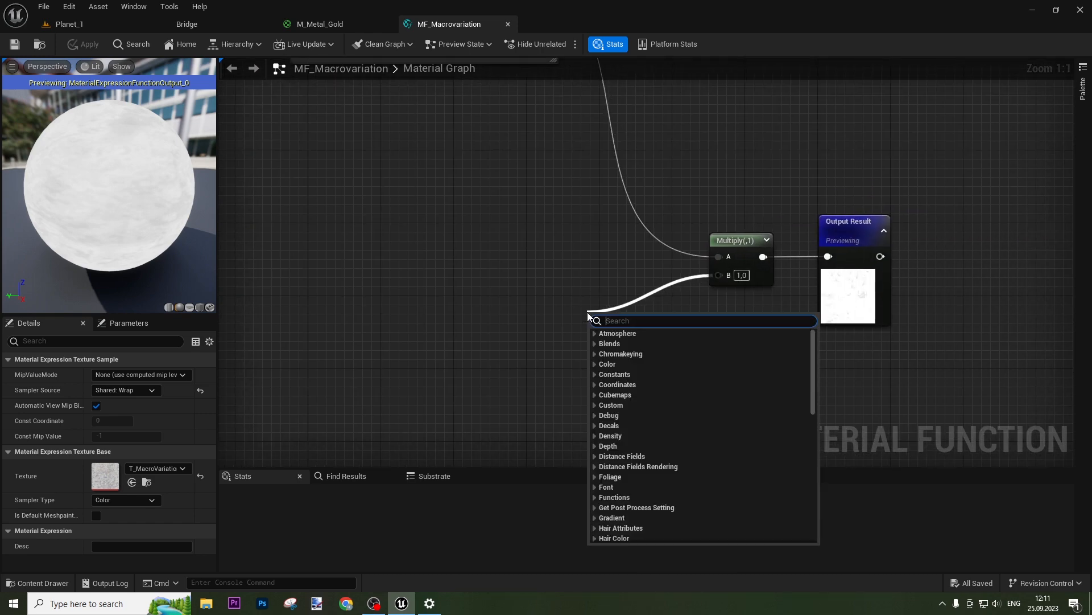
type("inp")
key("BackSpace")
type("pu")
key("Return")
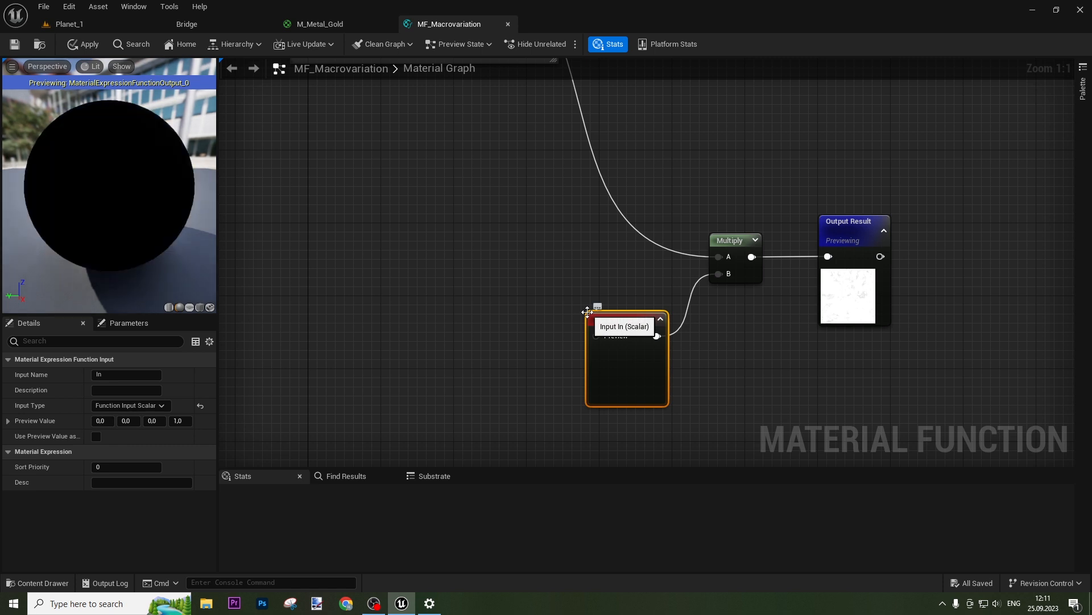
left_click_drag(630, 384, 532, 359)
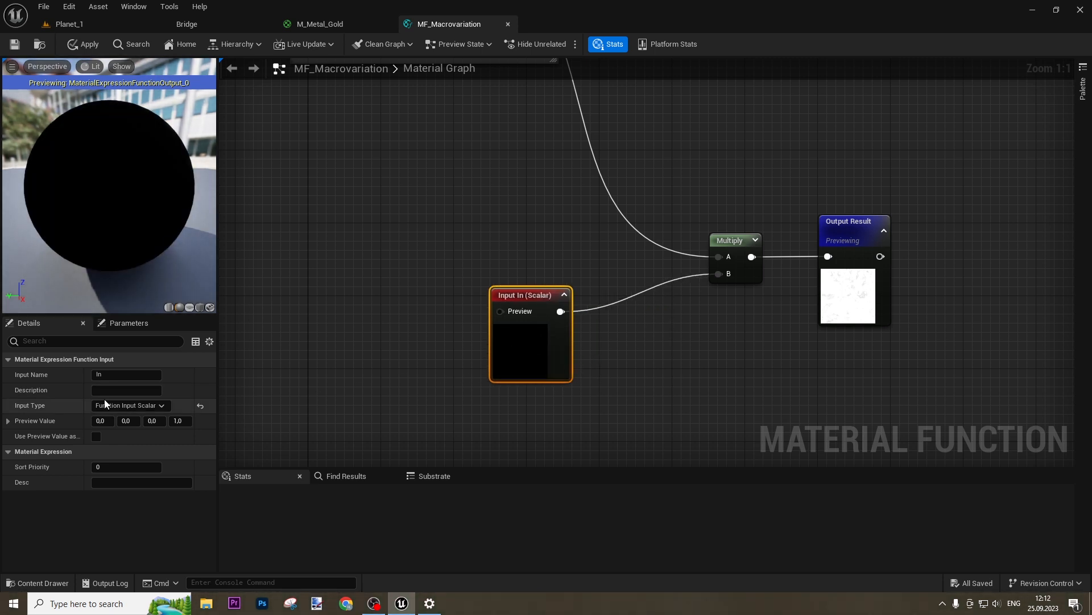
- Name the new function input Base Color
type("Base Color")
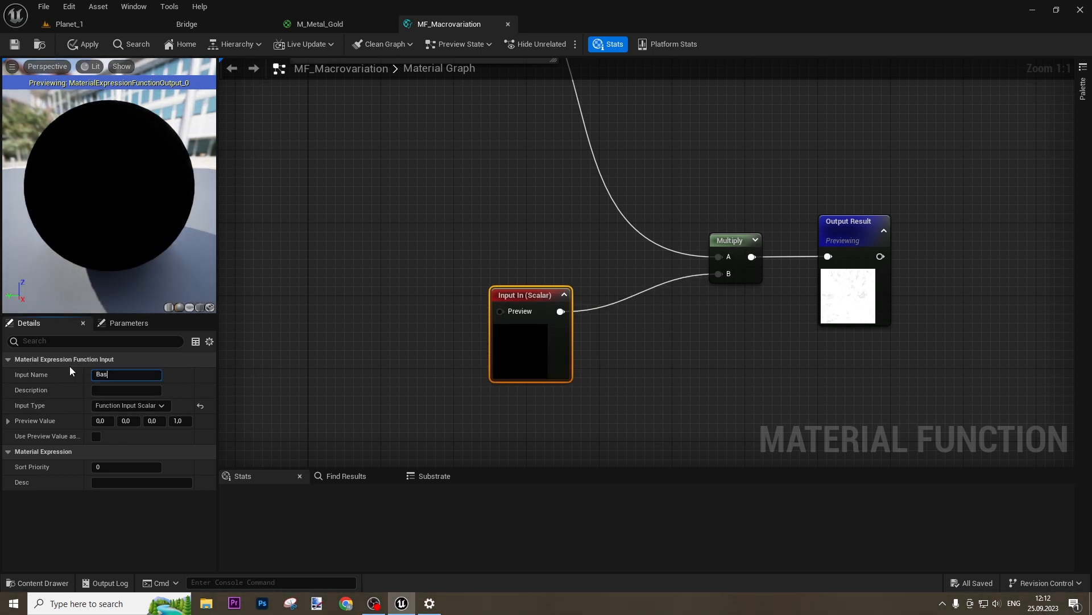
key("Return")
left_click(523, 349)
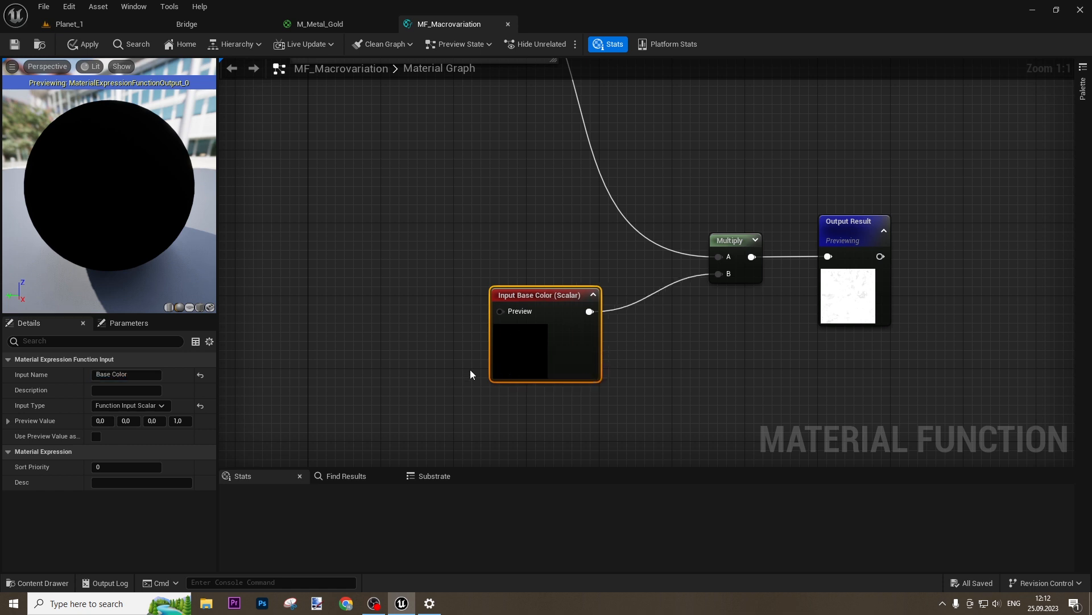
- Set the Base Color input's type to Vector3, and save and close MF_Macrovariation
left_click(162, 405)
left_click(169, 438)
left_click(789, 373)
left_click(83, 44)
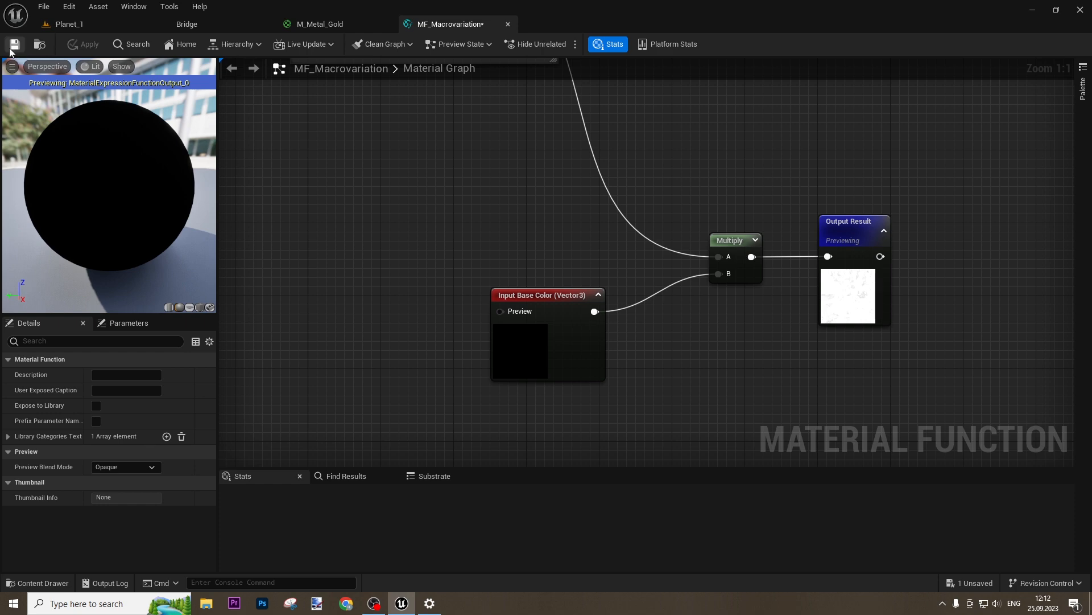
left_click(508, 23)
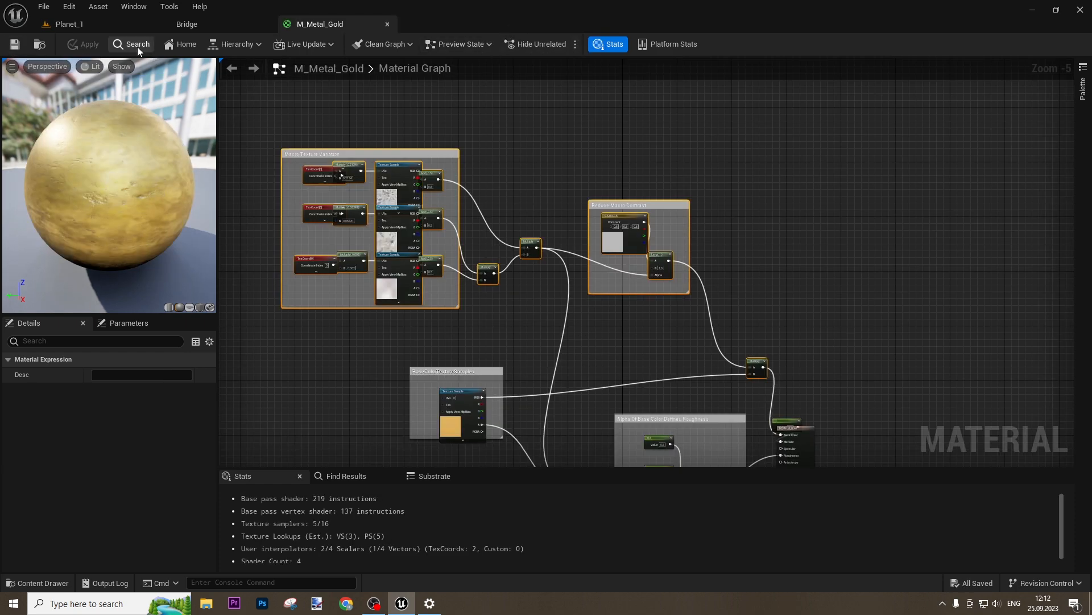
- Create a material function named MF_Processing in the Material_Functions folder and open it
left_click(87, 26)
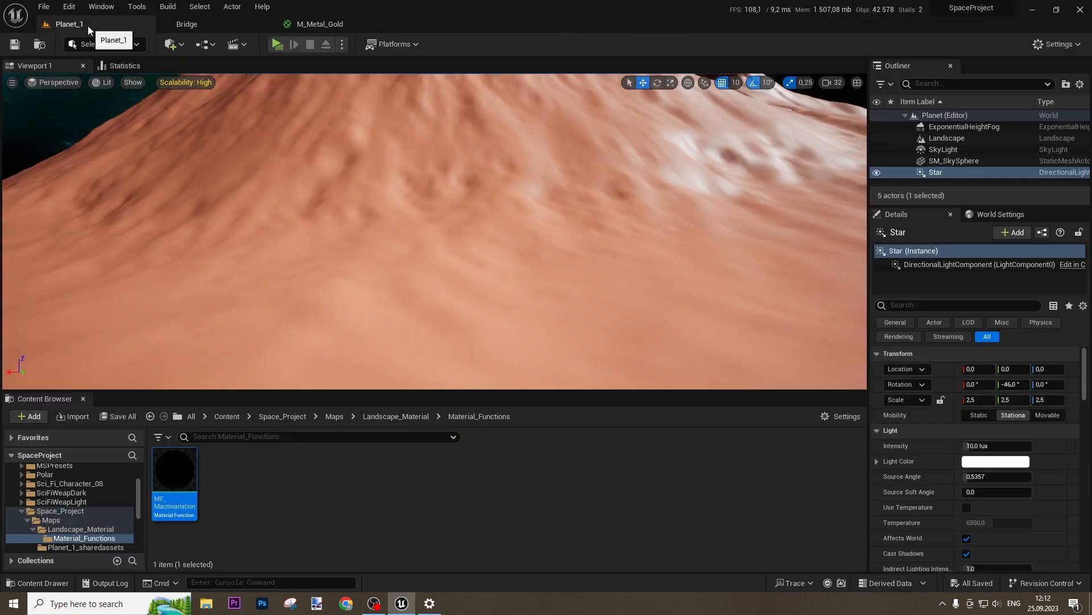
left_click(395, 417)
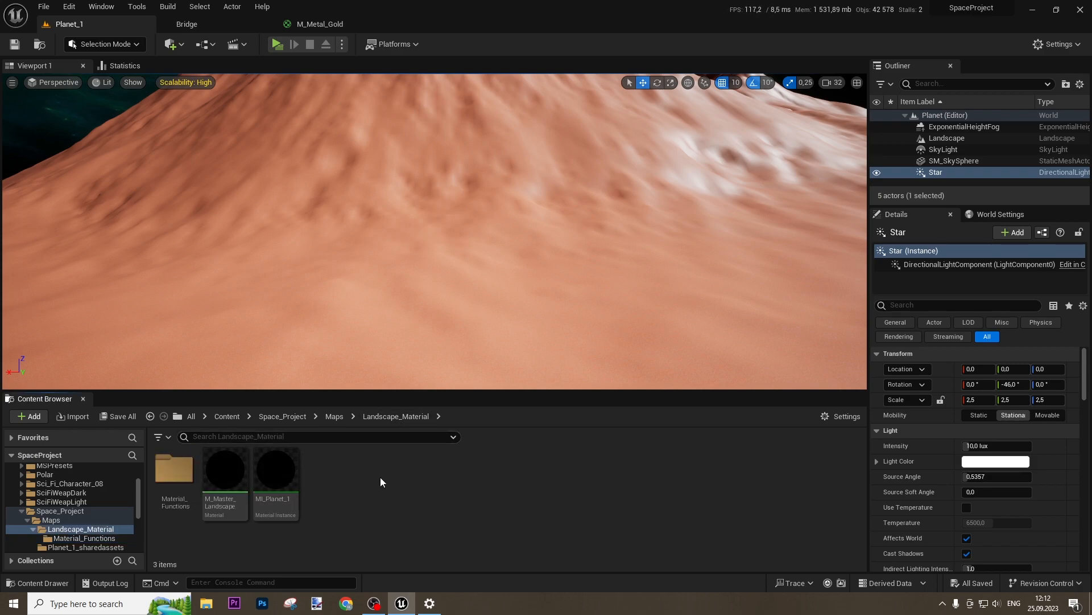
double_click(174, 462)
right_click(263, 491)
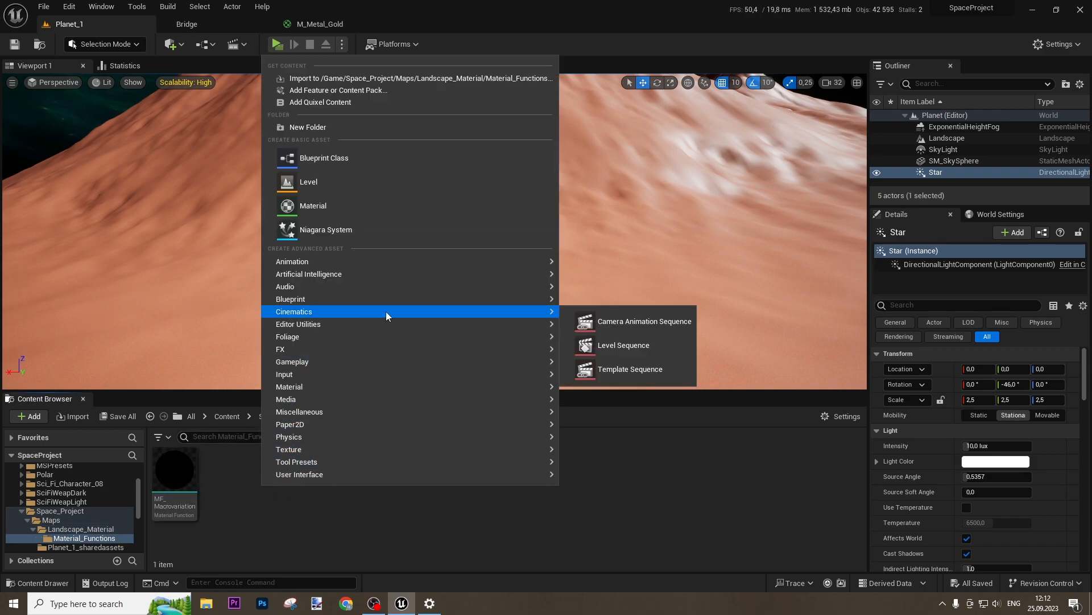
mouse_move(332, 316)
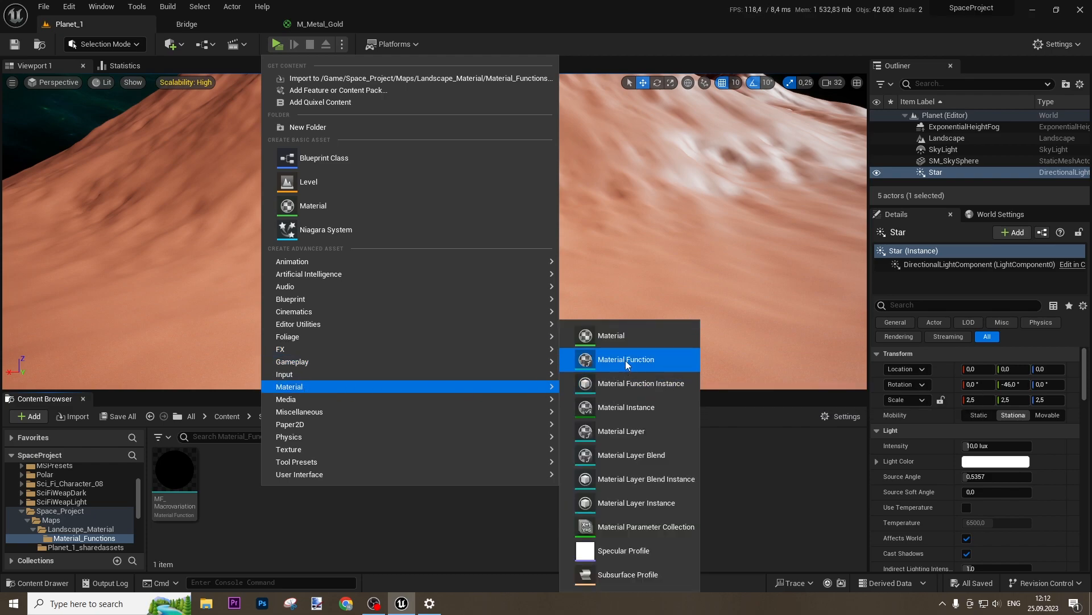
left_click(567, 359)
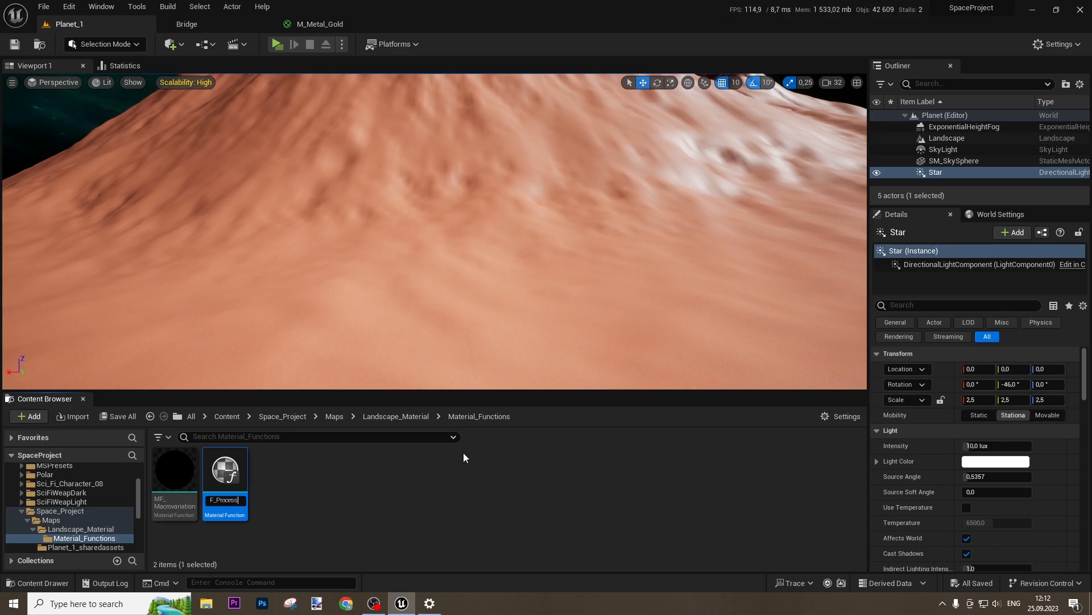
key("Return")
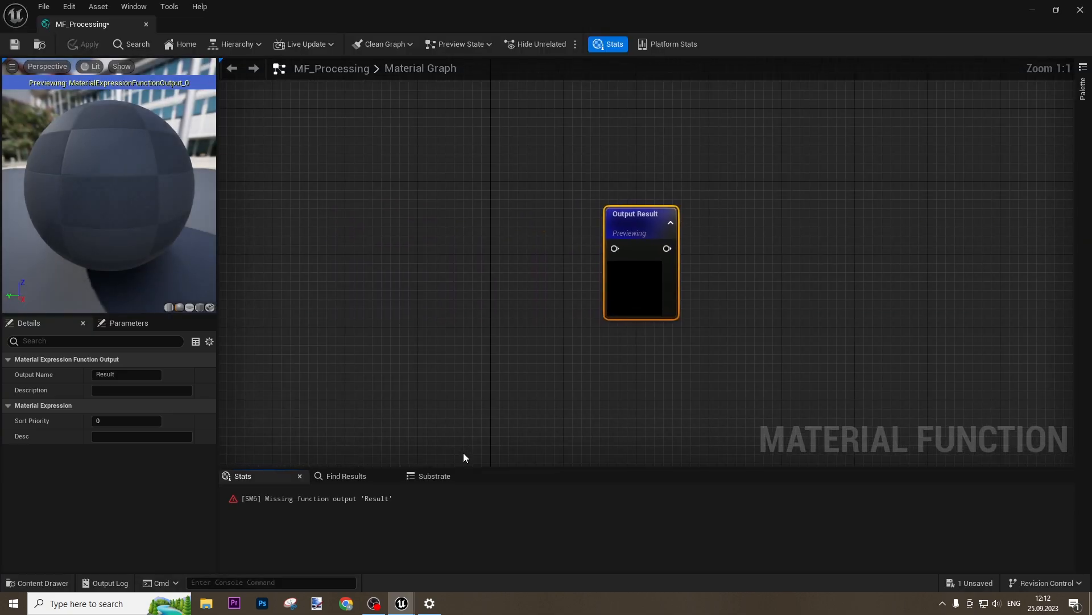
- Add a Texture_Bombing node to the MF_Processing graph
scroll(522, 215, "down", 4)
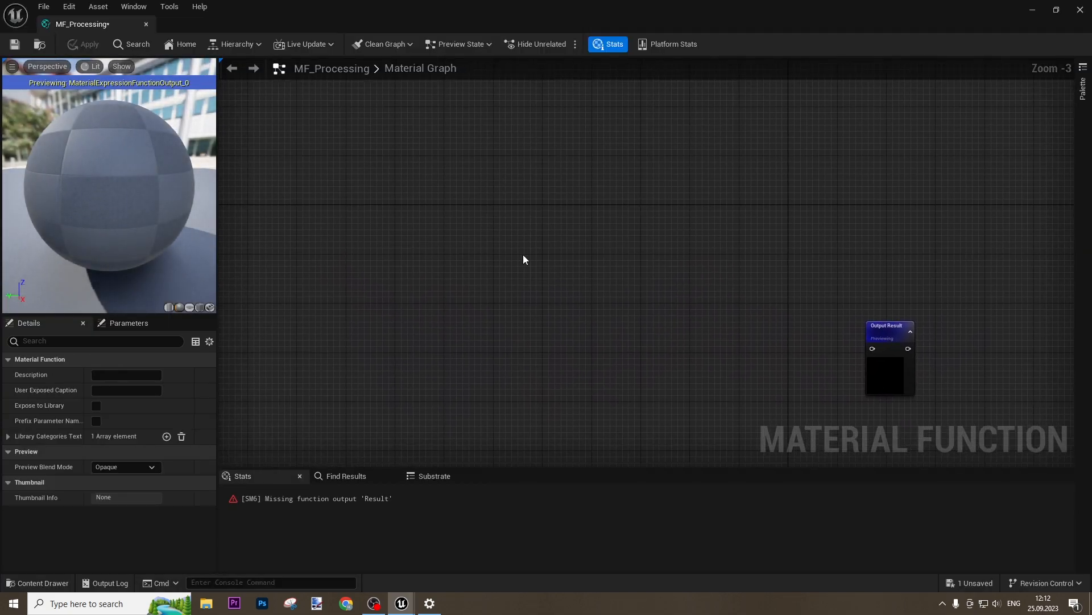
right_click(478, 227)
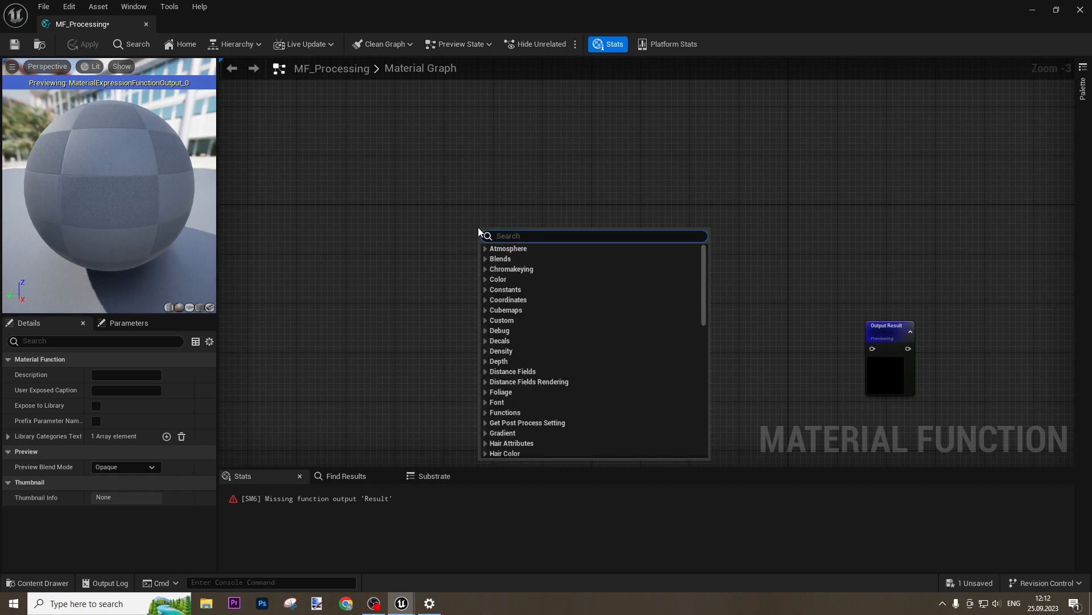
type("tex")
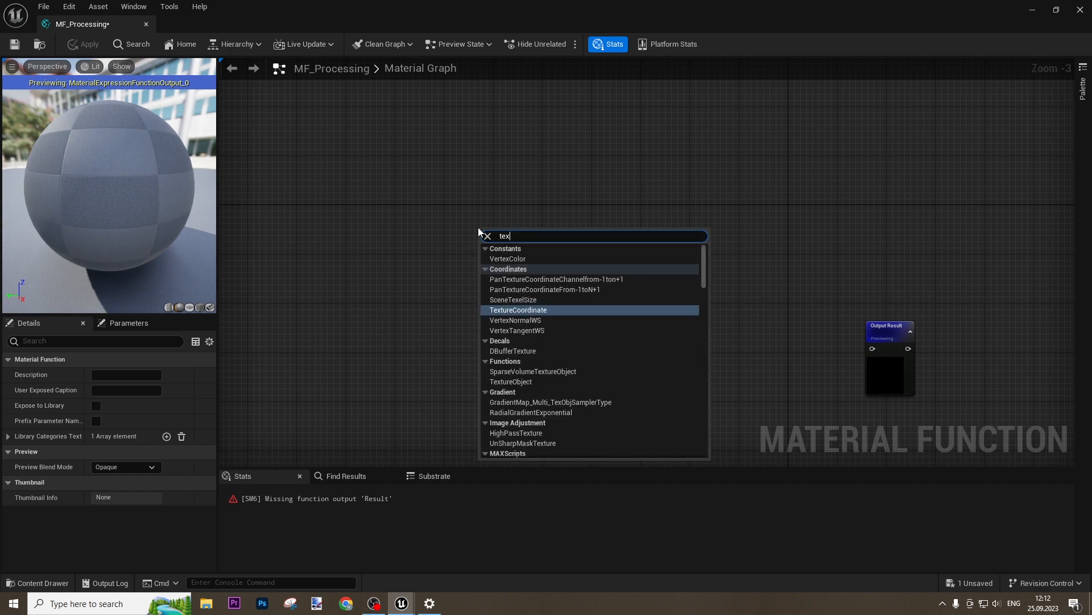
type("ture bomb")
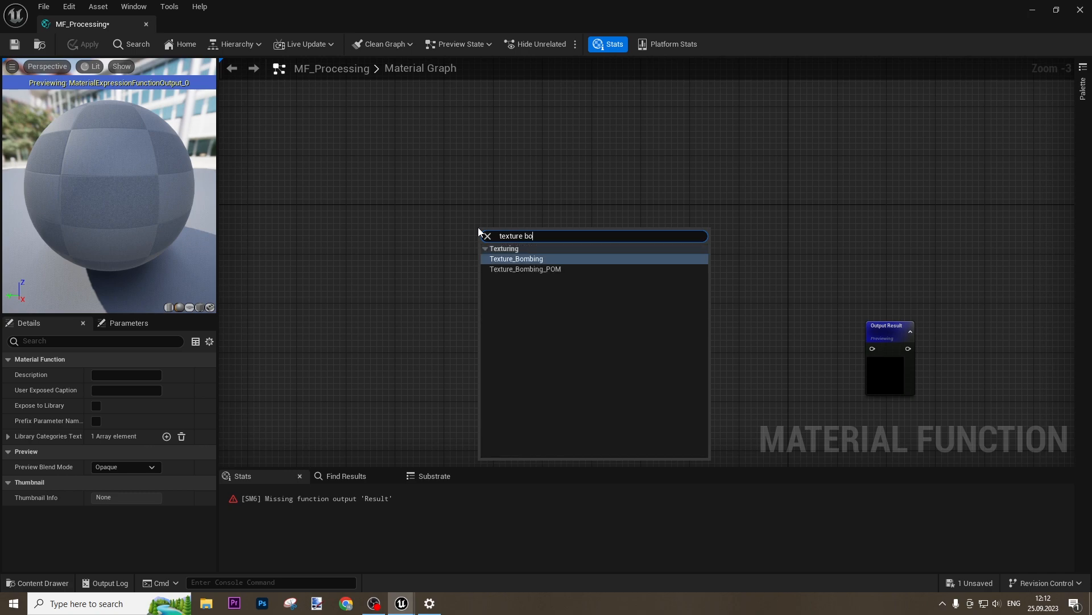
key("Return")
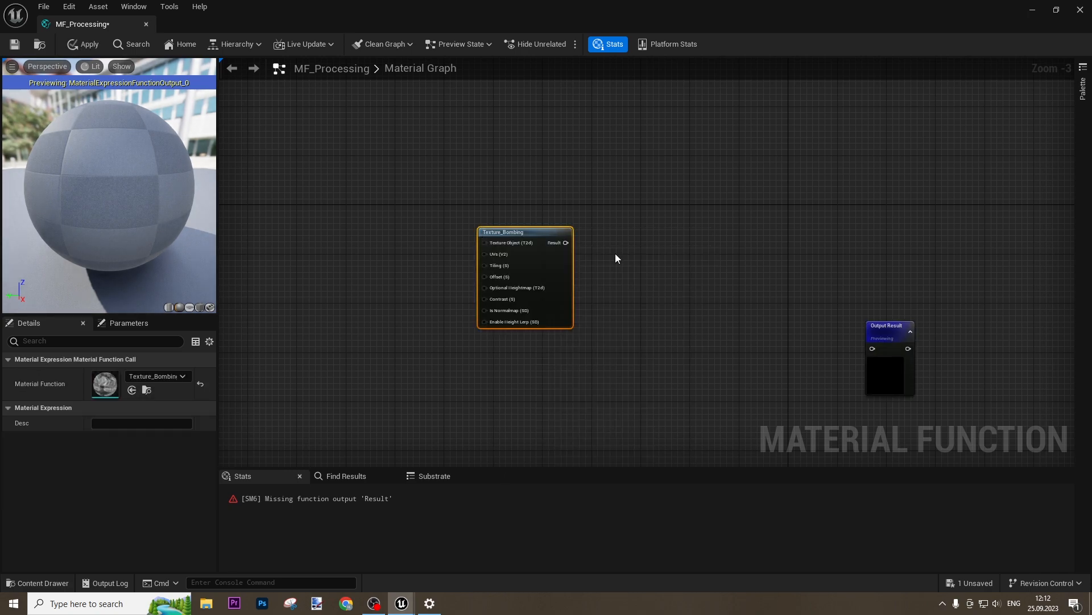
- Bring the Texture_Bombing and Output Result nodes closer together and wire Texture_Bombing's Result to Output Result
left_click_drag(552, 269, 613, 235)
left_click_drag(872, 333, 773, 194)
left_click_drag(625, 208, 772, 210)
left_click(562, 172)
scroll(529, 182, "up", 3)
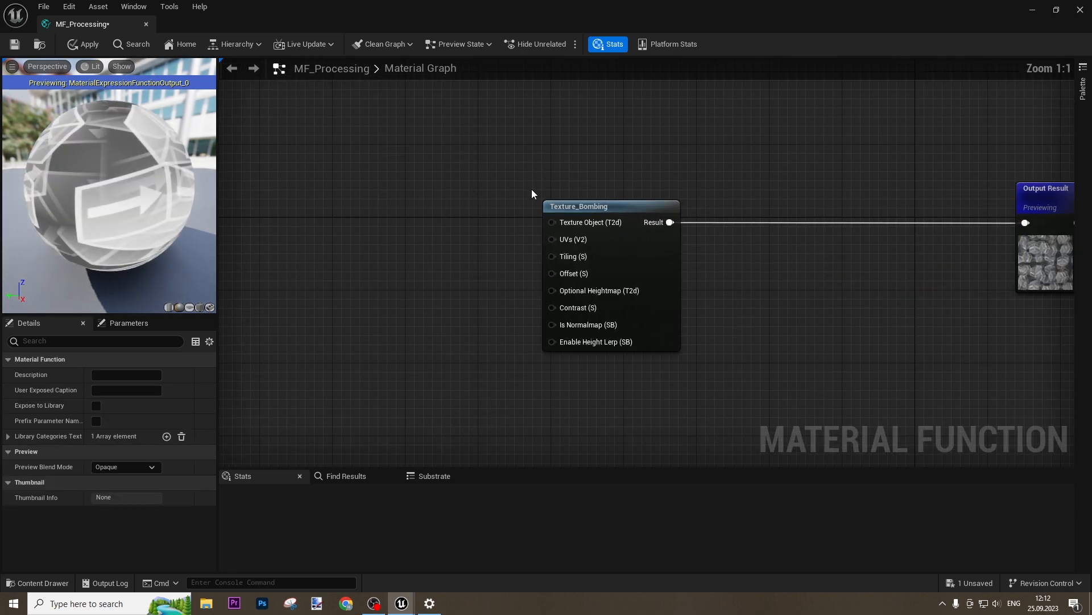
- Rearrange the nodes so that Output Result sits well to the right of Texture_Bombing, leaving room between them
right_click_drag(400, 221, 429, 222)
right_click_drag(813, 195, 543, 222)
left_click_drag(803, 231, 828, 173)
scroll(404, 192, "down", 4)
right_click_drag(404, 192, 570, 217)
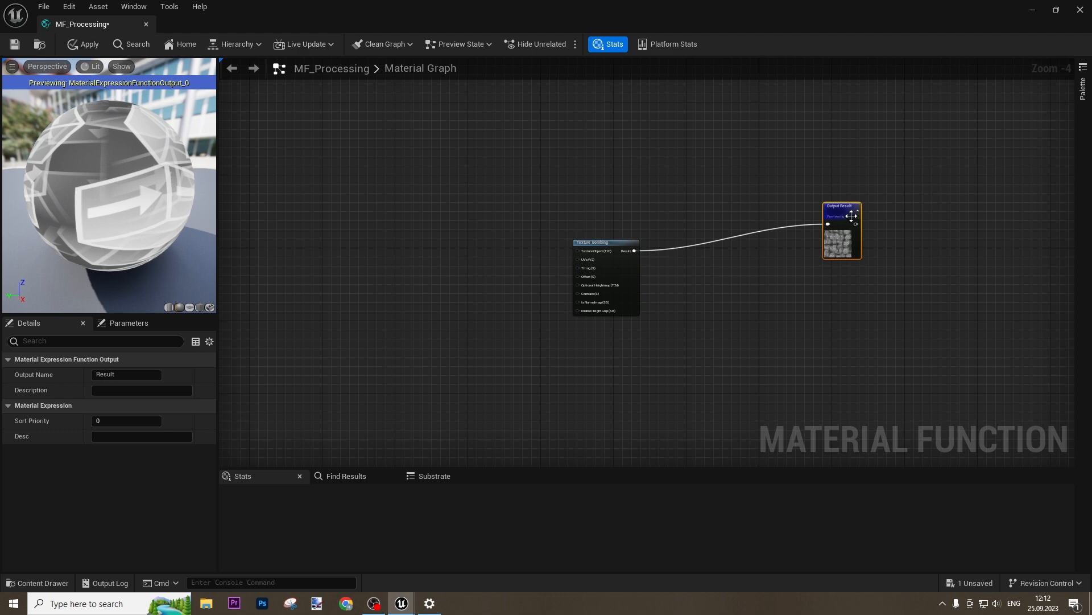
left_click_drag(852, 215, 728, 223)
scroll(537, 229, "up", 4)
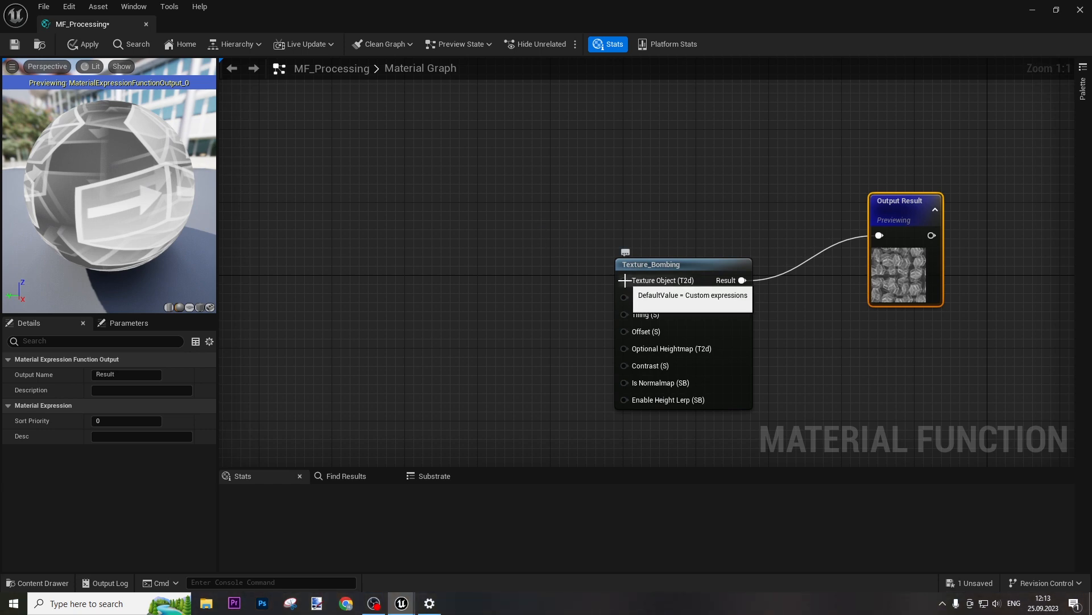
left_click_drag(707, 273, 687, 189)
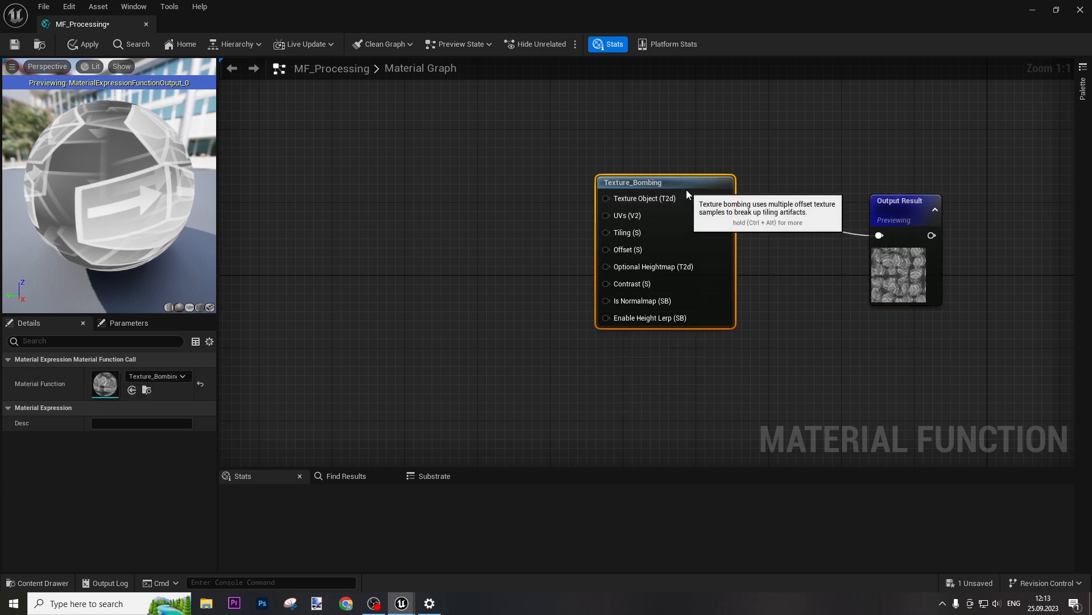
left_click_drag(689, 251, 626, 168)
left_click_drag(899, 216, 987, 121)
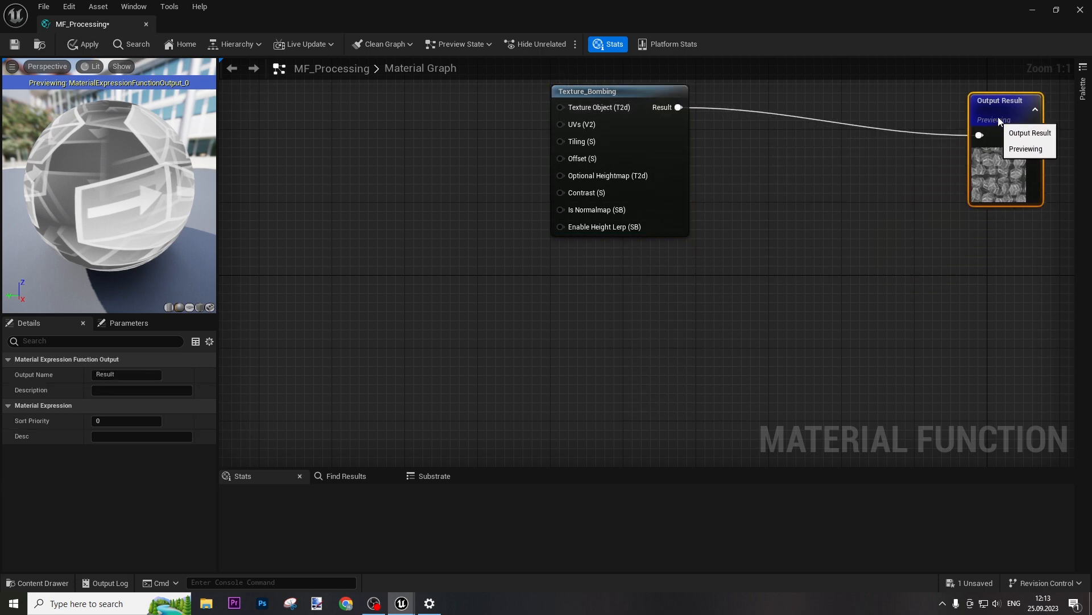
right_click_drag(876, 228, 642, 335)
left_click_drag(751, 215, 861, 180)
left_click(698, 283)
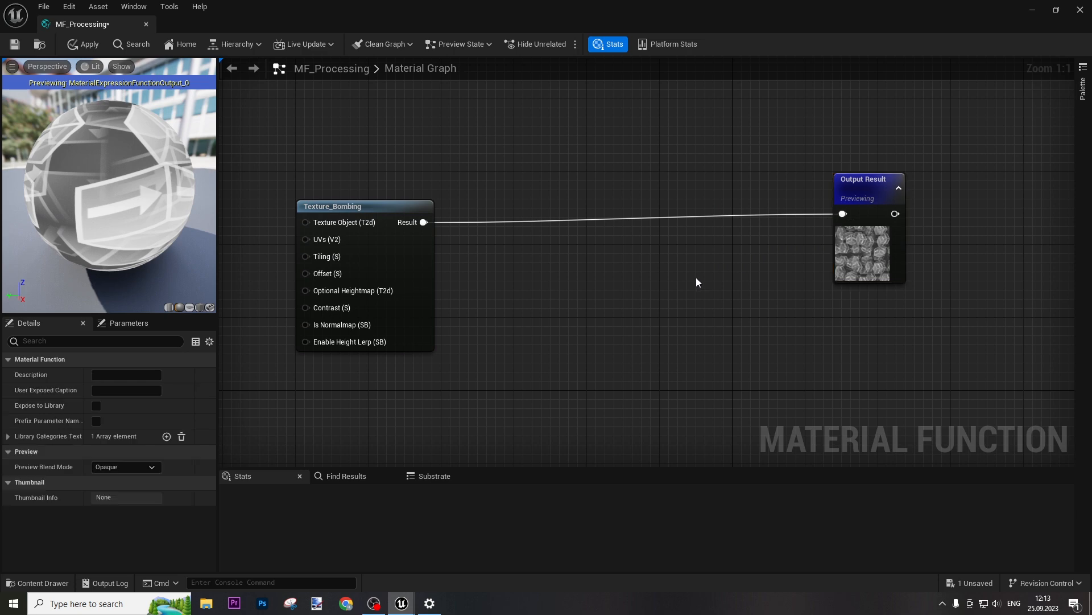
- Insert a MakeMaterialAttributes node before Output Result, with Texture_Bombing feeding BaseColor, and line it up with the output node
left_click_drag(844, 218, 692, 234)
type("make ma")
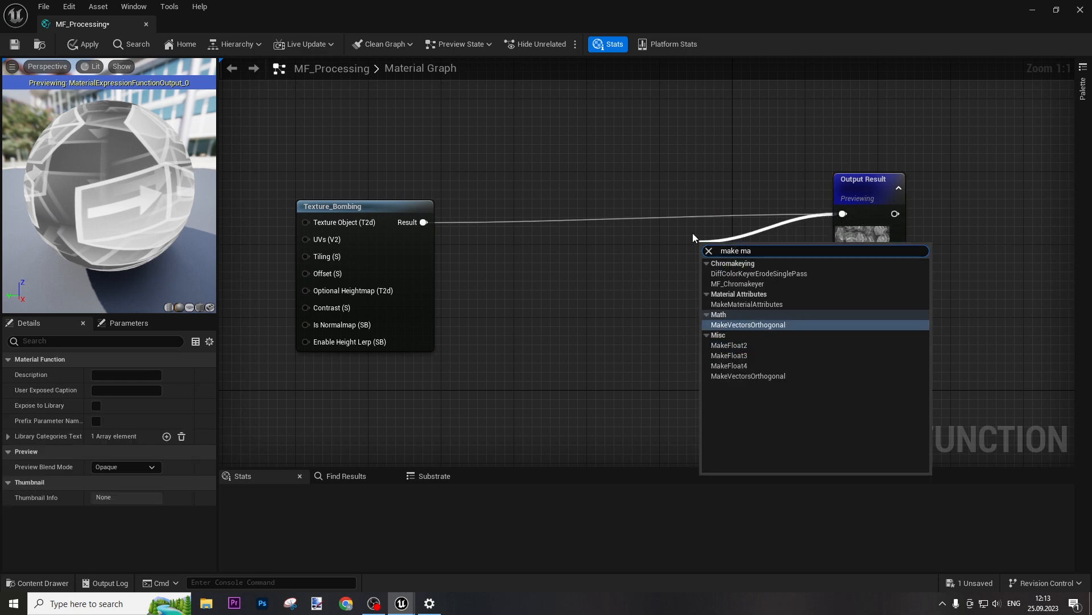
type("t")
key("Return")
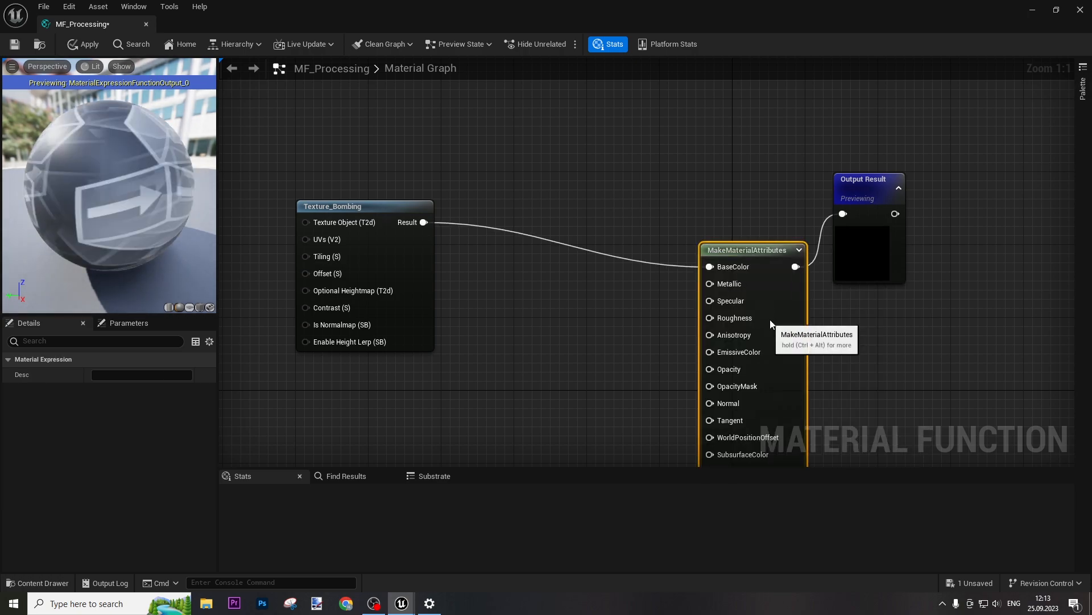
left_click_drag(768, 320, 737, 268)
- Dock the MF_Processing editor beside the level tab and insert MF_Macrovariation between Texture_Bombing's Result and the BaseColor pin
left_click_drag(79, 26, 206, 29)
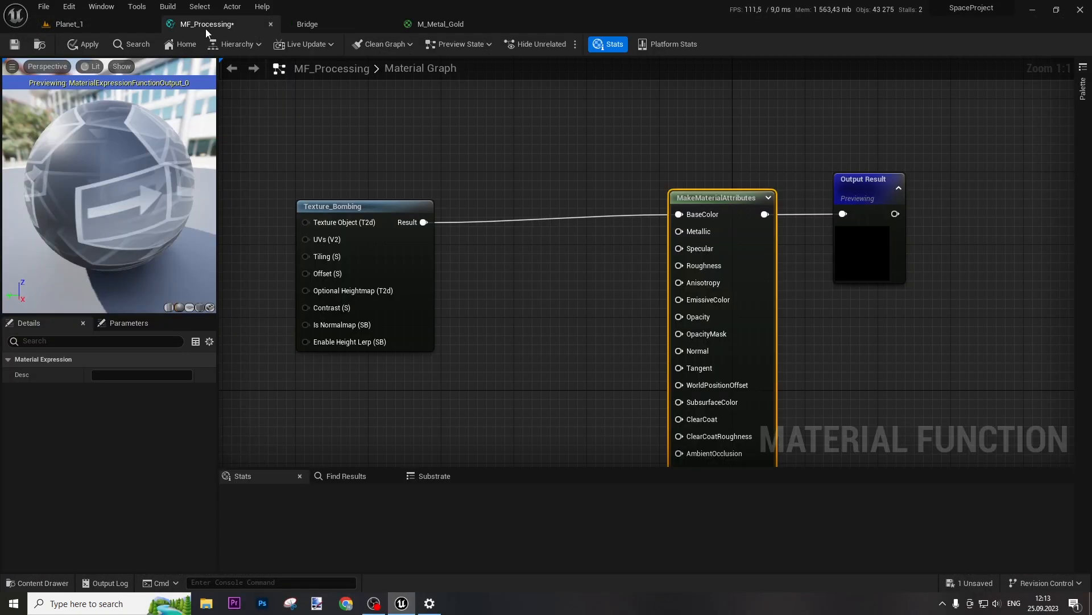
left_click(92, 21)
left_click(169, 491)
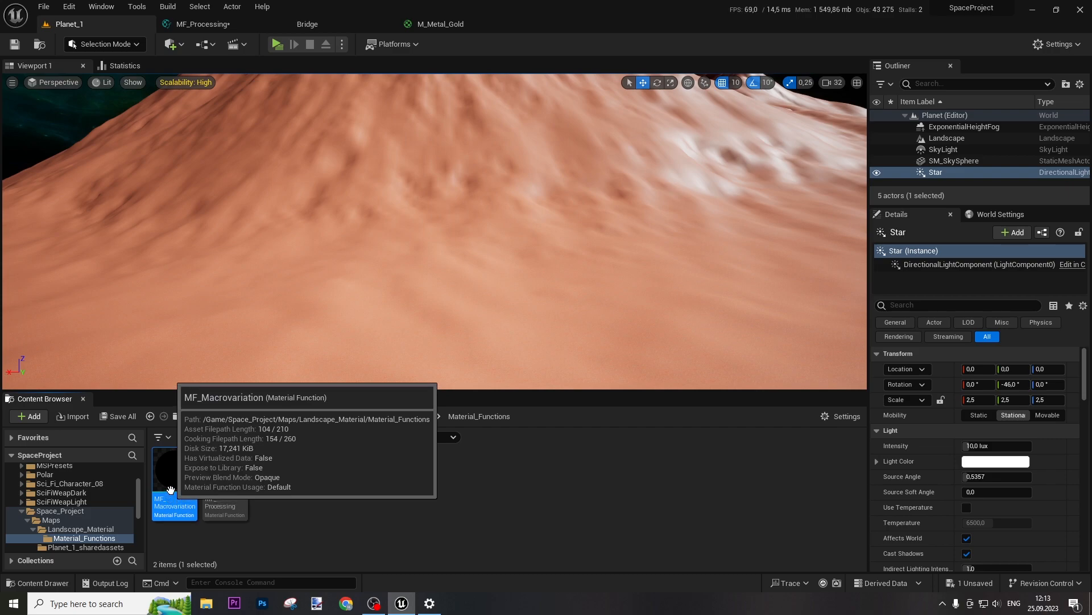
left_click_drag(169, 490, 423, 222)
left_click_drag(594, 220, 678, 213)
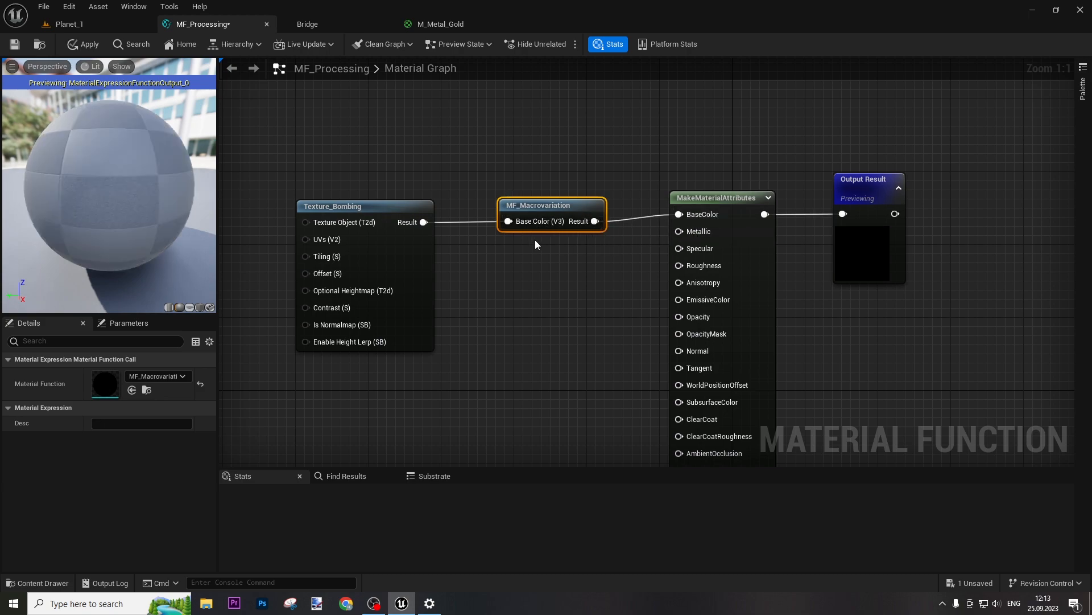
- Open the Texture_Bombing function and examine the sampler source of its height Texture Samples
double_click(370, 207)
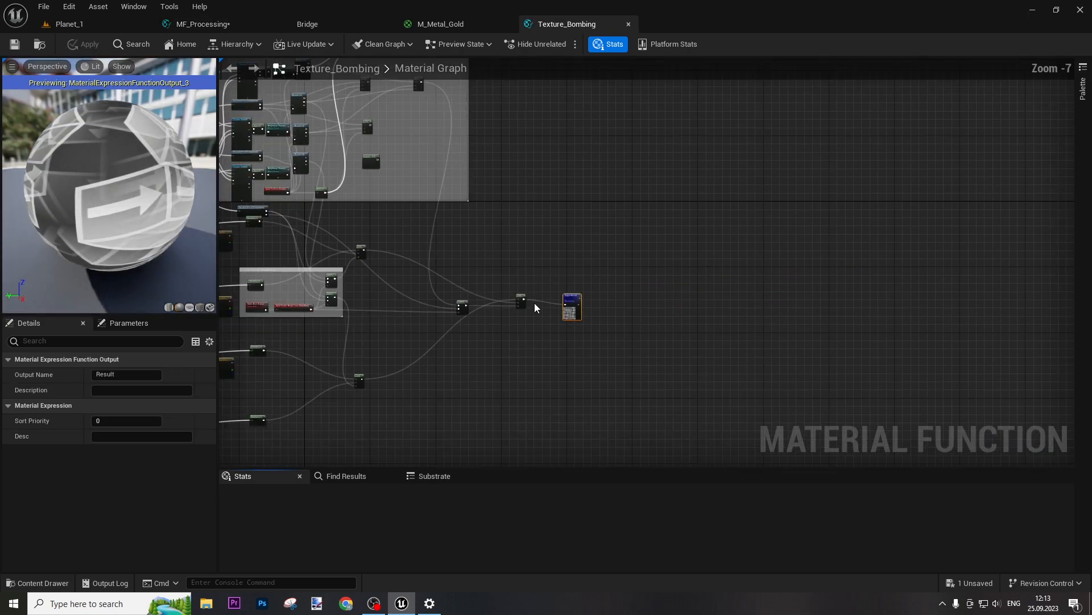
scroll(556, 256, "up", 7)
left_click(455, 345)
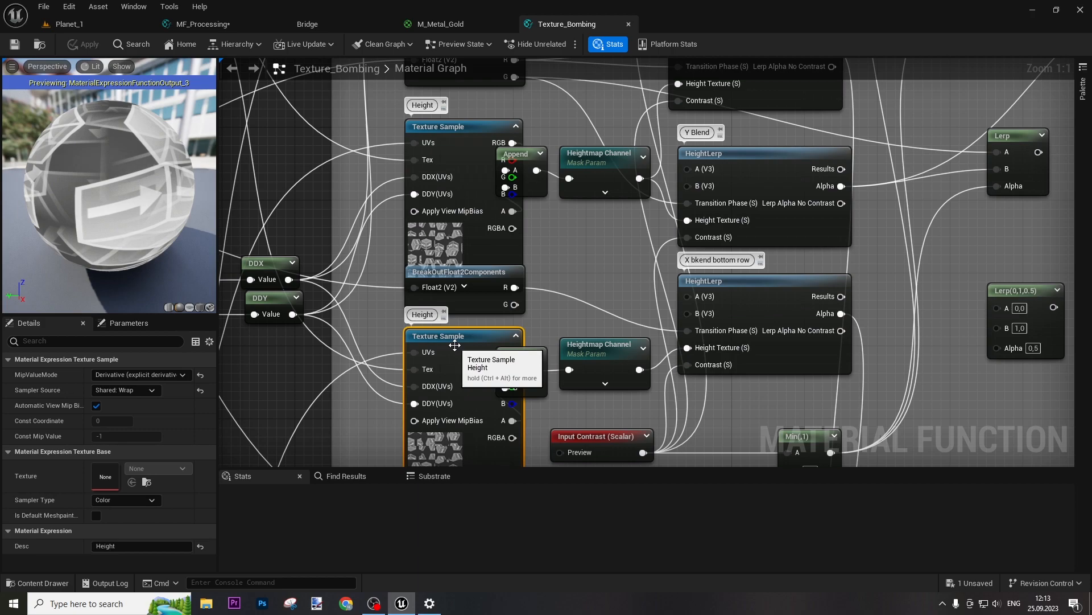
left_click(469, 138)
right_click_drag(462, 107, 486, 257)
left_click(554, 148)
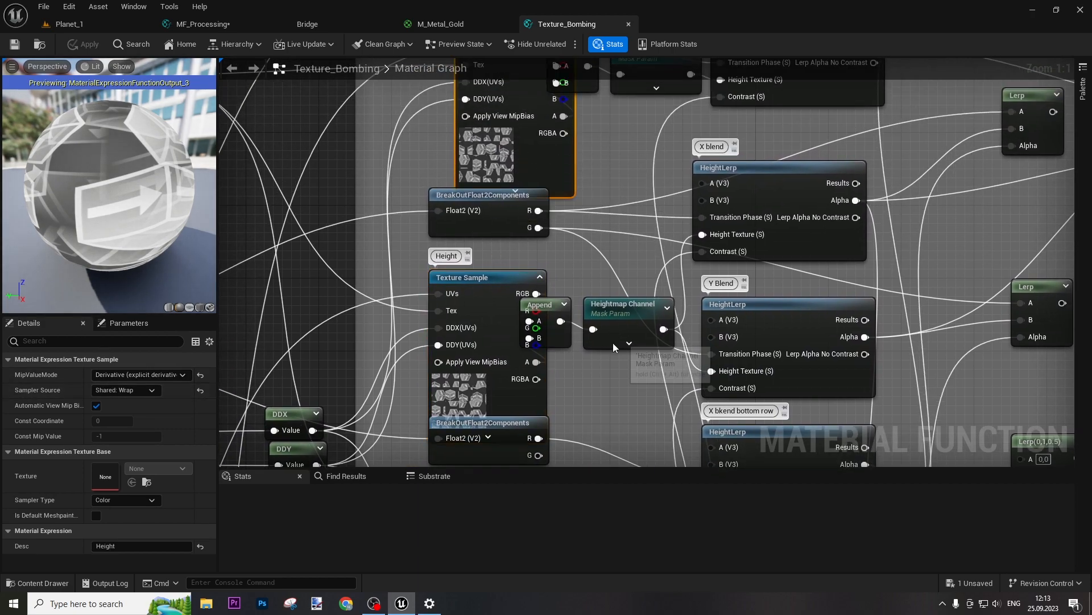
scroll(614, 340, "down", 4)
right_click_drag(614, 348, 600, 124)
right_click_drag(588, 391, 550, 195)
right_click_drag(591, 355, 778, 223)
right_click_drag(443, 374, 698, 210)
- Inspect the Texture Sample settings inside the nested TextureBomb_SingleSample function, close both bombing functions and return to MF_Processing
double_click(709, 249)
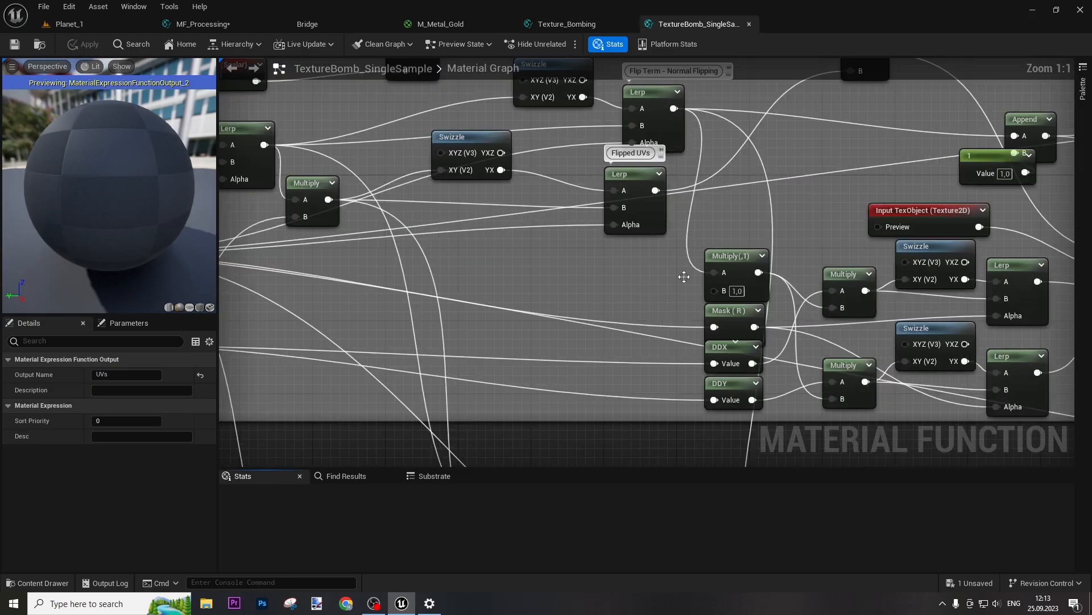
scroll(711, 246, "down", 6)
right_click_drag(711, 246, 741, 230)
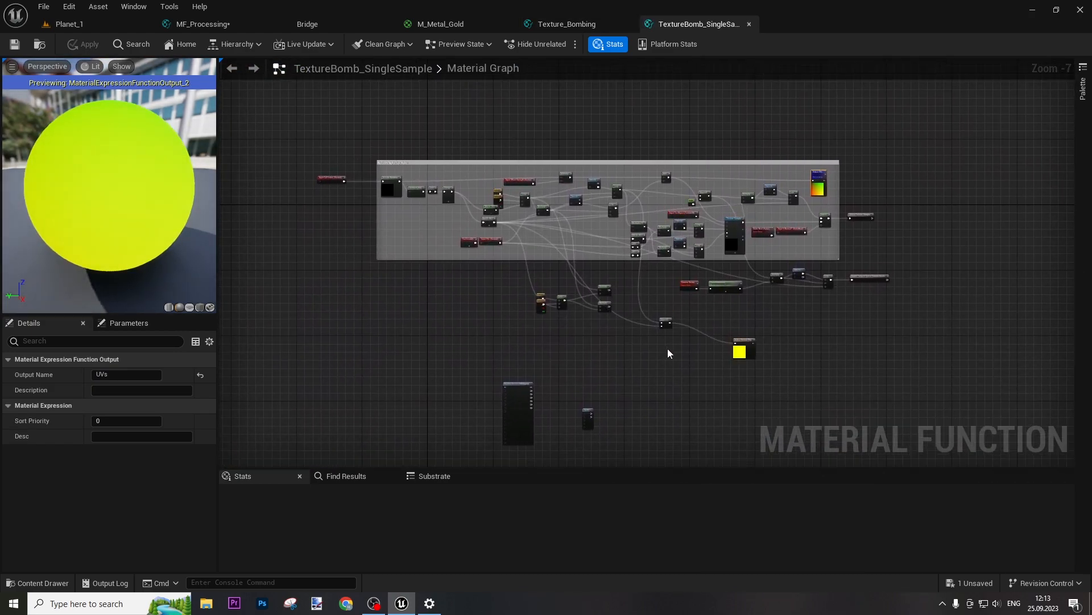
right_click_drag(684, 275, 554, 315)
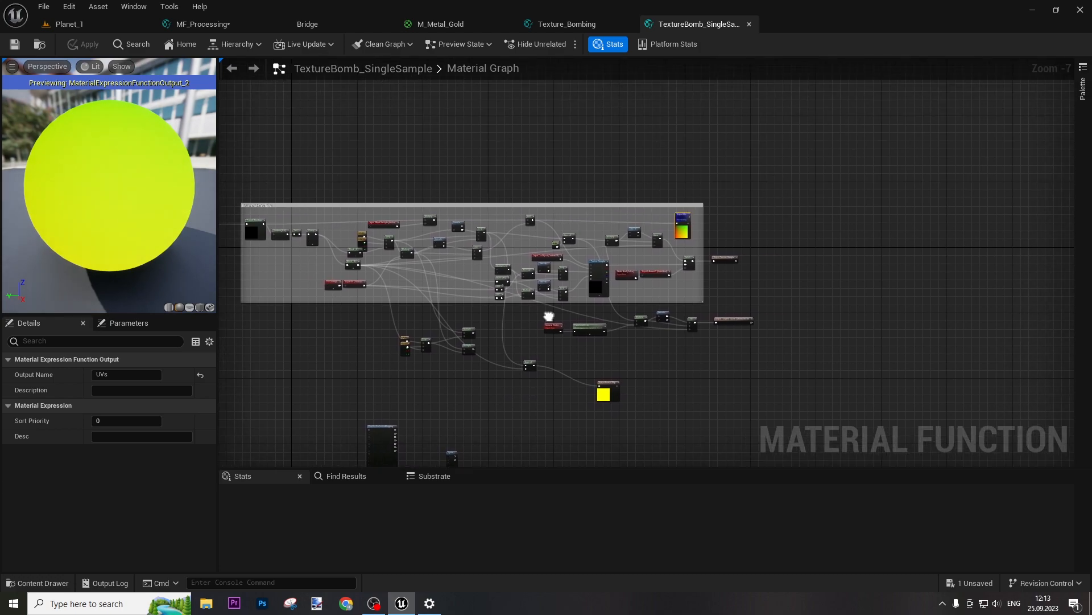
scroll(605, 299, "up", 7)
left_click(565, 262)
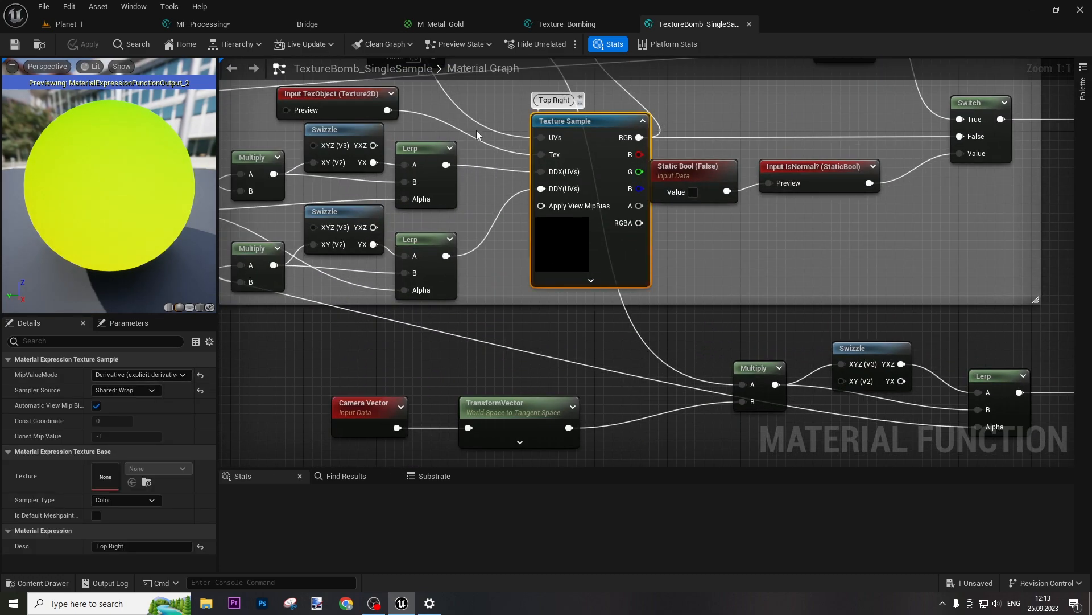
left_click(748, 24)
left_click(628, 24)
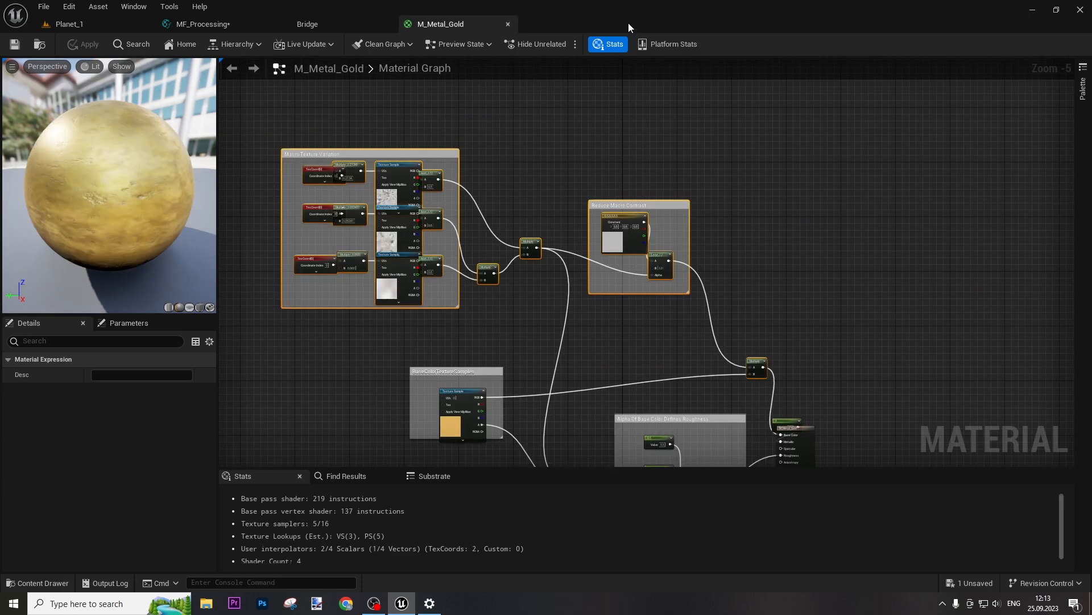
left_click(248, 23)
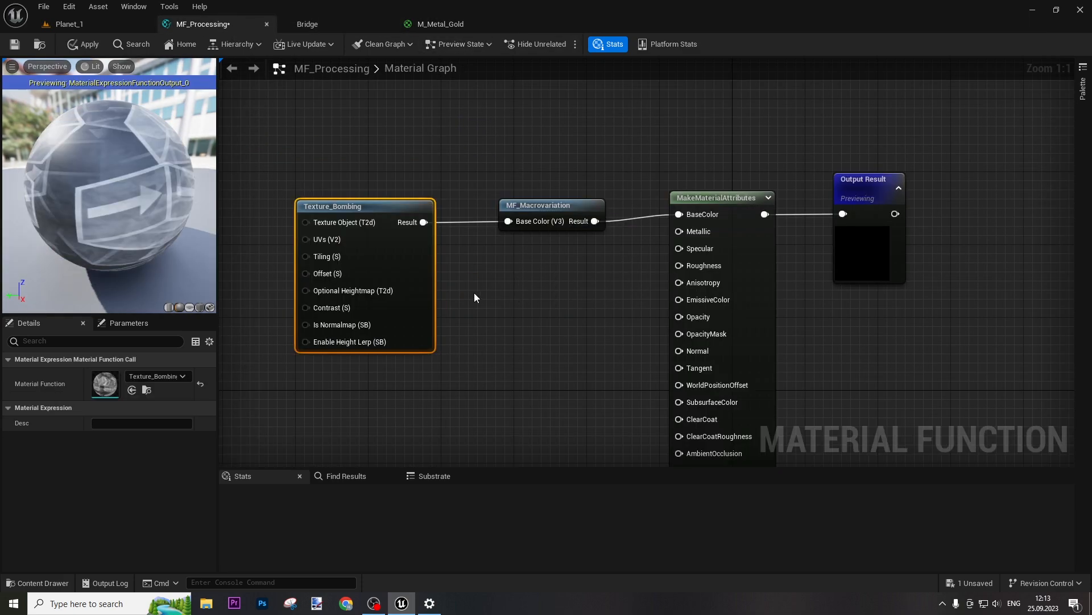
- Add a function input feeding Texture_Bombing's Texture Object pin and place it up and away from that node
right_click_drag(475, 294, 616, 250)
left_click_drag(532, 224, 569, 217)
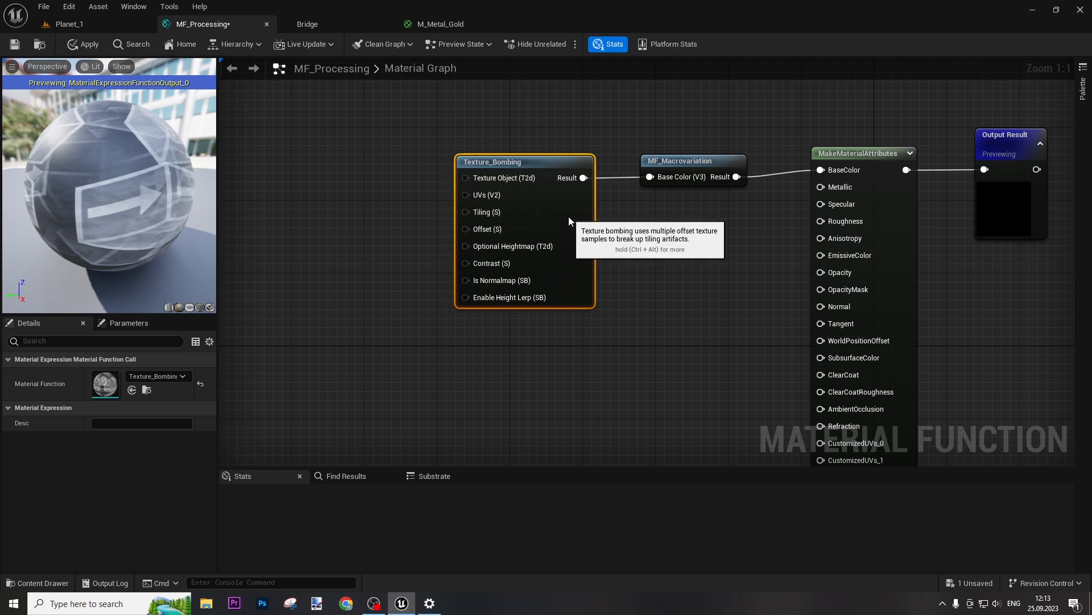
right_click_drag(906, 326, 829, 270)
right_click_drag(368, 251, 606, 325)
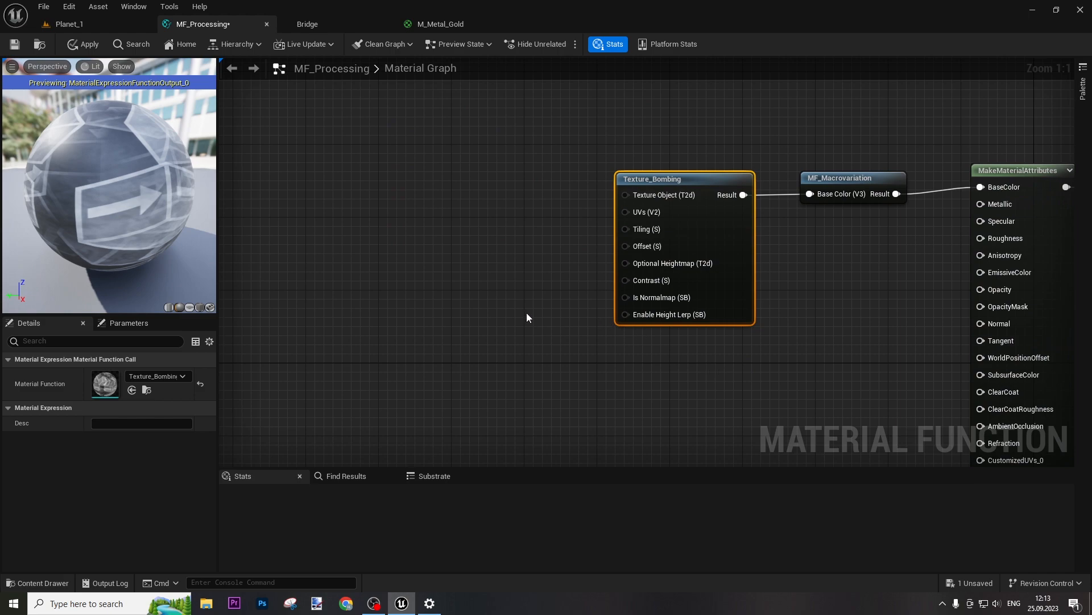
left_click_drag(626, 195, 454, 159)
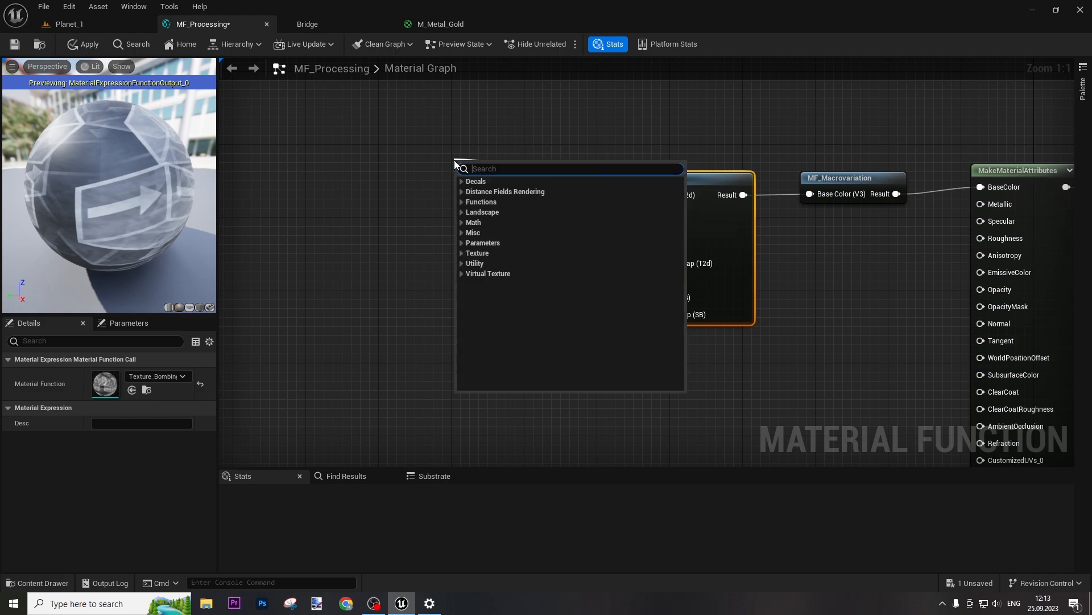
type("in")
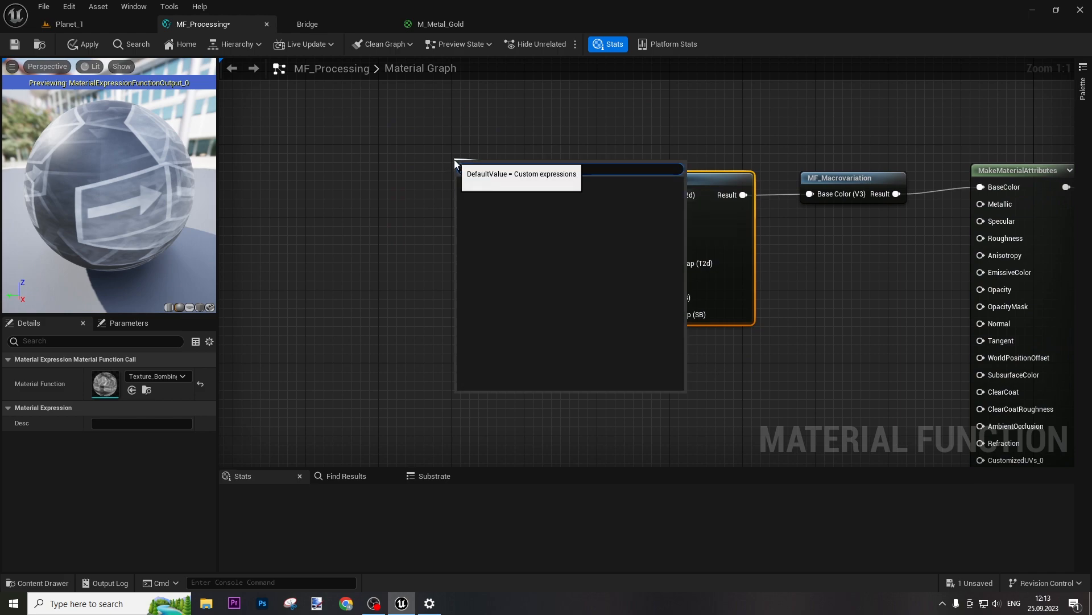
type("p")
key("Return")
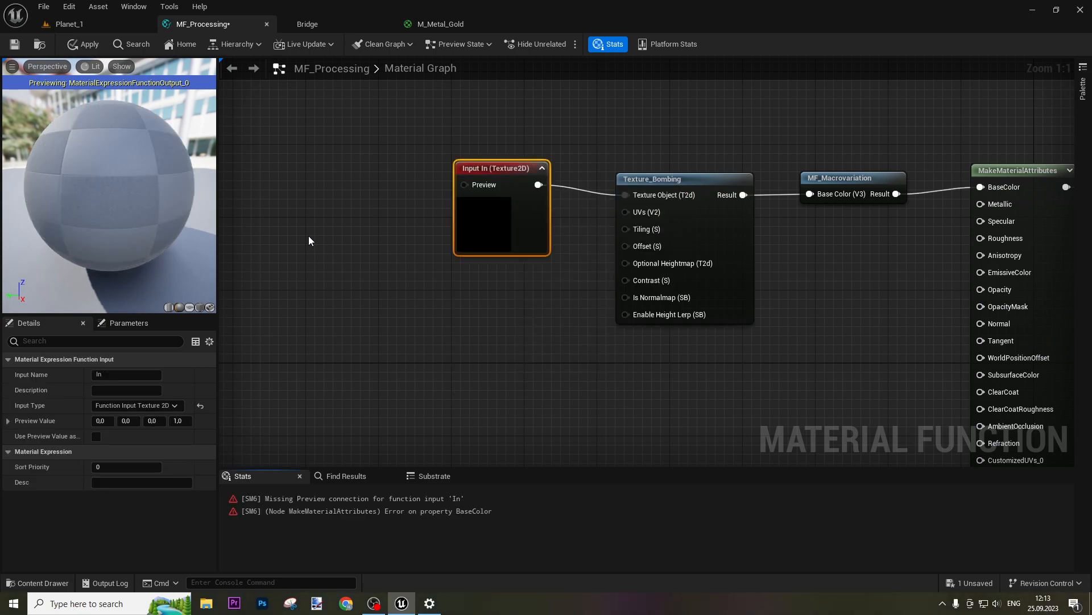
left_click_drag(505, 222, 404, 179)
- Rename the new texture function input as Base Color
left_click(101, 375)
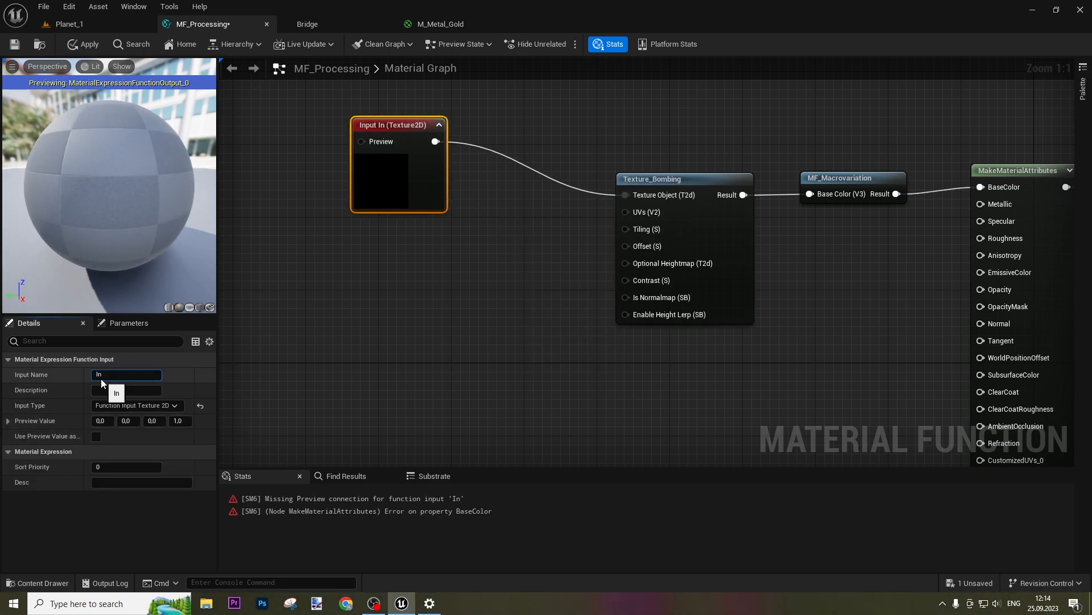
type("Base")
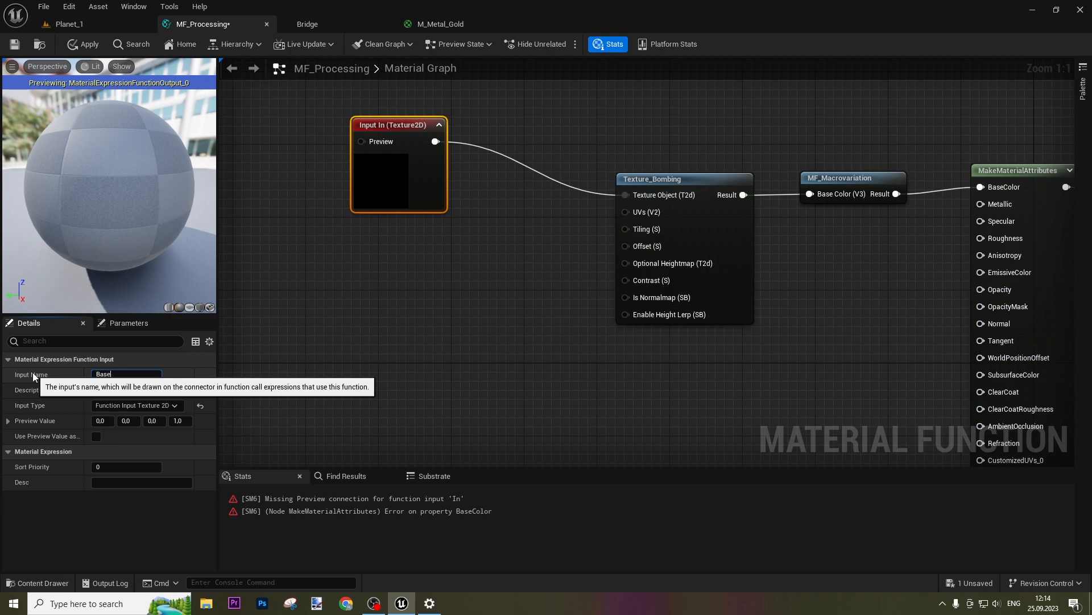
type(" Color")
key("Return")
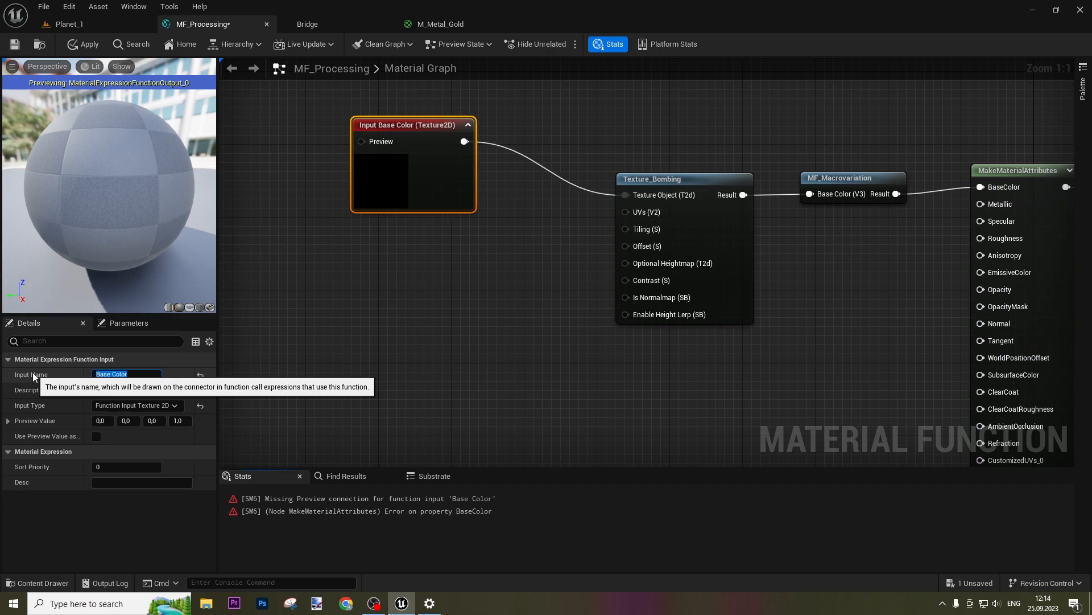
left_click(511, 339)
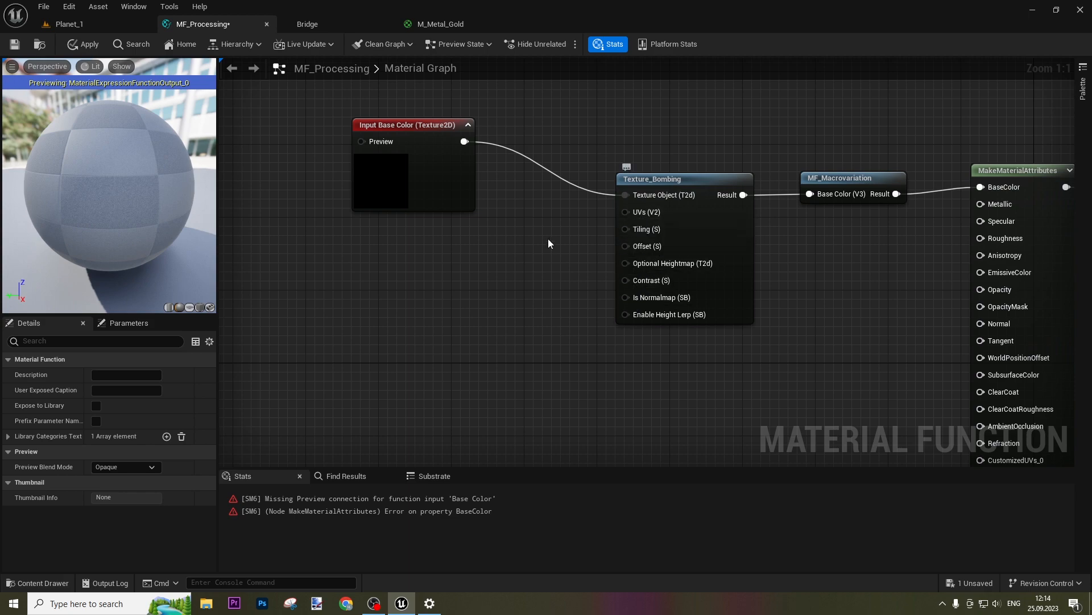
- Add a LandscapeLayerCoords node below the Base Color input and feed it into the A pin of a new Multiply node
right_click(278, 295)
type("landsc")
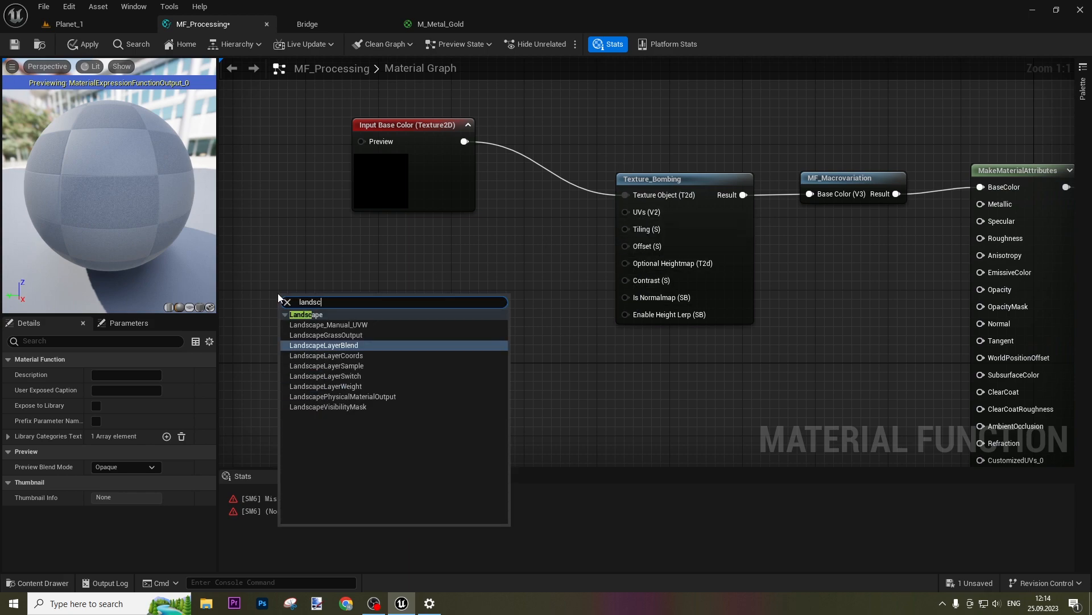
key("Down")
key("Return")
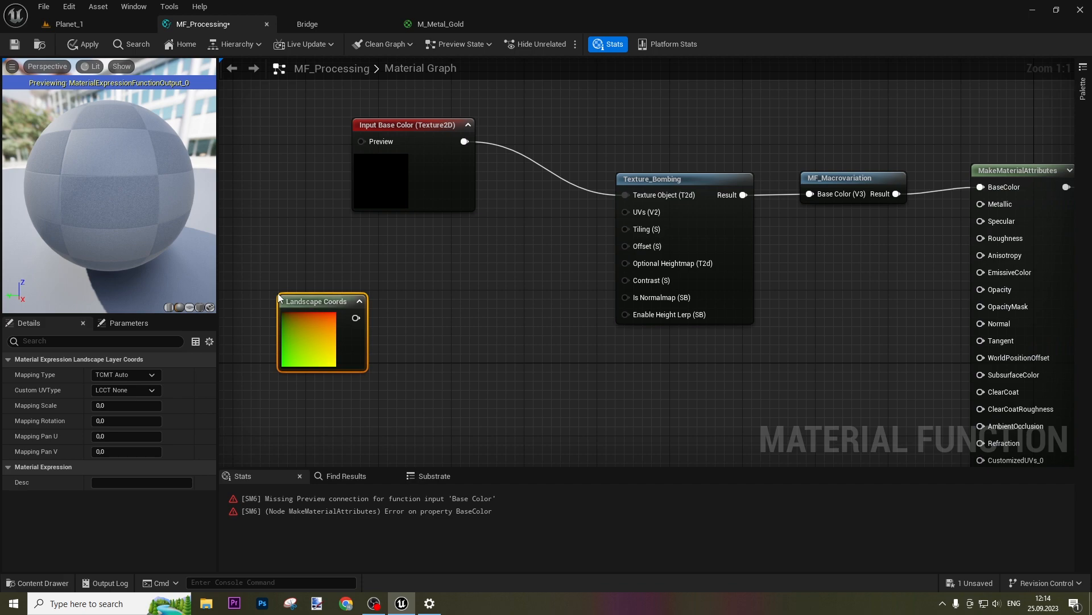
left_click_drag(347, 341, 416, 305)
type("mu")
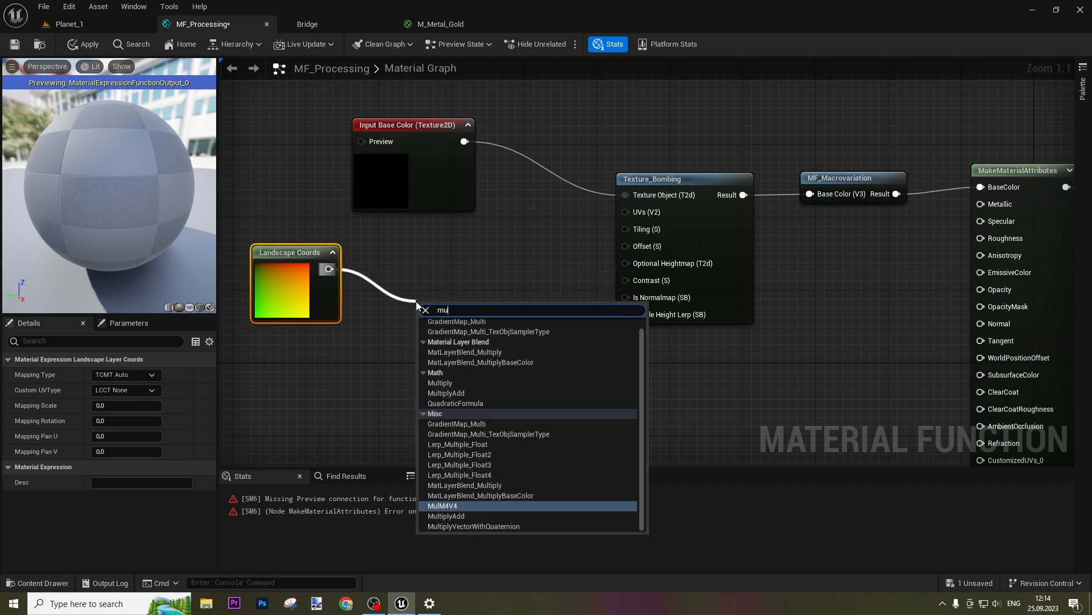
type("lt")
key("Return")
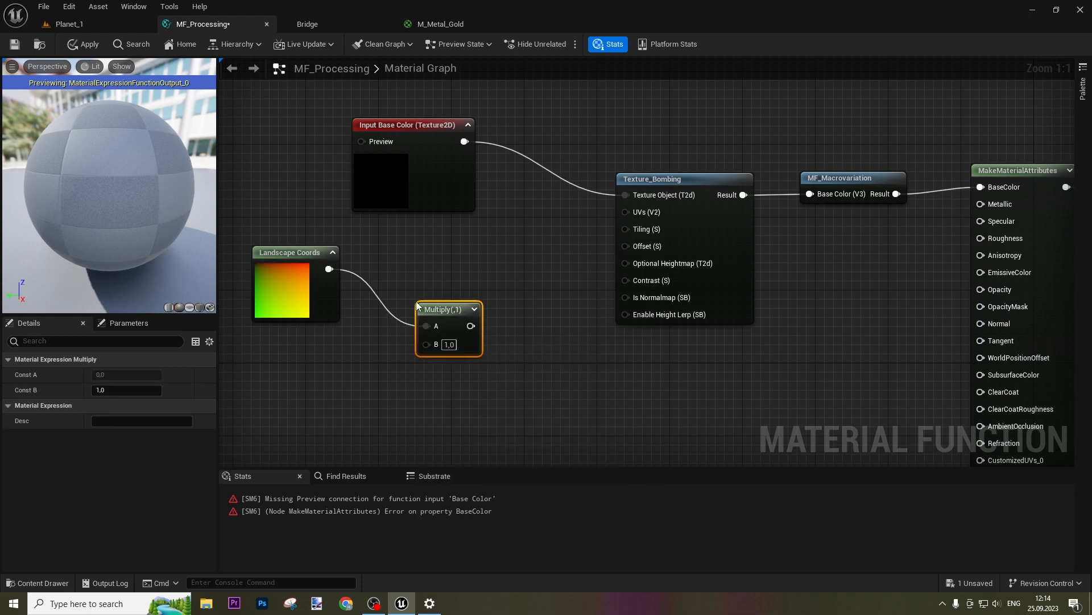
- Create an Adjustments parameter with Texture Scale, Tiling and Offset channels, scale the coordinates through Multiply, and wire Texture_Bombing's UVs, Tiling and Offset pins
left_click_drag(427, 344, 293, 390)
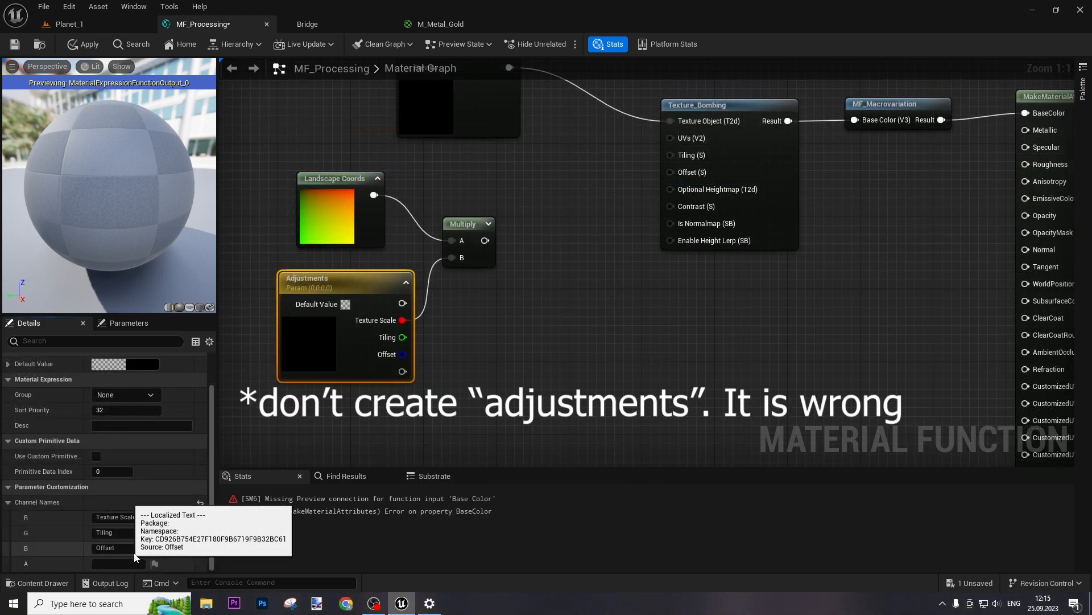
left_click_drag(485, 240, 671, 172)
mouse_move(735, 197)
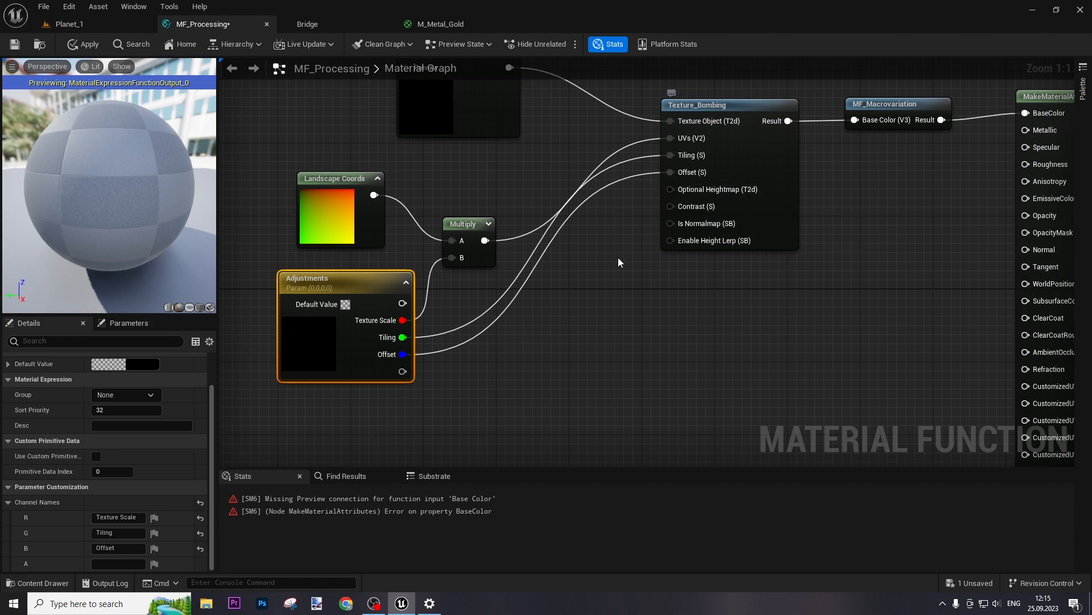
- Add a constant of 0.5, connect it to Texture_Bombing's Contrast pin and place it beside the node
left_click(566, 304)
key("BackSpace")
left_click_drag(633, 331, 670, 206)
left_click_drag(619, 308, 604, 254)
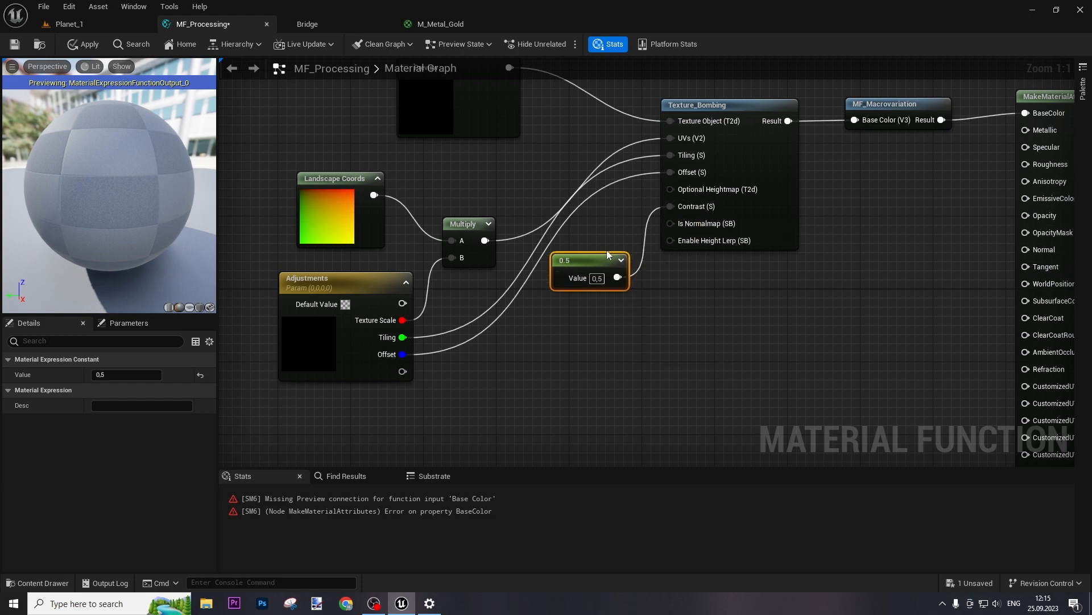
- Feed Texture_Bombing's Is Normalmap pin from a new Static Bool set to False, placed below the 0.5 constant
left_click_drag(671, 223, 586, 398)
type("stati")
key("Return")
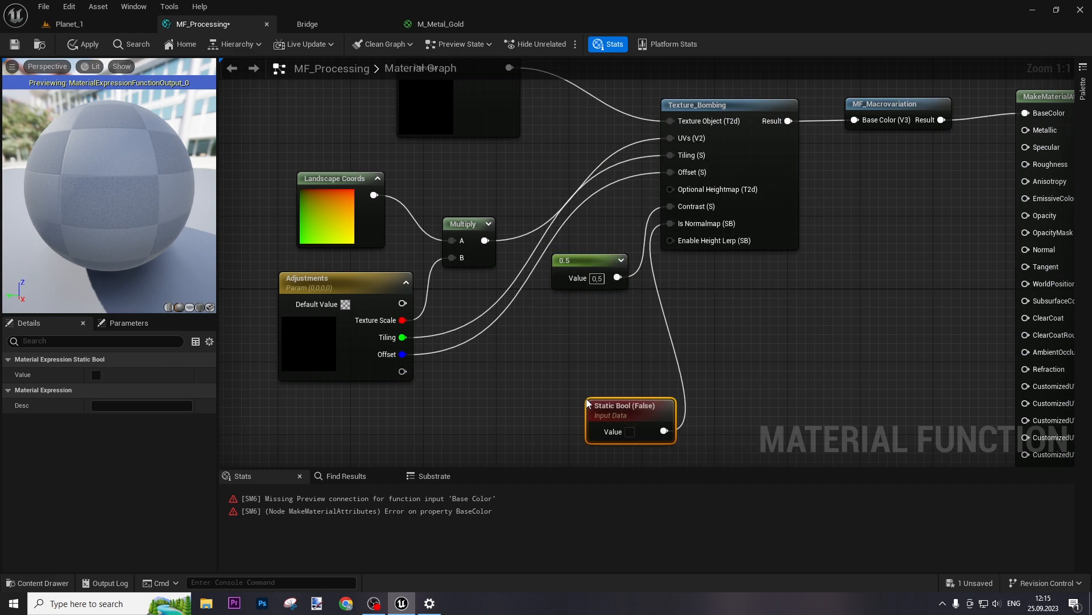
left_click_drag(640, 410, 595, 322)
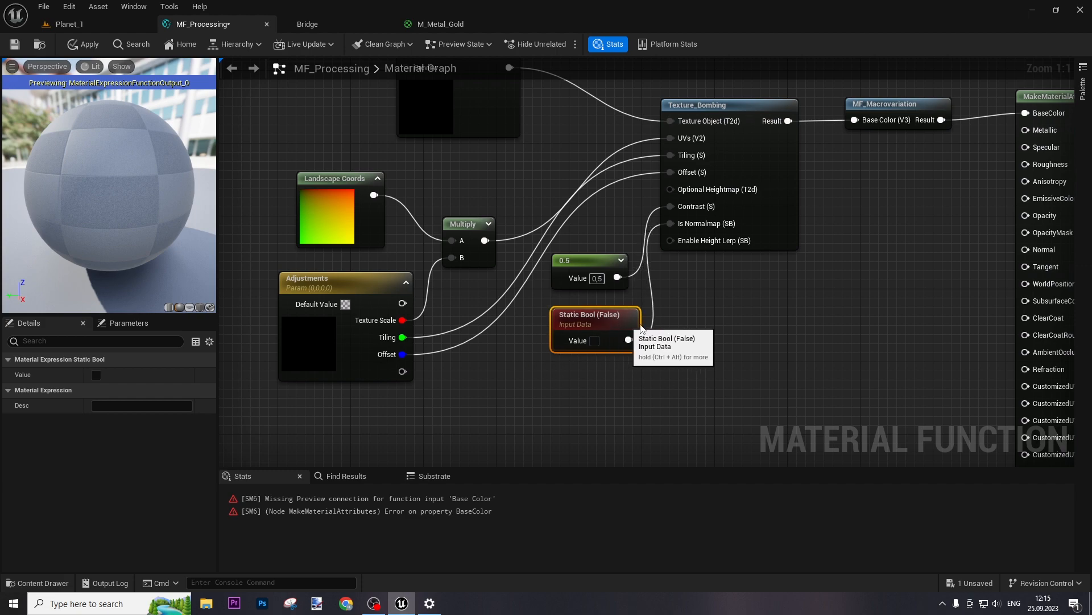
left_click(712, 312)
- Move the Base Color input node closer to Texture_Bombing
scroll(694, 335, "down", 3)
left_click_drag(481, 226, 517, 244)
left_click(691, 378)
right_click_drag(691, 379, 677, 312)
right_click_drag(958, 308, 818, 325)
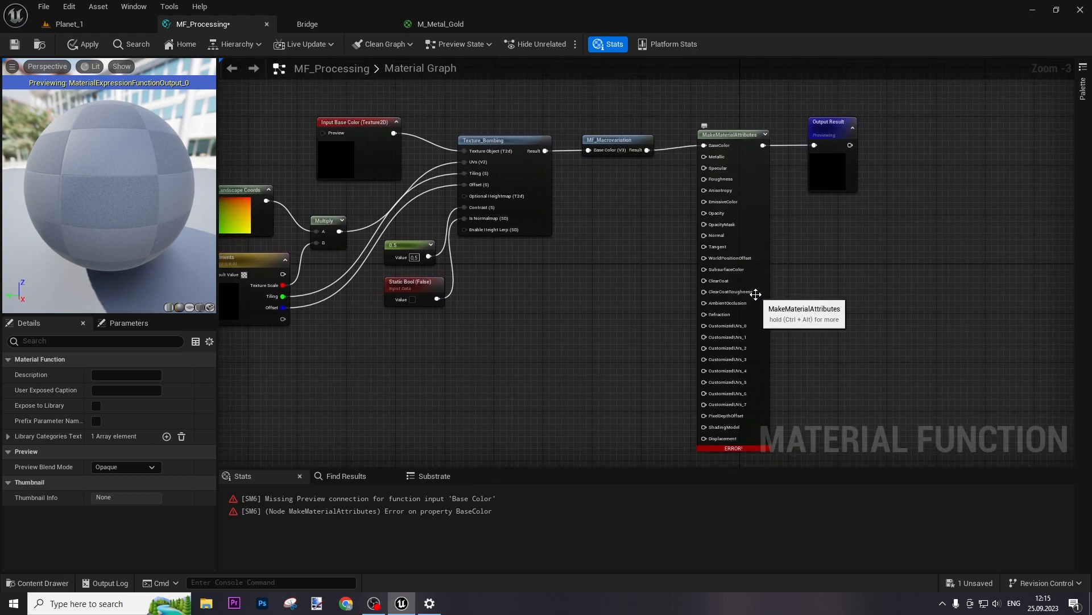
- Connect a new Texture Object to the Base Color input's Preview pin, align the two nodes and apply the function changes
left_click(409, 499)
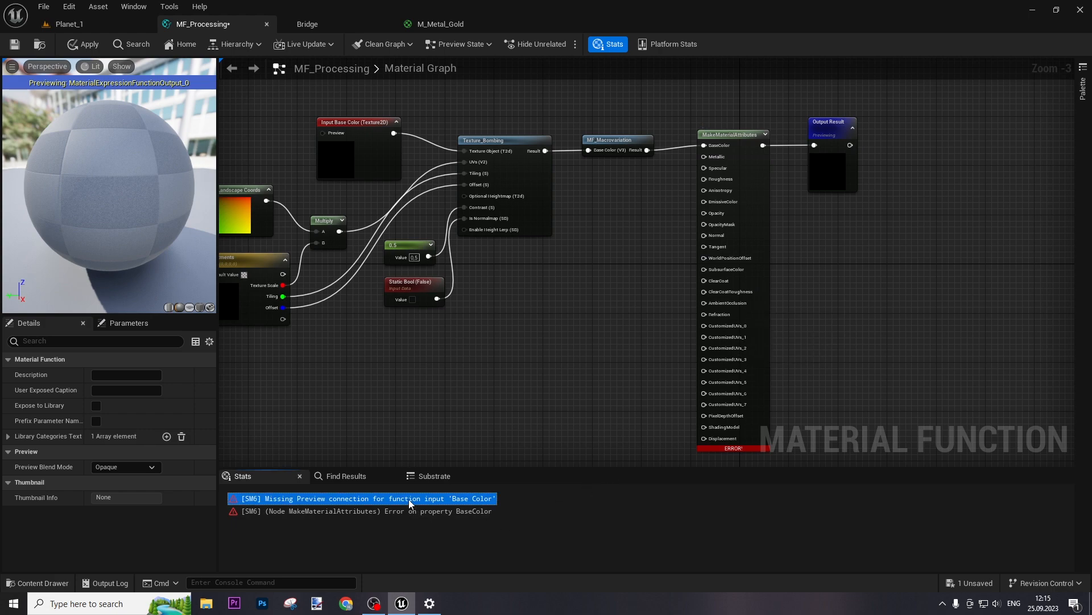
double_click(409, 500)
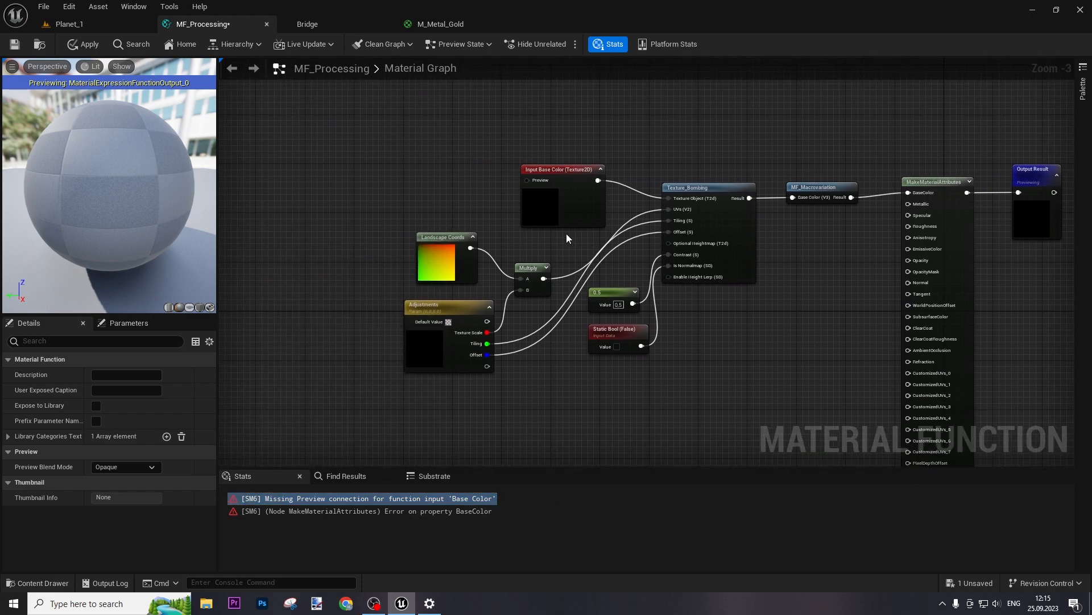
left_click_drag(515, 144, 448, 152)
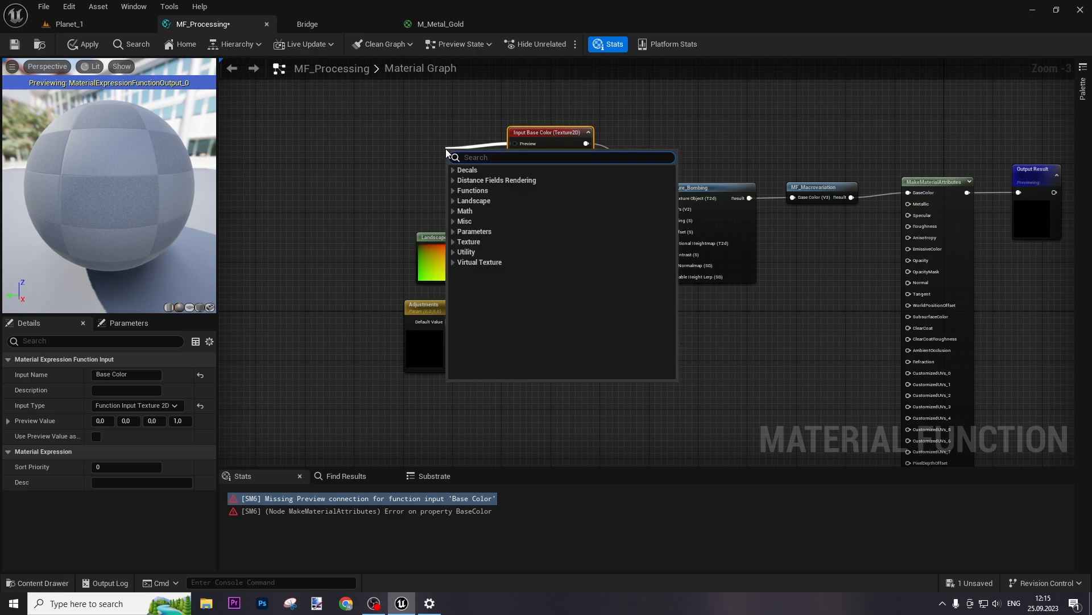
type("texture obj")
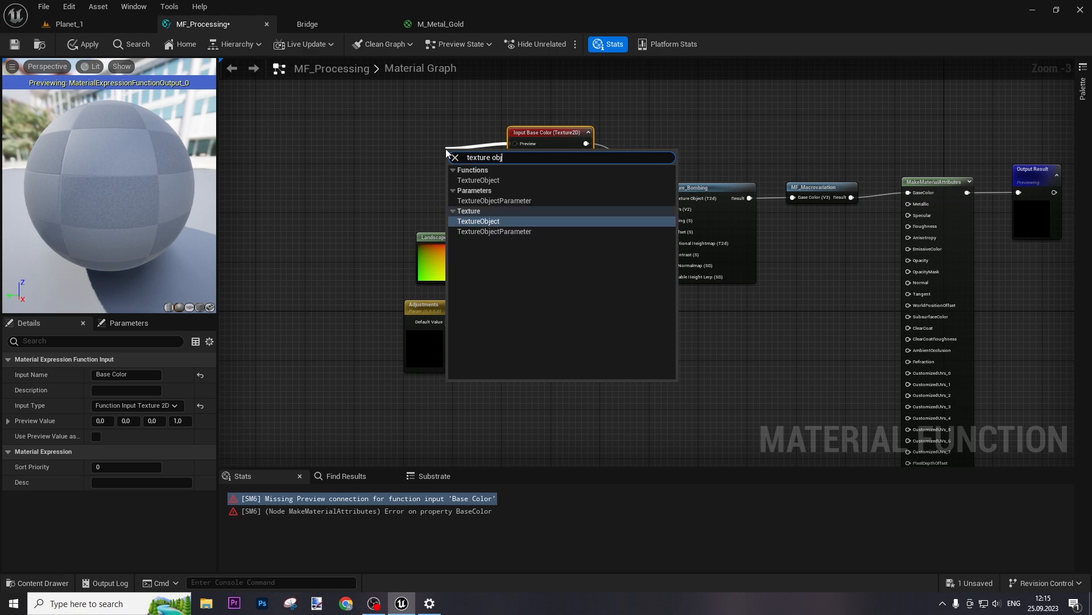
key("Return")
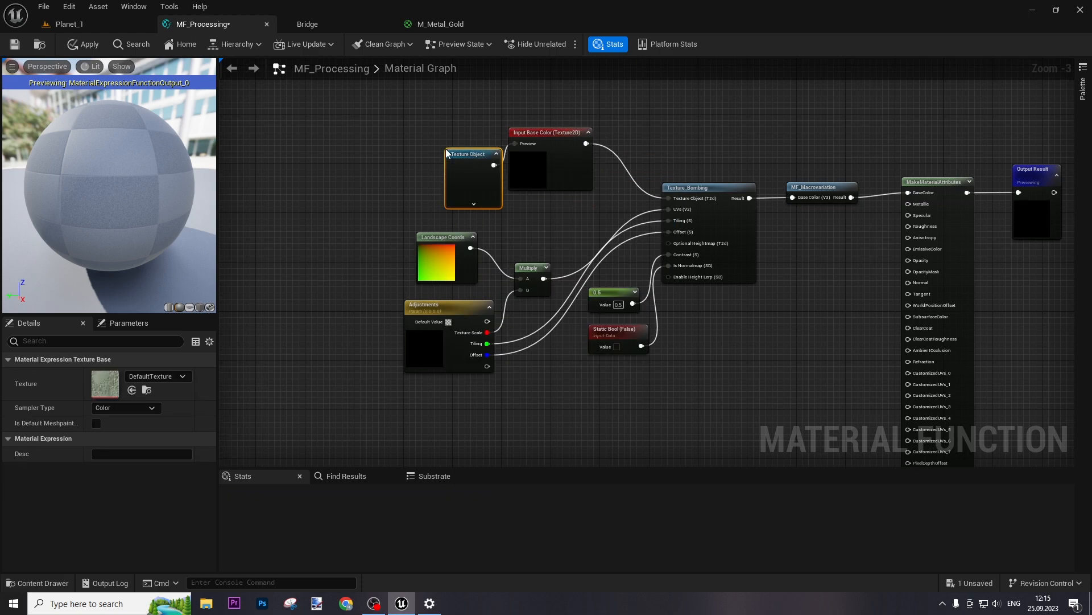
left_click_drag(471, 171, 453, 149)
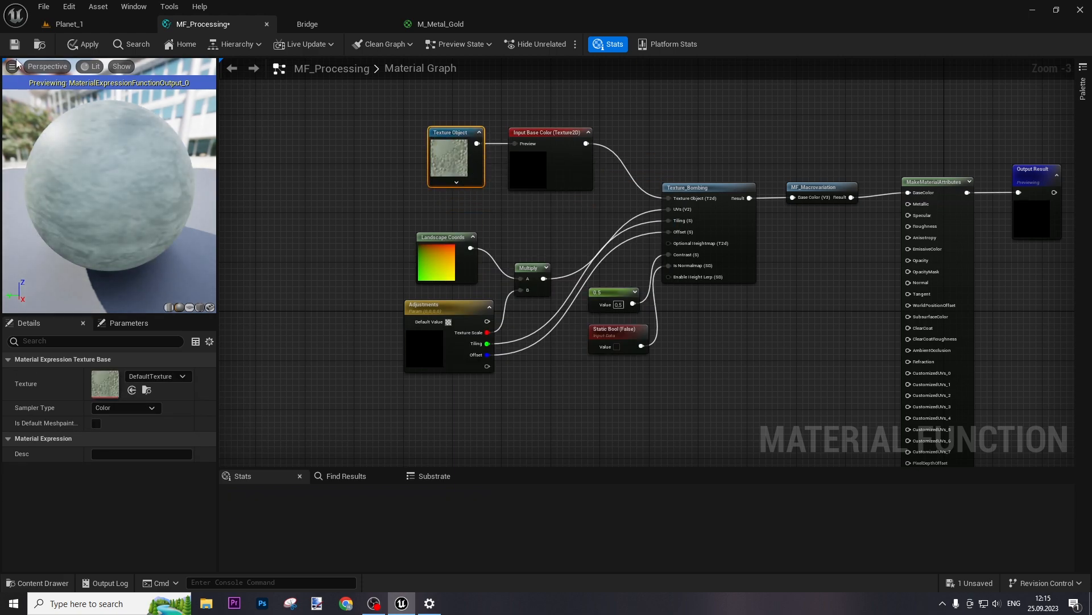
left_click(84, 44)
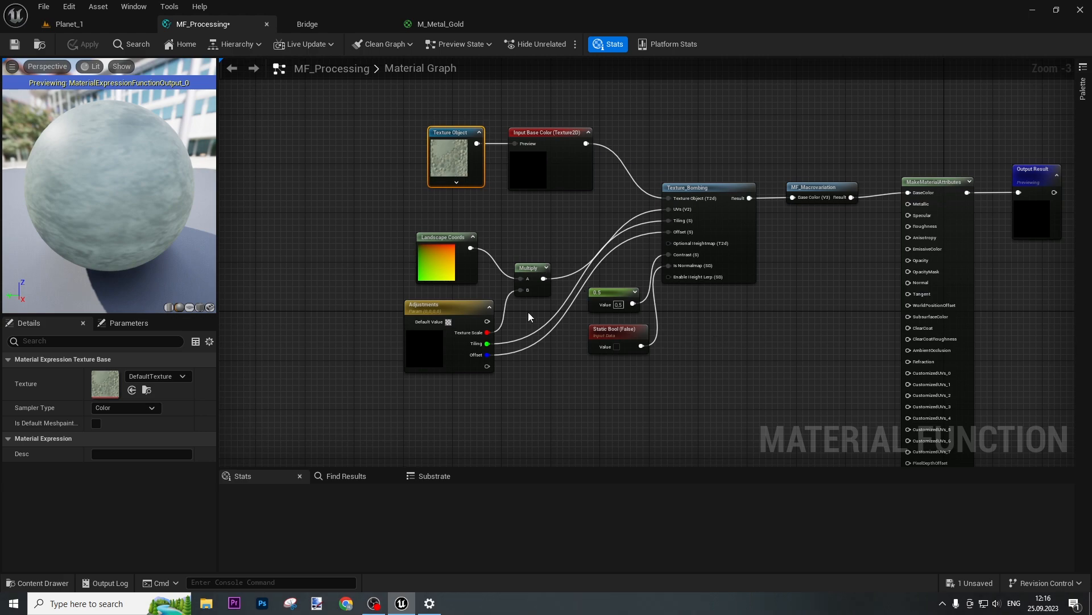
- Move the Texture Object up, clear of the Base Color input and the rest of the bombing network
scroll(711, 328, "down", 1)
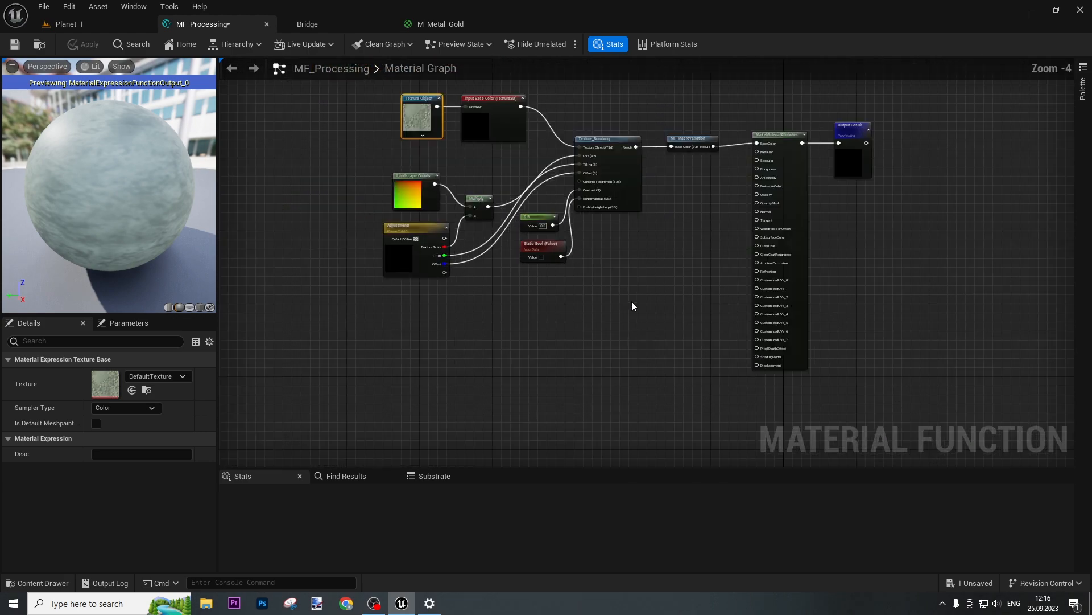
right_click_drag(521, 195, 541, 256)
left_click_drag(437, 238, 528, 225)
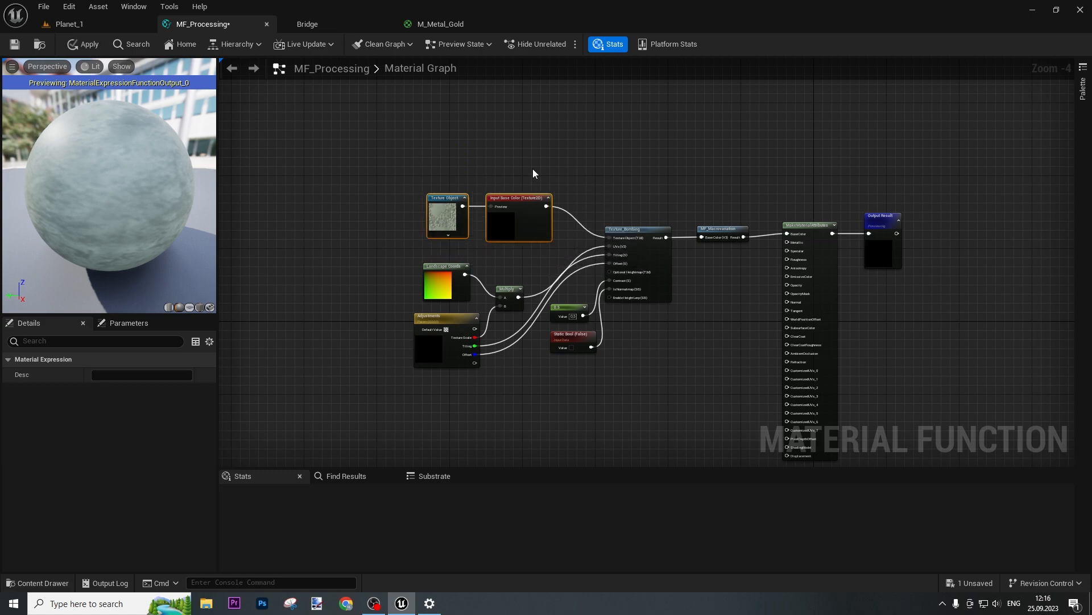
left_click(451, 208)
left_click_drag(451, 207, 442, 117)
left_click(422, 220)
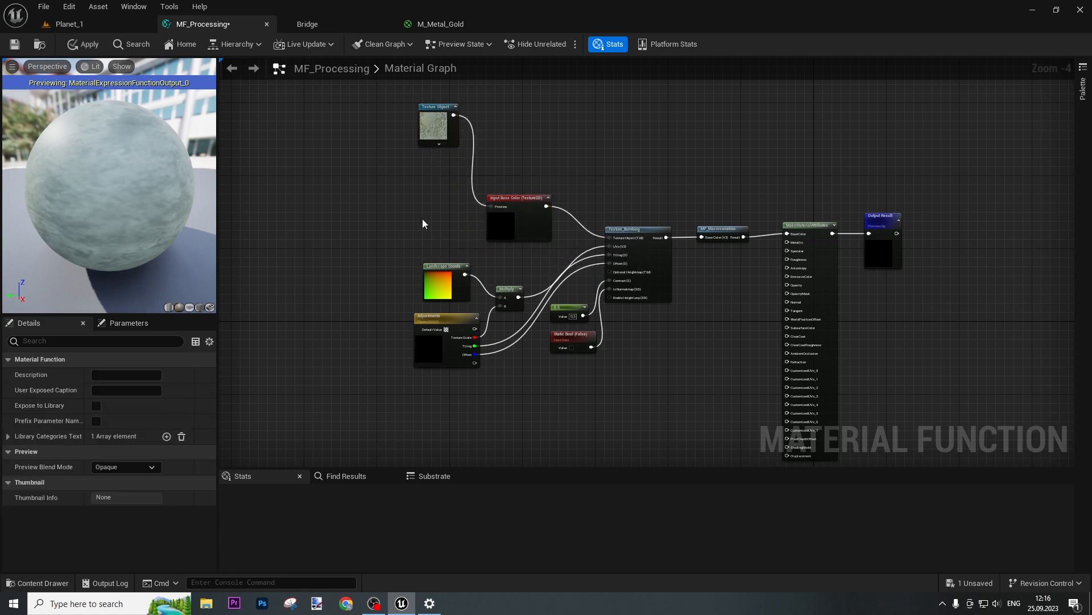
- Duplicate the Base Color bombing network, from its function input through MF_Macrovariation but without the Texture Object, and place the copy below the original
left_click_drag(390, 193, 735, 348)
right_click_drag(568, 431, 568, 240)
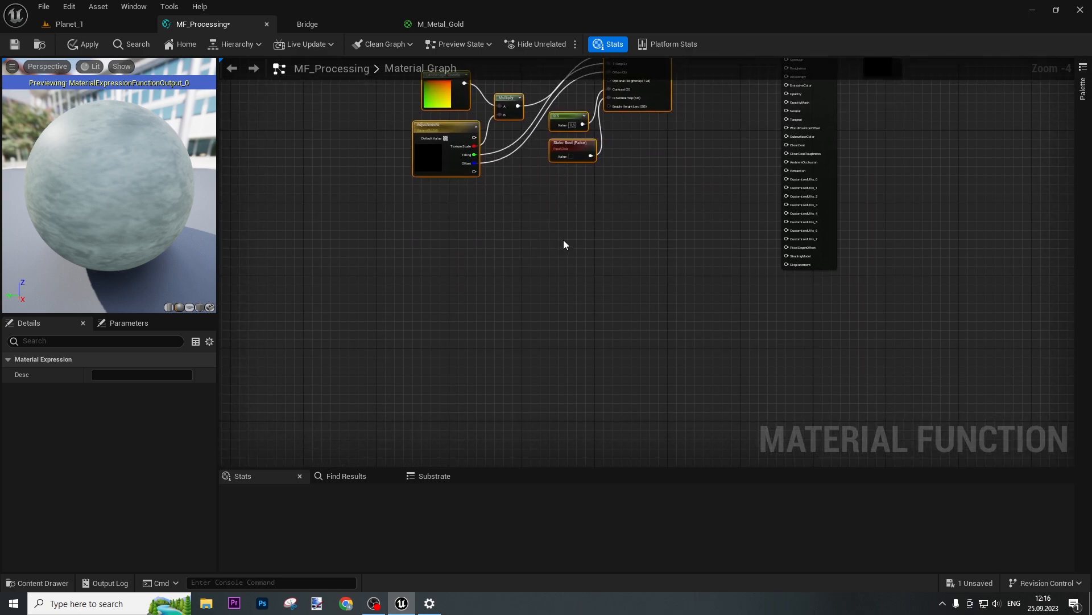
key("ctrl+c")
key("ctrl+v")
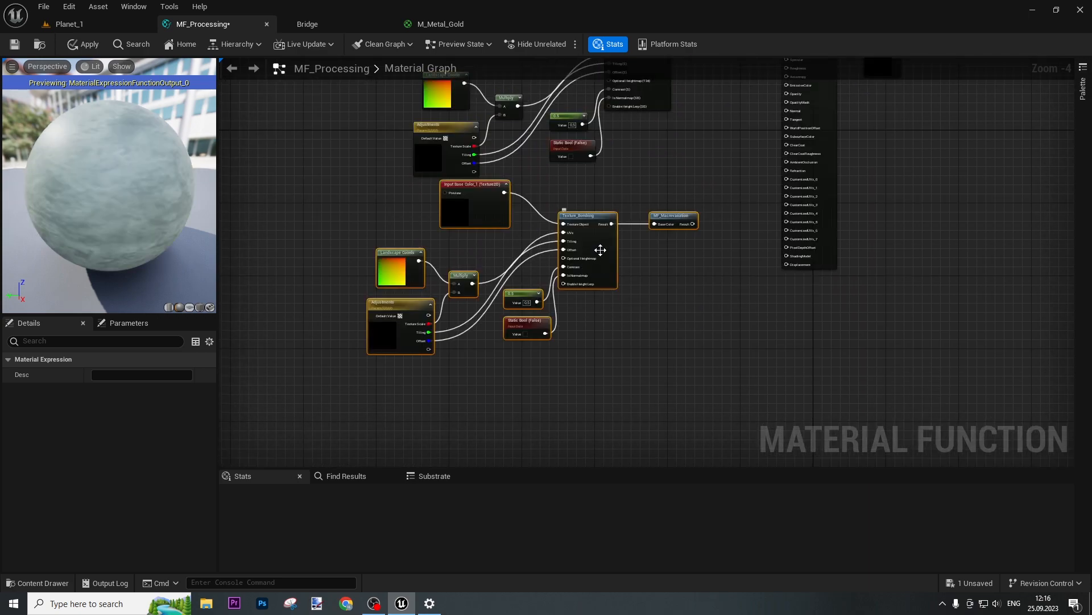
left_click_drag(600, 251, 633, 255)
left_click(716, 182)
- Delete the duplicated MF_Macrovariation and connect the copied Texture_Bombing's Result to the Normal pin of MakeMaterialAttributes
scroll(716, 182, "up", 1)
right_click_drag(716, 183, 655, 322)
left_click_drag(646, 376, 645, 332)
key("Delete")
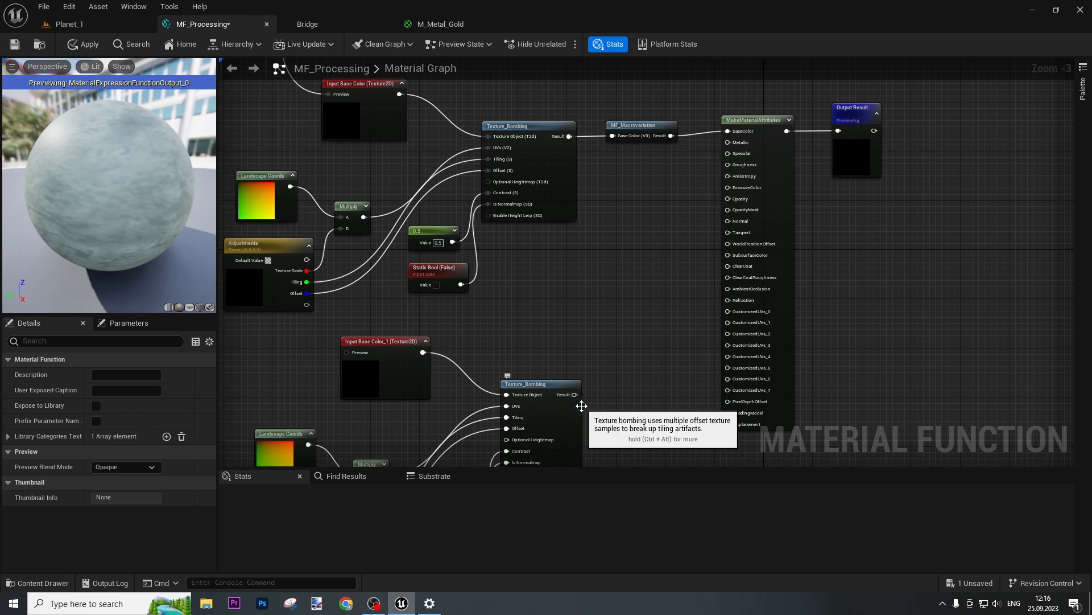
left_click_drag(575, 395, 729, 221)
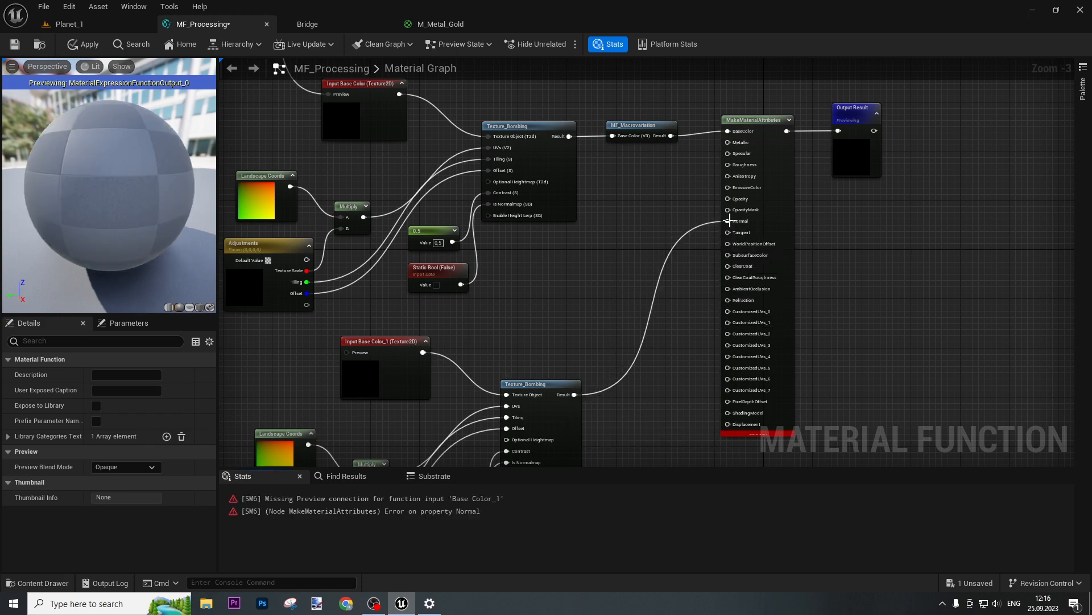
- Rename the duplicated Base Color_1 function input as Normal, keeping its Texture 2D input type
right_click_drag(547, 335, 748, 206)
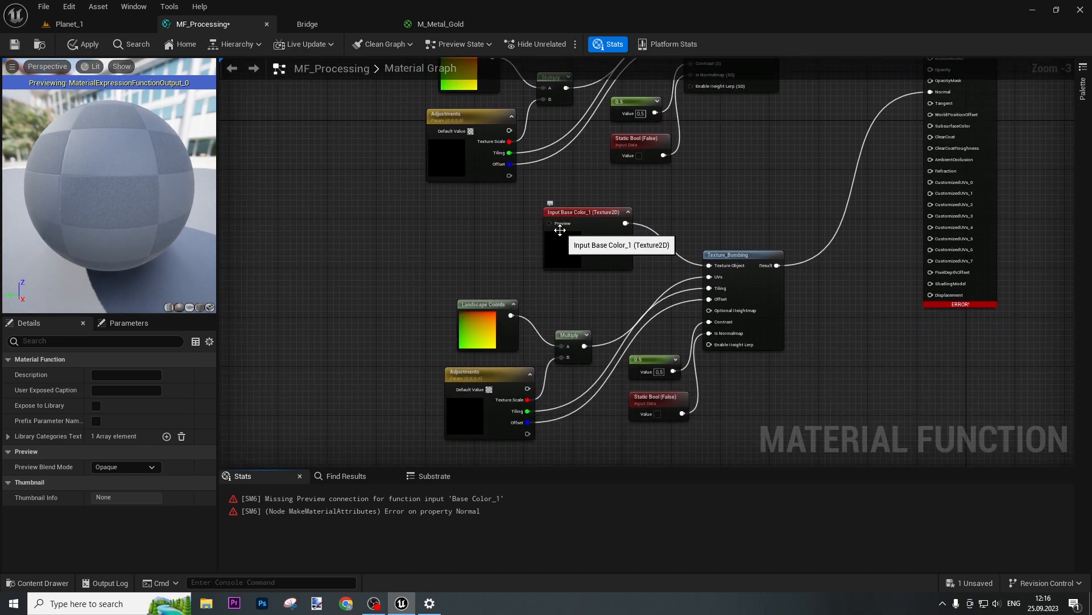
left_click_drag(549, 223, 448, 230)
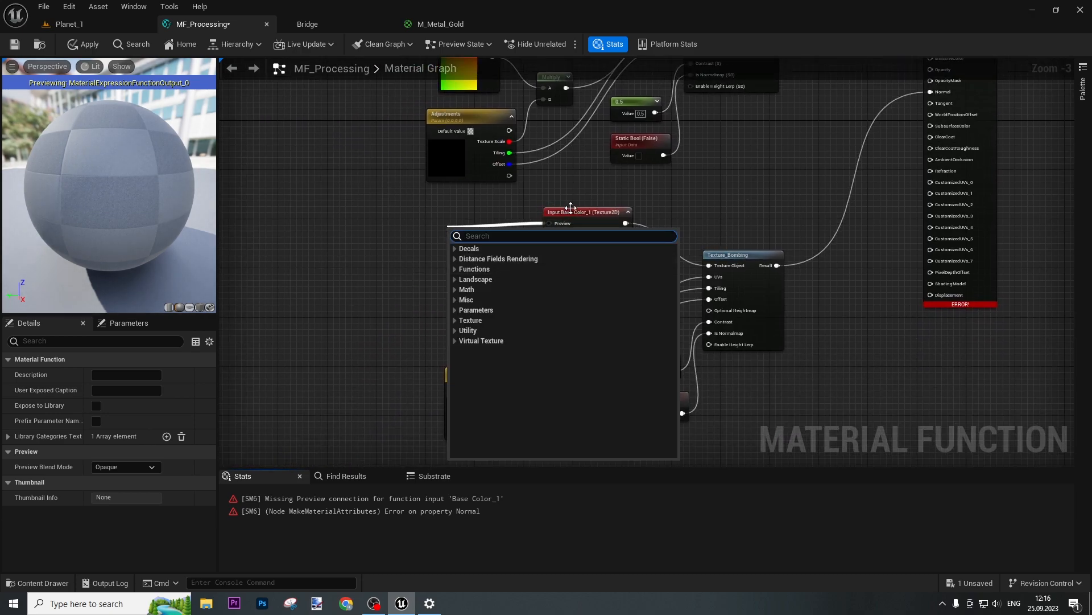
left_click(580, 219)
left_click(157, 406)
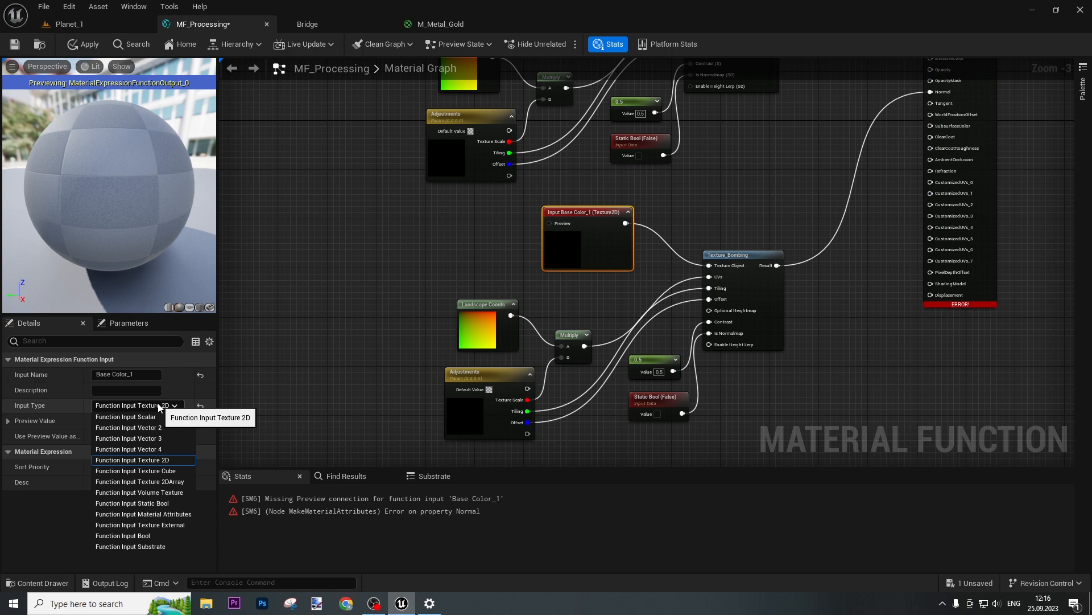
left_click(159, 405)
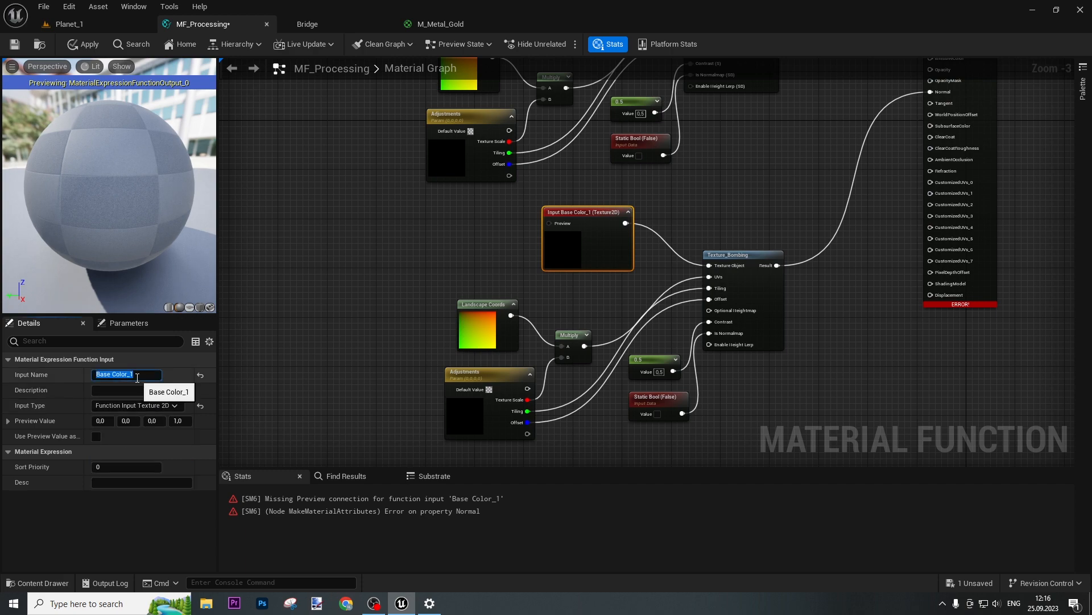
type("Normal")
key("Return")
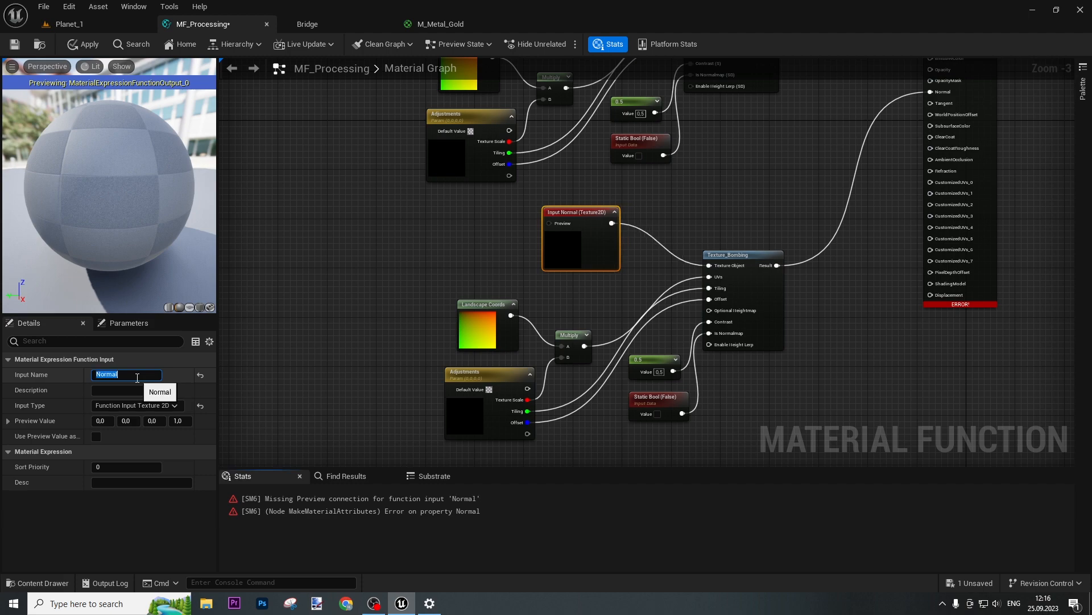
left_click(622, 360)
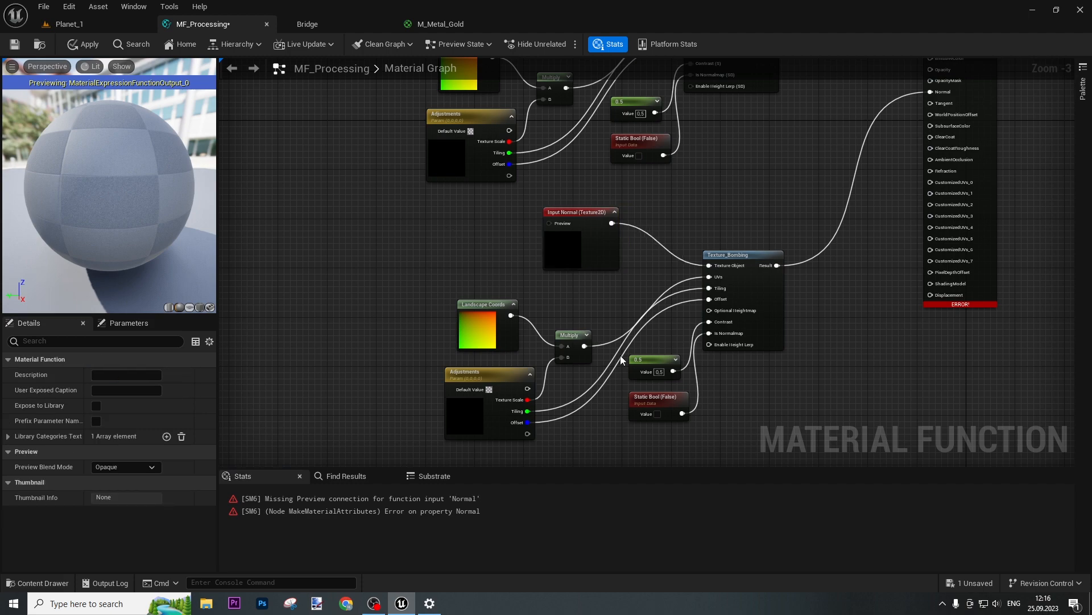
- Set the Static Bool feeding Is Normalmap in the Normal bombing network to true
left_click(501, 374)
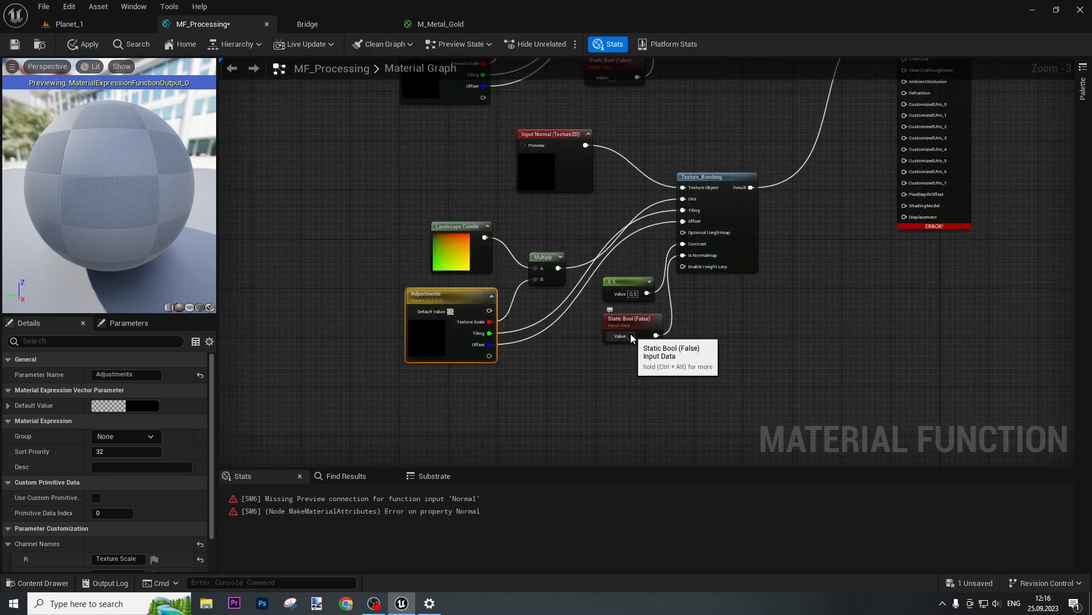
left_click(631, 336)
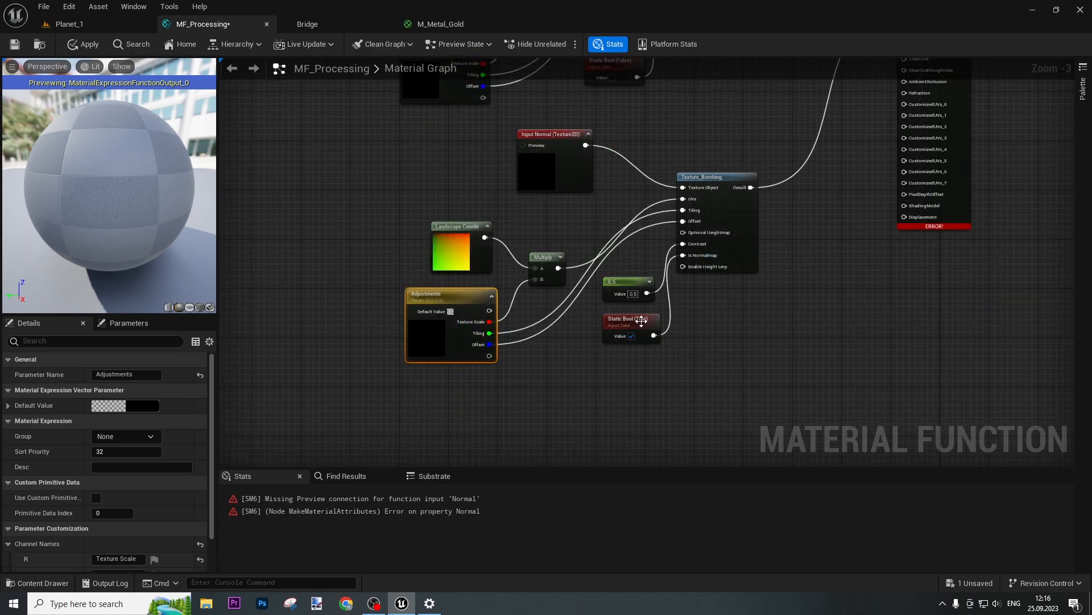
left_click(535, 171)
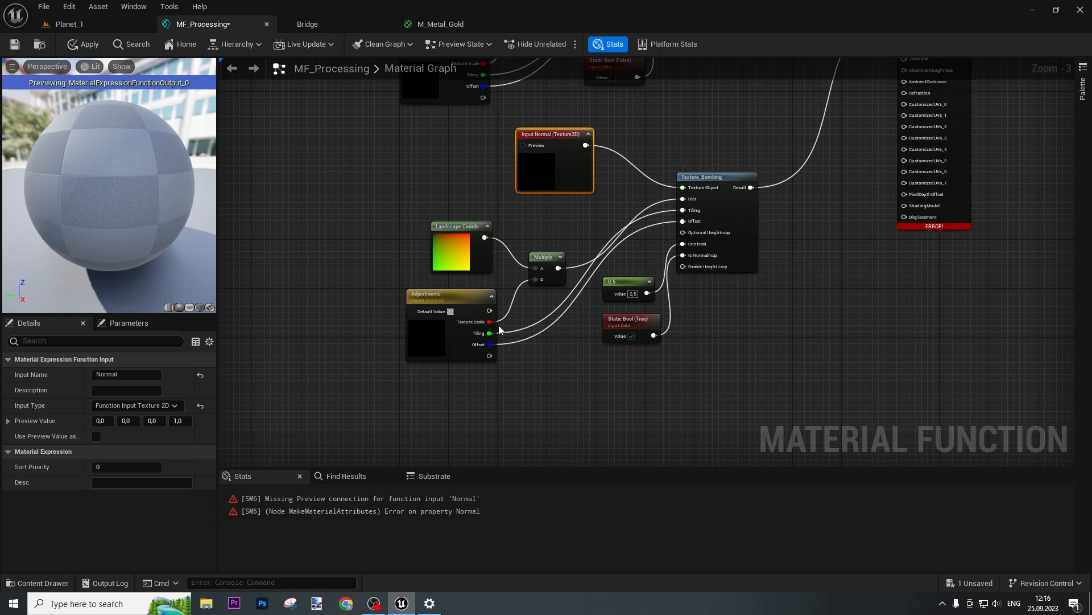
right_click_drag(419, 173, 448, 210)
- Delete the Adjustments vector parameter that feeds the Base Color bombing network
left_click(480, 331)
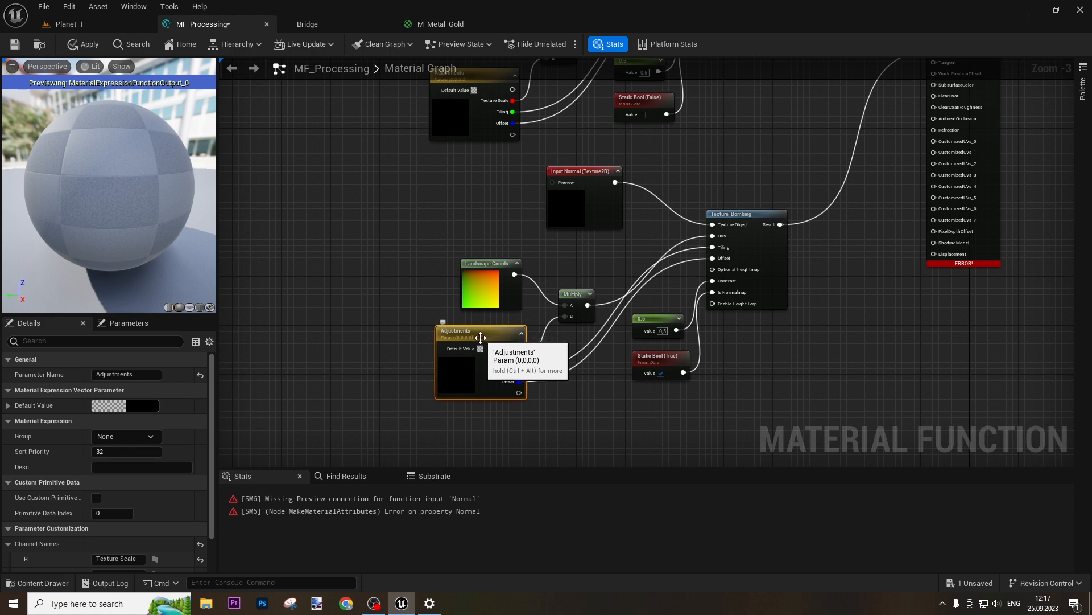
right_click_drag(441, 181, 435, 332)
left_click_drag(443, 254, 411, 291)
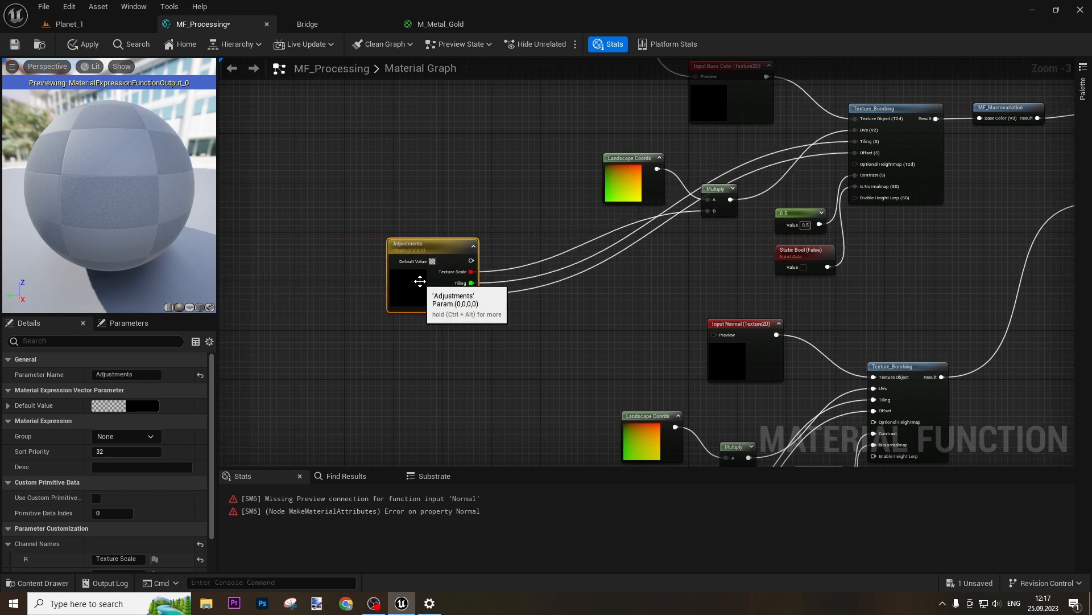
key("Delete")
- Add a scalar function input on the Tiling pin of the Base Color Texture_Bombing and name it Texture scale
left_click_drag(854, 142, 598, 242)
type("inpit")
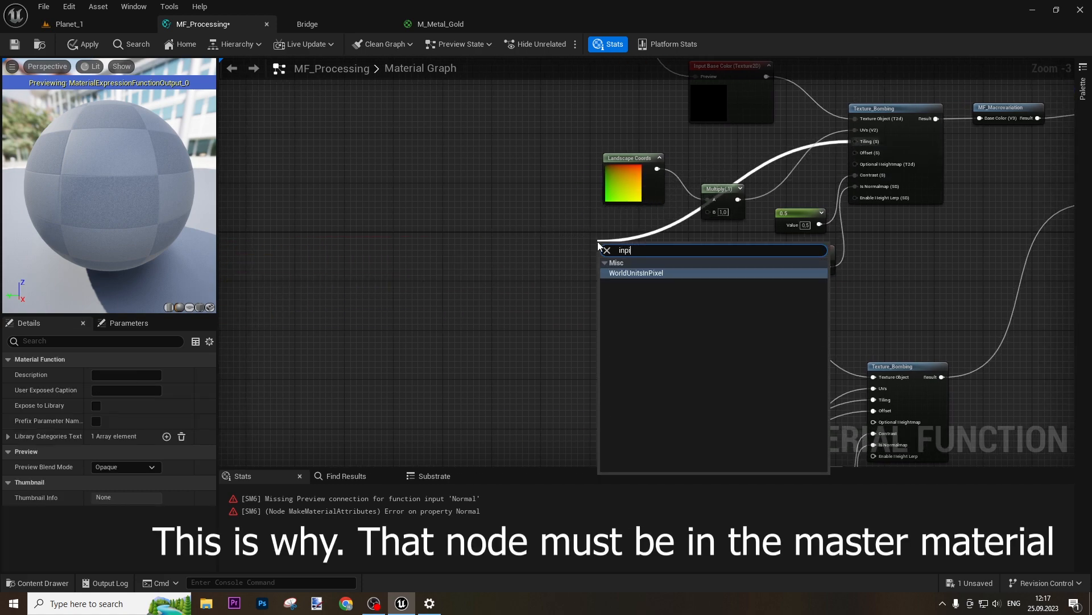
key("BackSpace")
key("BackSpace")
key("Return")
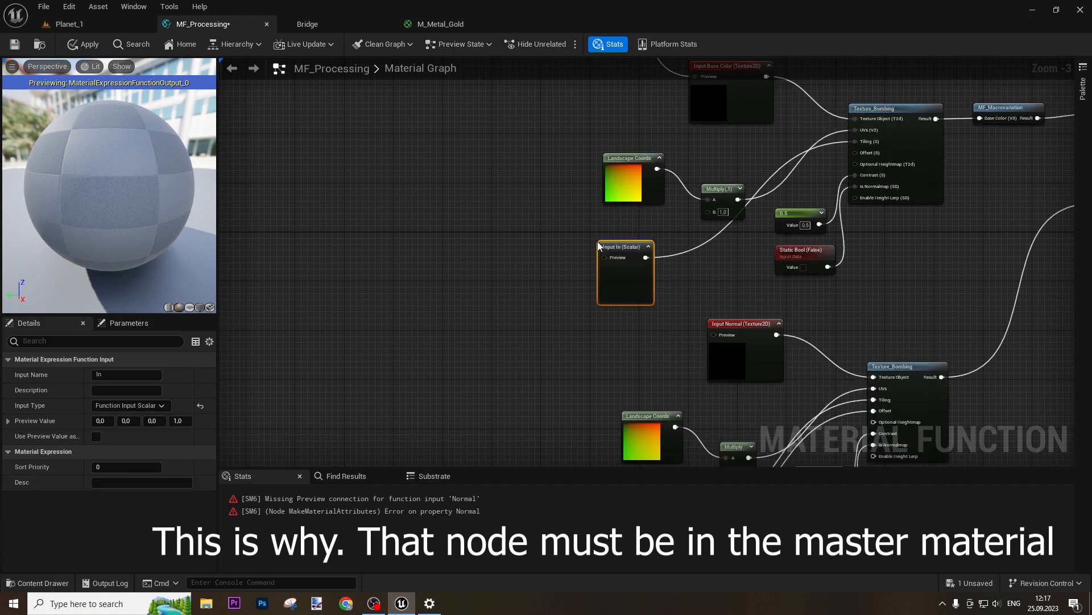
left_click(91, 374)
type("Texture scale")
key("Return")
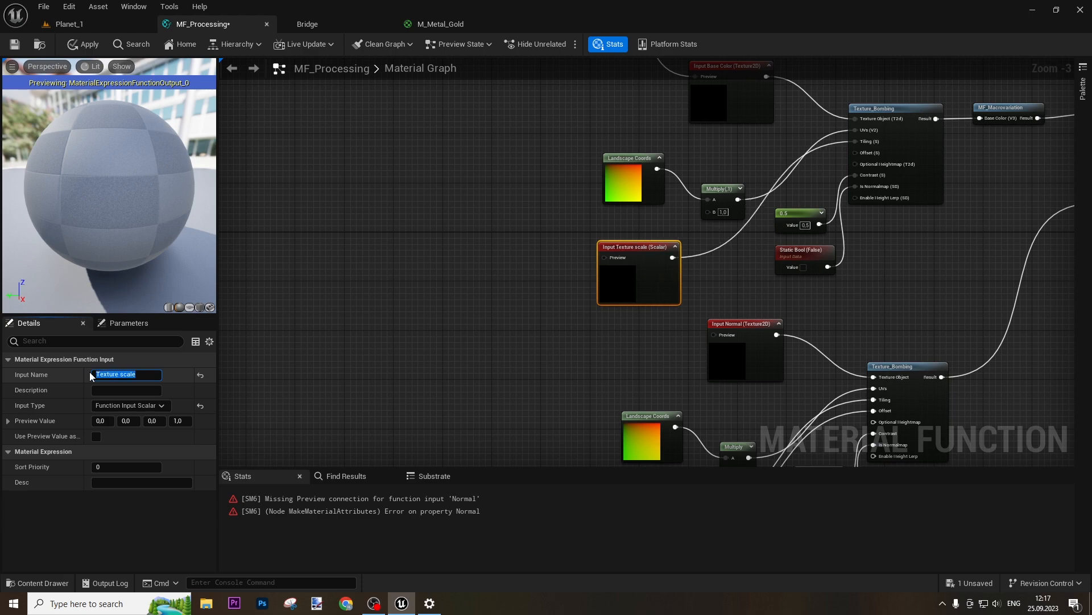
- Move the Texture scale input well clear of the network and connect it to a new named reroute declaration called Texture scale
left_click_drag(630, 284, 359, 182)
right_click_drag(358, 182, 492, 349)
left_click_drag(467, 268, 524, 293)
type("ma,e")
key("BackSpace")
key("BackSpace")
key("BackSpace")
key("BackSpace")
type("name")
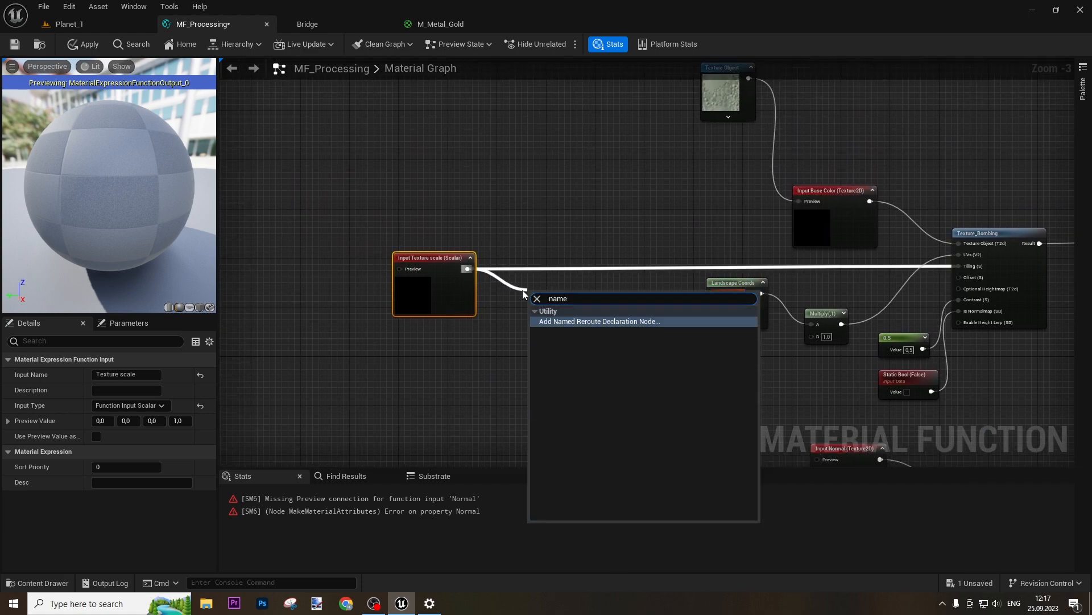
key("Return")
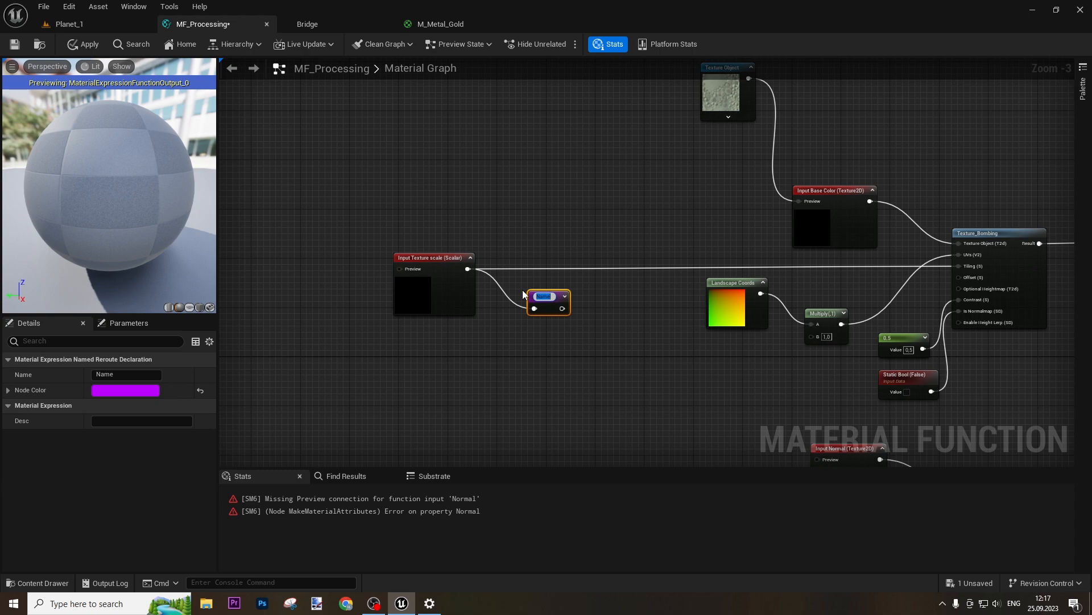
type("Texture scale")
key("Return")
- Place the Texture scale reroute beside its input and leave it as the input's only connection, breaking the direct Tiling link
left_click_drag(546, 298, 516, 241)
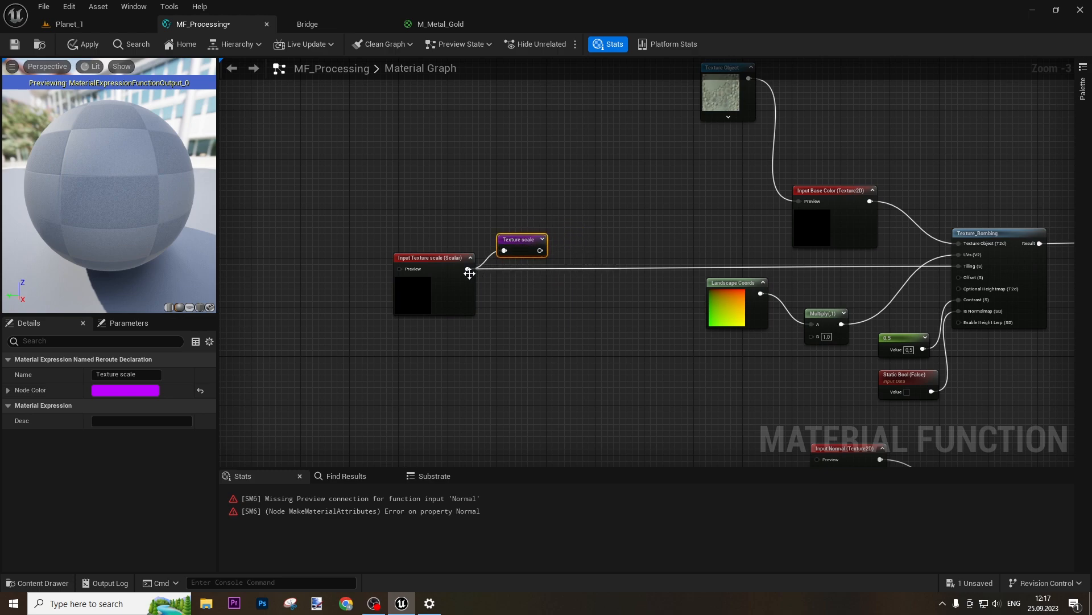
left_click(469, 270, "alt")
left_click_drag(469, 269, 508, 256)
- Add a usage of the Texture scale named reroute and connect it to the Base Color Texture_Bombing's Tiling pin
right_click_drag(555, 261, 675, 272)
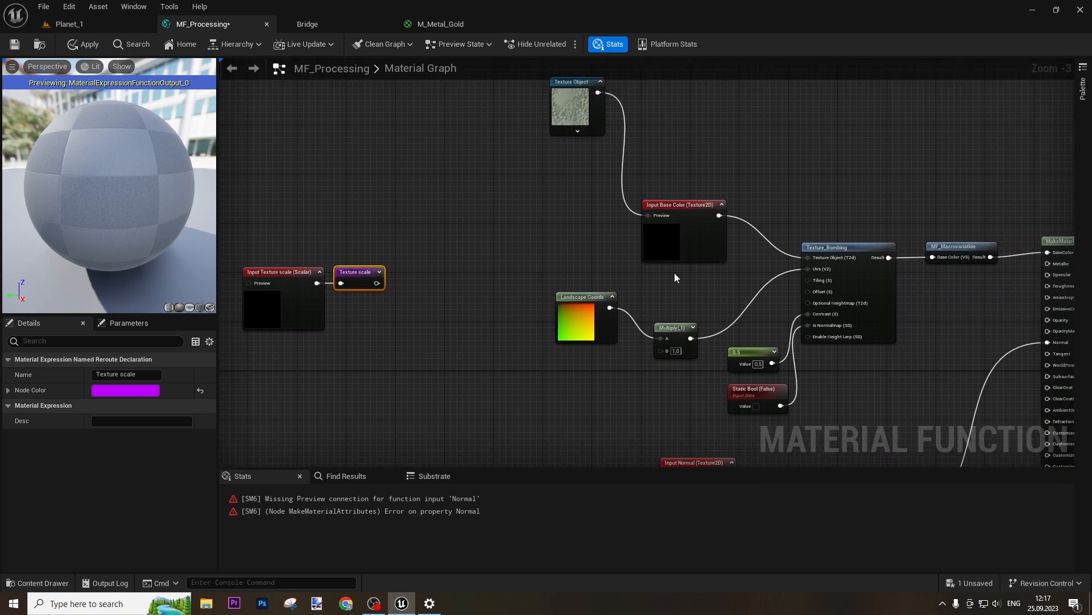
right_click(674, 272)
type("texture sc")
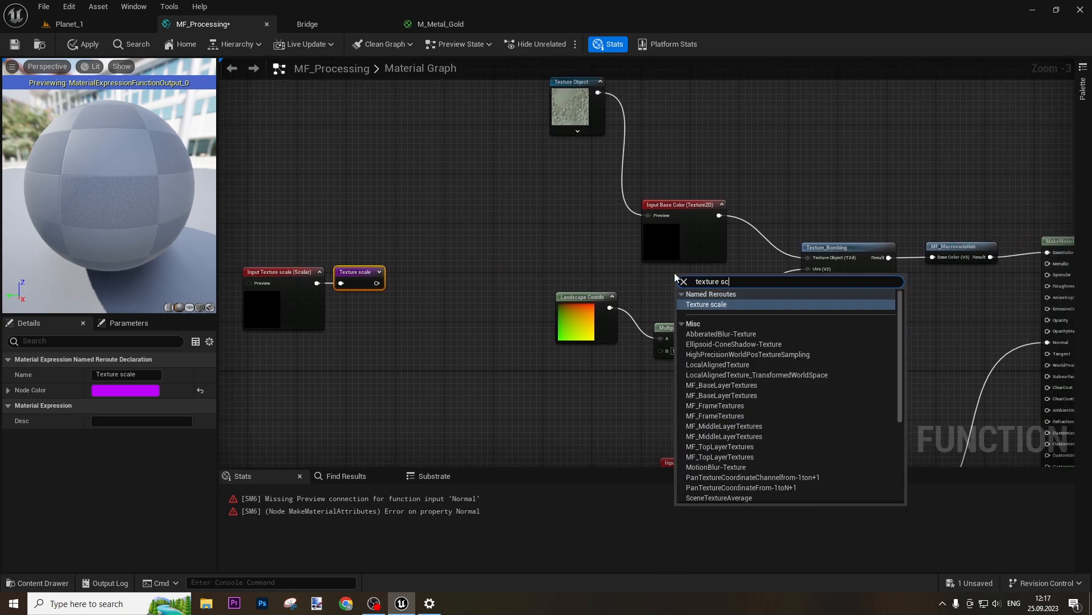
key("Return")
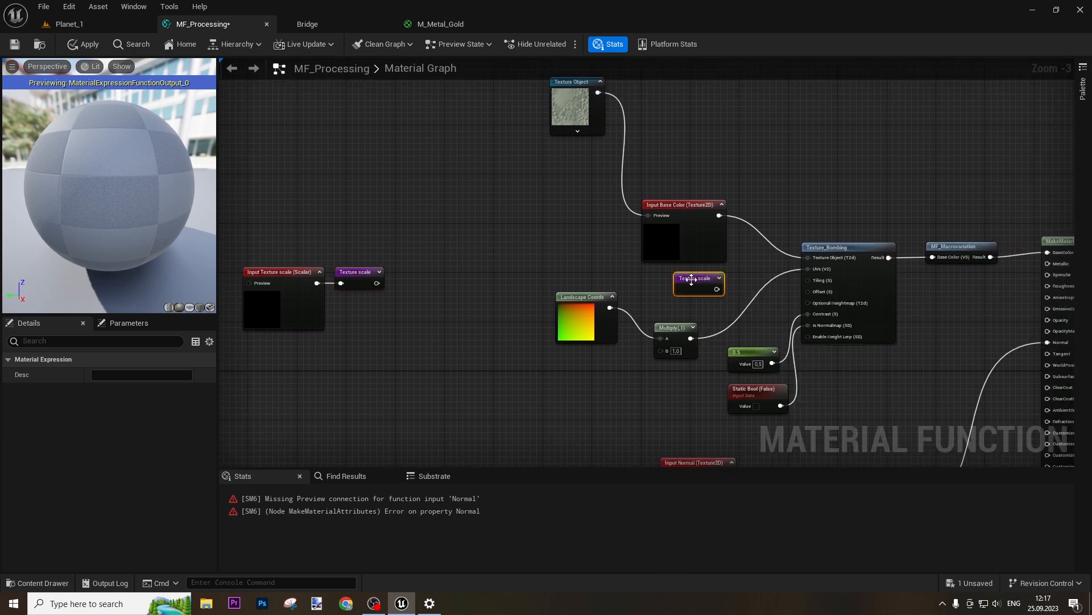
left_click_drag(717, 289, 808, 280)
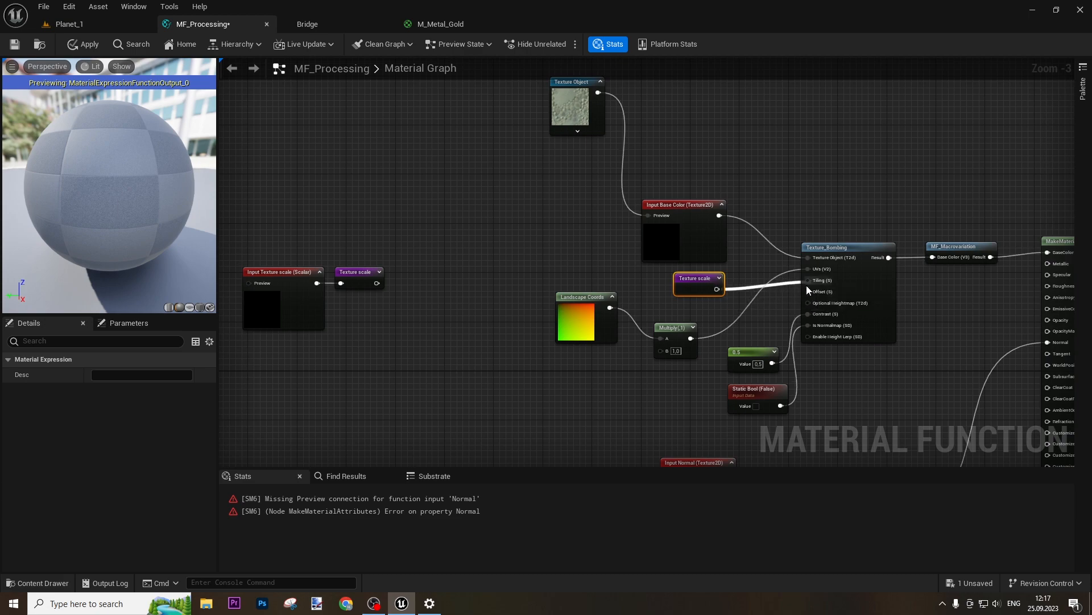
- Copy the Texture scale reroute usage to the Normal Texture_Bombing's Tiling pin and delete the Adjustments parameter in that network
left_click_drag(317, 282, 808, 241)
left_click(548, 213)
right_click_drag(549, 213, 581, 310)
scroll(581, 309, "down", 3)
right_click_drag(634, 259, 644, 360)
scroll(629, 264, "up", 3)
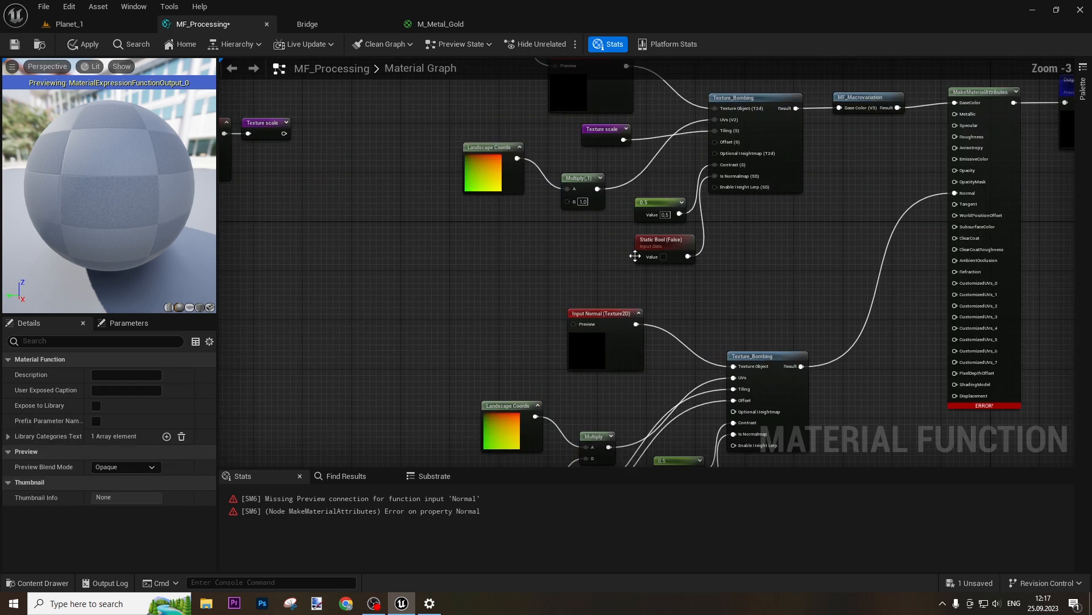
left_click(605, 140)
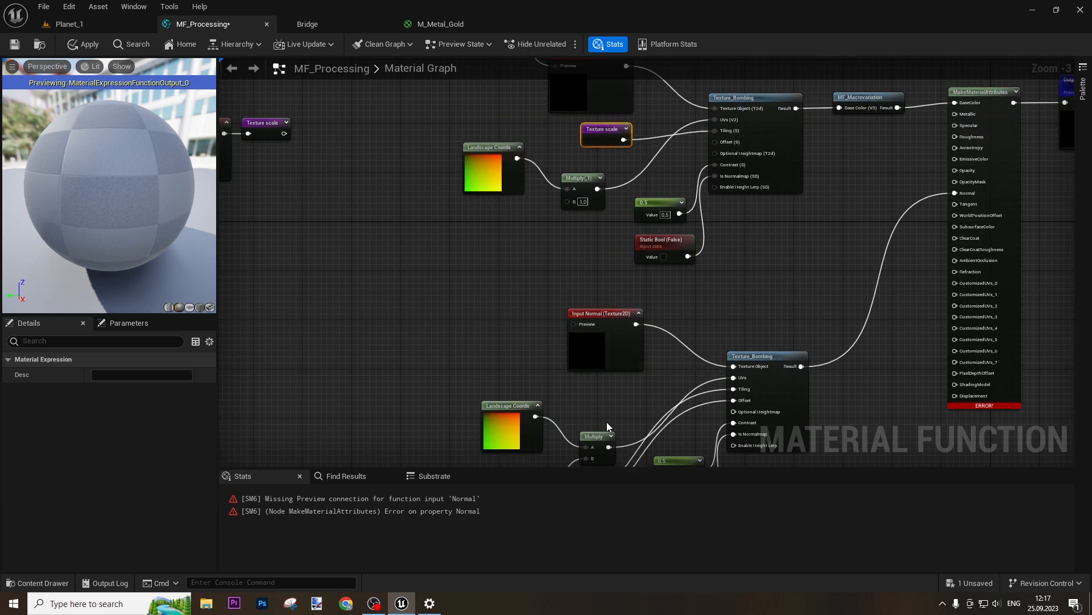
left_click_drag(646, 410, 734, 389)
left_click_drag(612, 406, 619, 394)
right_click_drag(657, 458, 636, 330)
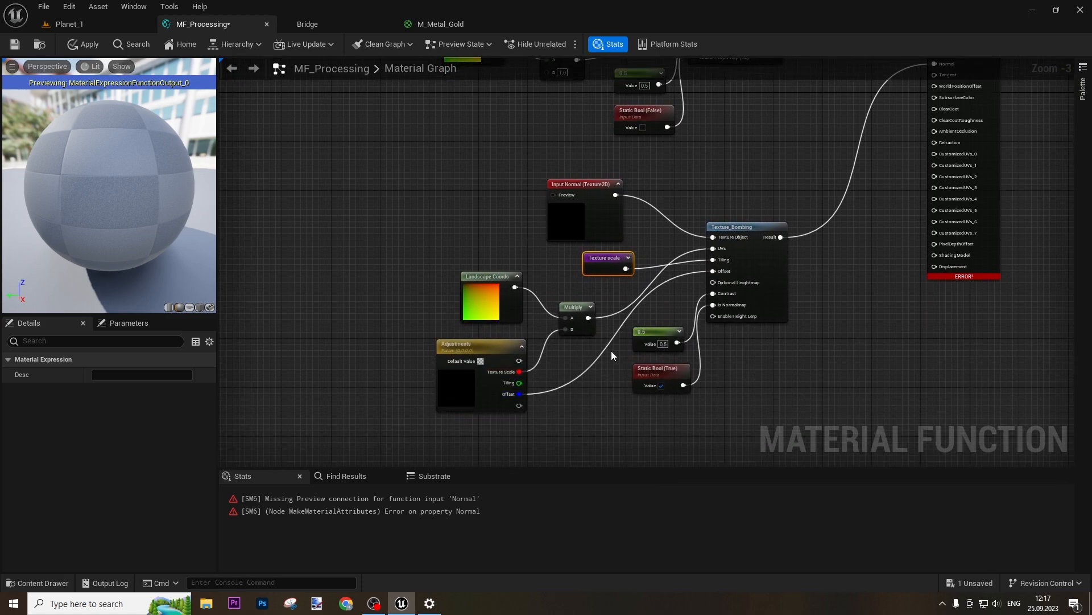
left_click(456, 385)
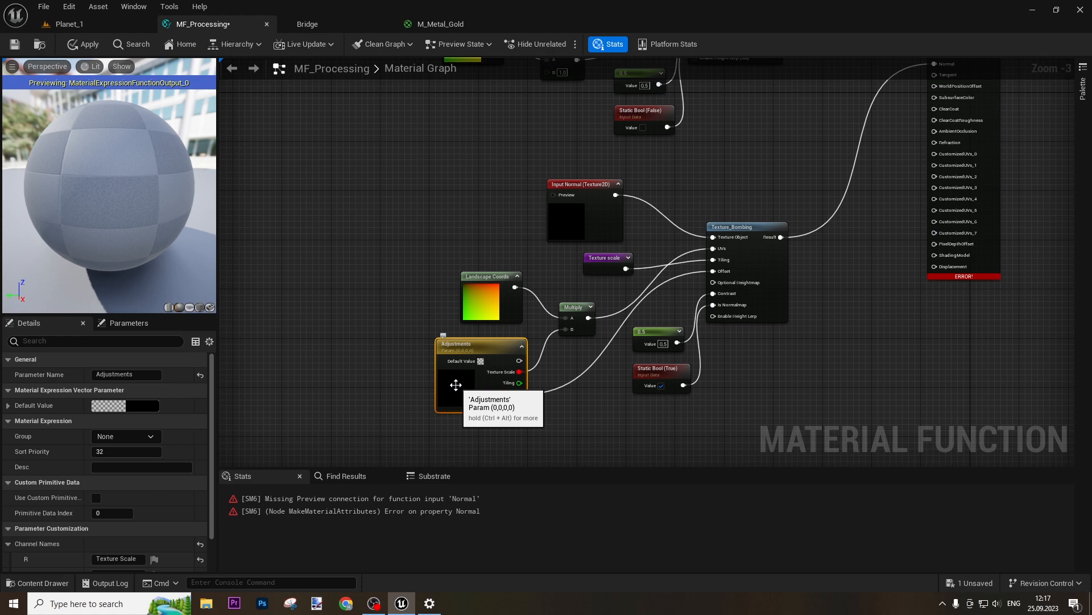
key("Delete")
- Paste two copies of the Texture scale function input below the original and rename the first copy Tiling
right_click_drag(452, 194, 509, 271)
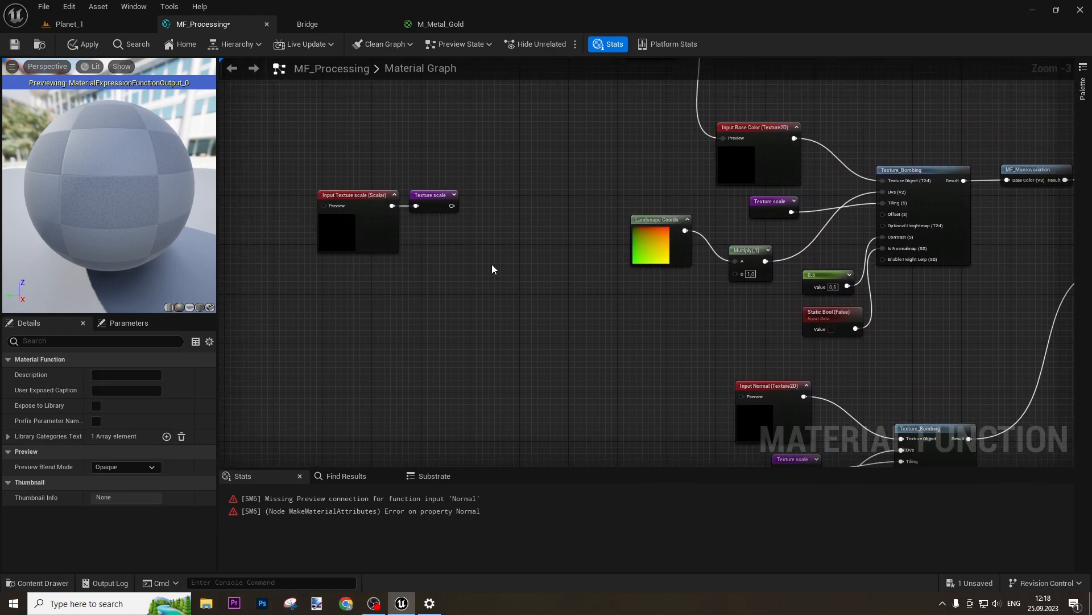
right_click(328, 304)
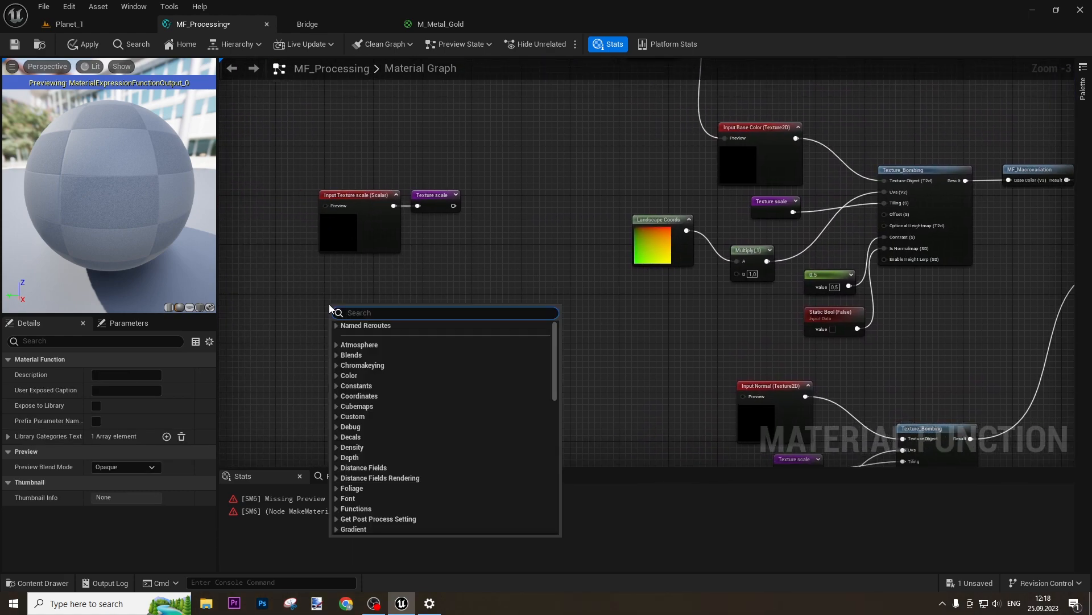
left_click(348, 221)
key("ctrl+v")
key("ctrl+v")
left_click_drag(364, 332, 344, 297)
left_click(125, 375)
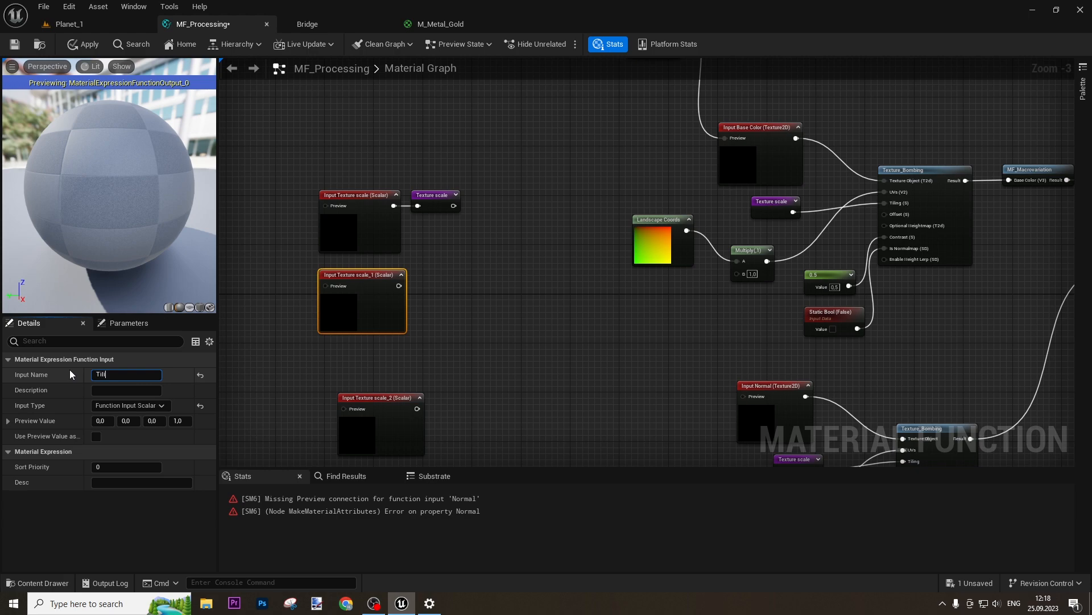
type("iling")
key("Return")
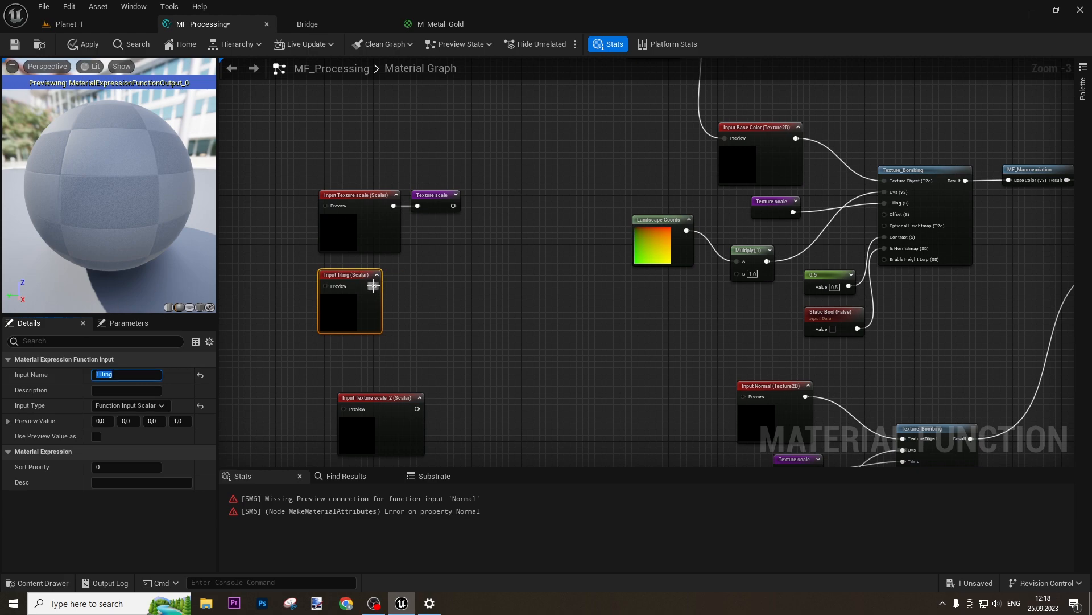
left_click_drag(374, 287, 429, 306)
type("name")
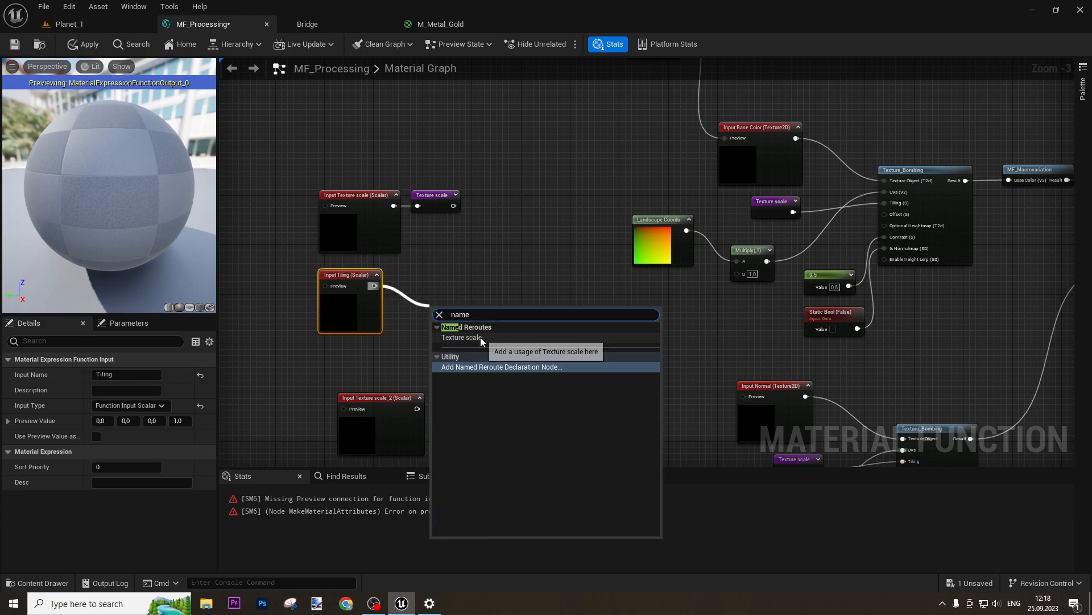
left_click(480, 337)
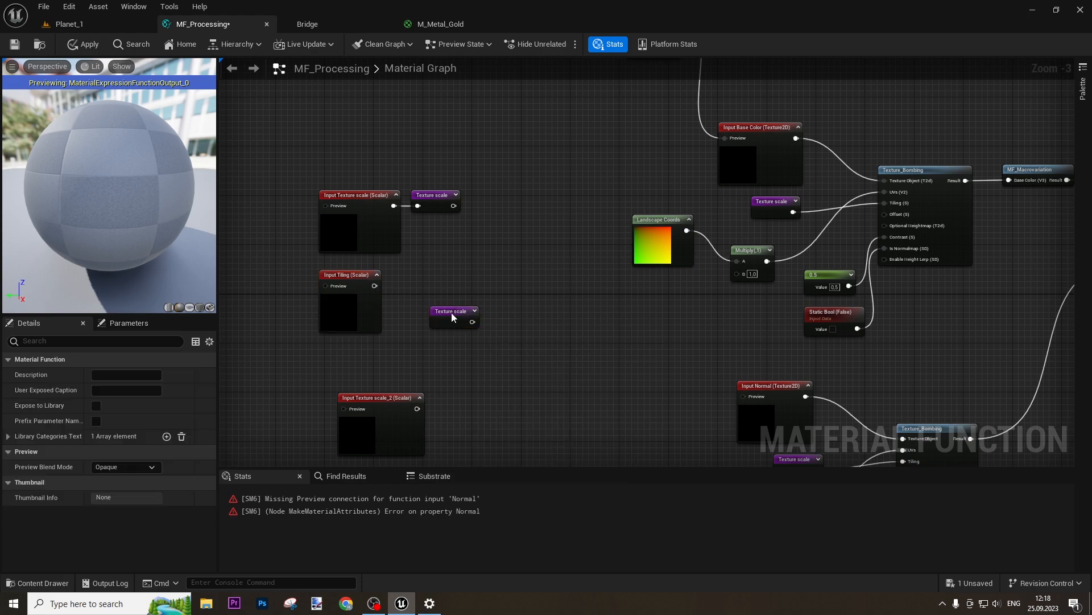
key("Delete")
- Connect the Tiling input to a new named reroute declaration called Tiling and place it beside the input
left_click_drag(375, 286, 427, 316)
type("name")
left_click(497, 407)
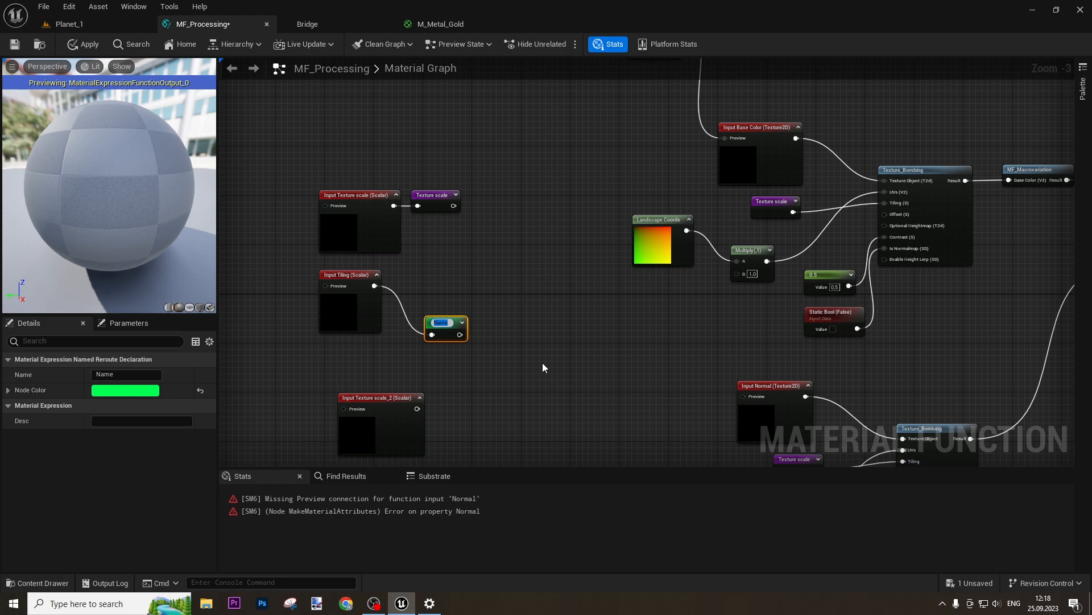
type("Tiling")
key("Return")
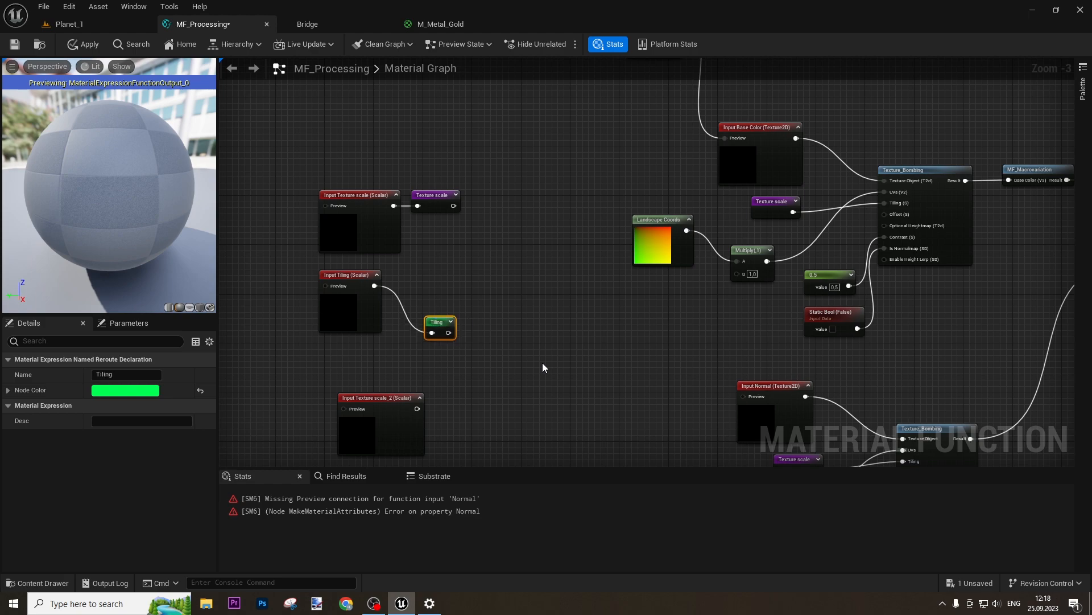
left_click_drag(449, 329, 454, 286)
- Align the second copied scalar input beneath the Tiling input and rename it Offset
left_click_drag(371, 403, 417, 371)
left_click(126, 374)
type("Offset")
key("Return")
- Connect the Offset input to a new named reroute declaration called Offset, placed beside the input
type("named")
key("Return")
type("Offset")
key("Return")
left_click(445, 283)
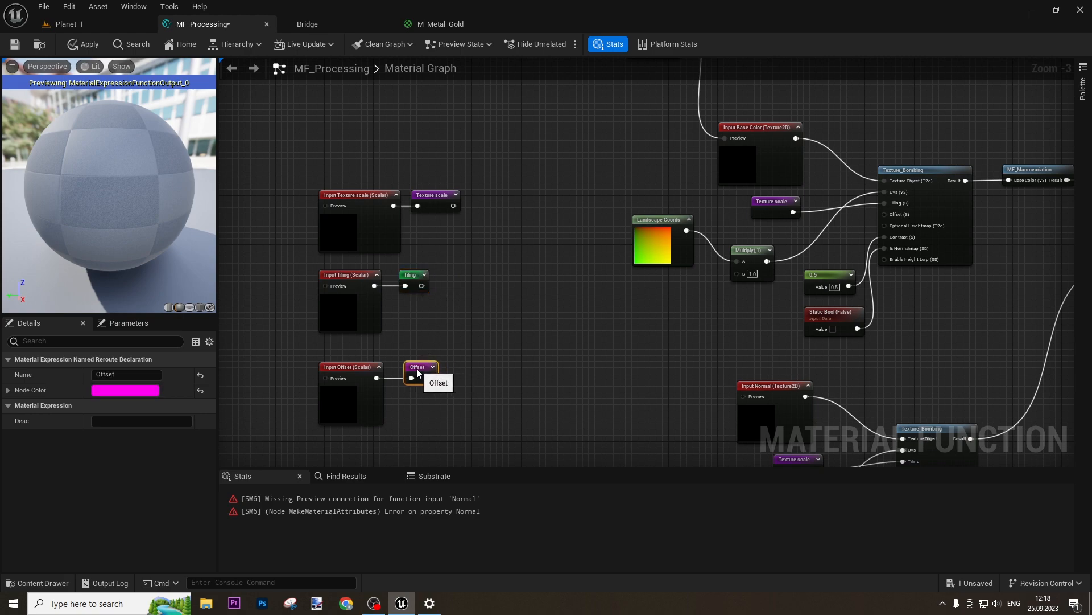
left_click(501, 339)
right_click_drag(664, 317, 581, 318)
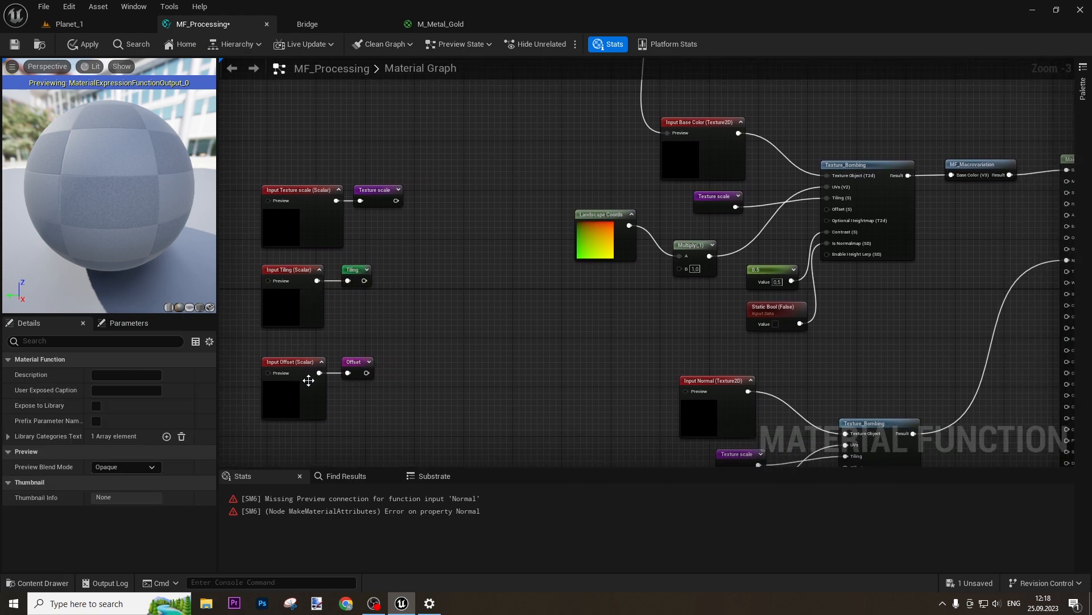
- In the base color branch, feed Texture scale into Multiply's B input instead of Texture_Bombing's Tiling, placing it below Landscape Coords, with Multiply driving UVs
left_click_drag(711, 212, 781, 220)
left_click_drag(673, 274, 679, 268)
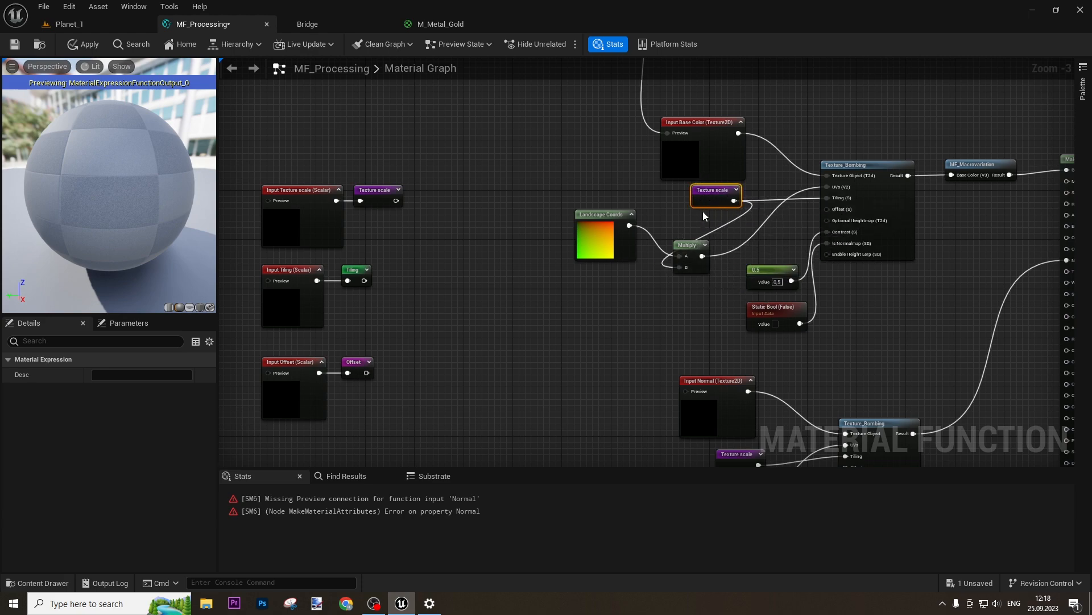
left_click_drag(711, 197, 619, 283)
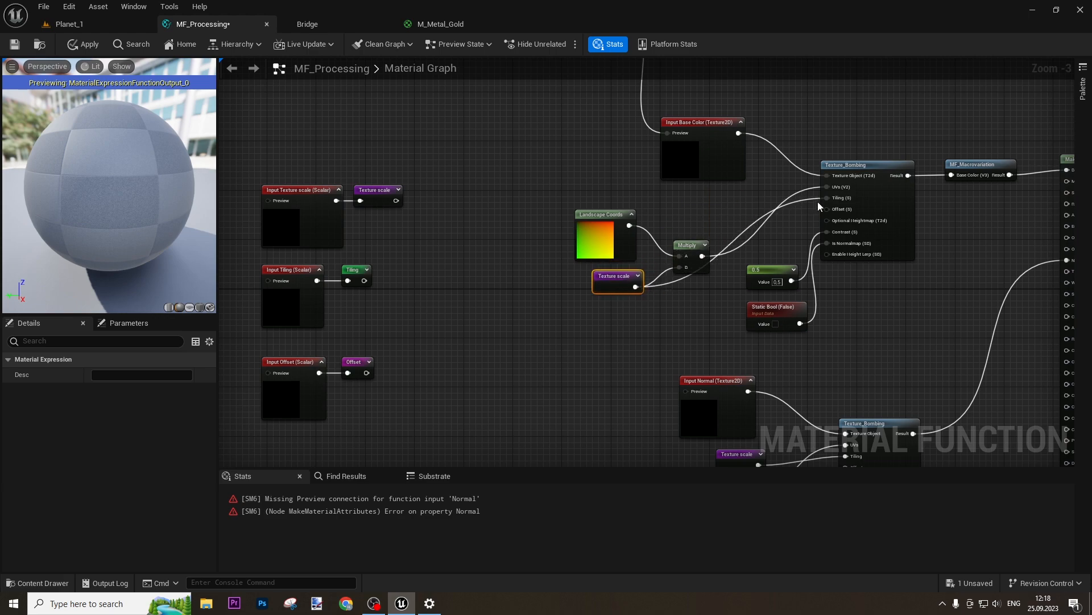
left_click(827, 187, "alt")
left_click(823, 200, "alt")
left_click_drag(702, 256, 838, 186)
- Add a Tiling named reroute and connect it to the Tiling input of the base color Texture_Bombing node
right_click(671, 219)
type("tiling")
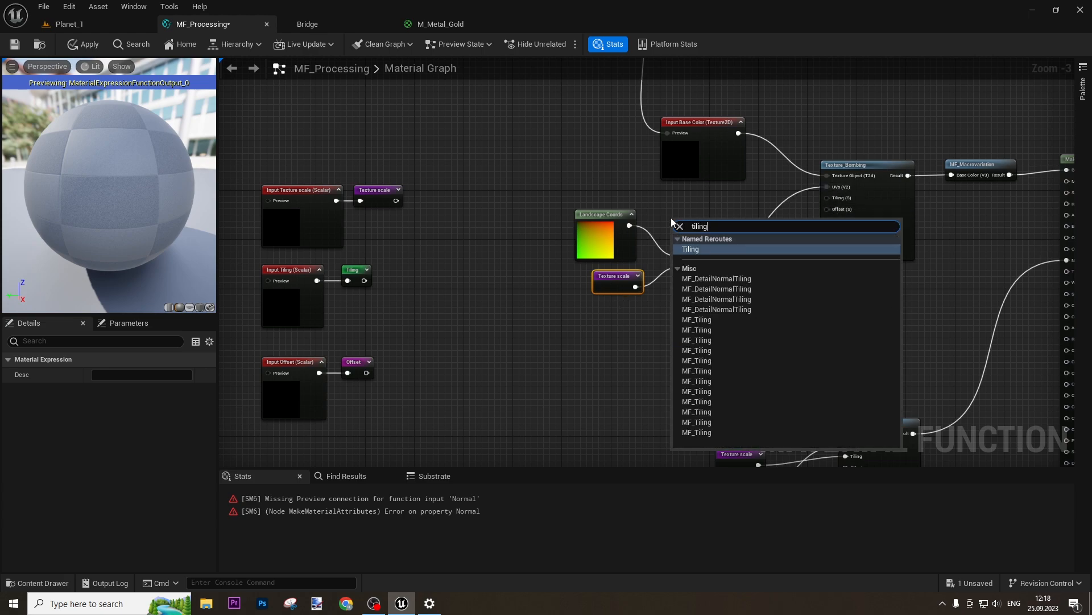
key("Return")
left_click_drag(694, 234, 826, 198)
left_click_drag(687, 226, 731, 205)
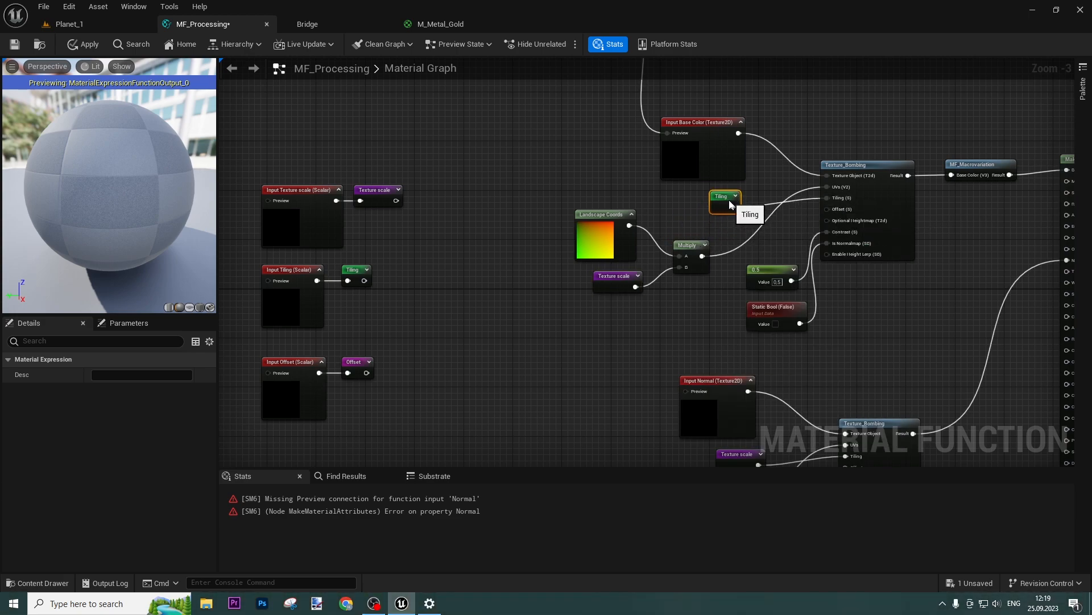
- Add an Offset named reroute beneath it and connect it to the Offset input of the base color Texture_Bombing node
right_click(715, 231)
scroll(714, 231, "down", 2)
key("Escape")
key("ctrl+v")
left_click_drag(740, 247, 827, 210)
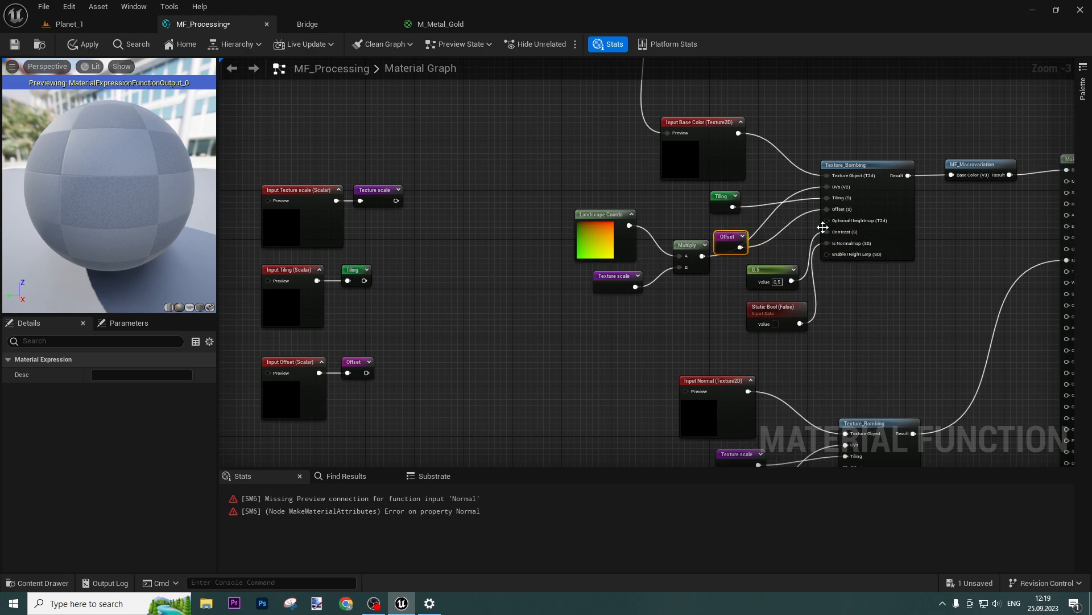
- In the normal branch, connect the Texture scale reroute to the B input of the Multiply node
scroll(717, 328, "down", 4)
right_click_drag(719, 326, 680, 223)
scroll(664, 283, "up", 7)
right_click_drag(783, 285, 740, 239)
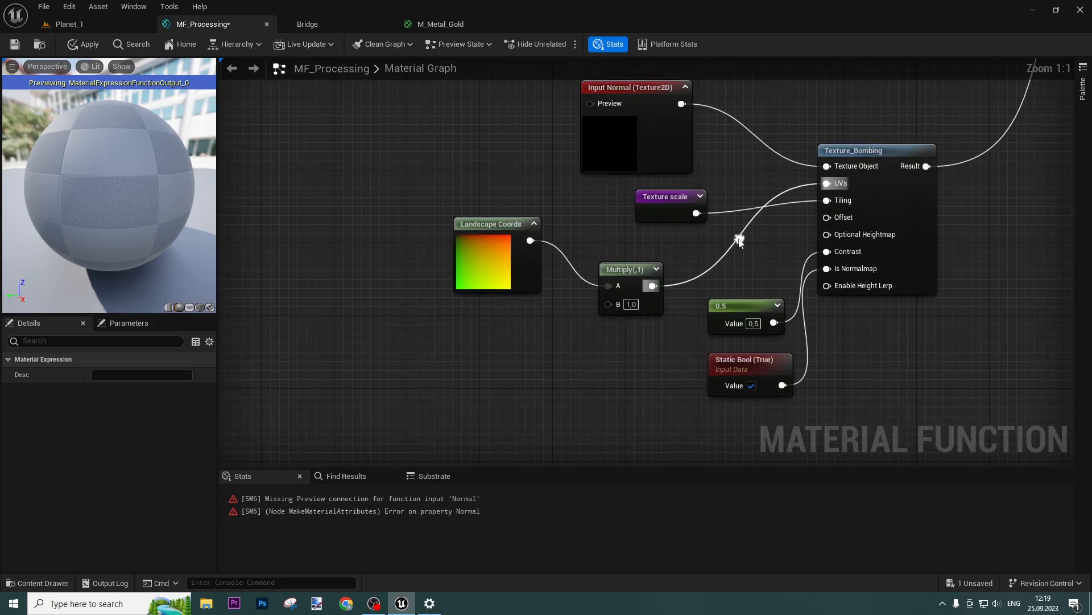
left_click_drag(697, 213, 602, 306)
- Feed Tiling and Offset named reroutes into the matching inputs of the normal branch's Texture_Bombing, replacing Texture scale on Tiling
left_click_drag(826, 200, 663, 203, "ctrl")
type("tilin")
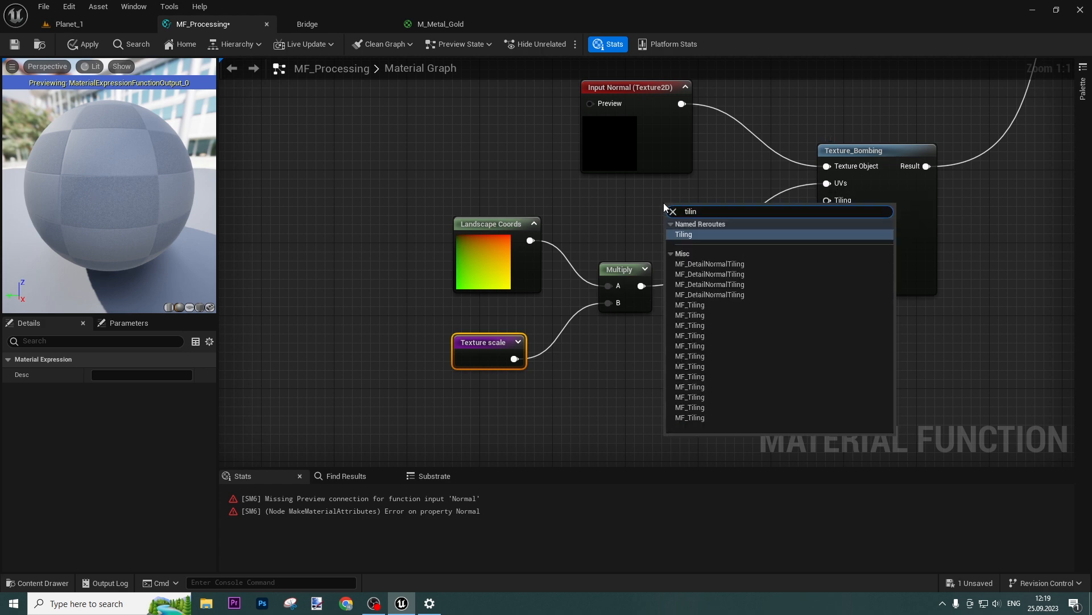
key("Return")
left_click_drag(696, 227, 636, 195)
left_click_drag(827, 217, 662, 223)
type("off")
key("Return")
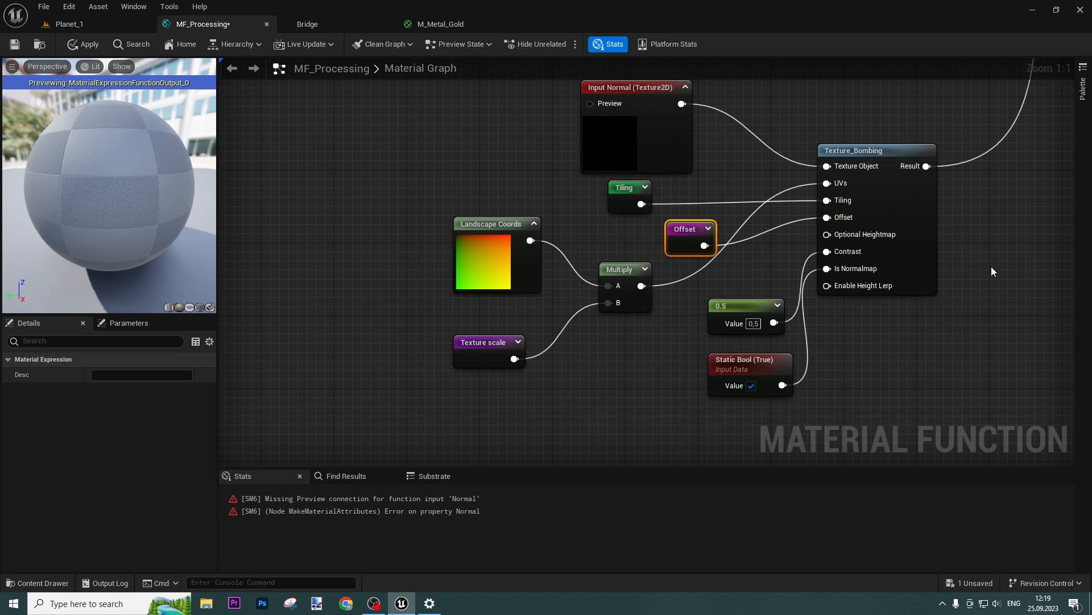
left_click(991, 267)
- Add a Texture Object node feeding the Preview input of the Normal function input and place it beside that input
scroll(991, 266, "down", 2)
right_click_drag(833, 274, 565, 365)
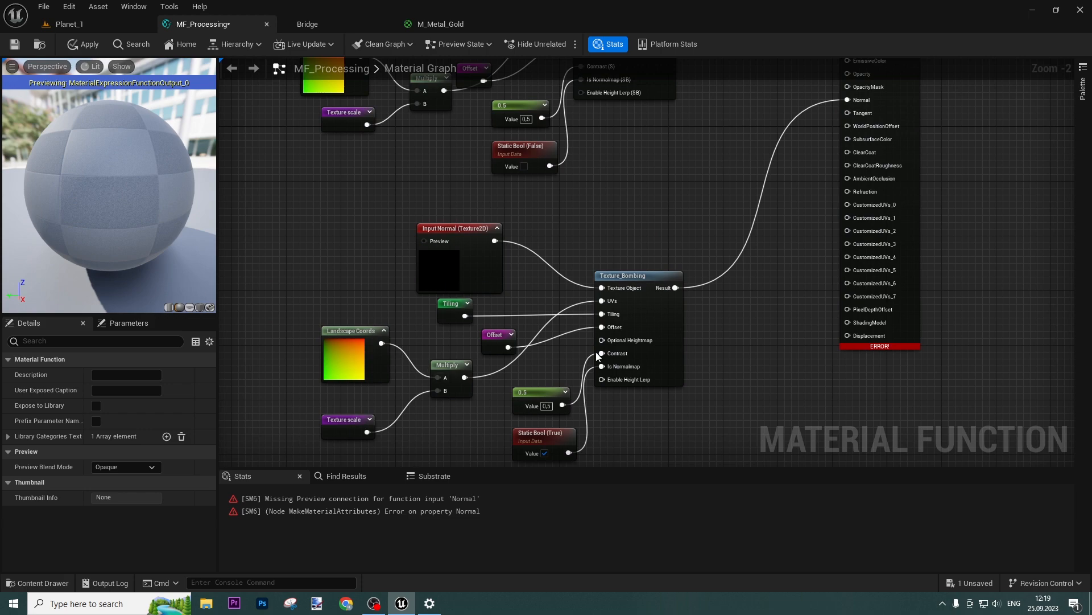
right_click_drag(397, 237, 626, 295)
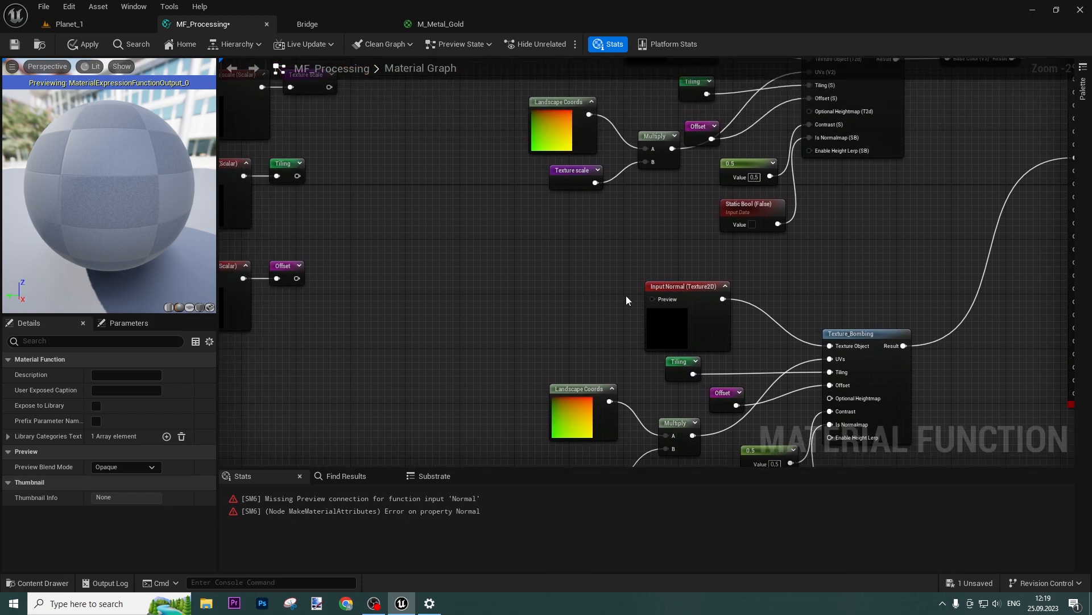
left_click_drag(655, 297, 585, 296)
type("text")
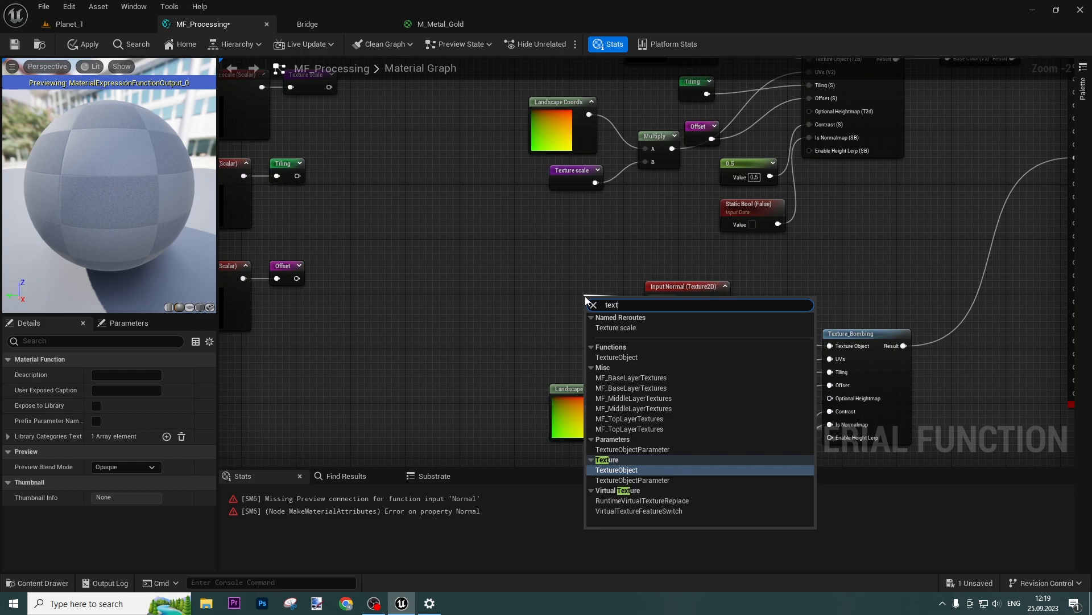
left_click(626, 469)
left_click_drag(572, 317, 537, 316)
left_click(491, 323)
- Duplicate the entire normal texture-bombing node group and place the copy below the original
right_click_drag(508, 334, 456, 187)
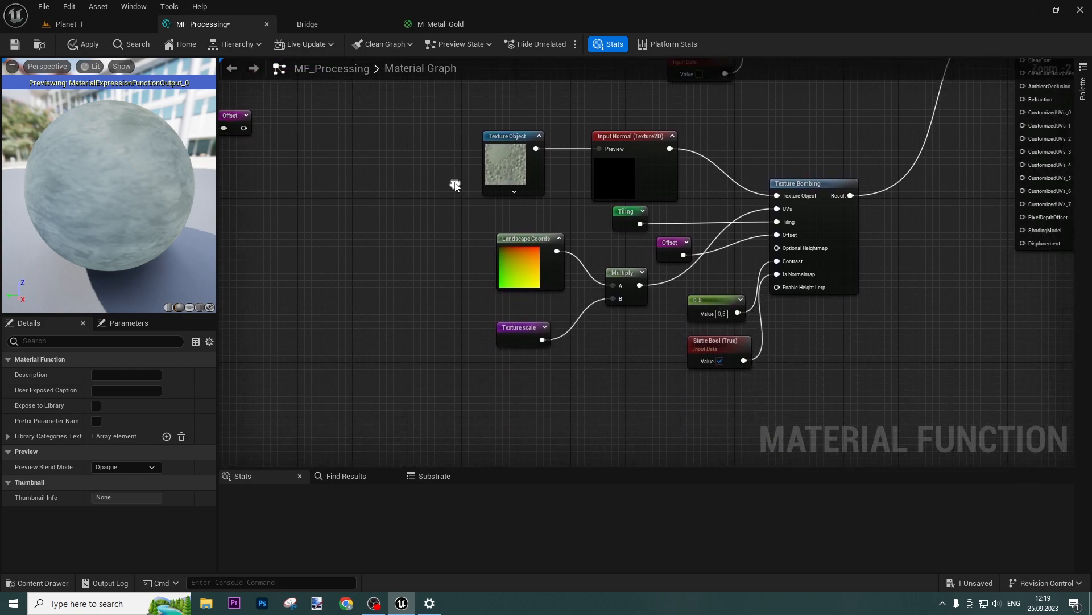
scroll(456, 187, "down", 3)
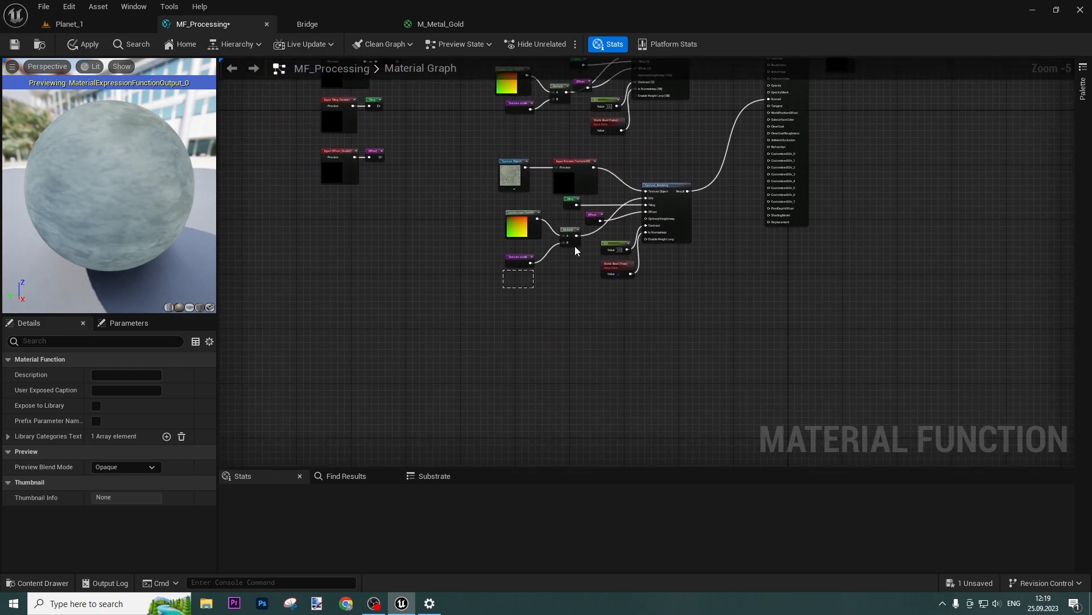
left_click_drag(546, 266, 681, 194)
key("ctrl+d")
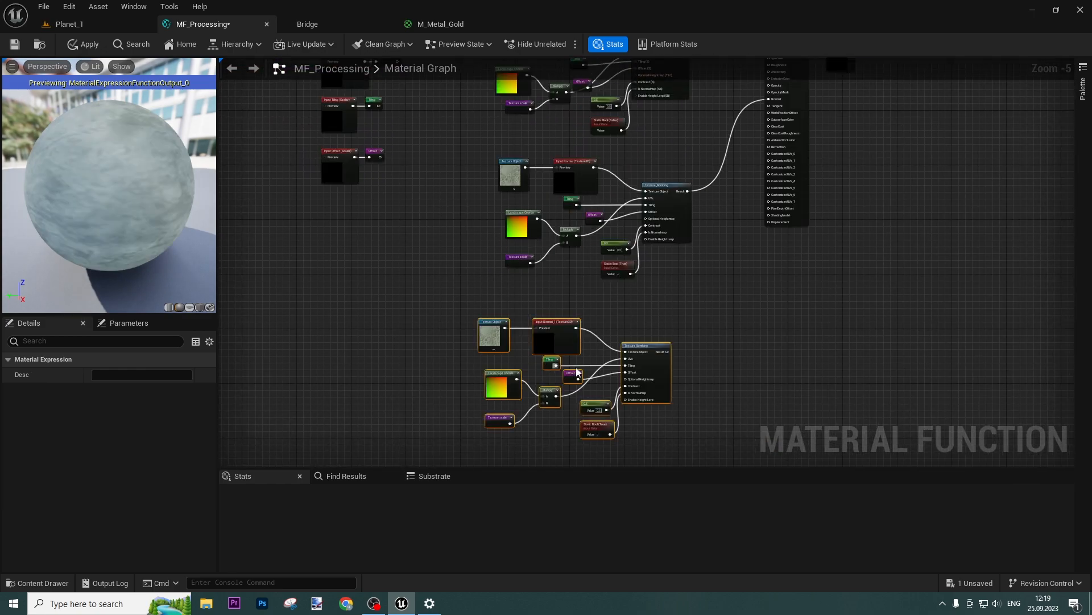
left_click(715, 358)
- In the copied group, set the Static Bool to false and rename the texture function input to ORD
scroll(661, 341, "up", 4)
right_click_drag(622, 316, 670, 110)
left_click(596, 358)
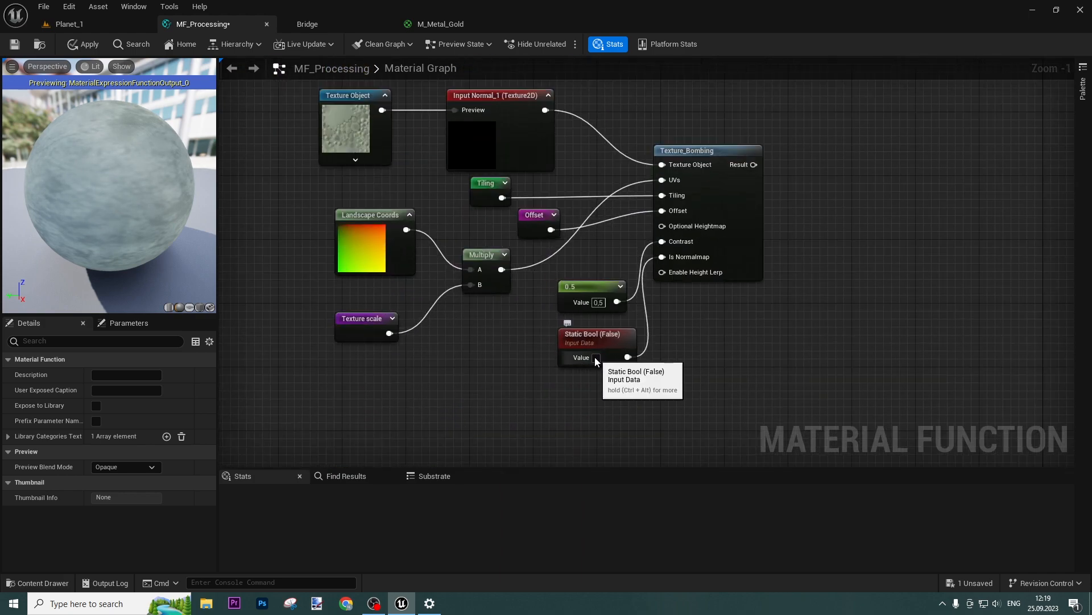
left_click(503, 134)
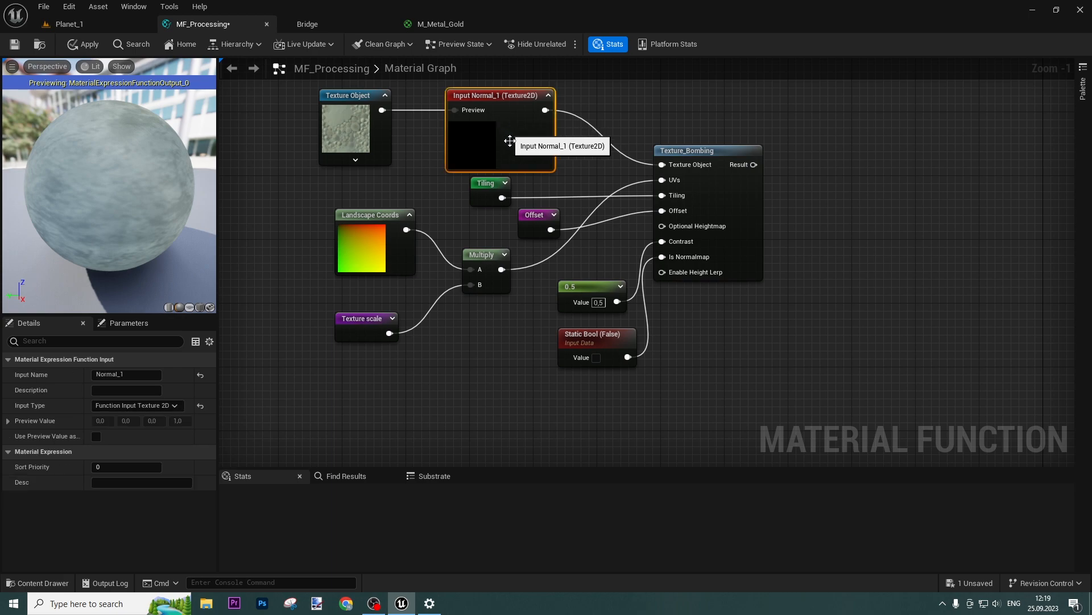
left_click(129, 374)
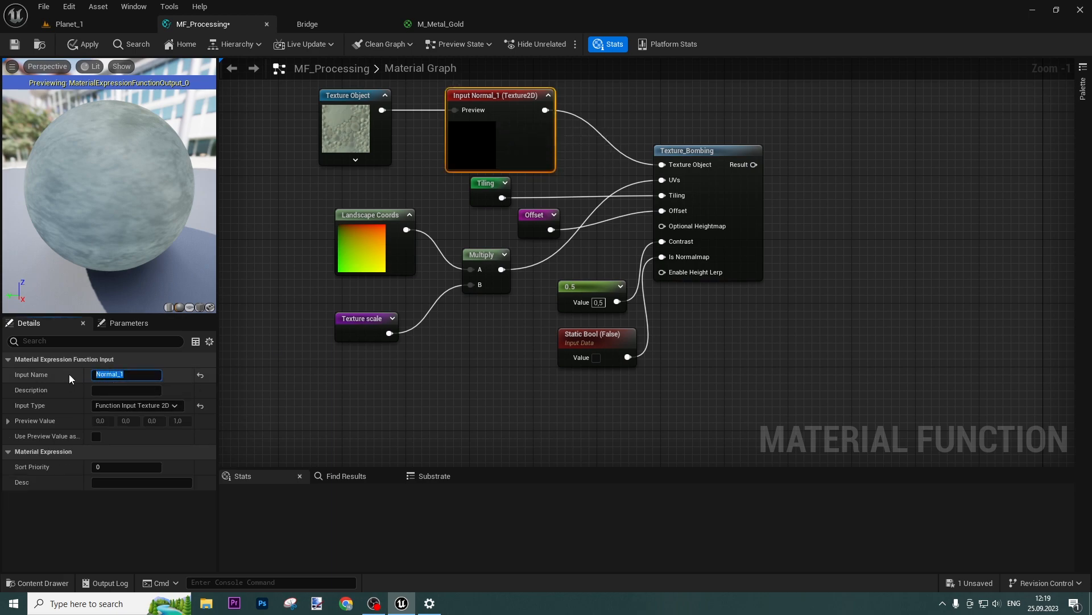
type("ORD")
key("Return")
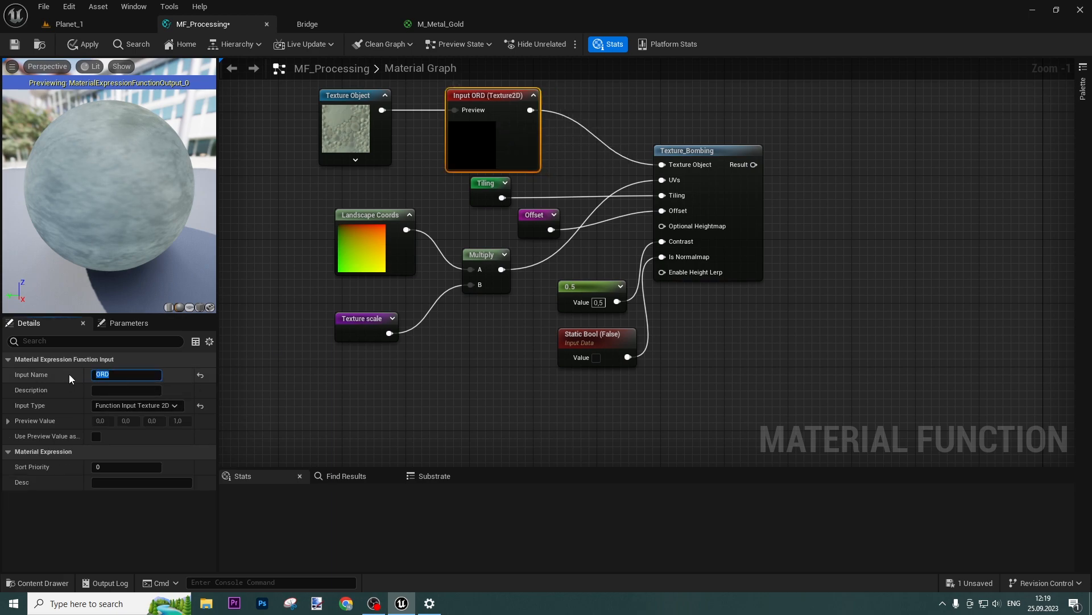
- Move the Output Result node further out and the MakeMaterialAttributes node lower, next to the texture branches
left_click(808, 197)
right_click_drag(840, 180, 661, 370)
scroll(688, 273, "down", 1)
right_click_drag(660, 169, 662, 347)
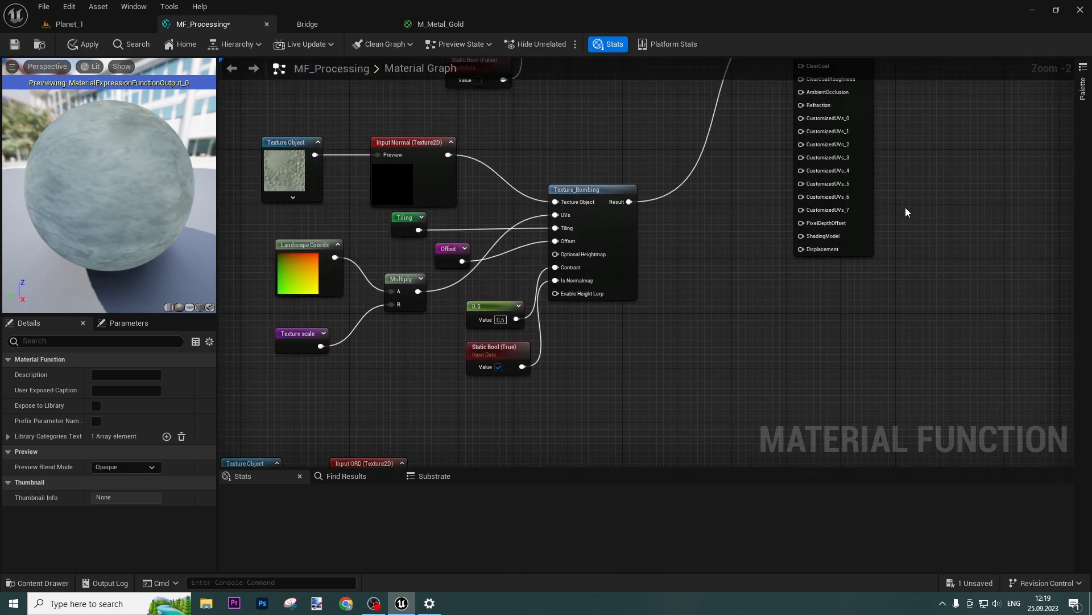
scroll(906, 211, "down", 3)
right_click_drag(939, 220, 836, 319)
left_click_drag(824, 176, 898, 193)
left_click_drag(775, 205, 800, 302)
- Add a component mask fed by the ORD Texture_Bombing result and place it above that node's output
scroll(692, 305, "up", 4)
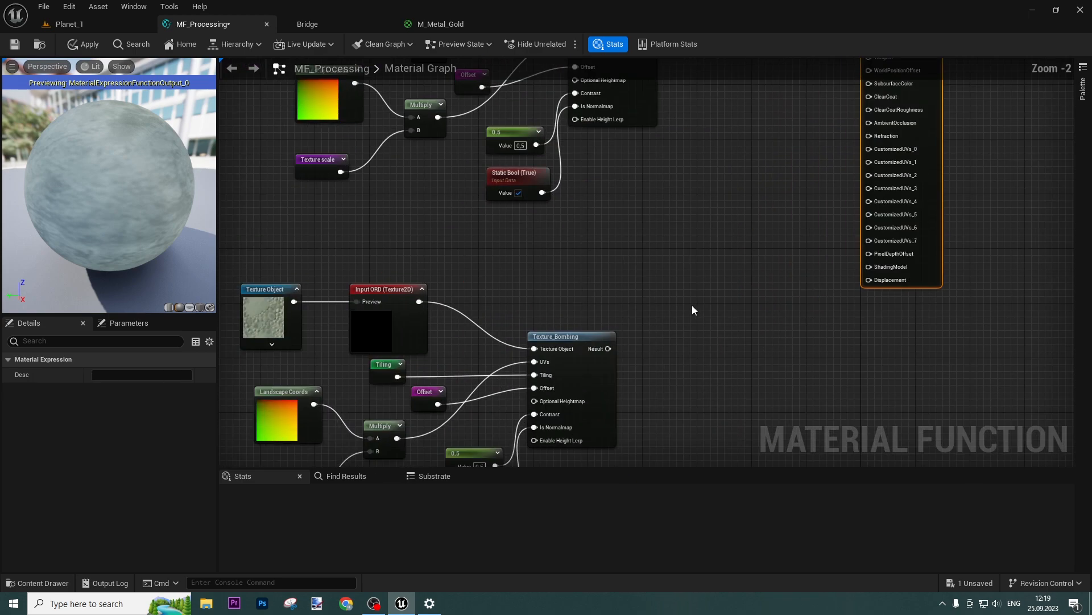
left_click_drag(600, 357, 674, 316)
type("mask")
key("Return")
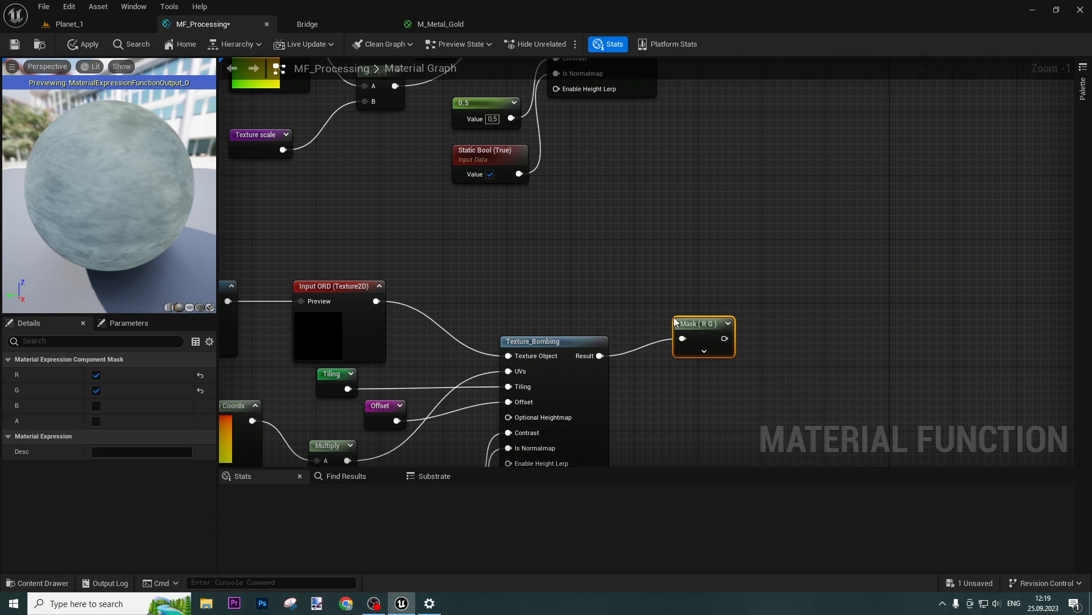
left_click_drag(684, 316, 686, 239)
- Copy the component mask below the first one and connect the ORD Texture_Bombing result to the copy
key("ctrl+c")
key("ctrl+v")
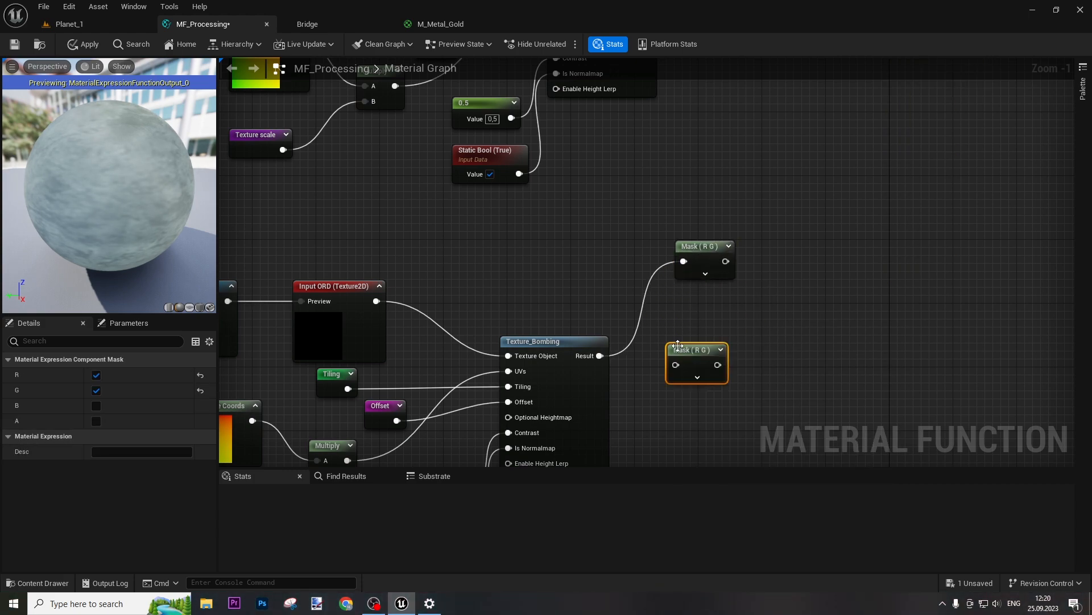
left_click_drag(676, 365, 591, 358)
left_click_drag(705, 362, 722, 363)
- Limit the first component mask to the R channel and connect it to AmbientOcclusion on MakeMaterialAttributes
left_click(700, 263)
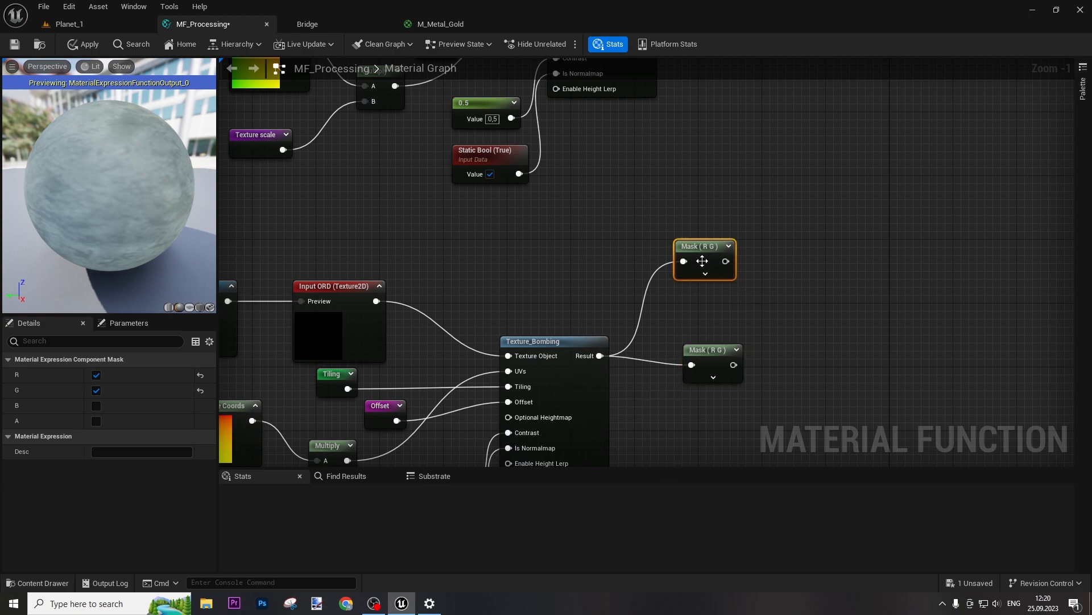
left_click(97, 391)
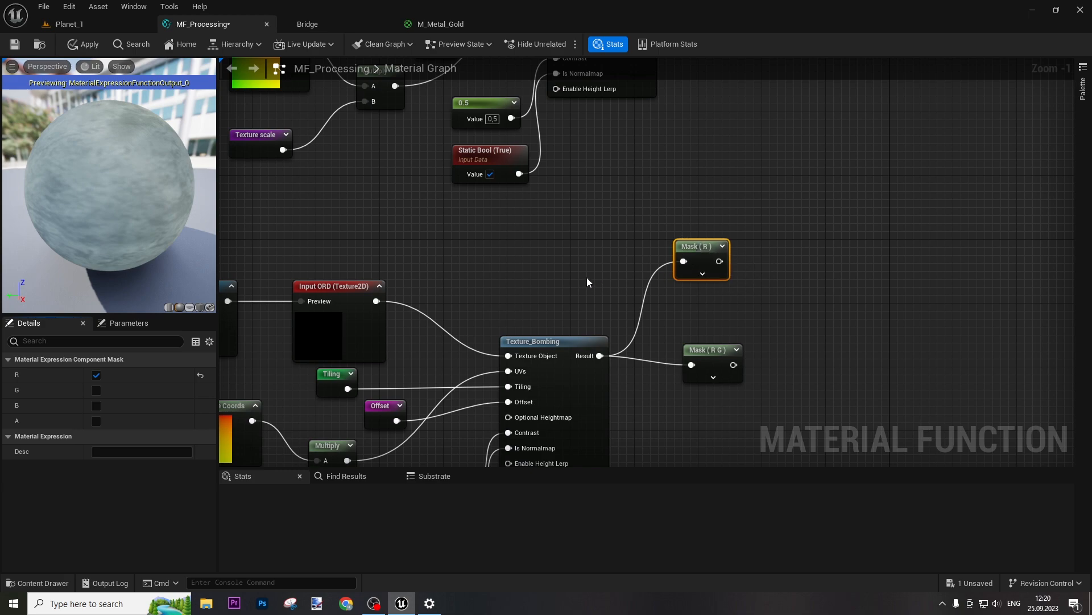
right_click_drag(823, 187, 631, 390)
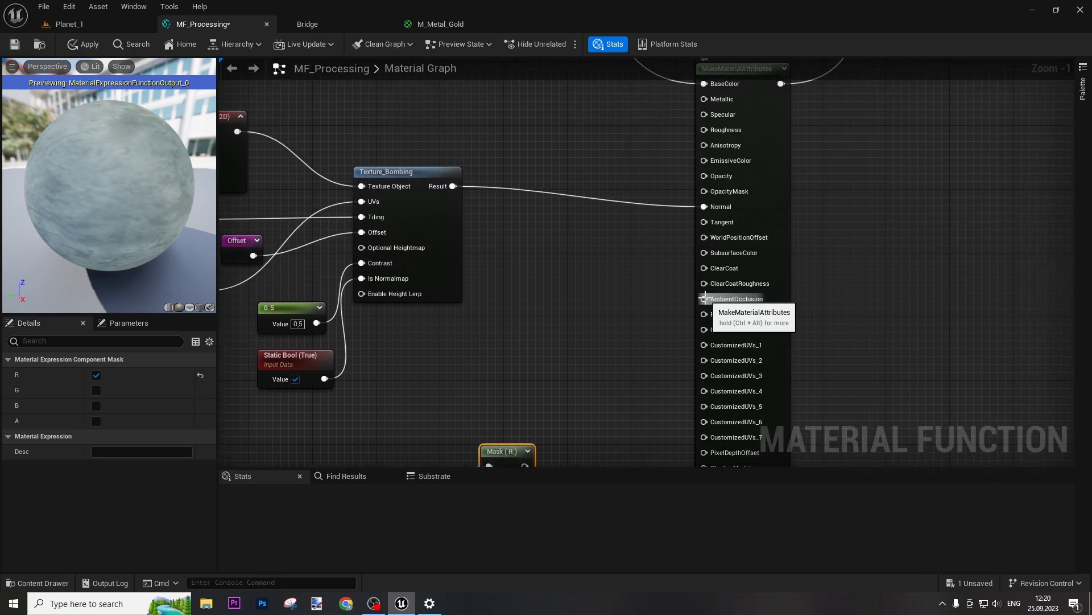
left_click_drag(704, 299, 524, 396)
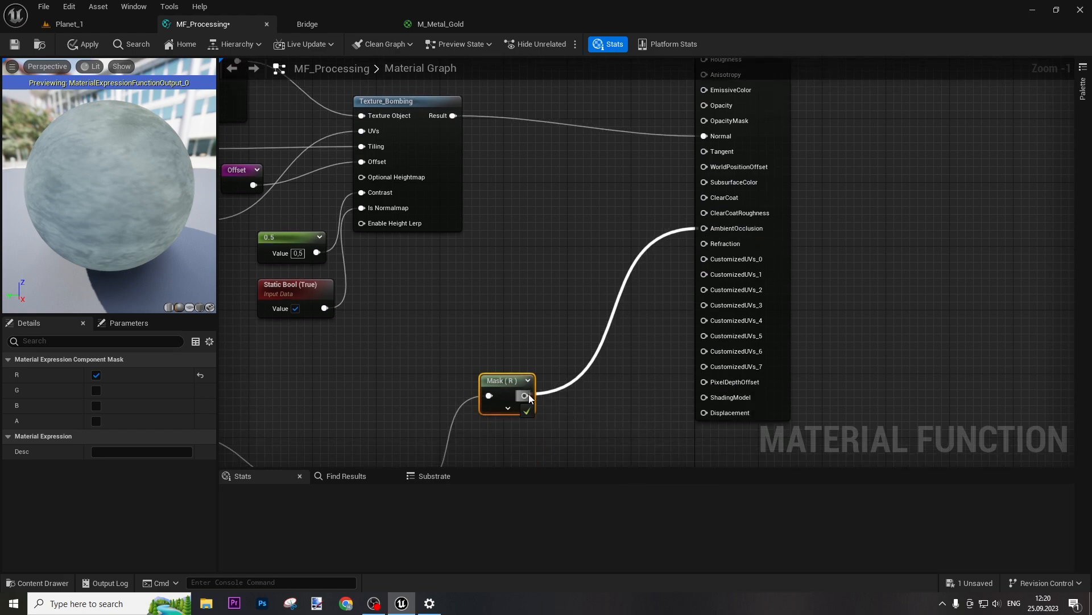
- Place the second component mask above the R mask and limit it to the G channel
right_click_drag(575, 415, 582, 288)
left_click_drag(516, 363, 507, 196)
right_click_drag(564, 123, 562, 423)
right_click_drag(553, 336, 554, 171)
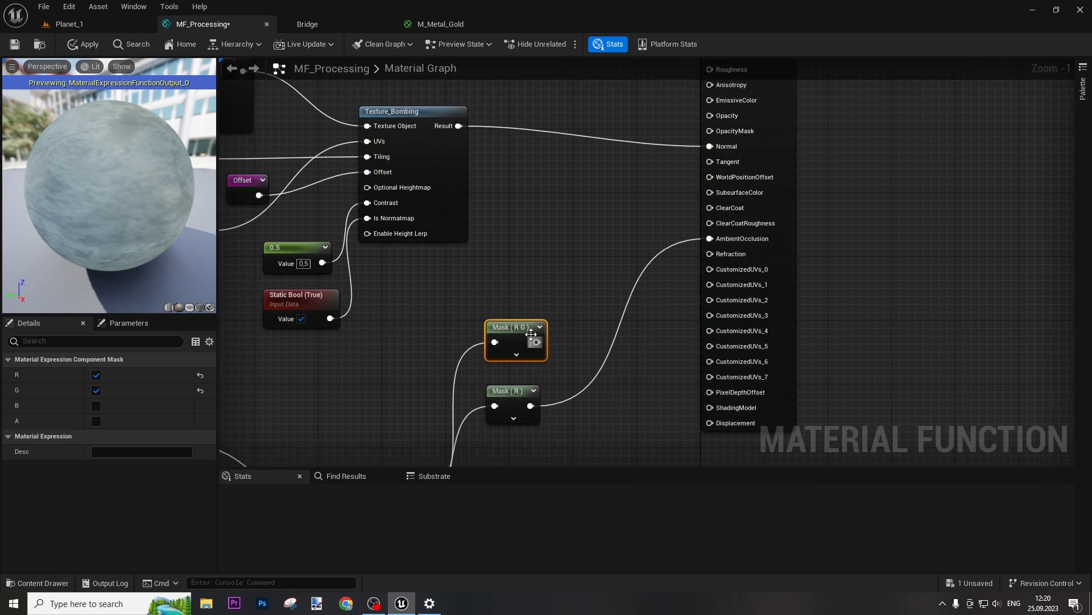
left_click(96, 375)
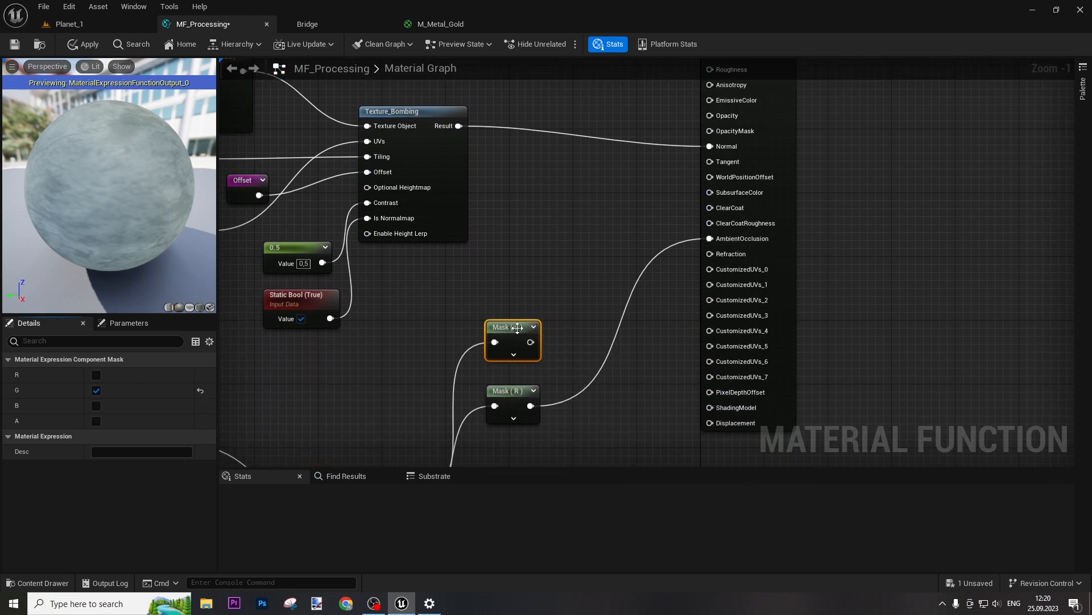
- Connect the G mask to the Roughness input of MakeMaterialAttributes
right_click_drag(586, 391, 639, 269)
left_click_drag(563, 271, 548, 367)
left_click_drag(577, 241, 766, 261)
- Look over the finished node network, then apply and save the MF_Processing material function
right_click_drag(589, 398, 767, 164)
scroll(767, 164, "down", 2)
right_click_drag(655, 260, 692, 117)
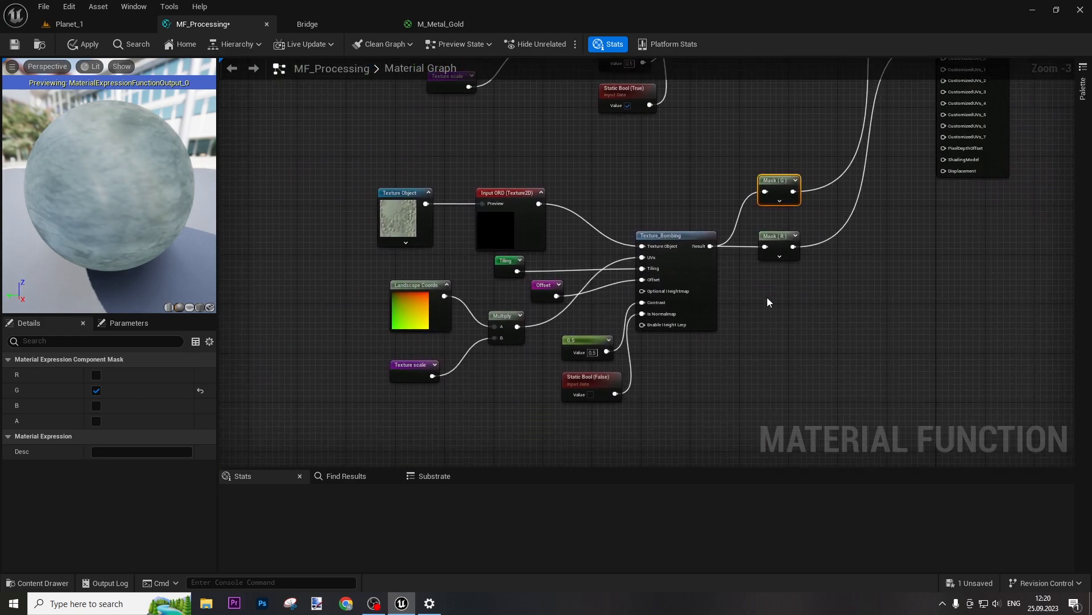
scroll(767, 297, "down", 1)
right_click_drag(872, 266, 660, 402)
right_click_drag(904, 69, 843, 283)
right_click_drag(686, 162, 716, 192)
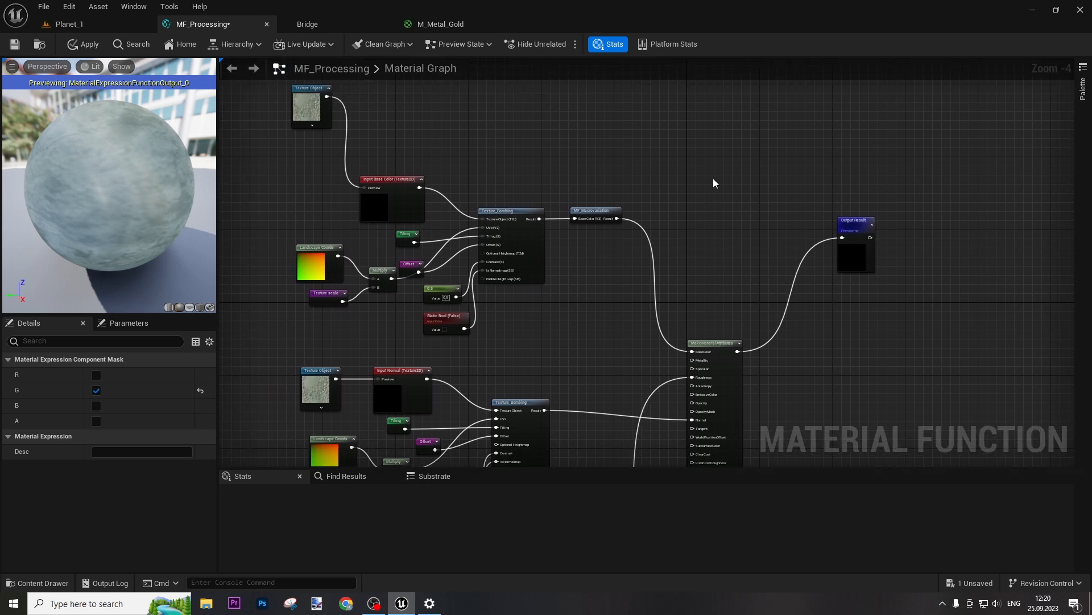
left_click(85, 44)
left_click(15, 44)
scroll(615, 332, "down", 2)
right_click_drag(616, 331, 710, 223)
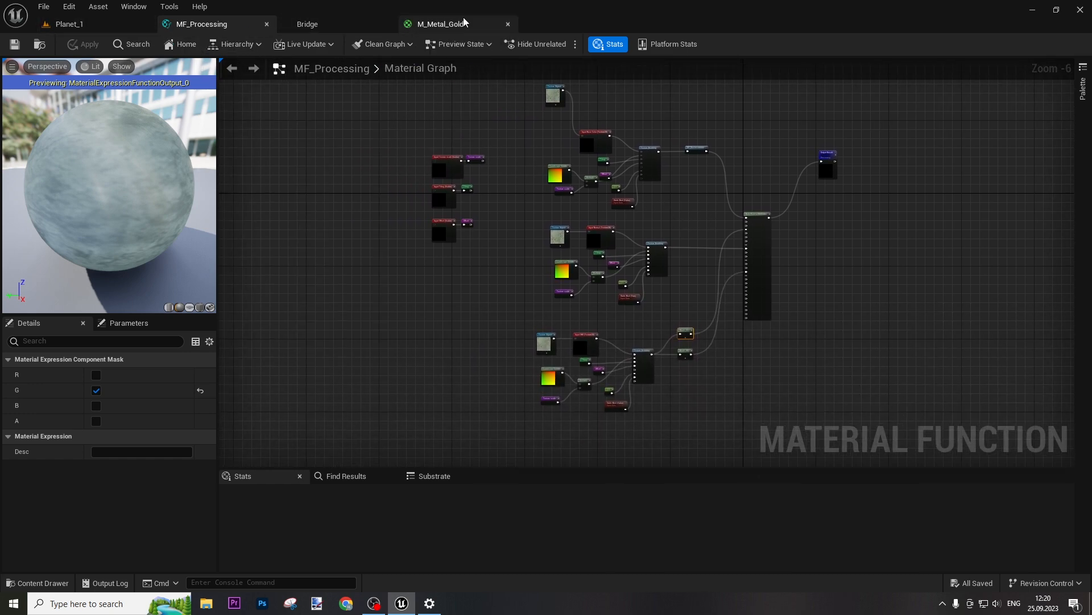
- Close the M_Metal_Gold material and open M_Master_Landscape from the Landscape_Material folder
left_click(512, 25)
left_click(508, 24)
left_click(113, 23)
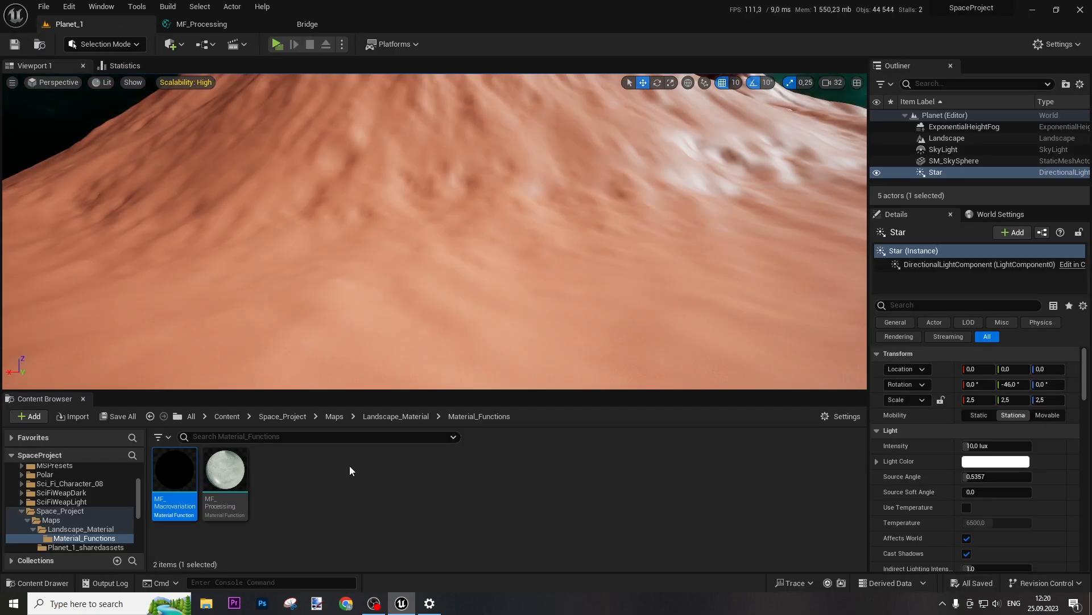
left_click(395, 416)
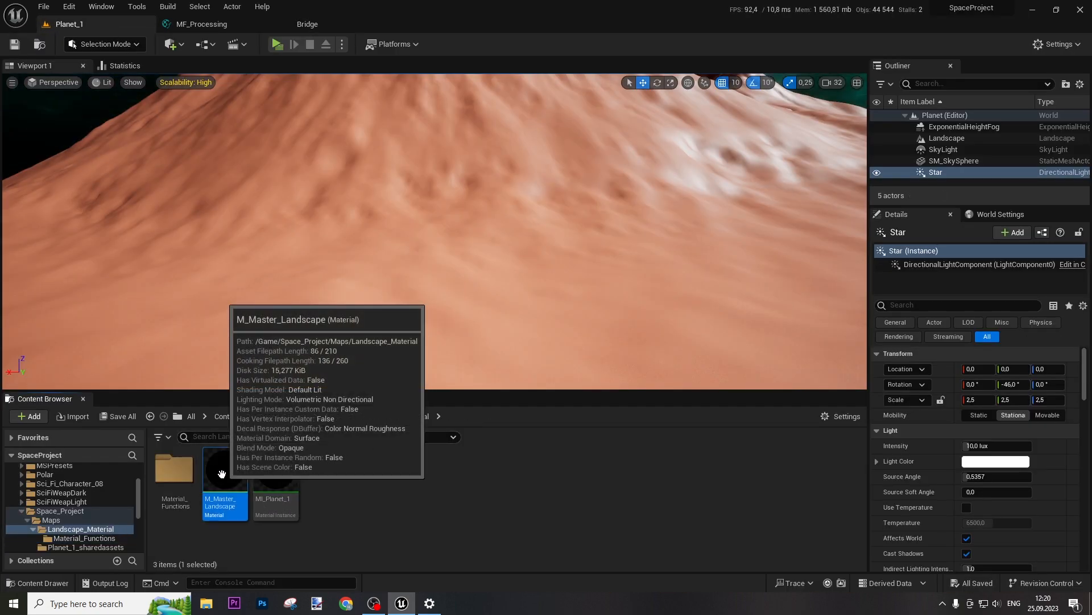
double_click(225, 479)
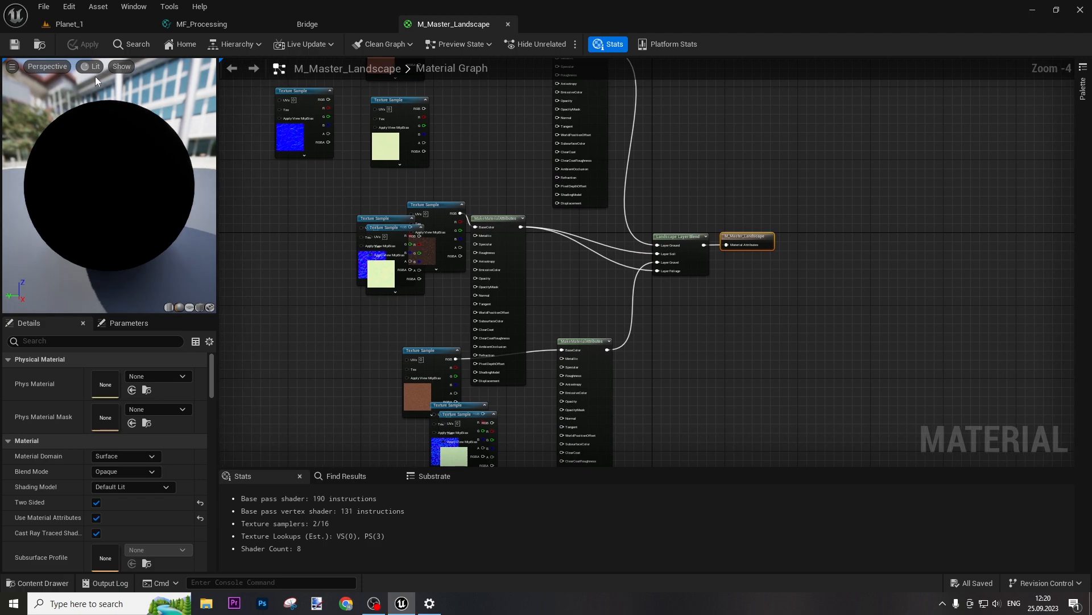
- Add the MF_Processing function from the Material_Functions folder to the M_Master_Landscape graph, between the upper Texture Samples and MakeMaterialAttributes
left_click(94, 26)
double_click(173, 469)
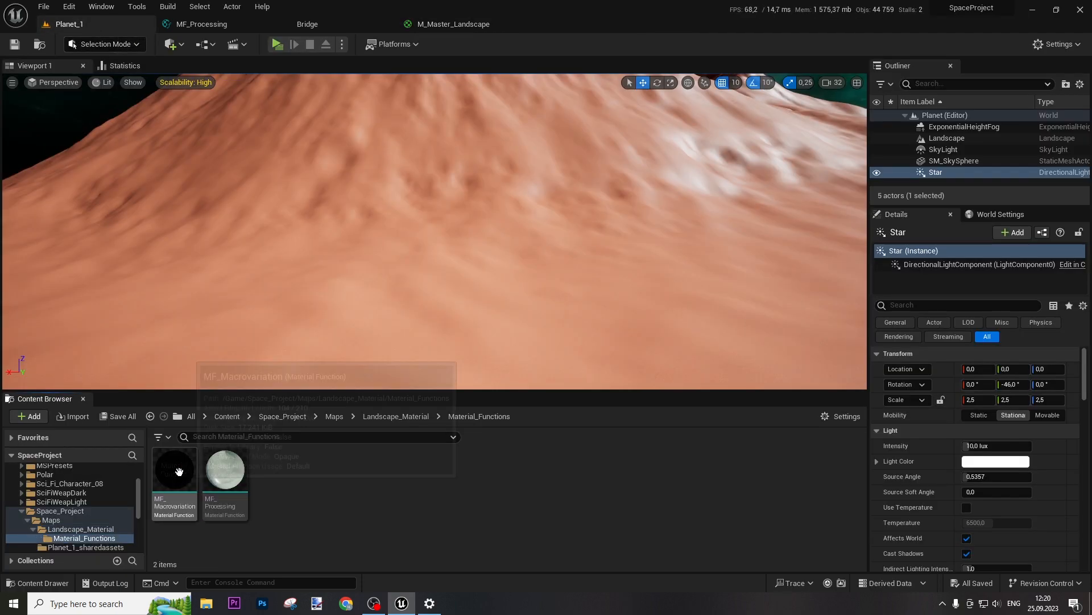
left_click(224, 478)
left_click_drag(223, 478, 491, 158)
right_click_drag(476, 230, 527, 361)
left_click_drag(578, 344, 575, 297)
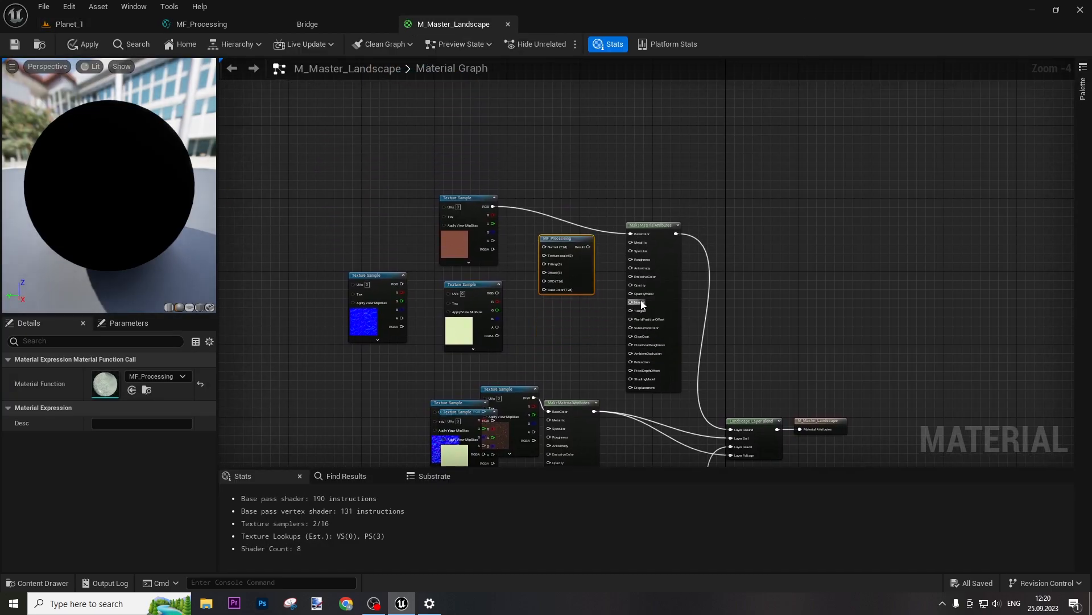
- Delete the three MakeMaterialAttributes nodes and shift the MF_Processing node away from the upper Texture Samples
left_click(662, 278)
key("Delete")
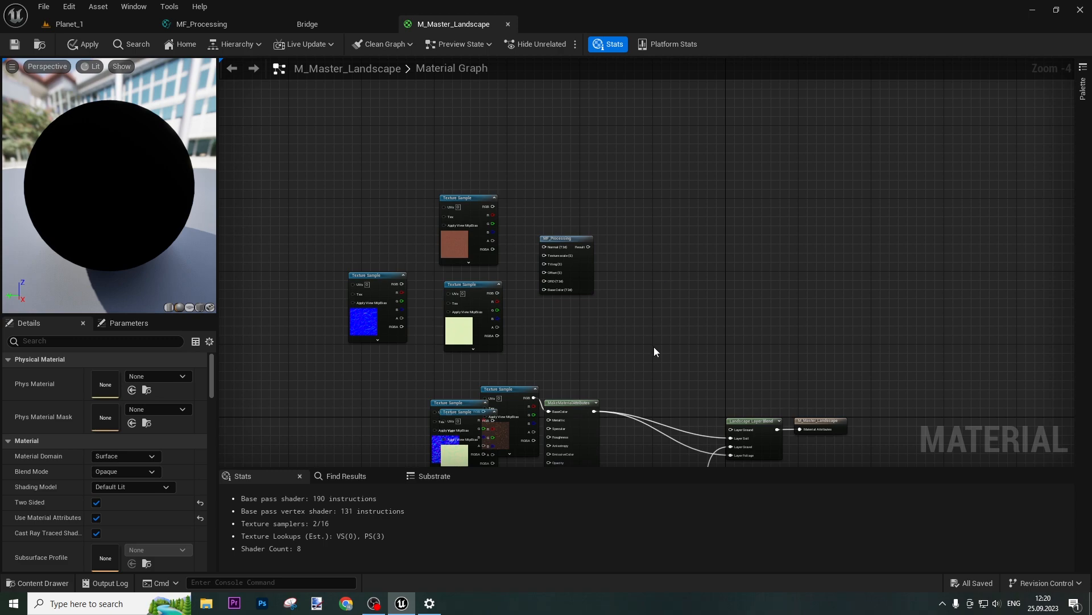
right_click_drag(653, 346, 705, 196)
left_click(641, 302)
key("Delete")
left_click(704, 373)
key("Delete")
right_click_drag(682, 234, 695, 303)
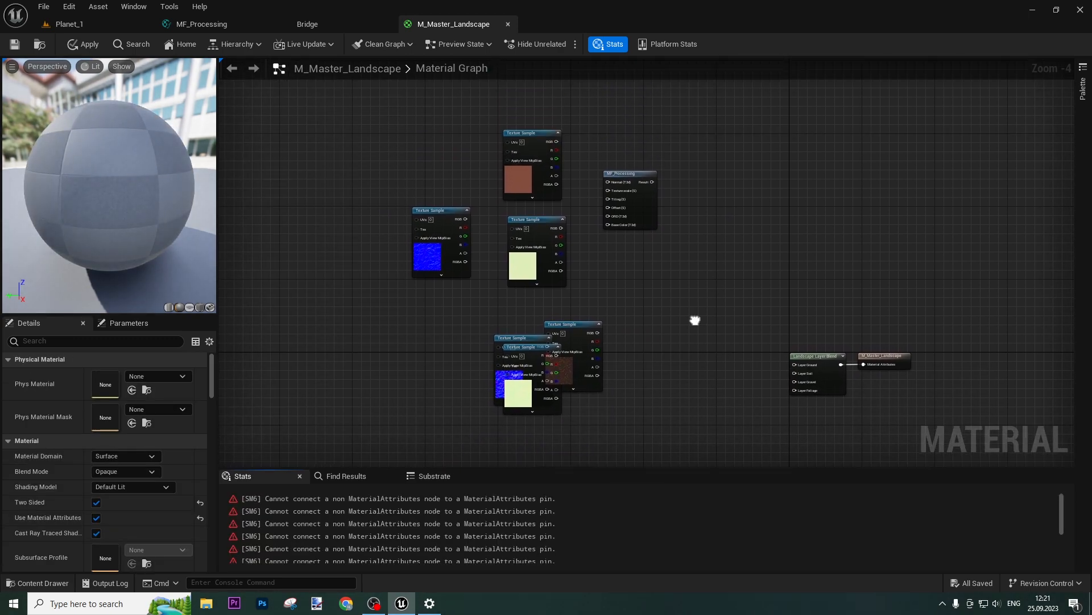
scroll(695, 302, "up", 5)
left_click_drag(682, 274, 724, 251)
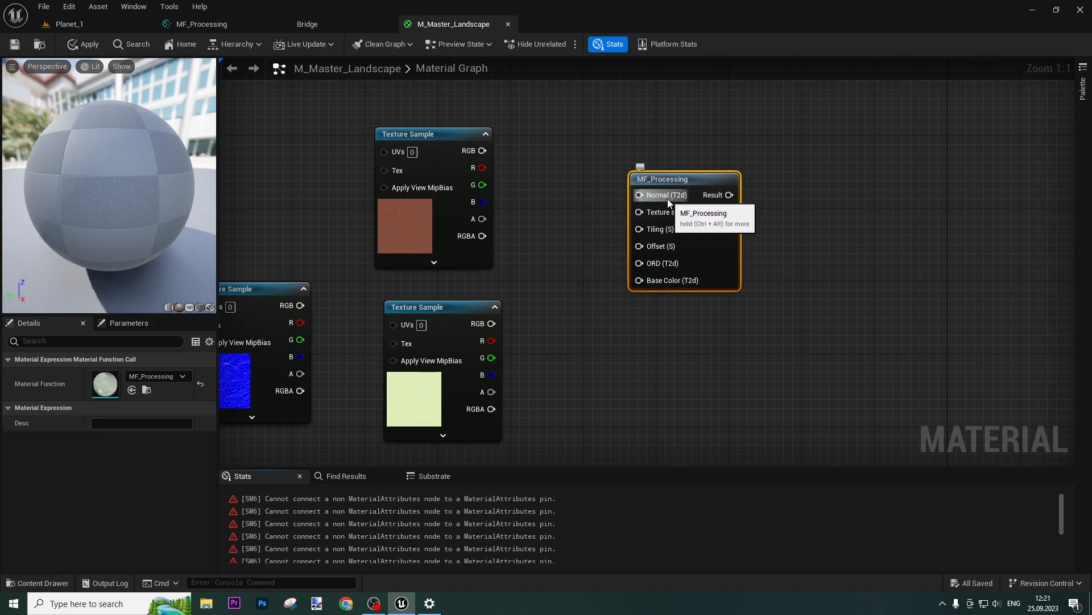
- In the MF_Processing function, keep the Base Color input's sort priority at 0 and set the Normal input's to 1
double_click(671, 214)
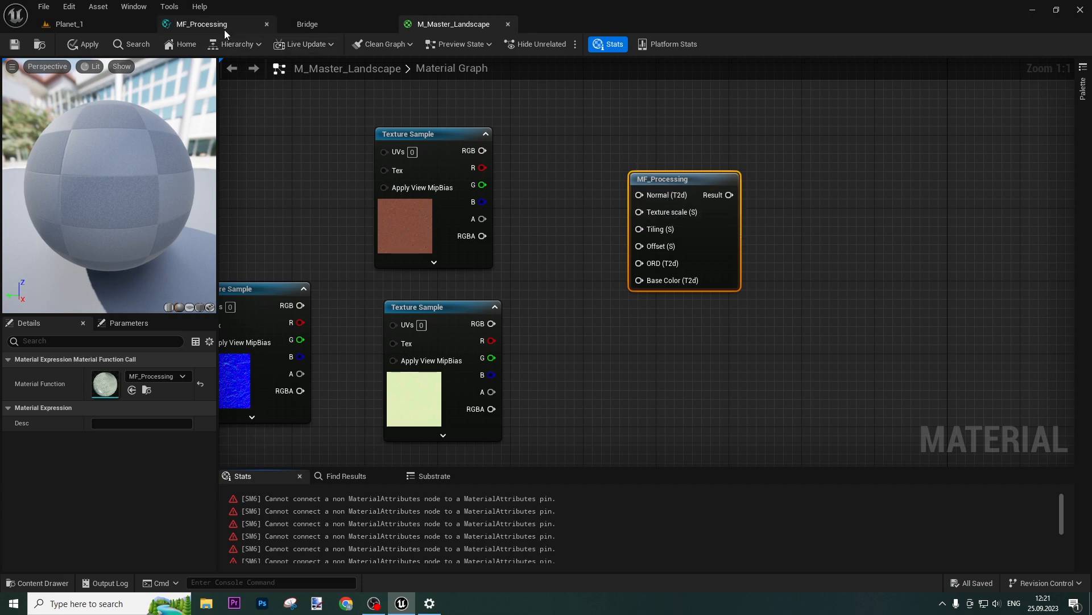
scroll(467, 193, "up", 5)
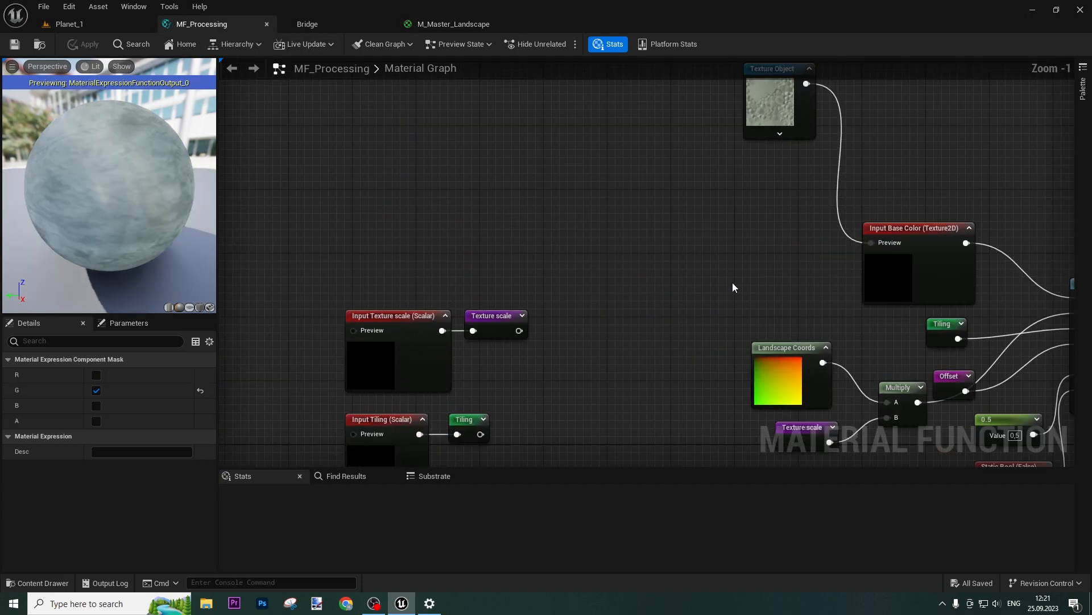
left_click(886, 280)
right_click_drag(886, 280, 713, 203)
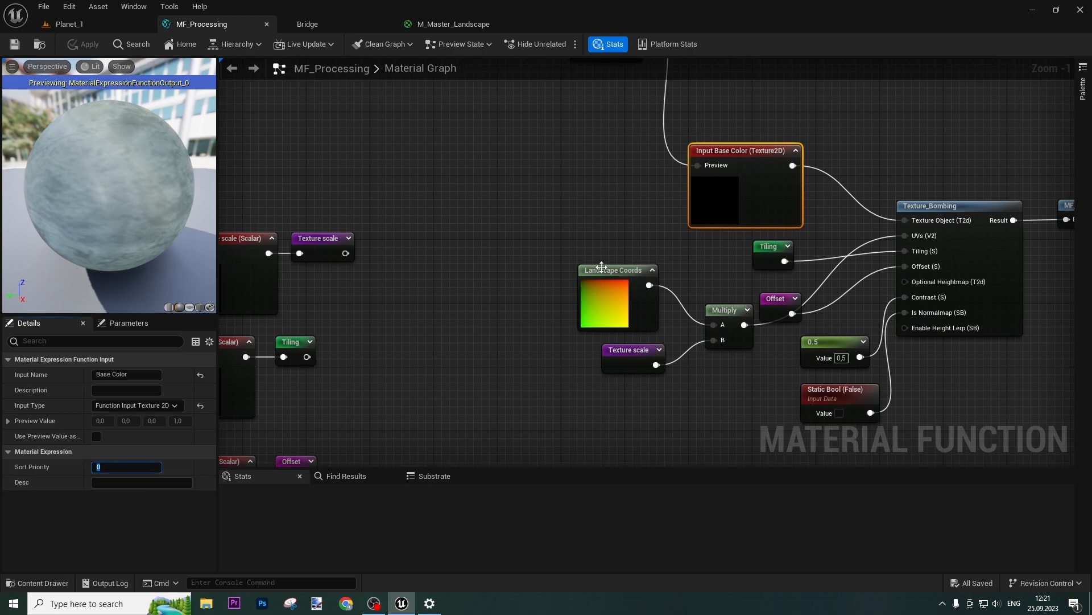
left_click(739, 217)
scroll(567, 254, "down", 1)
right_click_drag(481, 304, 660, 257)
right_click_drag(655, 310, 435, 244)
left_click(659, 351)
left_click(136, 466)
type("1")
key("Return")
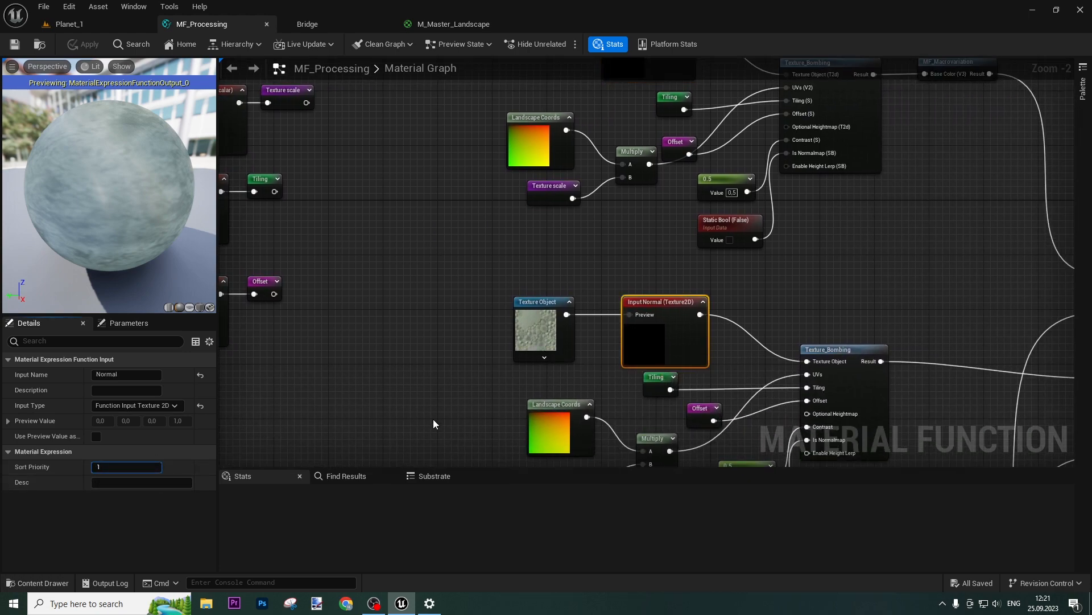
- Set the sort priority of the ORD input to 2
right_click_drag(432, 417, 424, 206)
left_click(633, 436)
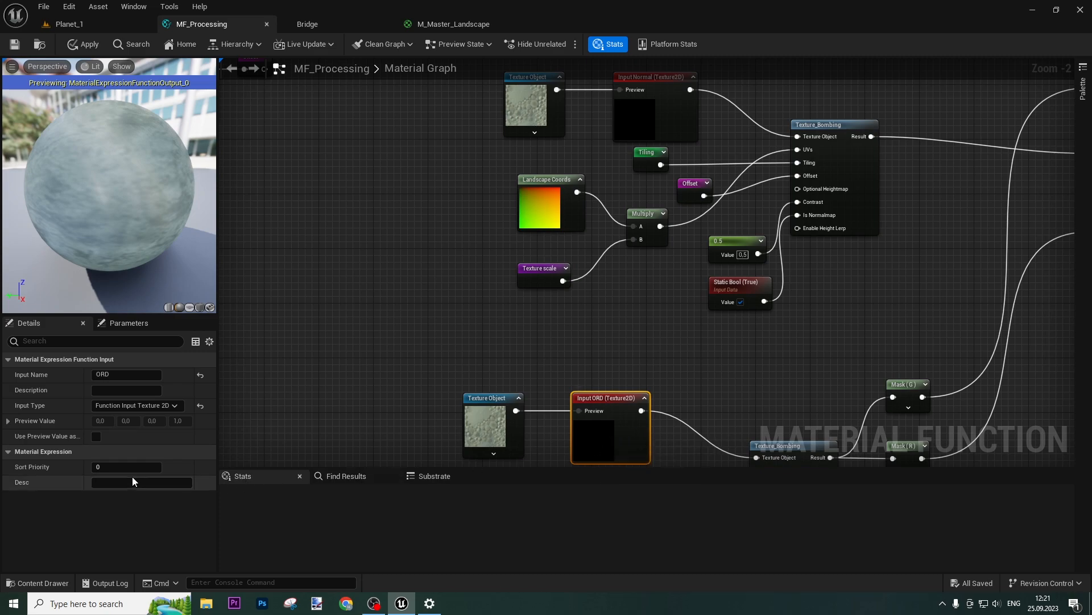
type("2")
left_click(375, 362)
- Set the sort priority of the Texture scale input to 3
right_click_drag(424, 390, 558, 426)
scroll(414, 228, "down", 3)
right_click_drag(487, 327, 540, 430)
scroll(466, 259, "up", 2)
left_click(540, 286)
right_click_drag(540, 286, 560, 194)
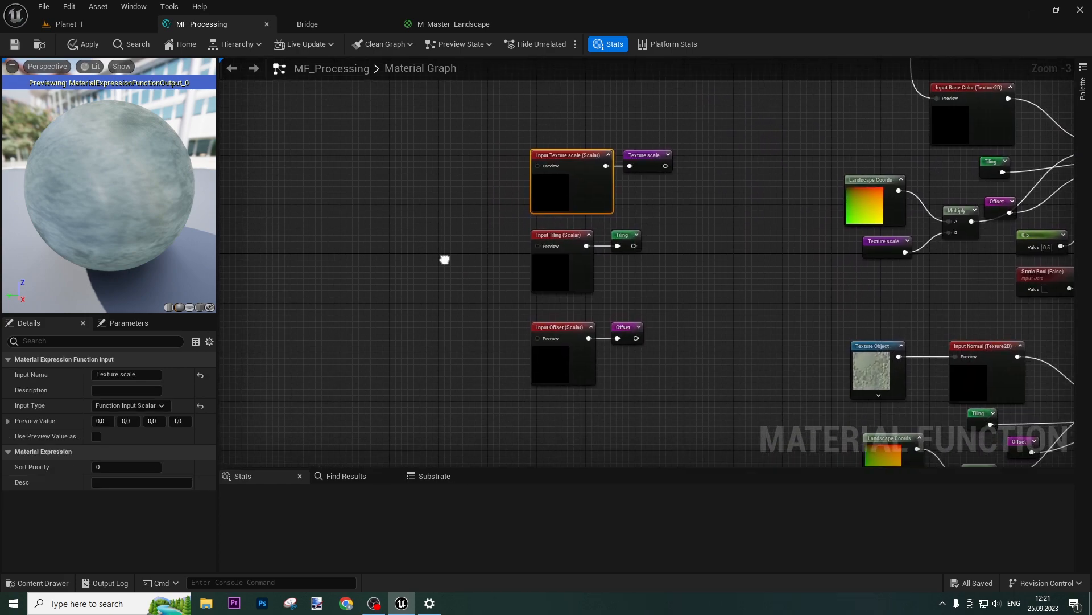
type("3")
left_click(526, 293)
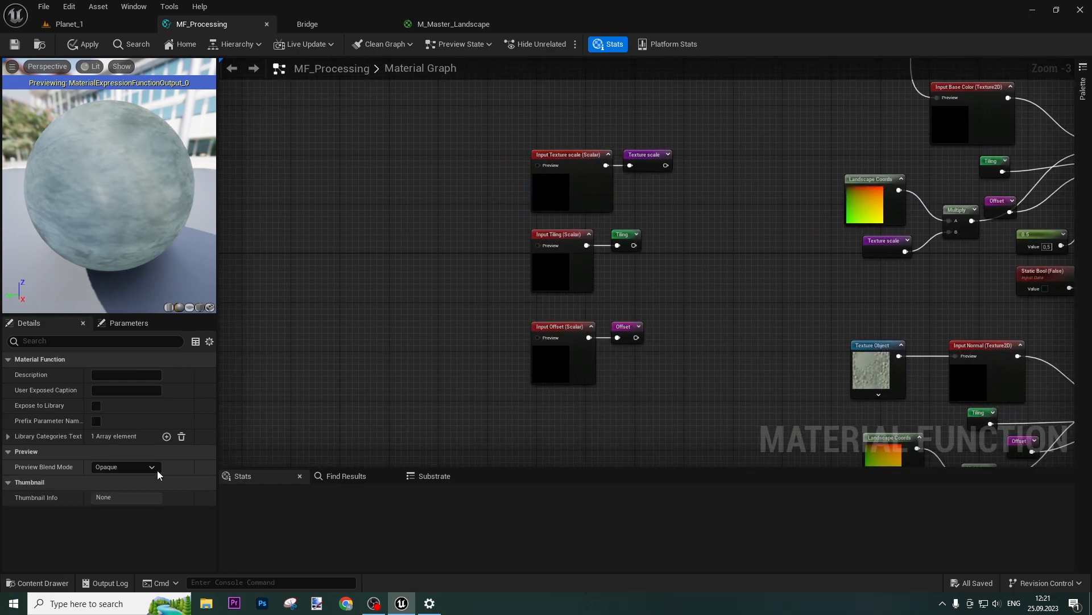
- Set the sort priority of the Tiling input to 5 and of the Offset input to 6
left_click(556, 276)
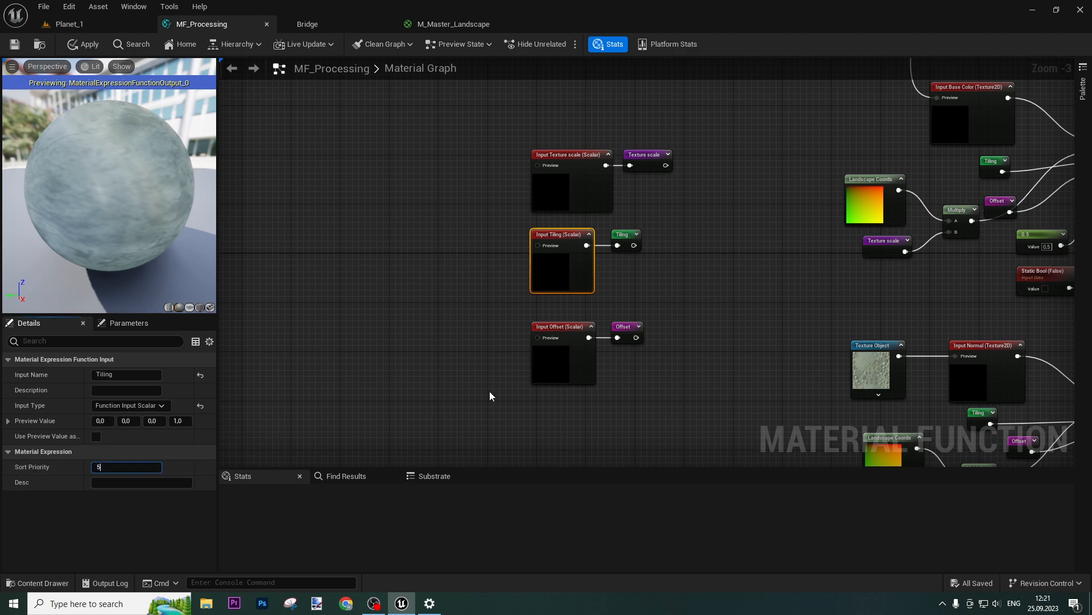
left_click(526, 370)
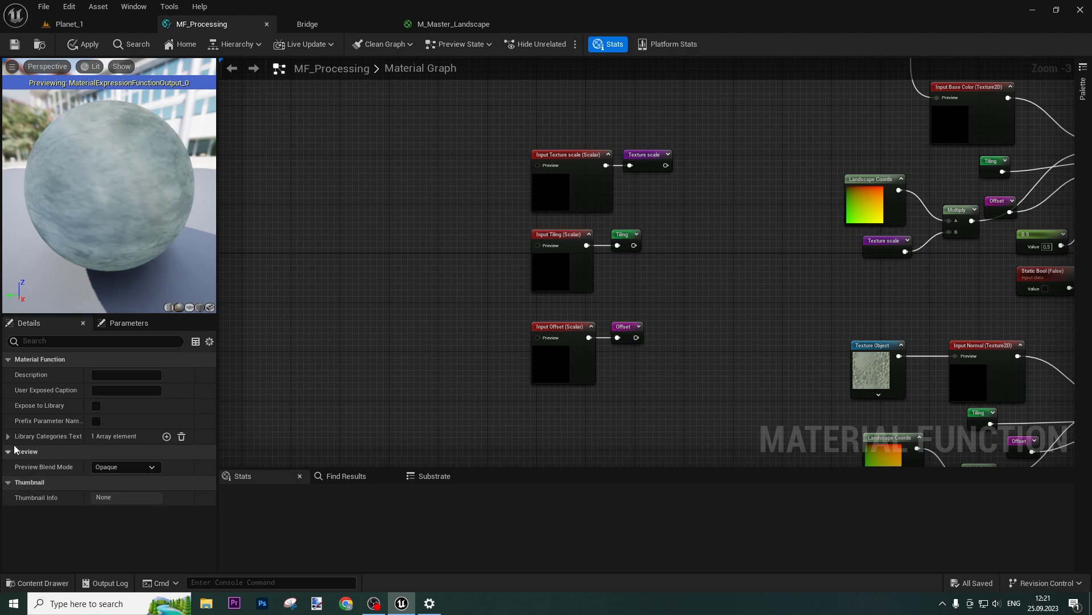
left_click(564, 327)
left_click(120, 467)
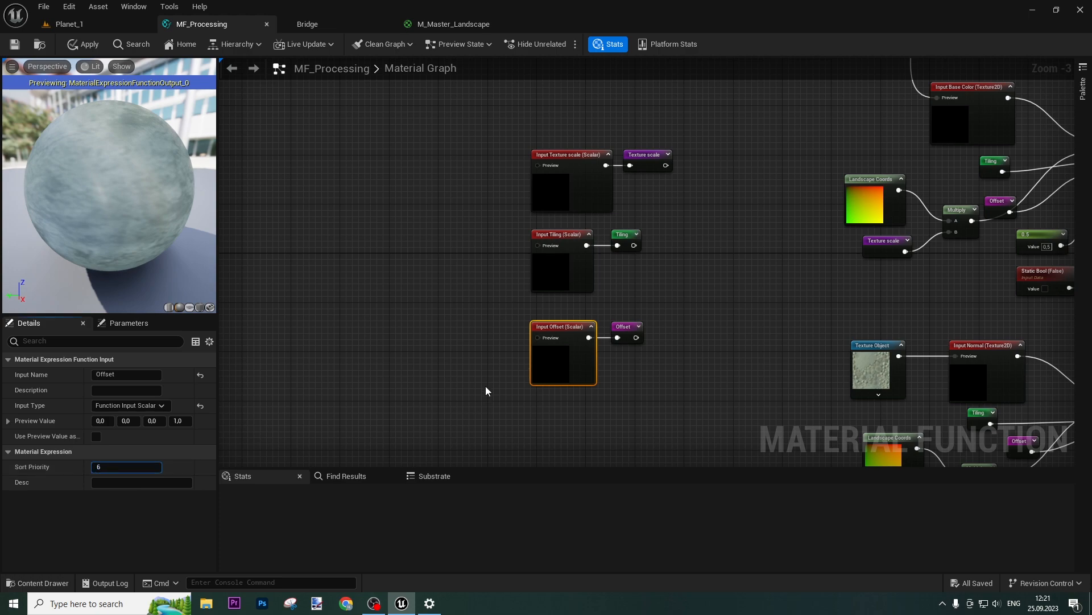
left_click(468, 367)
- Apply and save the MF_Processing function and return to the M_Master_Landscape material
left_click(83, 43)
left_click(14, 44)
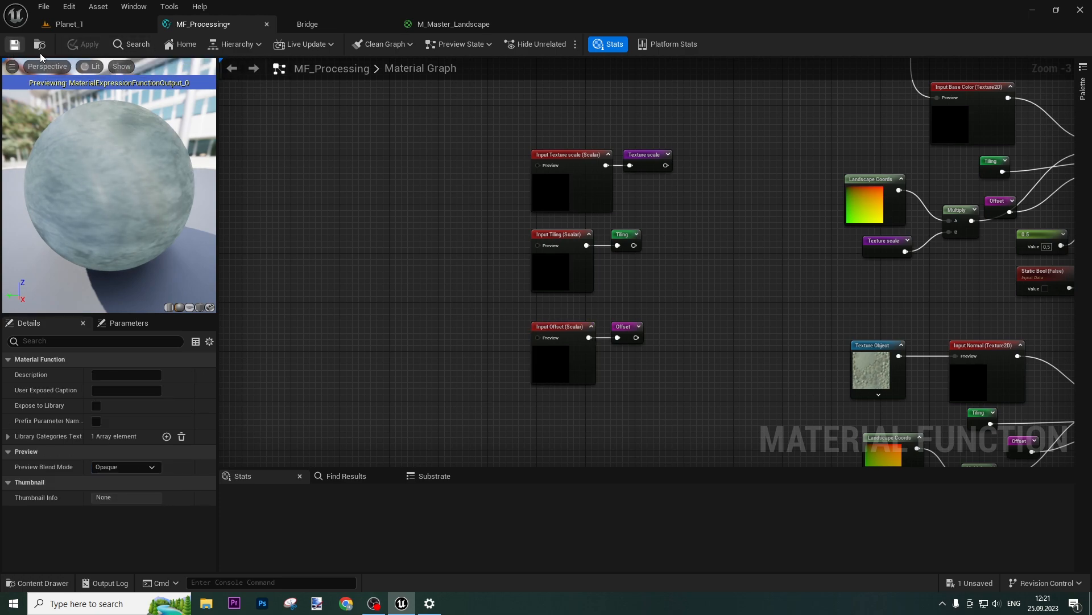
left_click(468, 24)
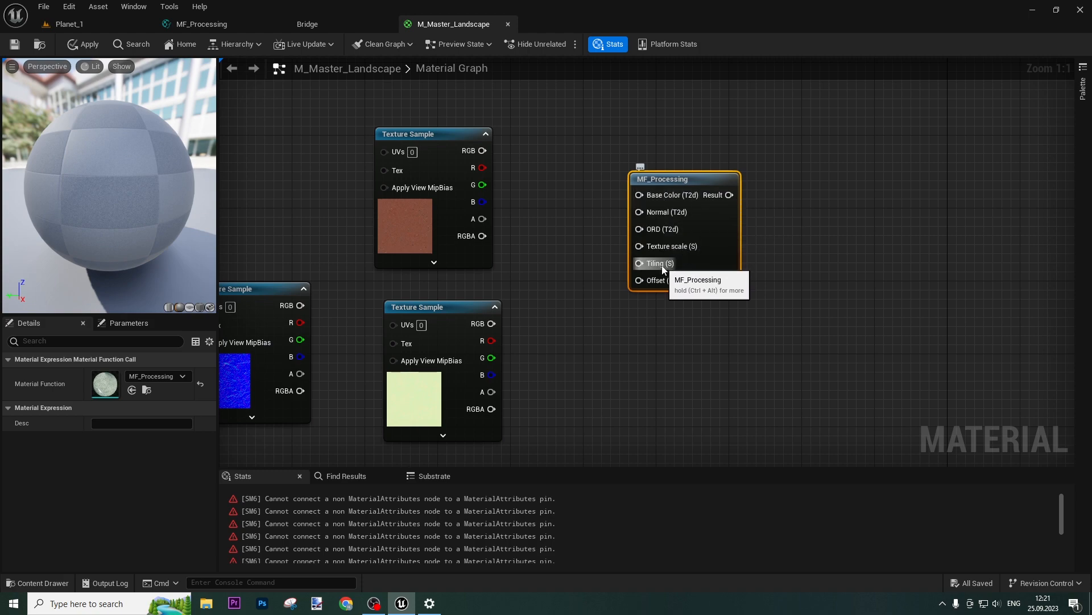
- Try converting the reddish sand Texture Sample to a parameter, and delete that node from the graph
right_click_drag(568, 212, 602, 288)
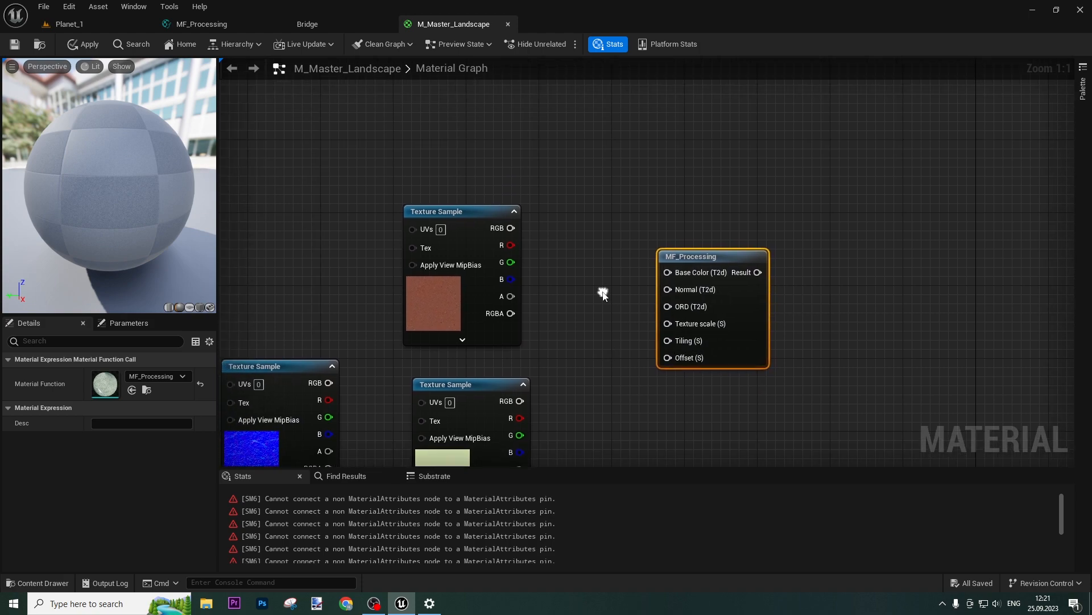
left_click_drag(483, 255, 526, 178)
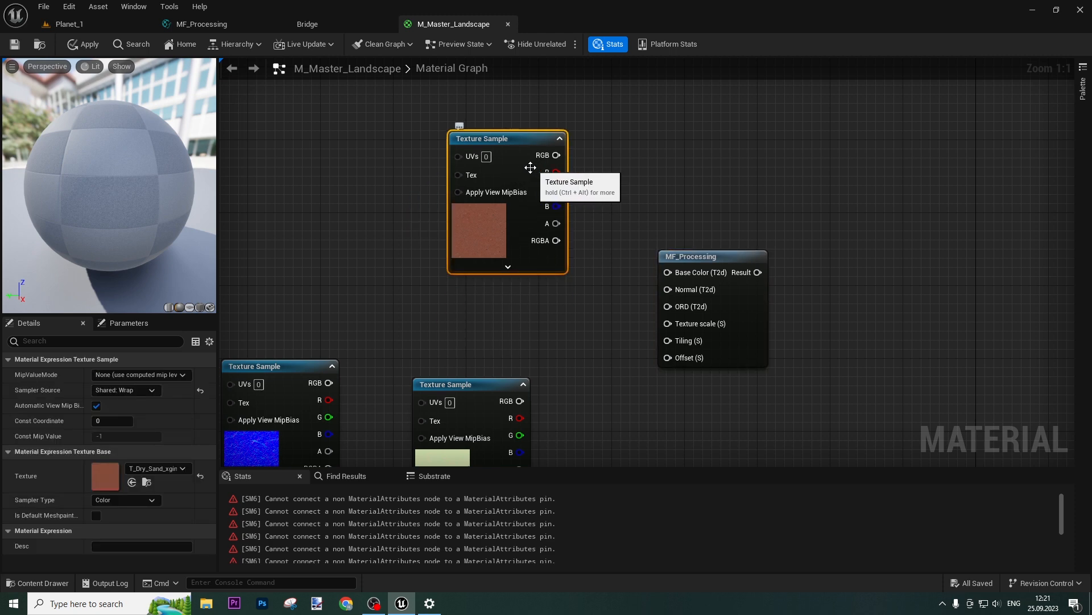
right_click(523, 164)
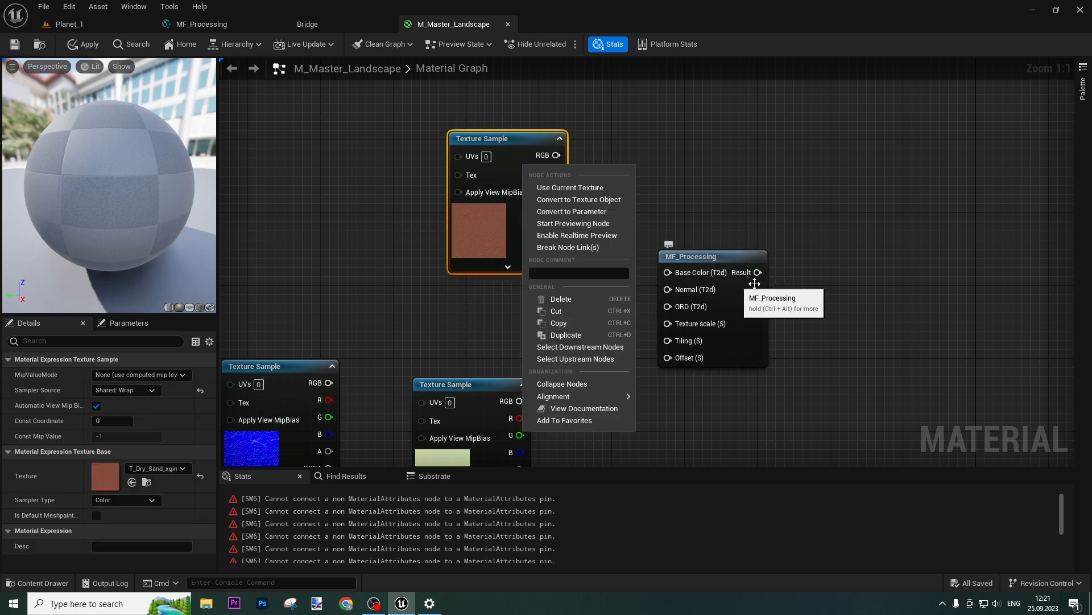
left_click(596, 213)
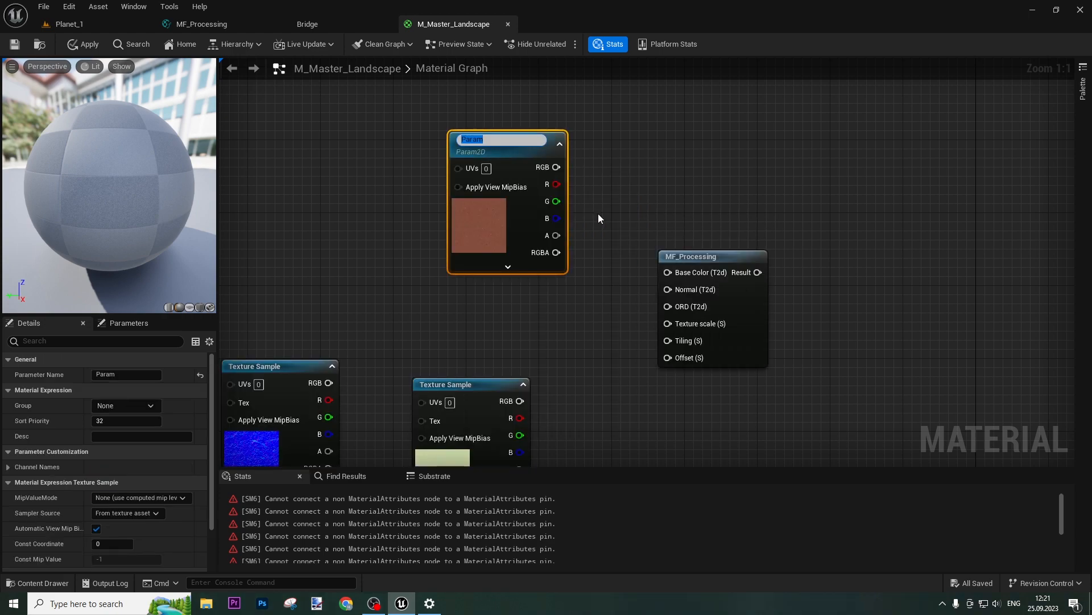
key("Return")
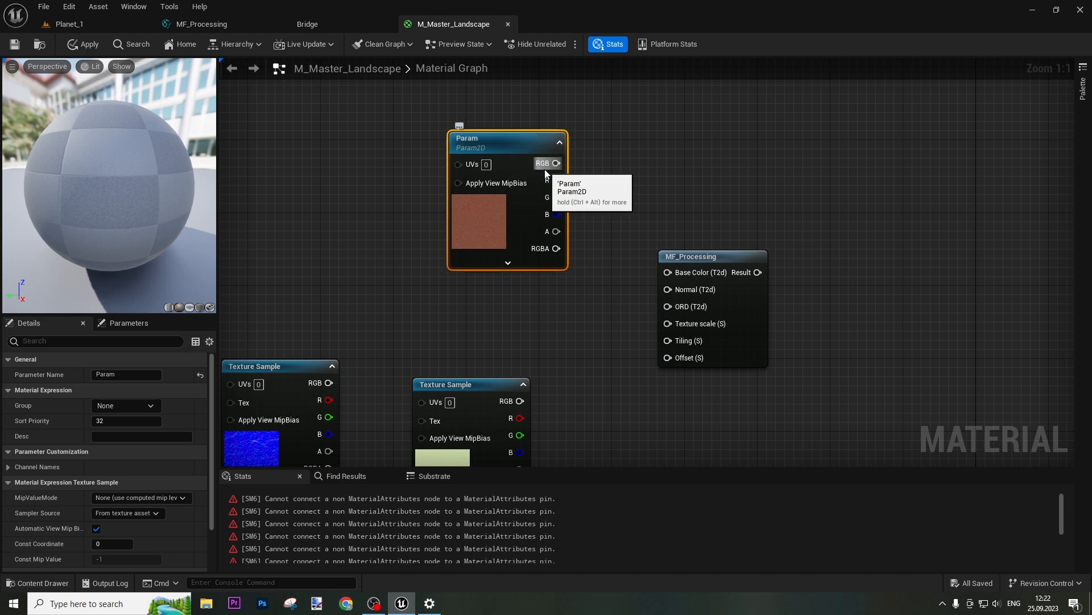
key("Delete")
- Add a TextureObjectParameter beside the MF_Processing node and name it Base Color layer 1
right_click(545, 169)
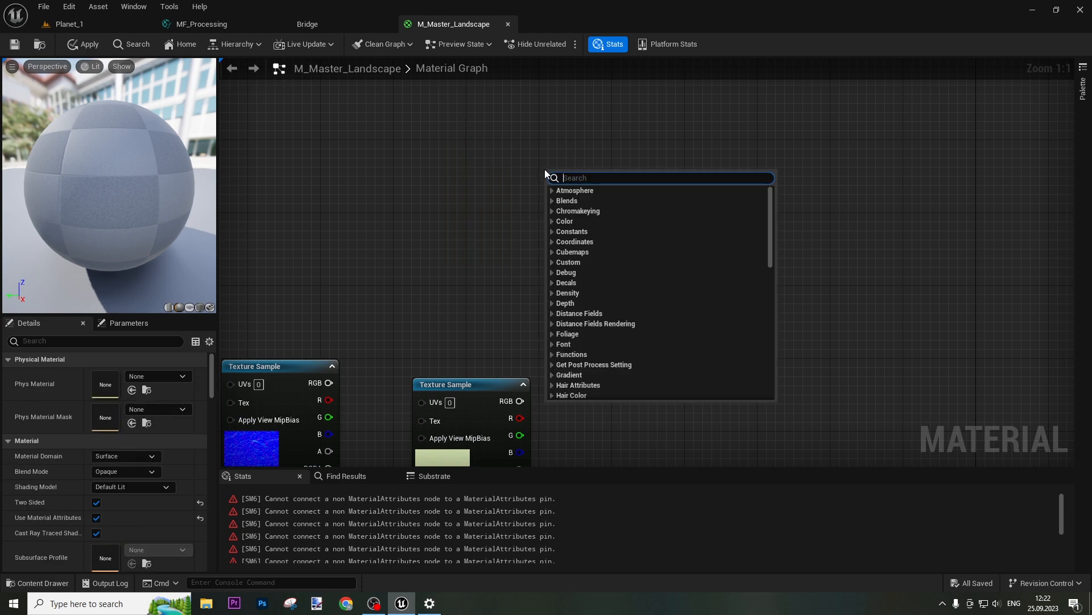
type("texture pa")
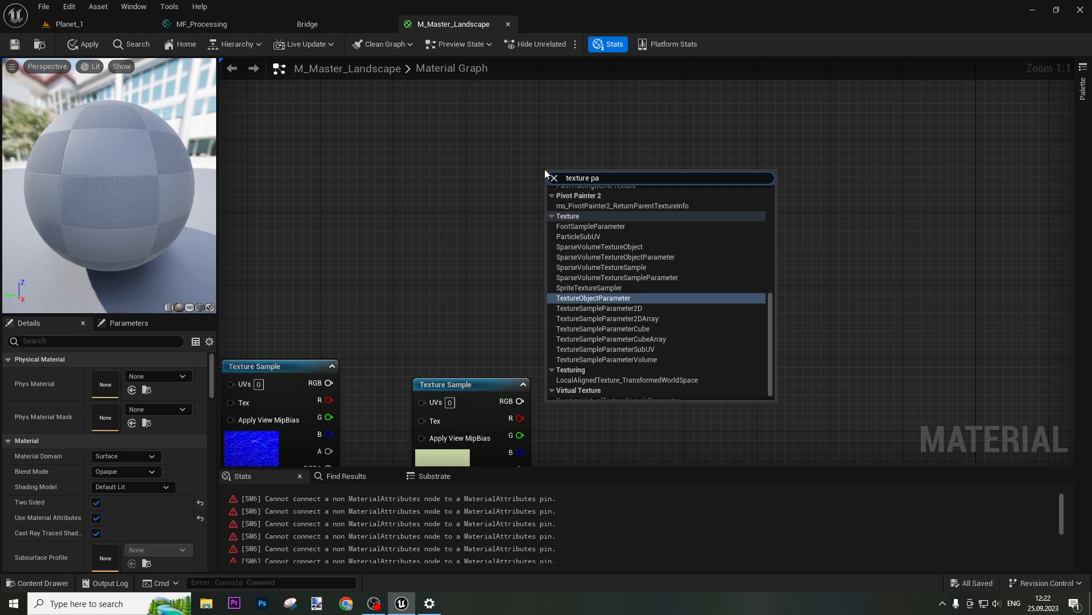
key("Return")
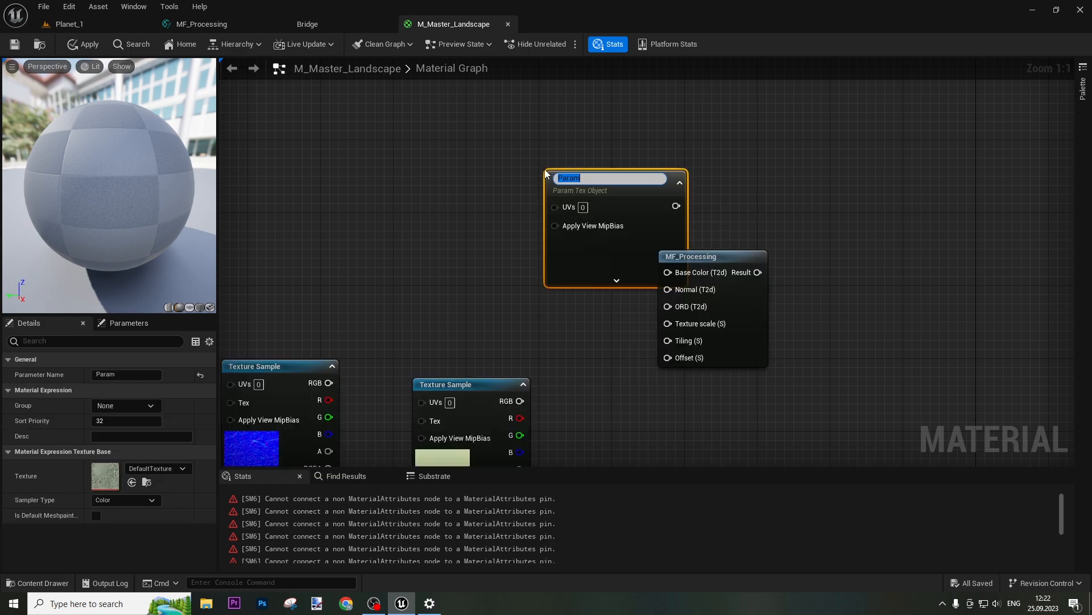
left_click_drag(549, 203, 468, 203)
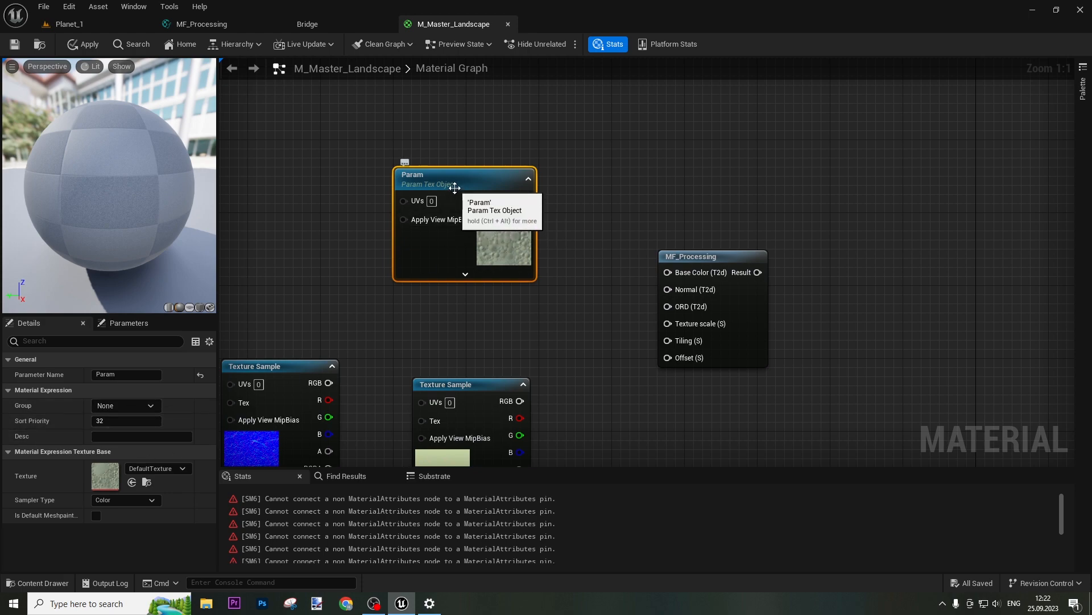
left_click(116, 374)
type("Bas")
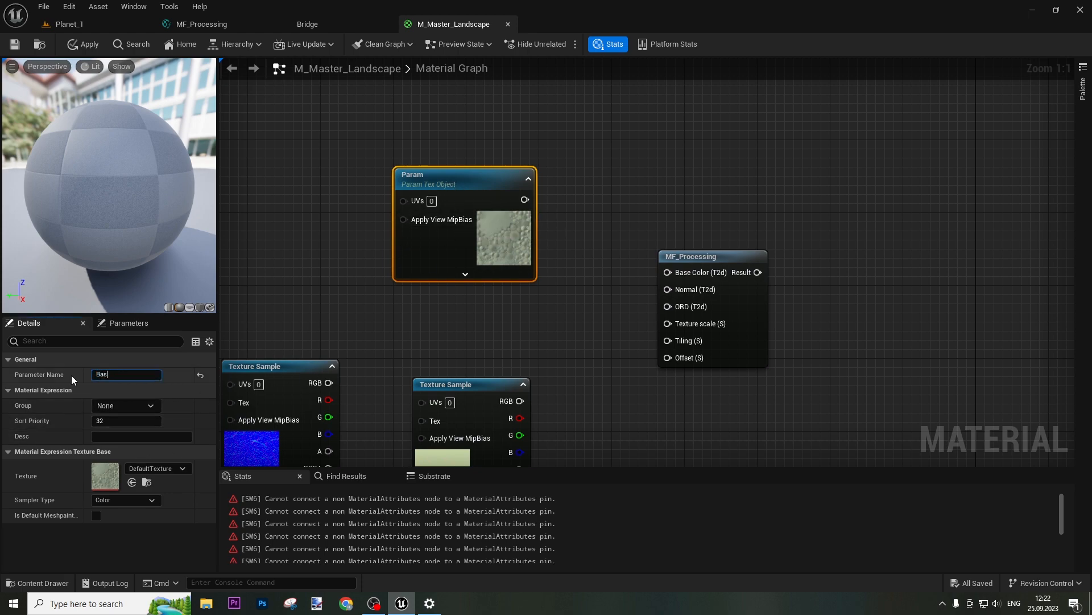
type("e Color layer")
key("Return")
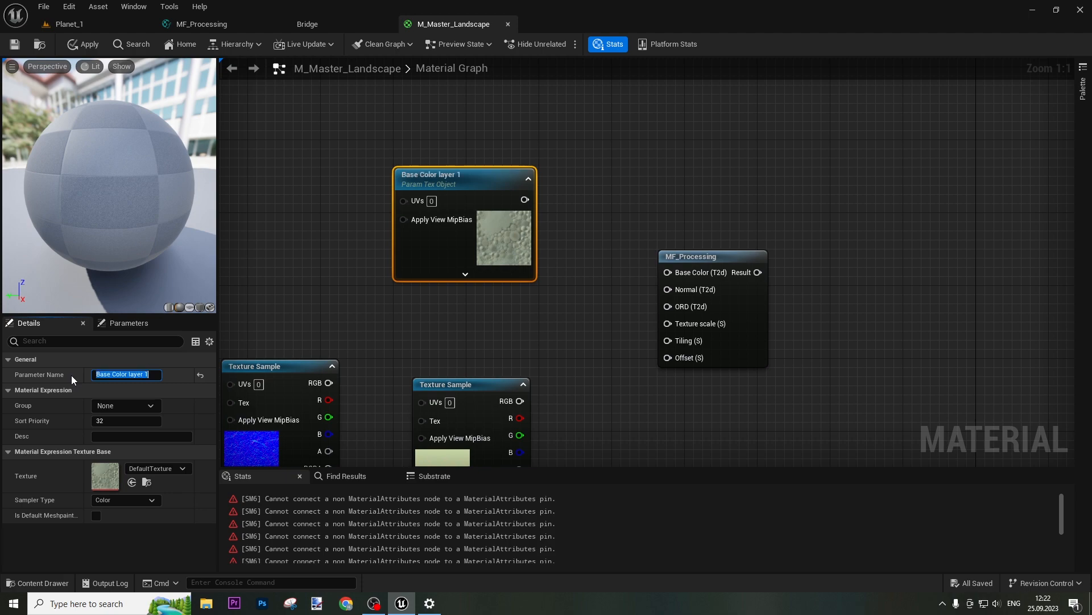
- Assign the Base Color layer 1 parameter to a new group named 01 - Layer 1
left_click(118, 404)
left_click(112, 405)
key("BackSpace")
key("BackSpace")
key("BackSpace")
type("01")
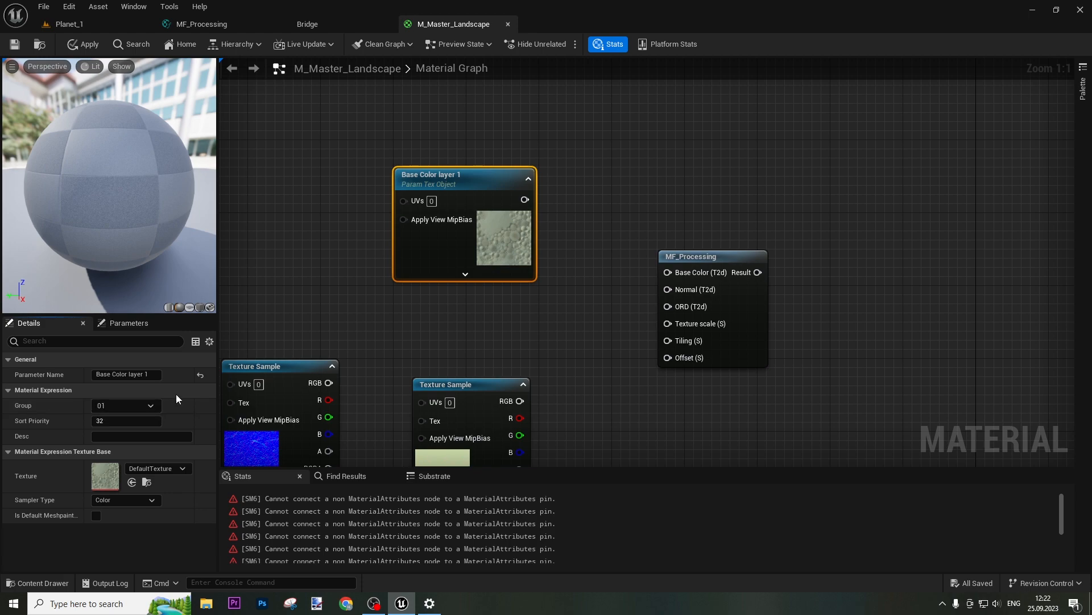
type(" - Layer 1")
- Set the Base Color layer 1 parameter's sort priority to 1 and connect it to the Base Color input of MF_Processing
left_click_drag(111, 421, 112, 421)
left_click(138, 419)
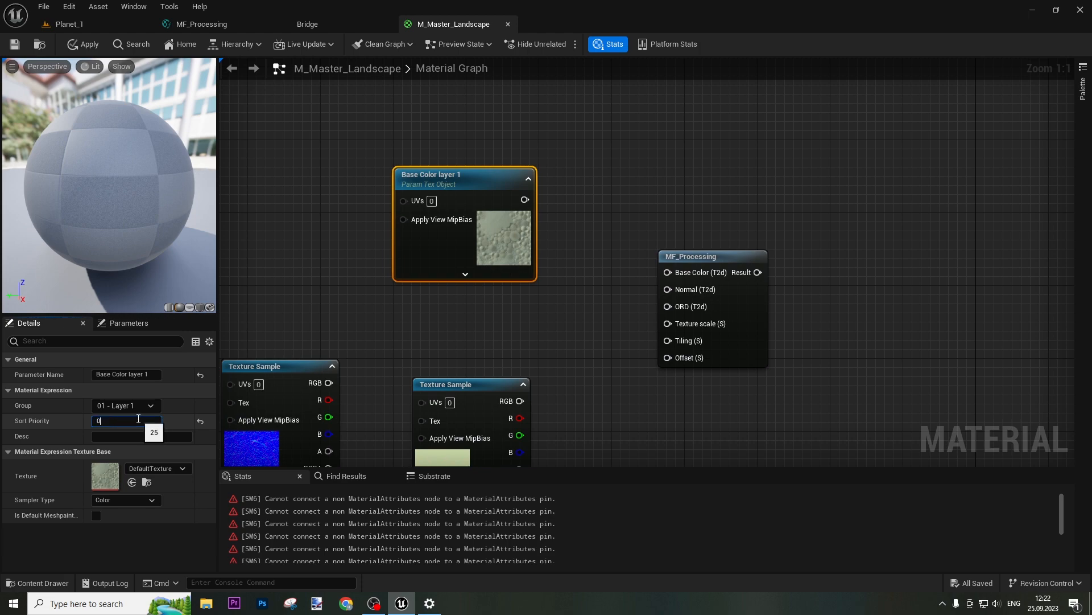
key("Return")
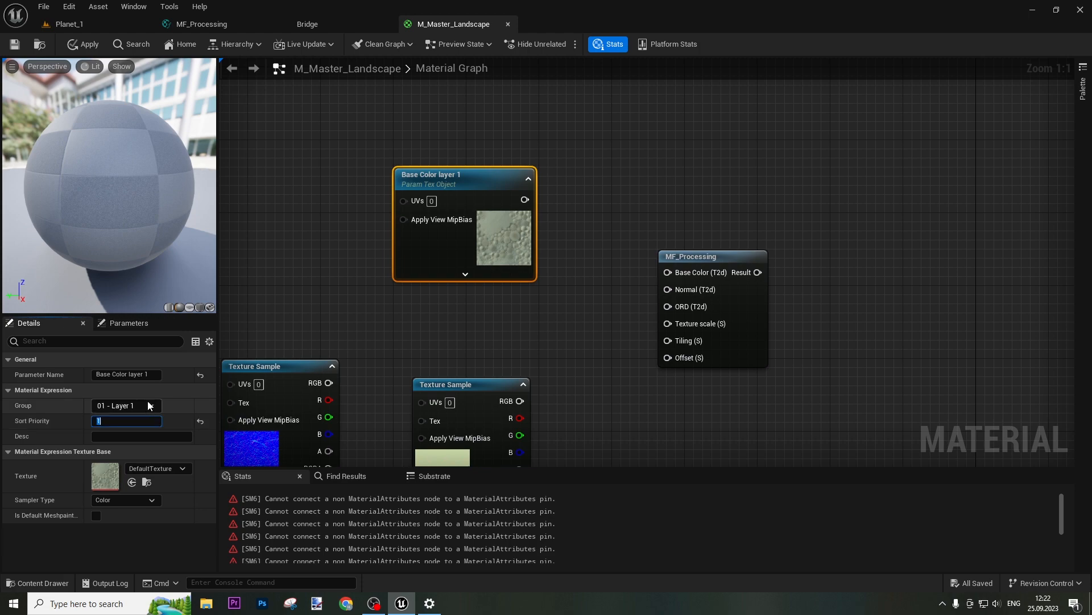
left_click(526, 350)
left_click_drag(525, 199, 667, 272)
- Convert the upper blue normal map Texture Sample to a texture object and make that object a parameter
right_click_drag(590, 336, 696, 232)
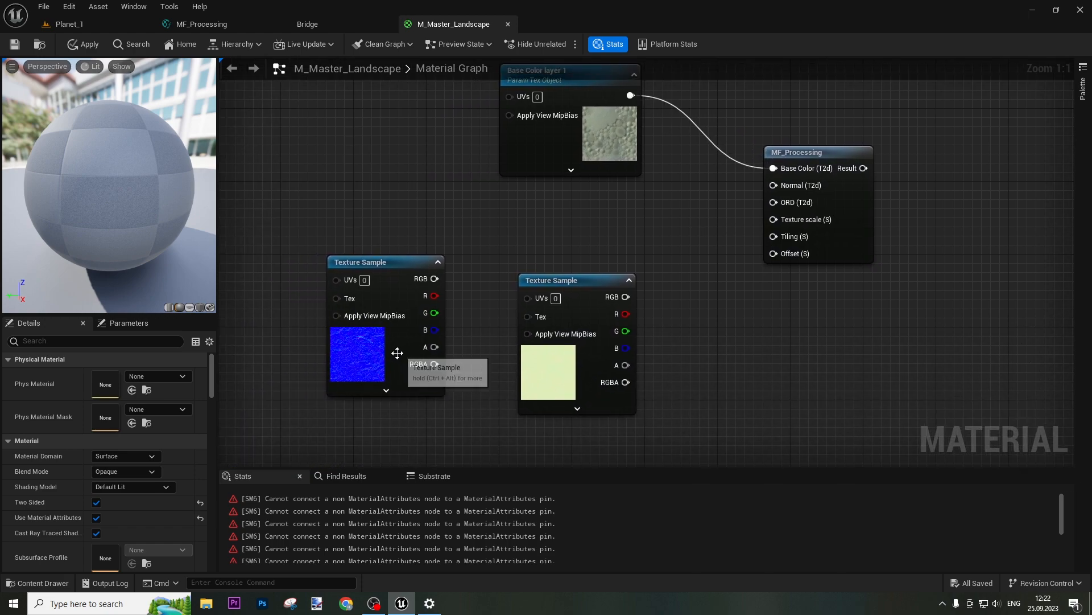
left_click(394, 350)
right_click(395, 350)
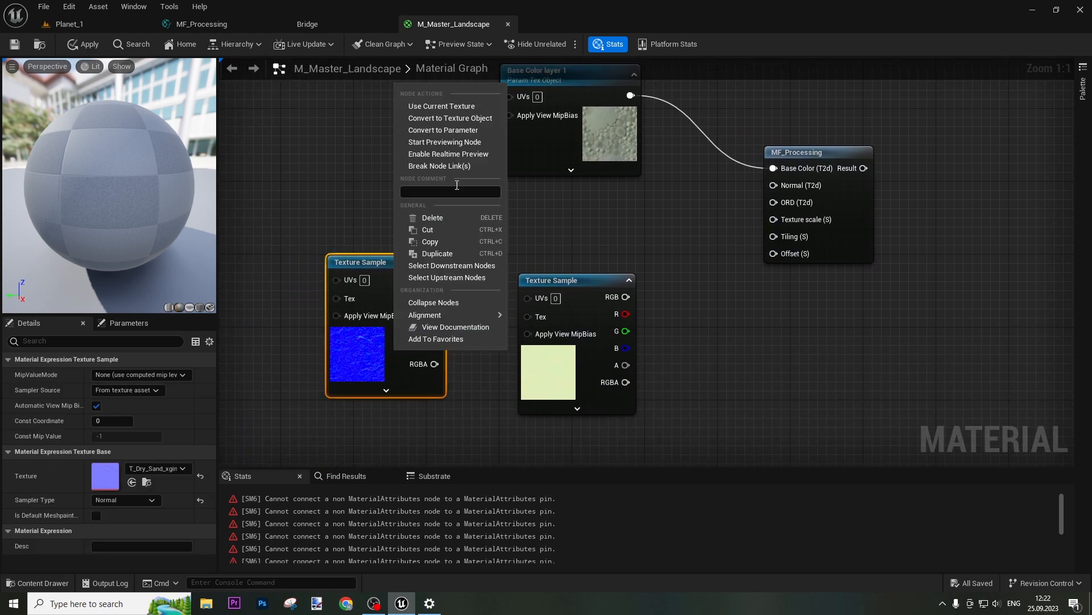
left_click(483, 122)
right_click(375, 308)
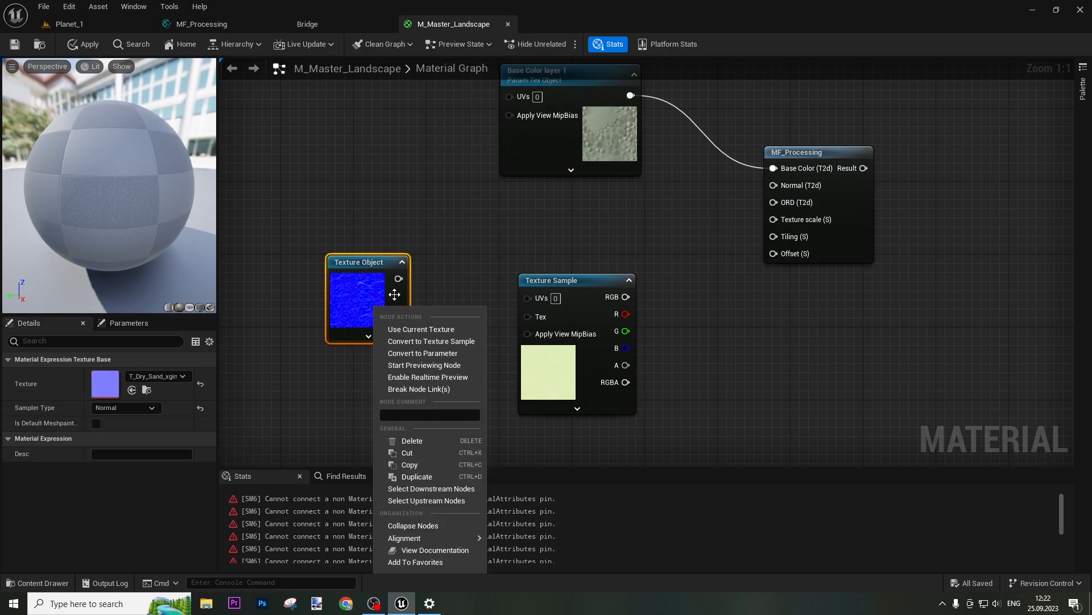
left_click(458, 353)
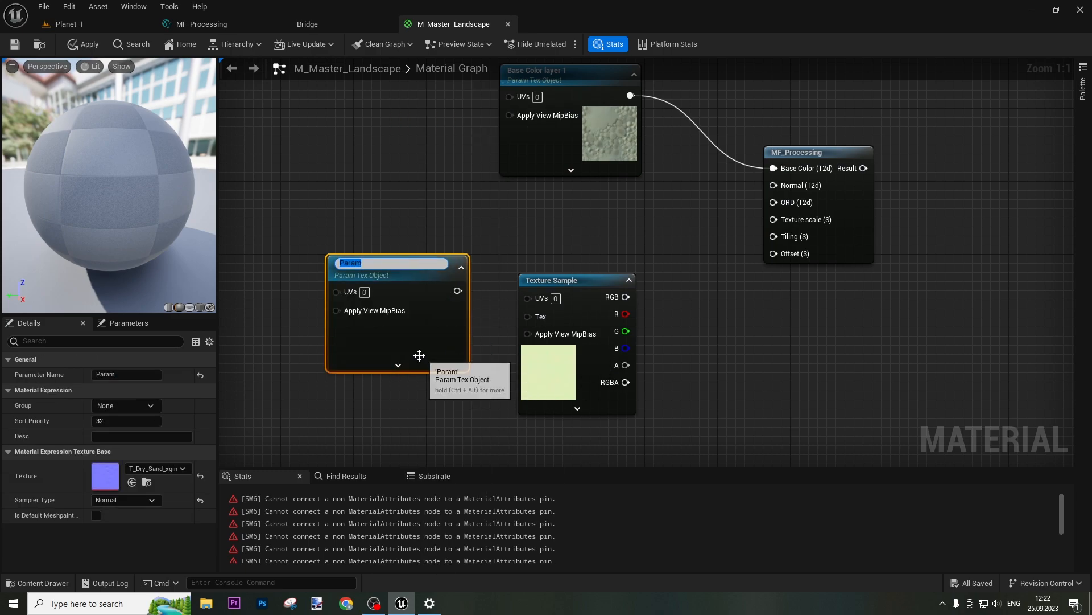
- Name the new normal map texture object parameter Normal Layer 1
type("Nor")
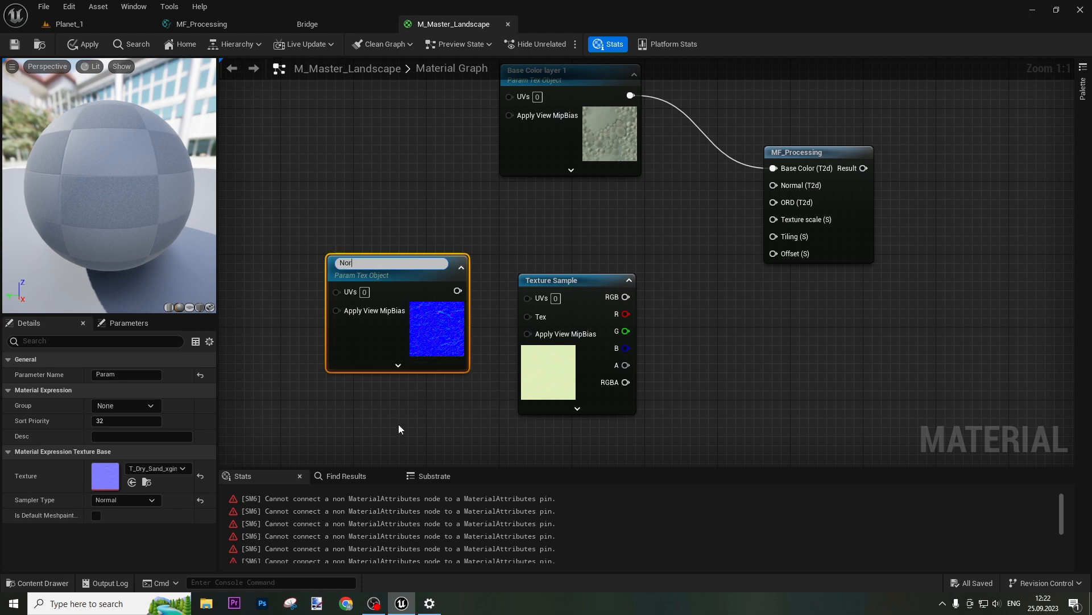
type("mal Layer 1")
key("Return")
- Rename the base color parameter as Base Color Layer 1, with a capital L
right_click_drag(552, 279, 543, 376)
left_click(557, 255)
left_click(129, 375)
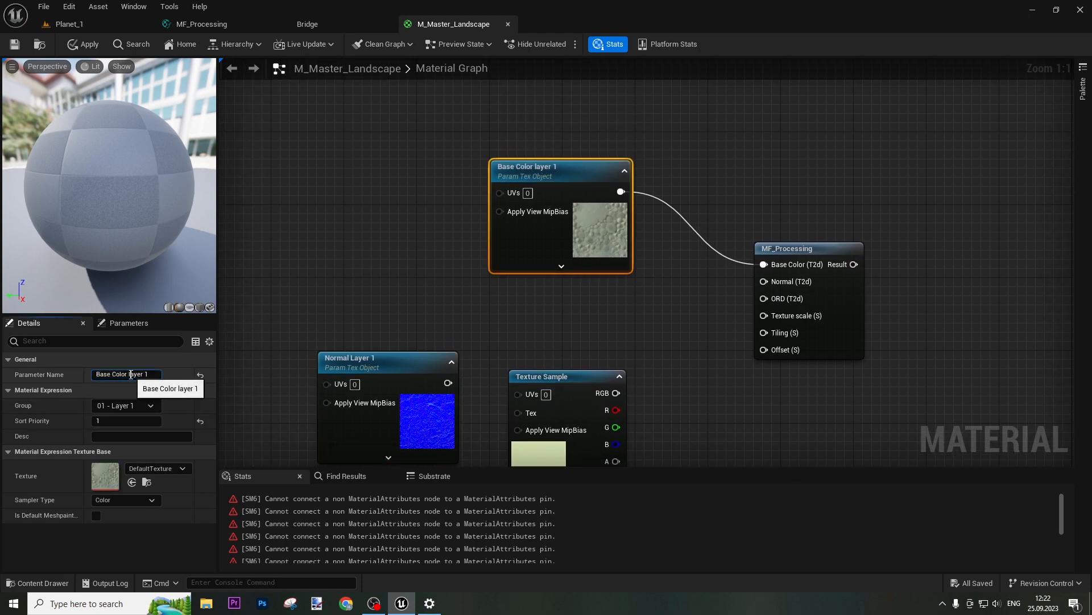
key("BackSpace")
type("L")
key("Return")
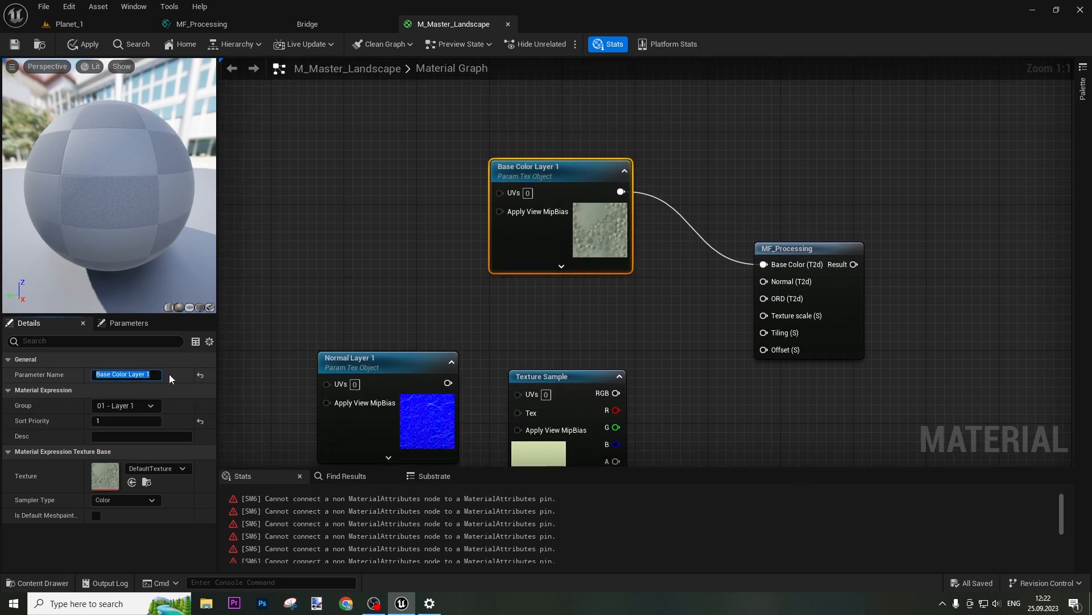
- Connect Normal Layer 1 to the Normal input of MF_Processing and place the yellow-green mask Texture Sample beneath it
right_click_drag(385, 282, 373, 167)
left_click_drag(385, 289, 752, 169)
left_click(522, 400)
left_click_drag(522, 400, 504, 427)
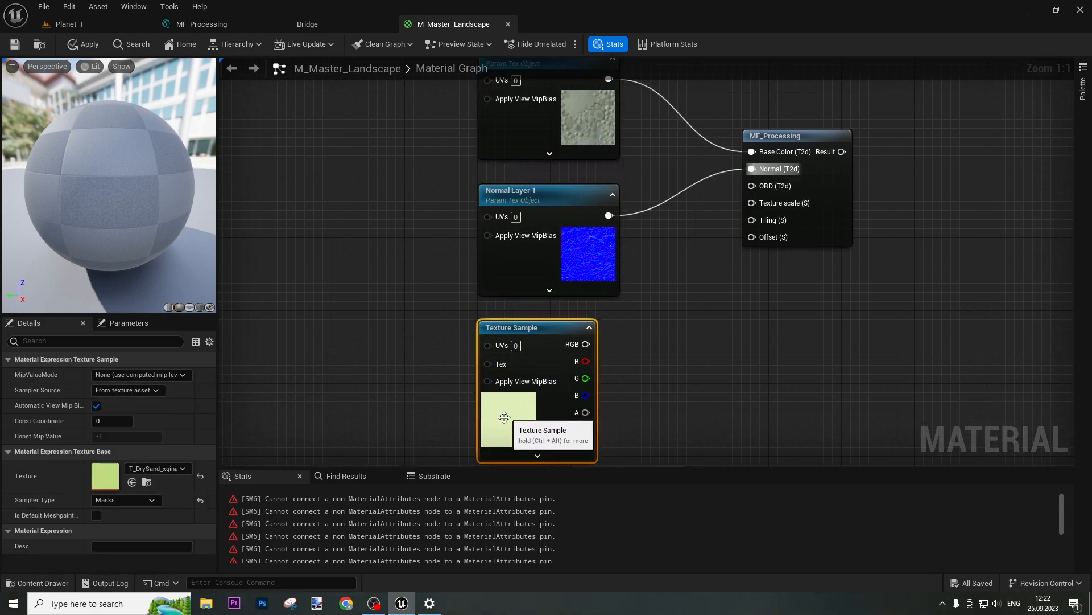
- Convert the mask Texture Sample to a texture object parameter named ORD Layer 1 and connect it to MF_Processing's ORD input
right_click(514, 399)
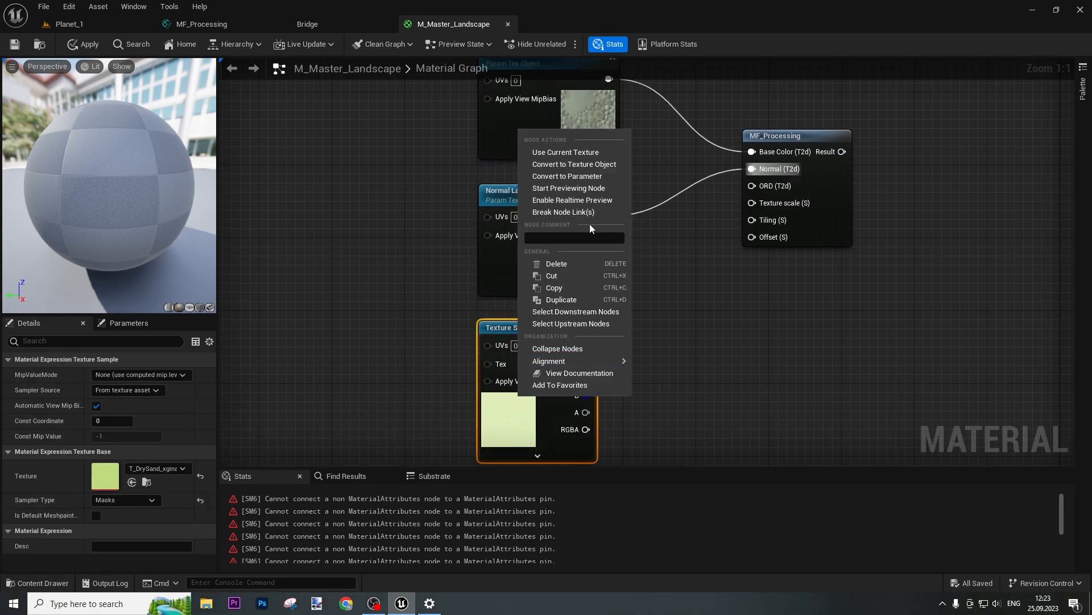
left_click(603, 164)
right_click(521, 386)
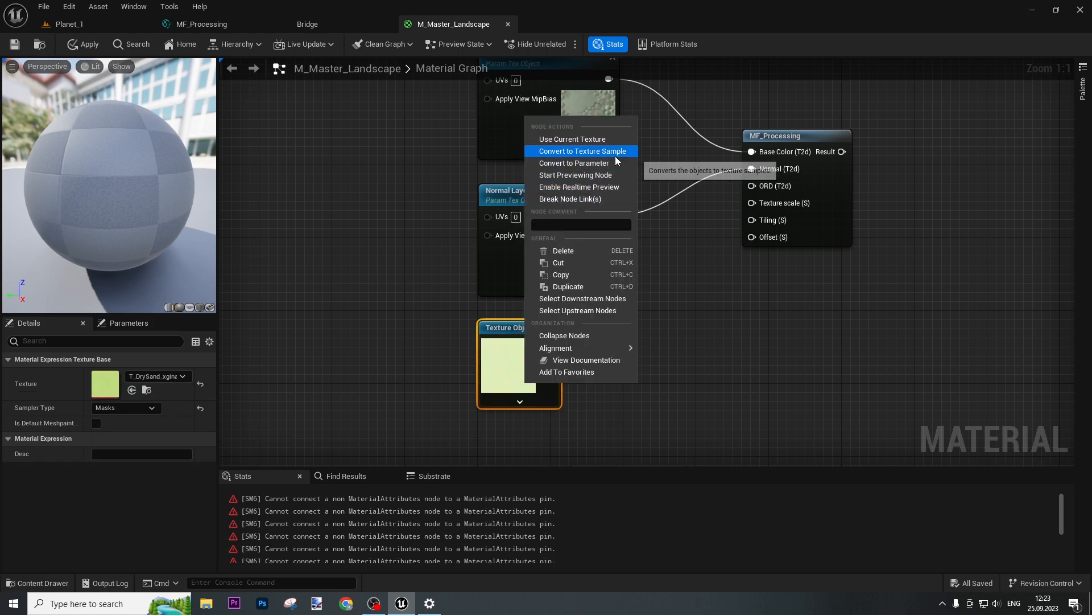
left_click(609, 165)
type("ORD Layer 1")
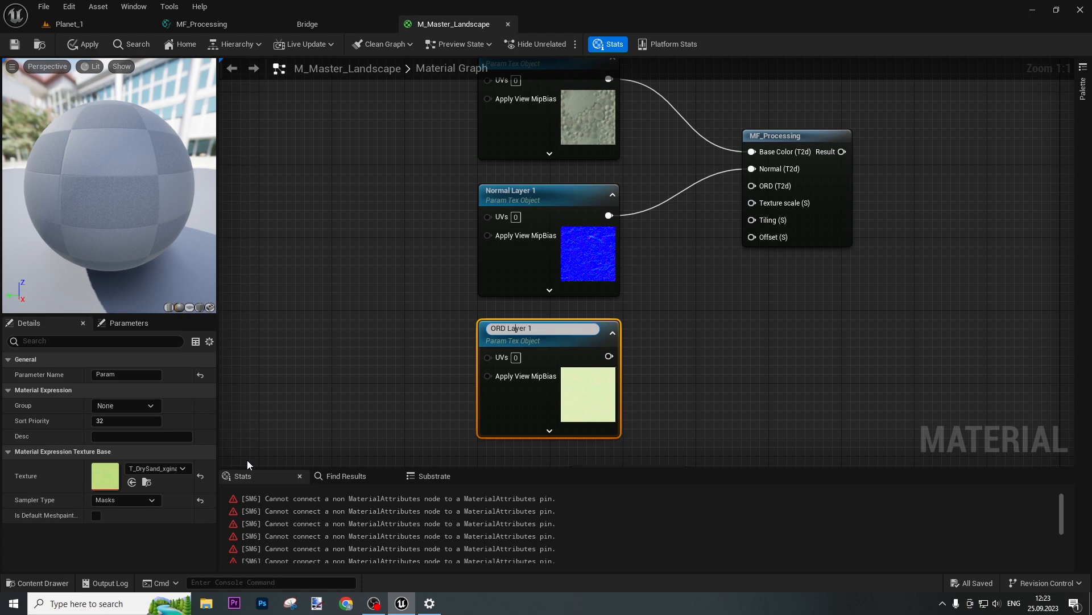
key("Return")
left_click_drag(609, 352, 752, 186)
left_click(780, 319)
- Move the three overlapping Texture Sample nodes further down to clear space below ORD Layer 1
right_click_drag(686, 383, 705, 269)
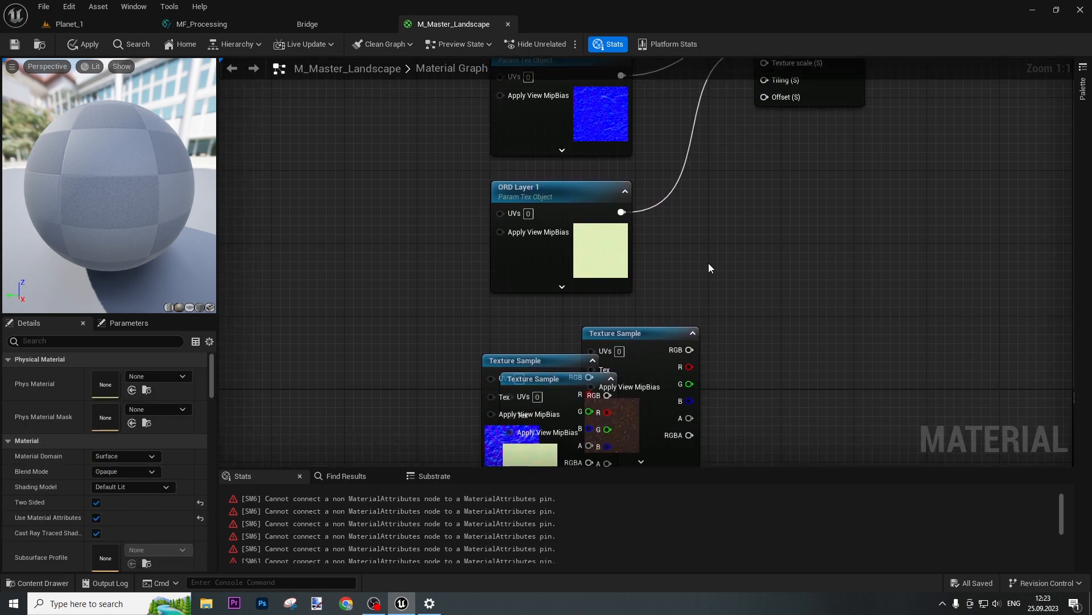
scroll(384, 344, "down", 4)
right_click_drag(436, 344, 489, 274)
left_click_drag(459, 207, 660, 431)
left_click_drag(592, 195, 596, 344)
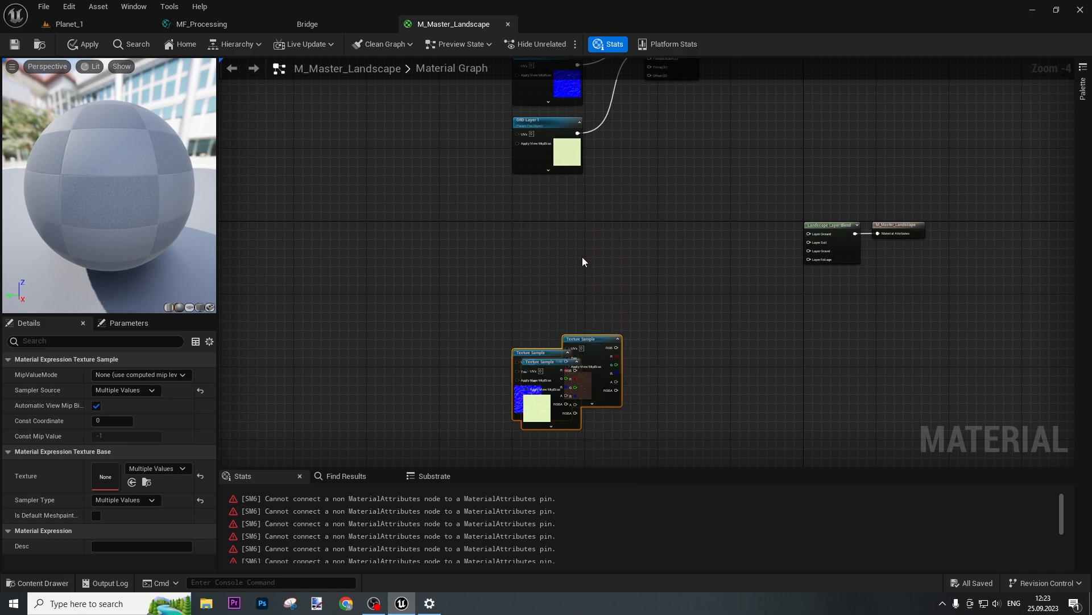
left_click(571, 251)
- Add a VectorParameter below ORD Layer 1 and name it Adjustments Layer 1
right_click_drag(528, 227, 490, 353)
scroll(491, 357, "up", 4)
right_click(499, 322)
type("ve")
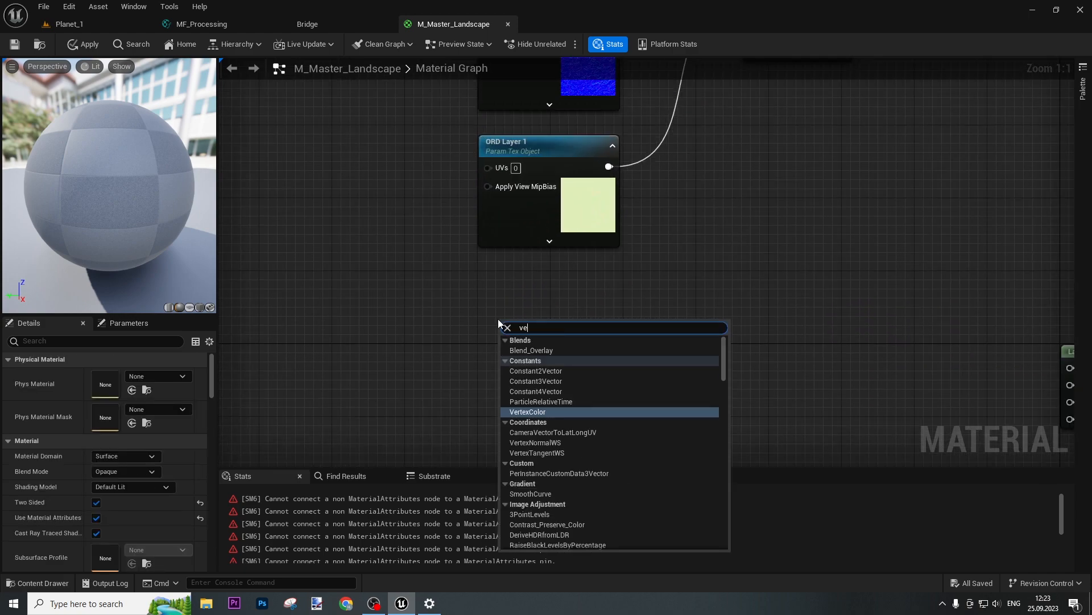
type("ctor par")
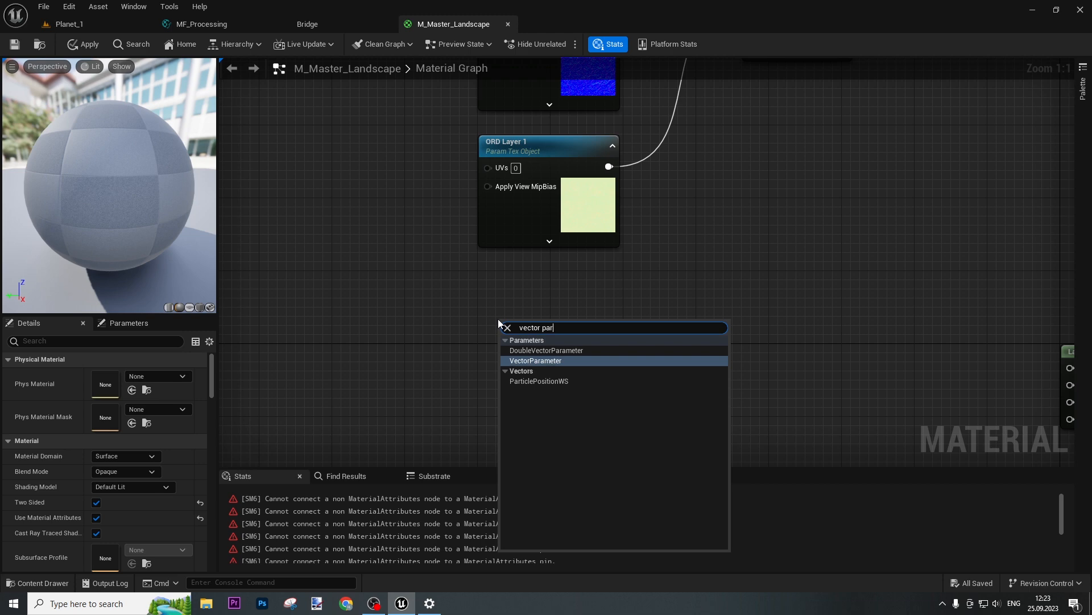
key("Return")
type("Adjustments Layer 1")
key("Return")
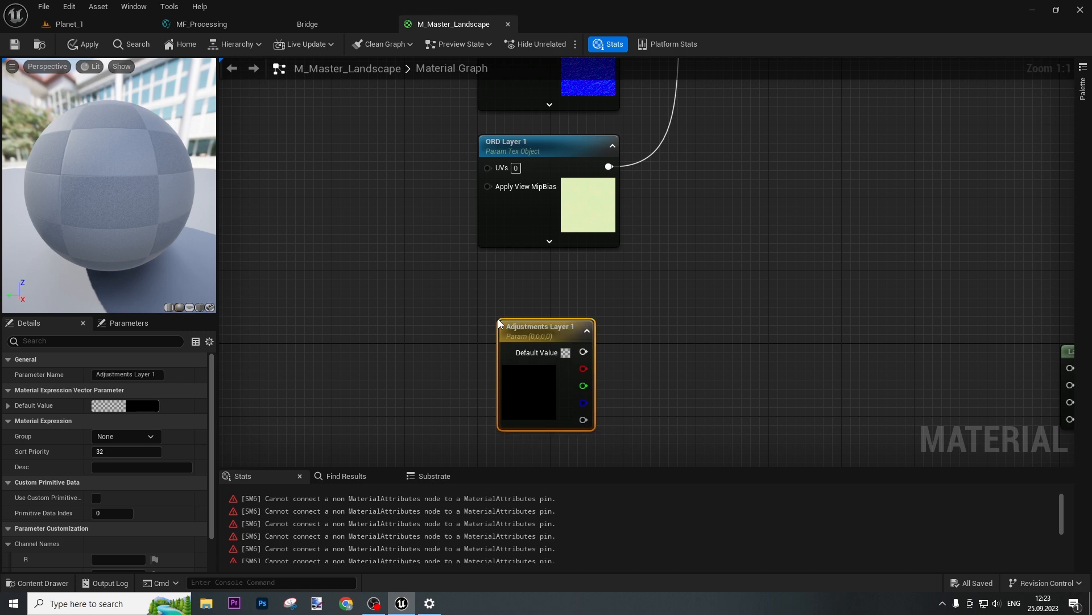
- Assign the Normal Layer 1 and Adjustments Layer 1 parameters to the group 01 - Layer 1, giving Adjustments Layer 1 sort priority 4
left_click(110, 454)
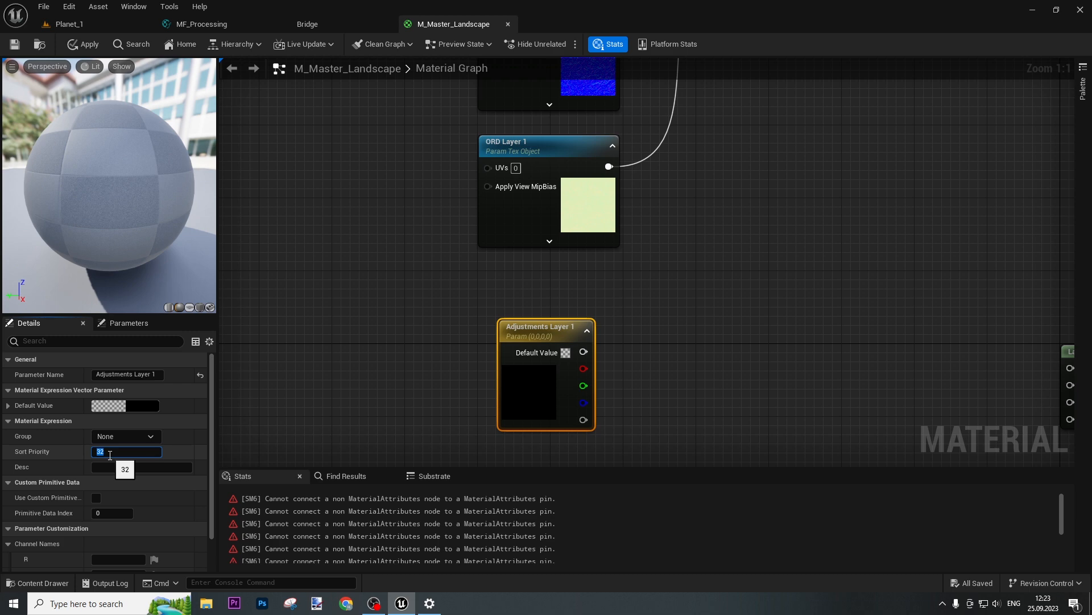
left_click(524, 219)
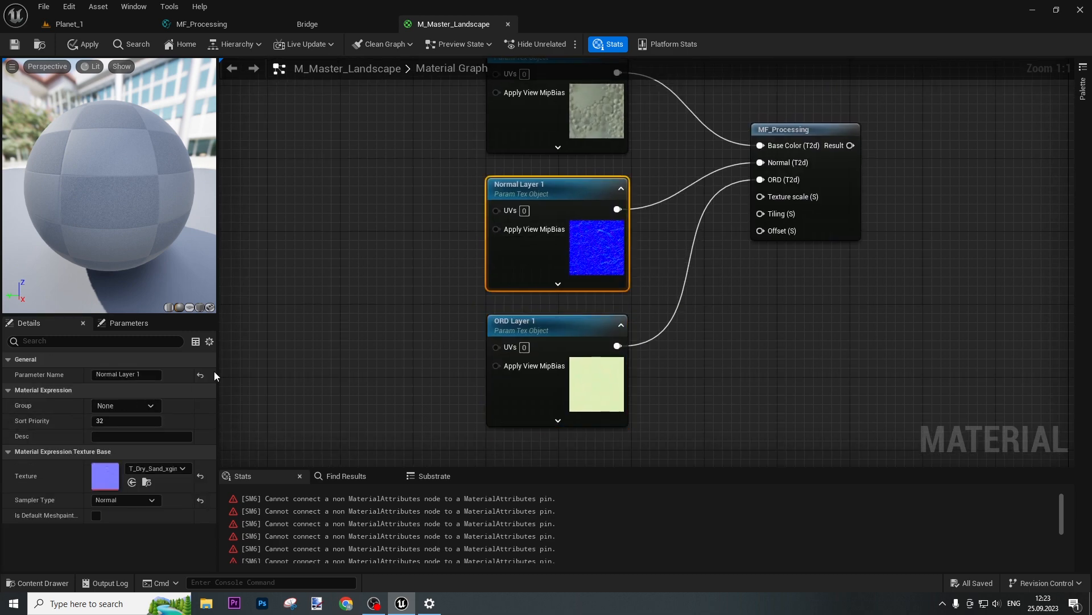
left_click(125, 405)
left_click(111, 417)
left_click(582, 116)
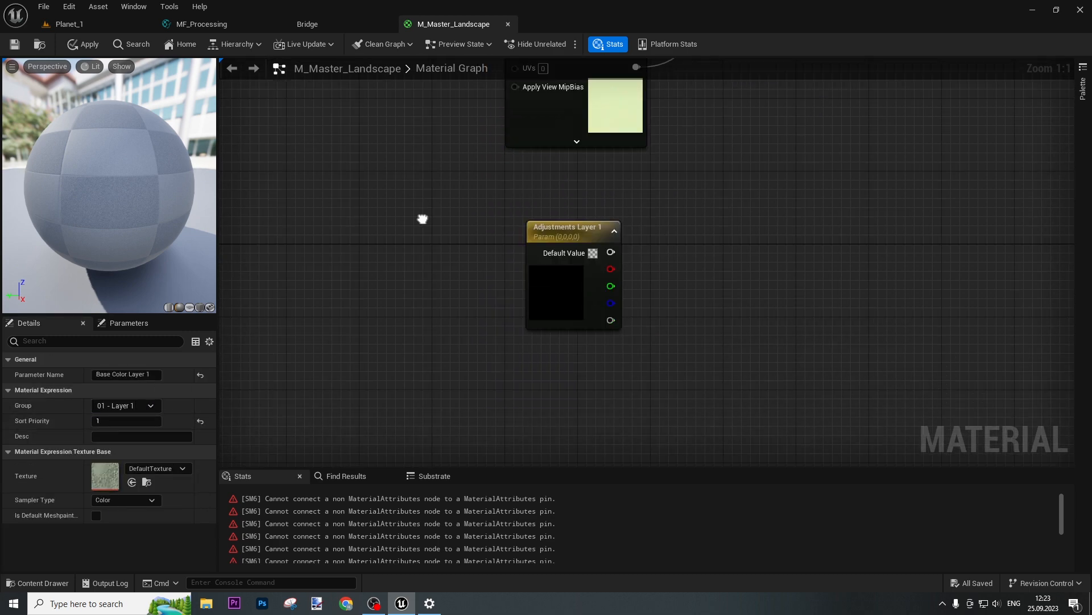
left_click(546, 259)
left_click(740, 251)
- Open the R channel name of the Adjustments Layer 1 parameter for editing
left_click(546, 258)
scroll(73, 452, "down", 3)
left_click(99, 517)
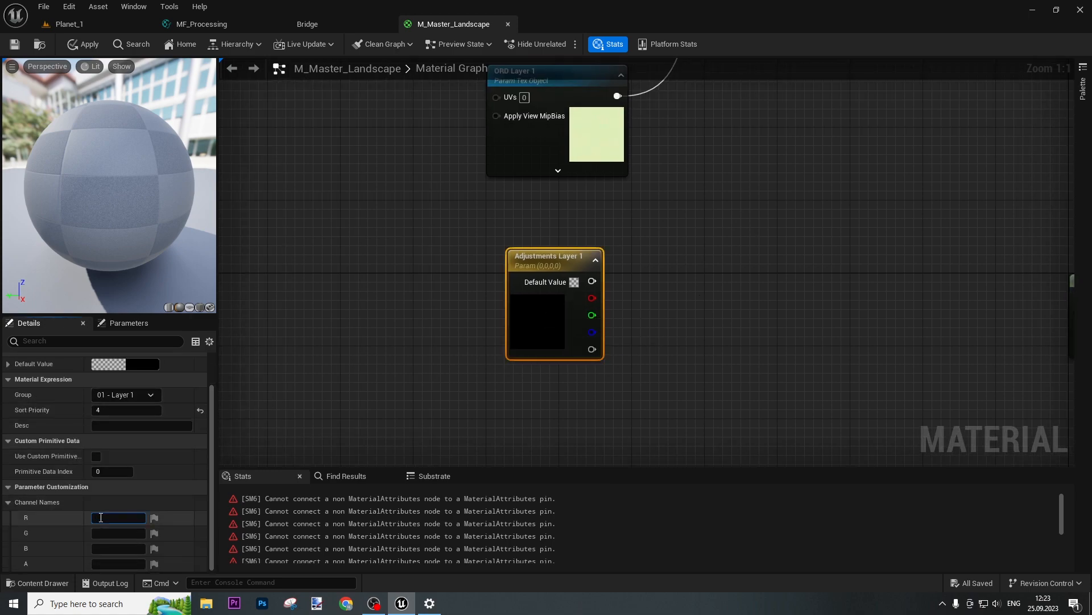
- Position the Adjustments Layer 1 vector parameter node directly beneath the ORD Layer 1 node
left_click_drag(563, 332, 592, 275)
right_click_drag(726, 212, 574, 414)
right_click_drag(637, 341, 629, 301)
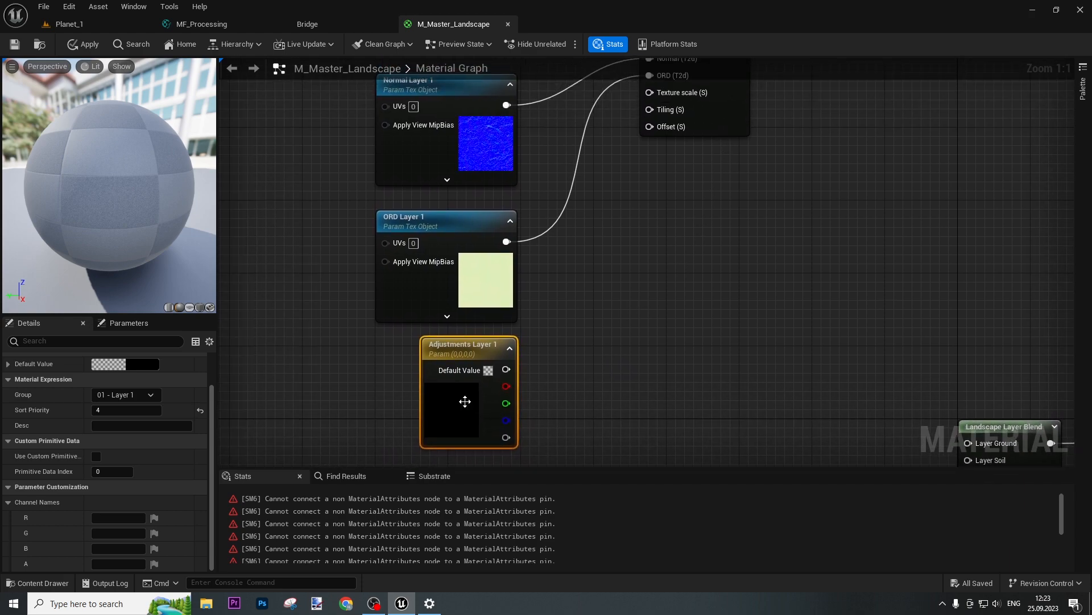
- Name the Adjustments Layer 1 channels R as Texture Scale, G as Tiling and B as Offset
left_click(93, 518)
type("Texture Scale")
key("Return")
left_click(126, 532)
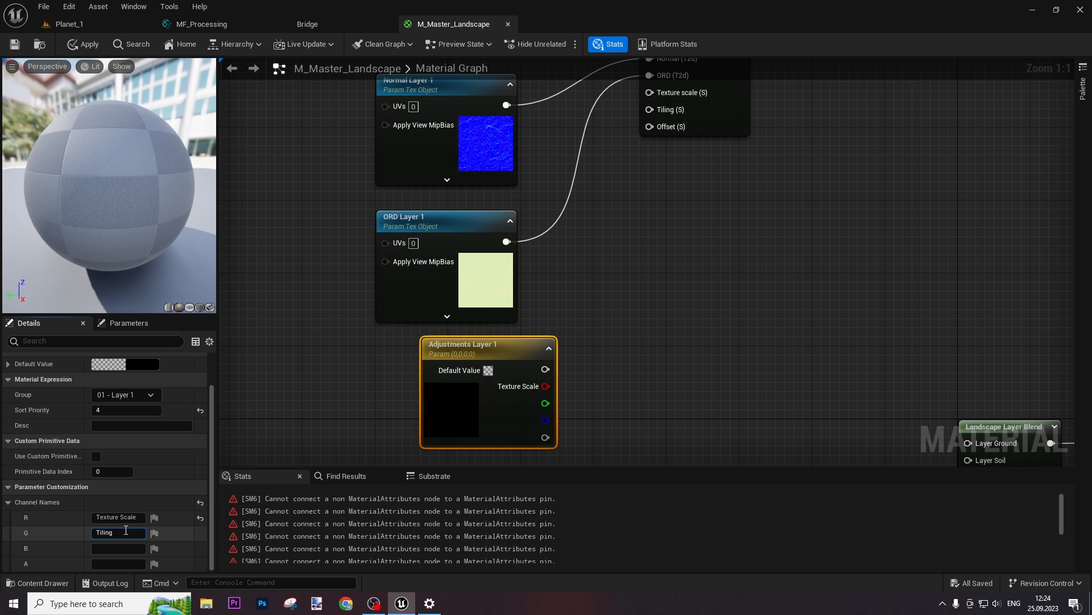
left_click(116, 550)
type("Offset")
key("Return")
- Connect the Texture Scale, Tiling and Offset outputs to the matching MF_Processing inputs and align the parameter node with the texture nodes above
left_click_drag(553, 385, 650, 126)
left_click_drag(476, 406, 433, 406)
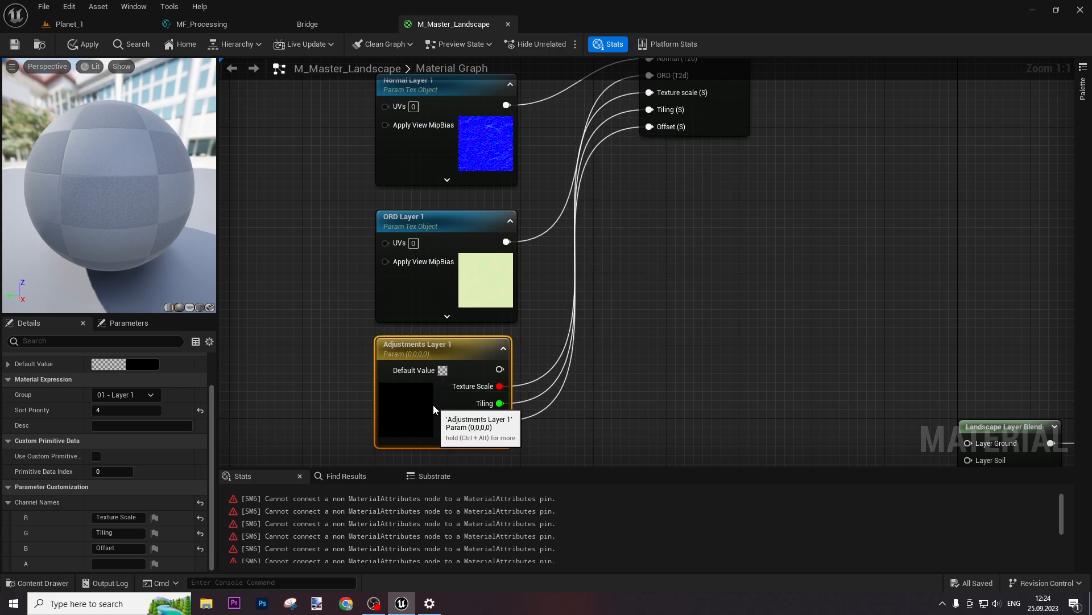
left_click(672, 327)
- Move the MF_Processing node down so it sits level with the middle of its four input nodes
right_click_drag(791, 193, 736, 340)
left_click_drag(685, 255, 724, 351)
scroll(788, 351, "down", 2)
right_click_drag(788, 351, 720, 255)
scroll(729, 210, "down", 3)
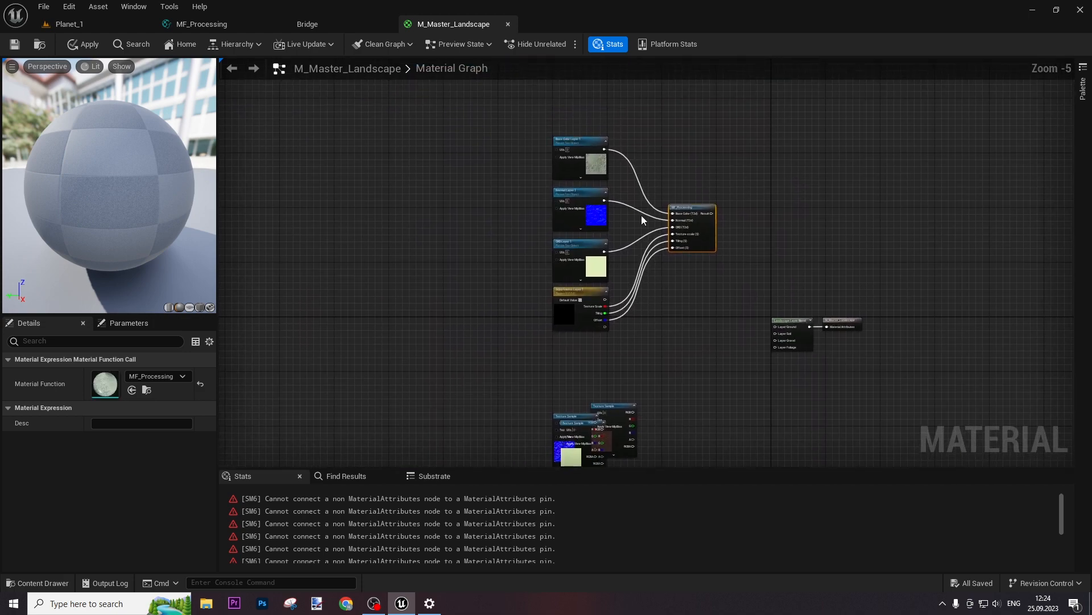
- Move the four Layer 1 parameter nodes together with MF_Processing away from the landscape blend nodes
left_click_drag(537, 132, 728, 327)
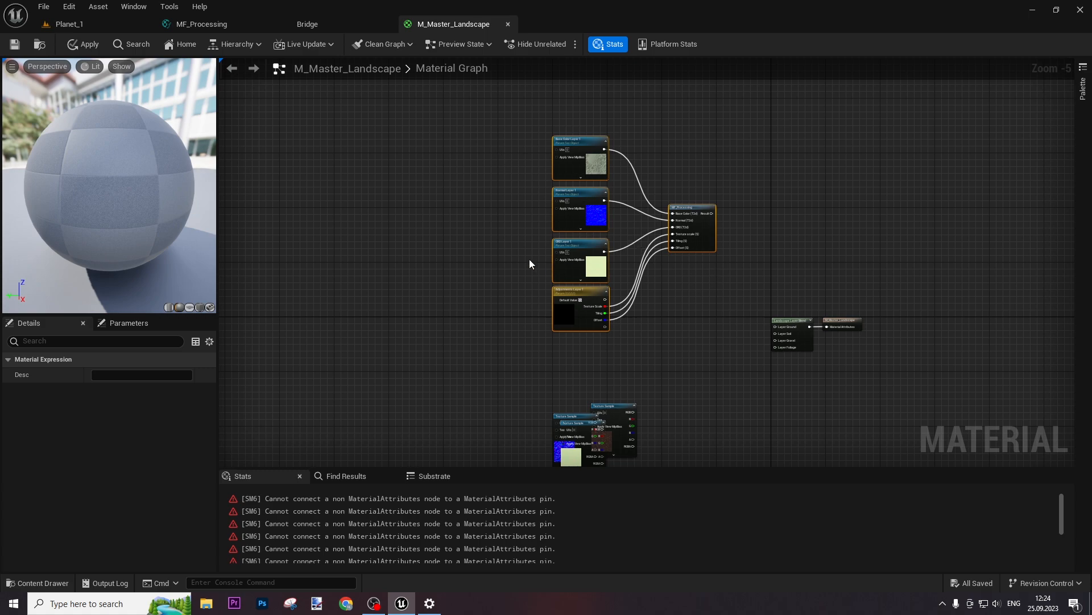
right_click_drag(471, 215, 404, 299)
left_click_drag(628, 317, 434, 185)
right_click_drag(429, 234, 520, 330)
- Create a named reroute declaration from the MF_Processing Result output and name it Layer 1
scroll(505, 312, "up", 2)
left_click_drag(554, 220, 591, 223)
type("name")
key("Return")
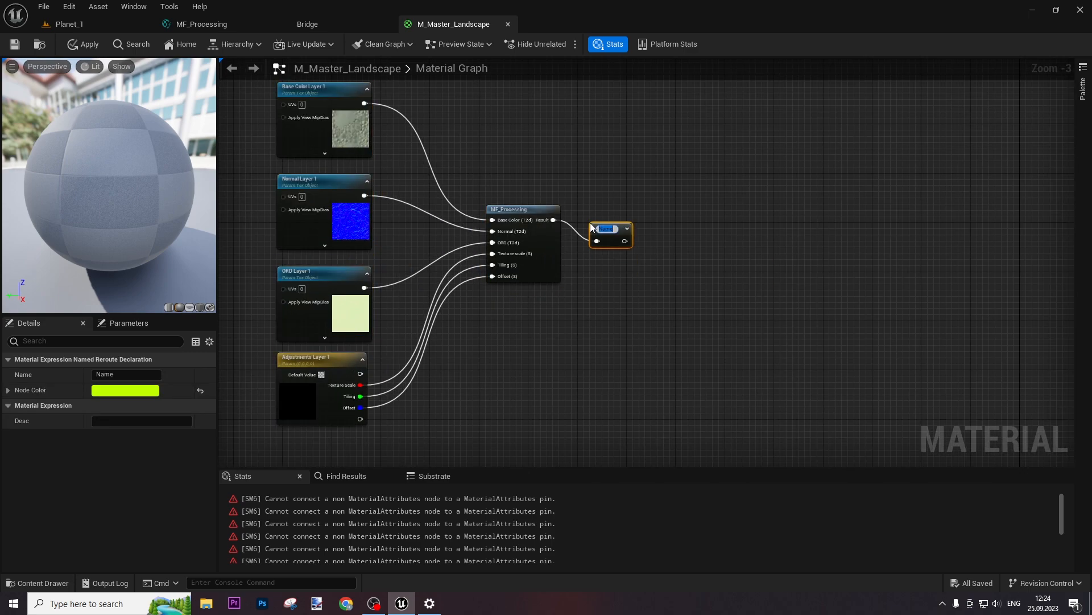
type("Layer 1")
key("Return")
- Move MF_Processing closer to its input nodes and place the Layer 1 reroute beside its Result output
left_click_drag(550, 235, 501, 239)
left_click_drag(598, 226, 543, 211)
left_click(630, 336)
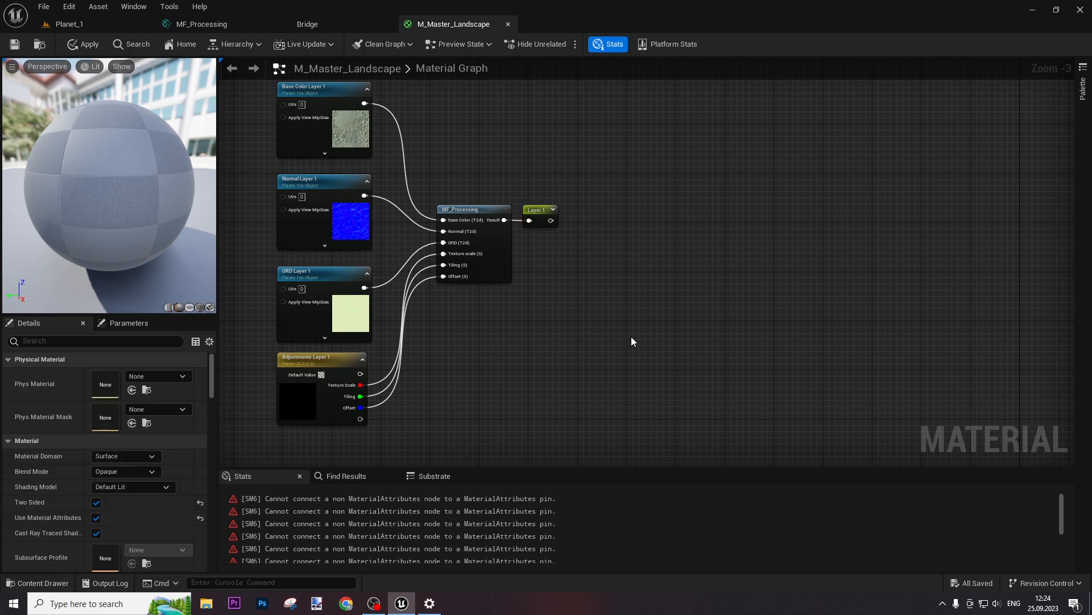
- Delete the unused Texture Sample nodes below the Layer 1 network
scroll(657, 360, "down", 2)
right_click_drag(658, 359, 570, 106)
right_click_drag(640, 311, 617, 250)
scroll(700, 369, "down", 2)
right_click_drag(763, 395, 729, 320)
left_click_drag(562, 203, 686, 370)
key("Delete")
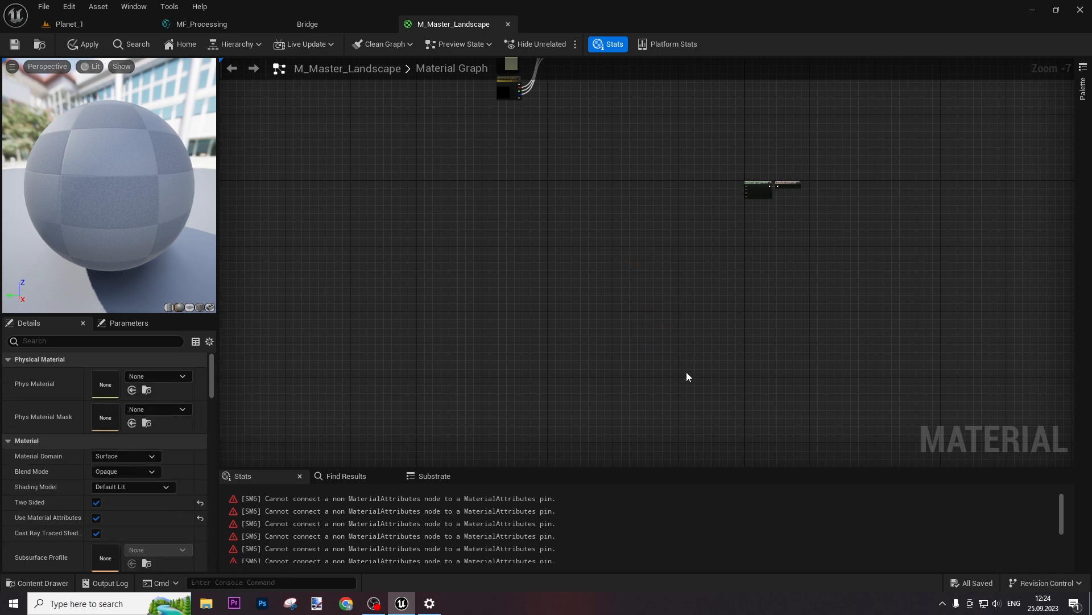
- Enclose all Layer 1 nodes, including MF_Processing and the reroute, in a comment box titled Layer 1
right_click_drag(703, 169, 742, 364)
left_click_drag(693, 330, 751, 381)
left_click(446, 259)
scroll(452, 260, "up", 3)
right_click_drag(454, 220, 407, 273)
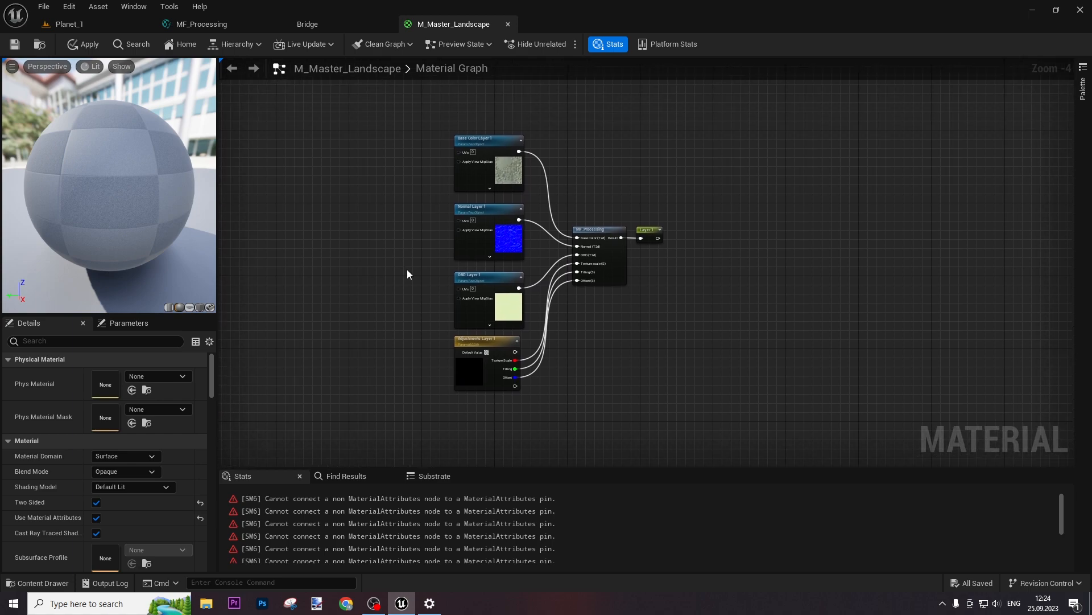
scroll(424, 281, "up", 1)
right_click_drag(426, 310, 349, 307)
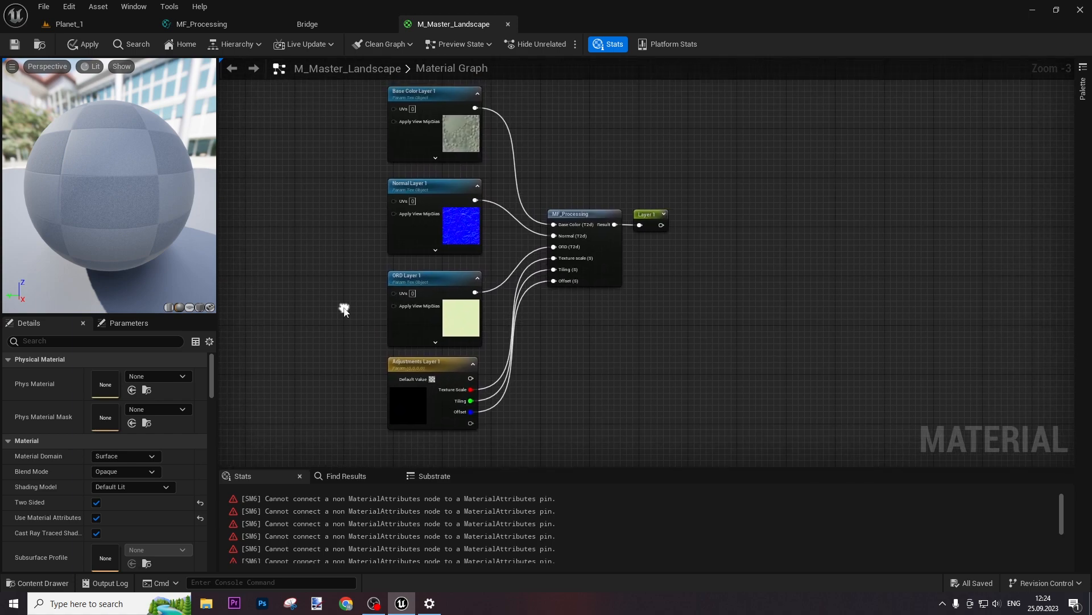
left_click_drag(329, 94, 695, 398)
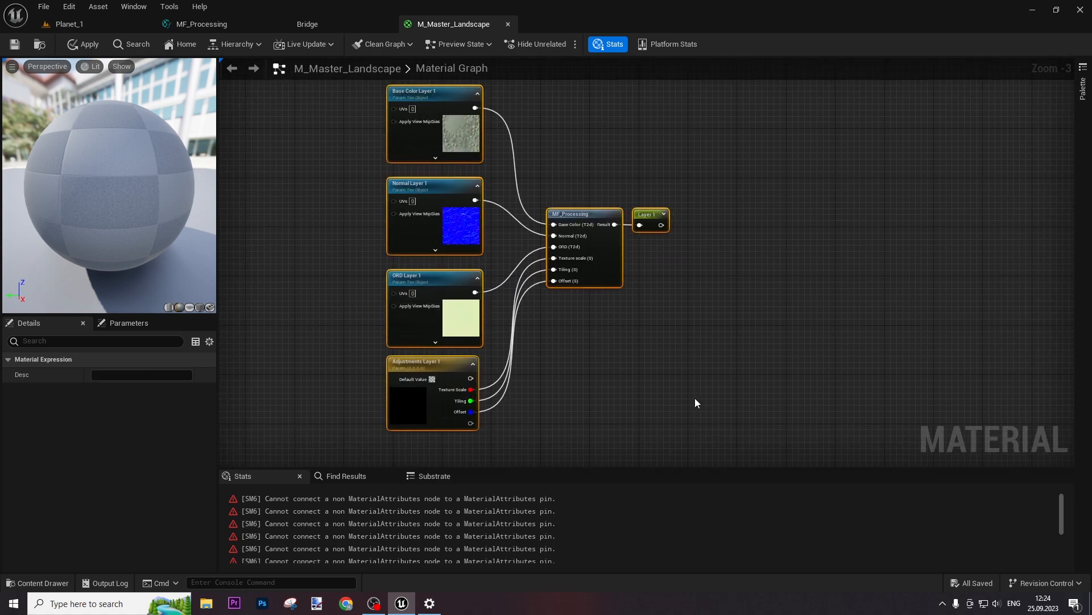
type("cLayer 1")
key("Return")
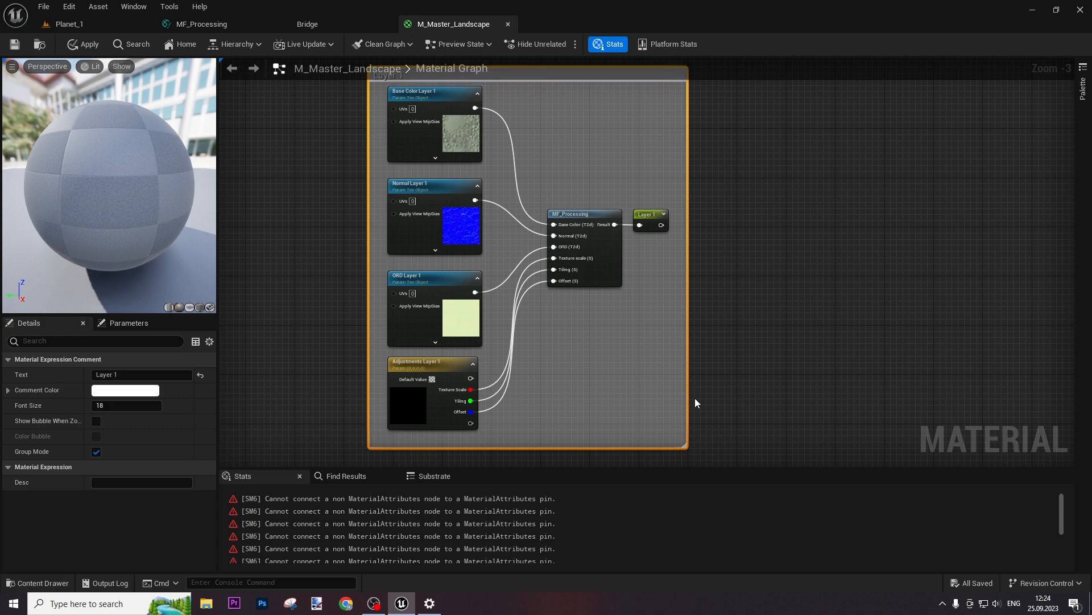
- Enable the Layer 1 comment's bubble when zoomed out and check it at a smaller zoom level
left_click(96, 420)
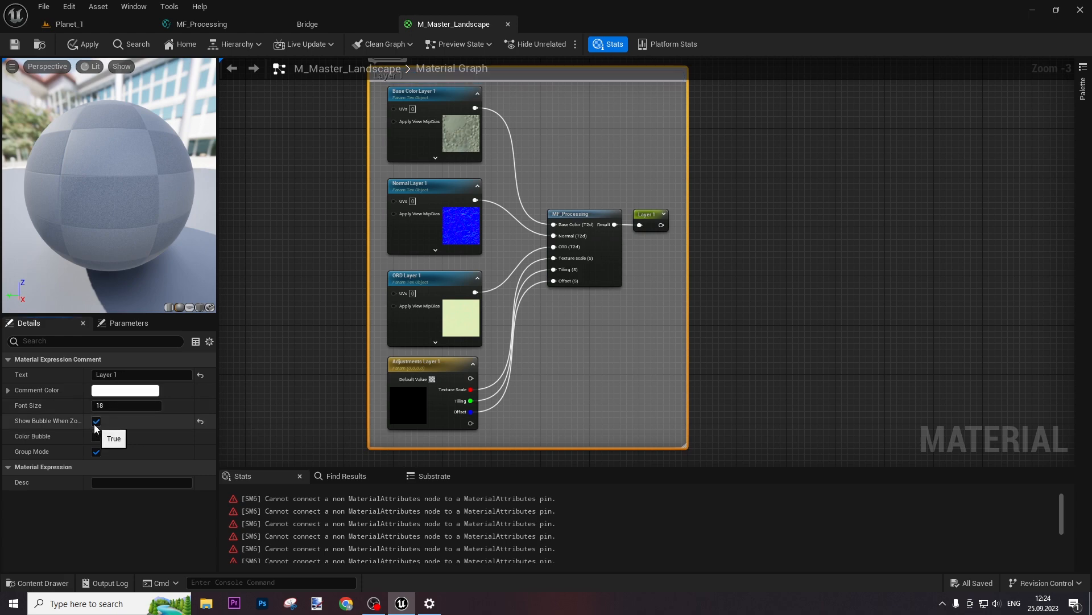
scroll(334, 329, "down", 5)
scroll(342, 329, "up", 5)
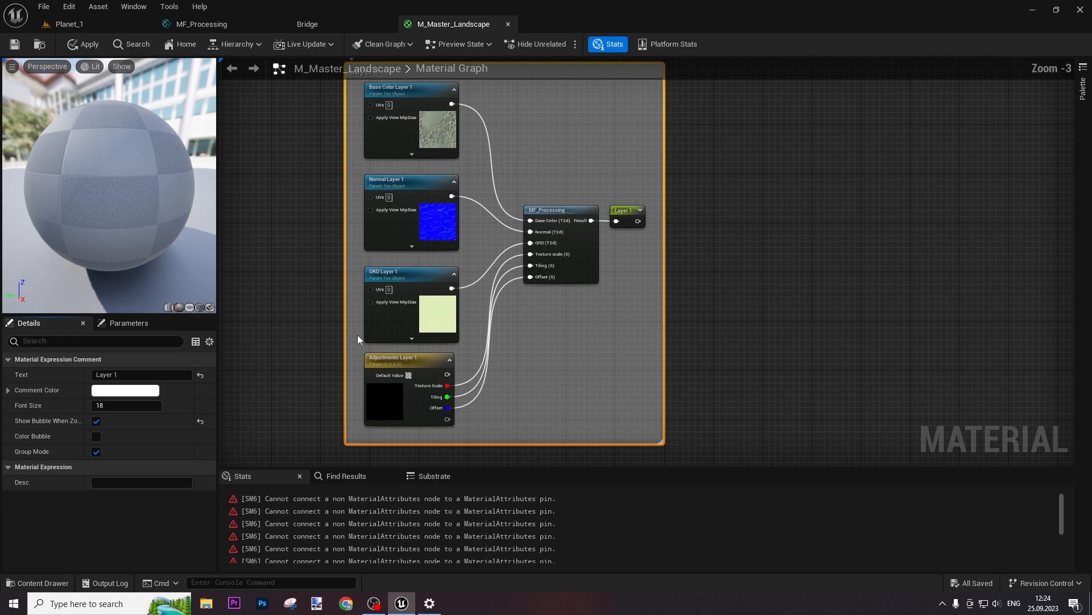
- Duplicate the four Layer 1 parameter nodes and MF_Processing, and place the copy beside the Layer 1 comment box
scroll(591, 354, "down", 2)
left_click_drag(455, 390, 593, 227)
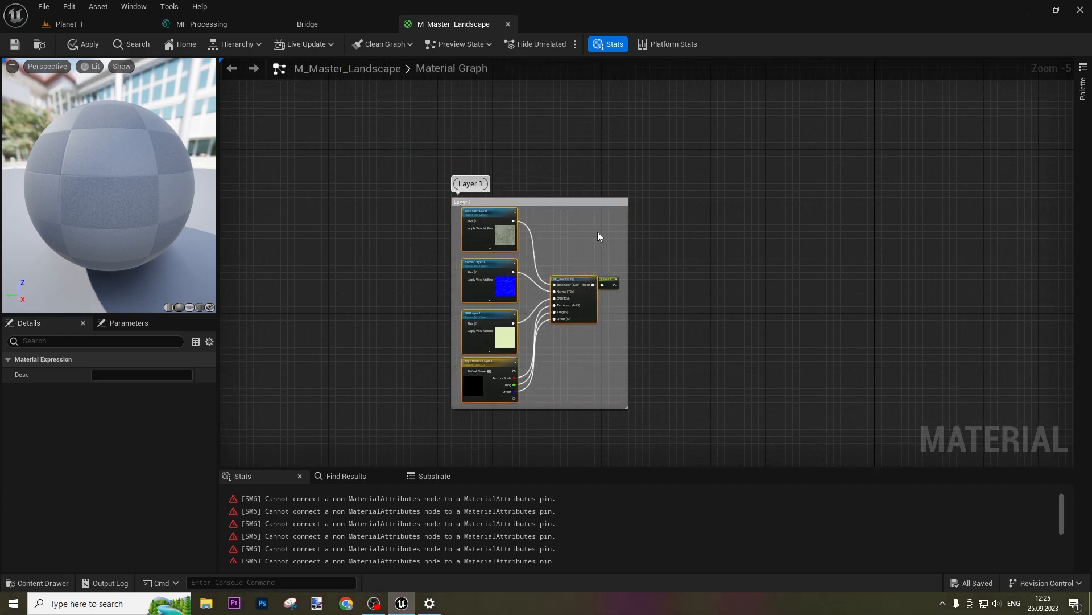
key("ctrl+v")
left_click_drag(765, 227, 720, 284)
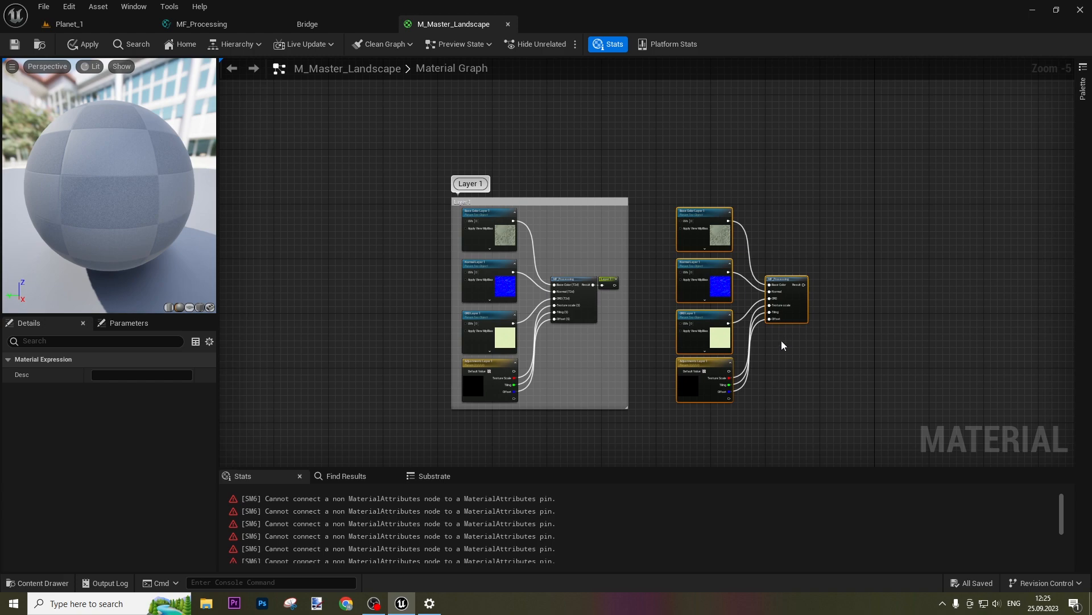
- Rename the copied base color parameter to Base Color Layer 2 and set its group to 02 - Layer 2
scroll(782, 340, "up", 3)
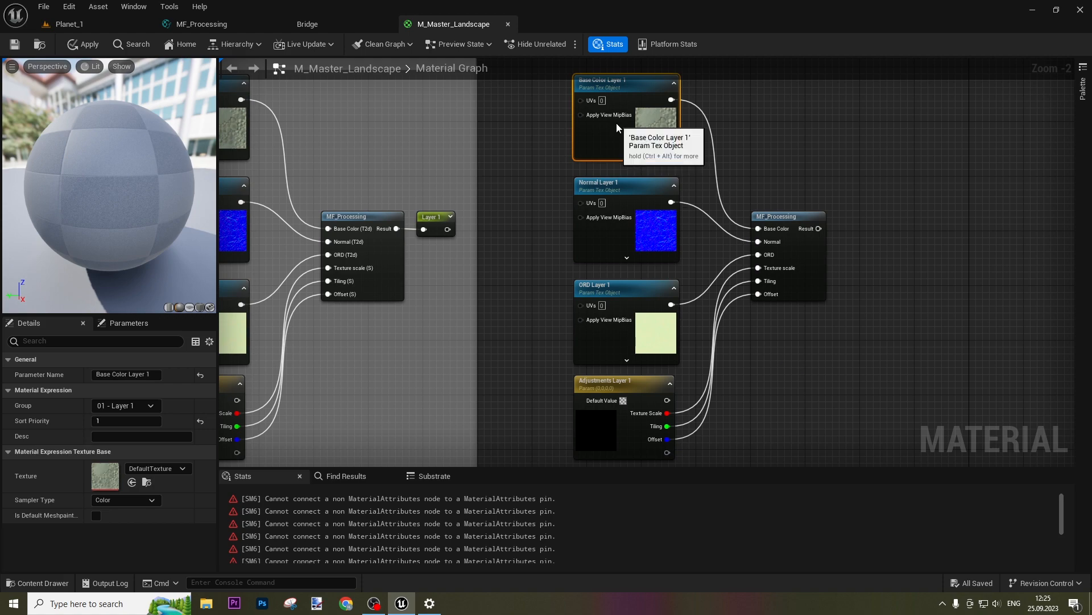
left_click(153, 375)
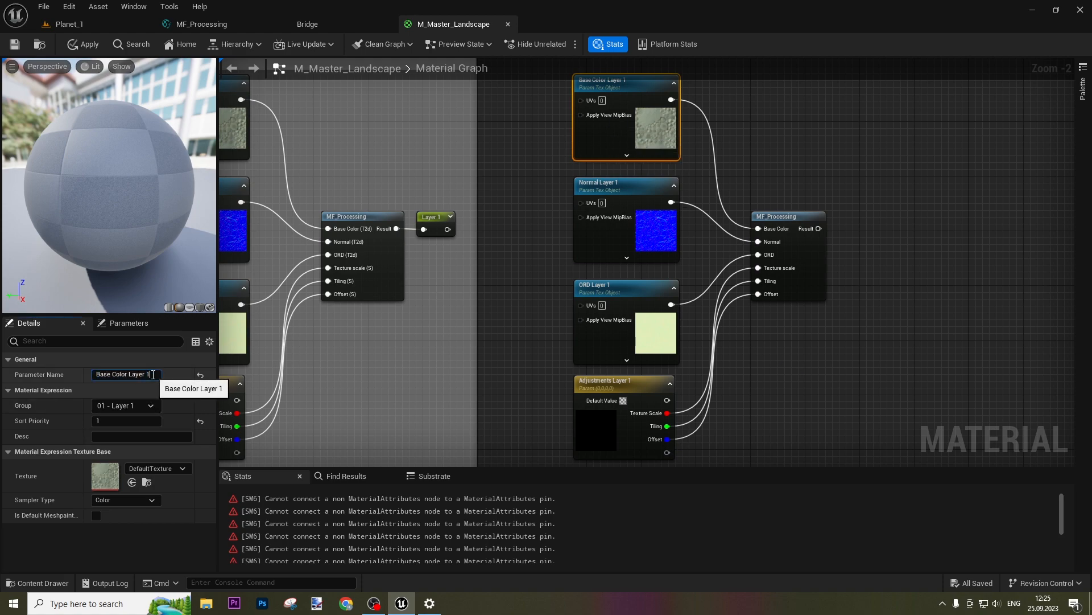
type("2")
key("Return")
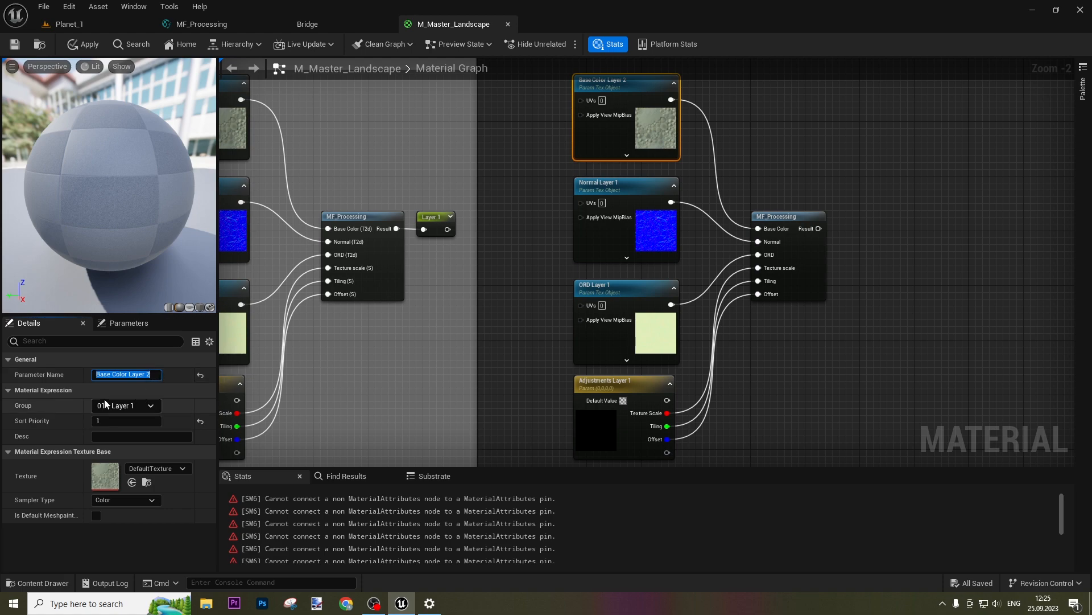
key("BackSpace")
type("2")
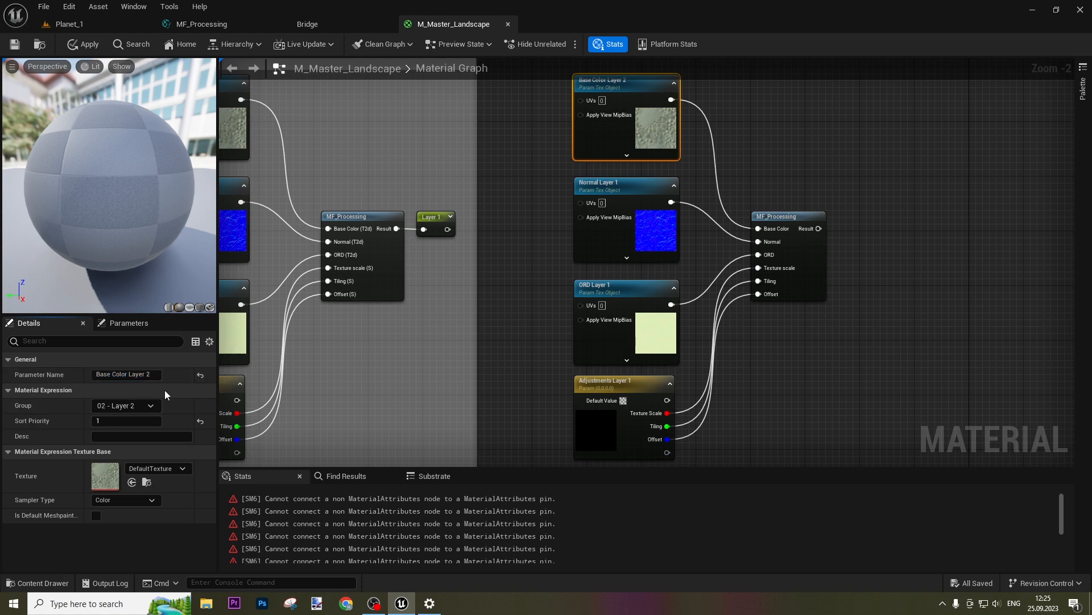
- Rename the copied normal parameter to Normal Layer 2 and assign it to group 02 - Layer 2
left_click(625, 227)
left_click(138, 376)
key("BackSpace")
type("2")
key("Return")
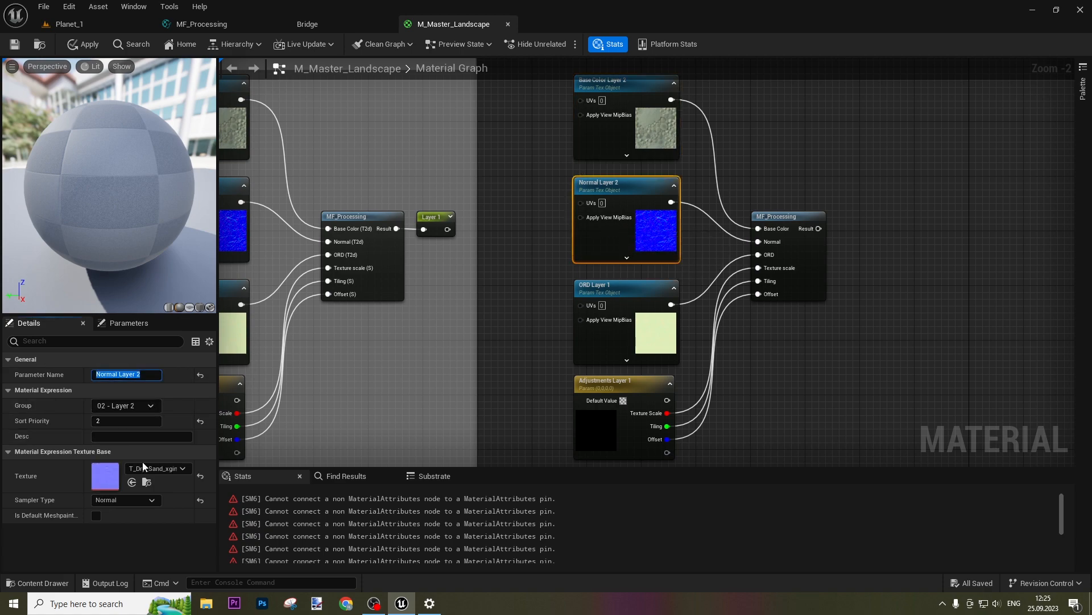
- Rename the copied ORD parameter to ORD Layer 2 and assign it to group 02 - Layer 2
left_click(621, 330)
left_click(139, 374)
key("BackSpace")
type("2")
key("Return")
left_click(150, 406)
left_click(116, 427)
- Rename the copied adjustments parameter to Adjustments Layer 2 and assign it to group 02 - Layer 2
left_click(620, 421)
left_click(150, 436)
left_click(159, 375)
key("BackSpace")
type("2")
key("Return")
left_click(40, 481)
left_click(136, 497)
left_click(138, 518)
- Paste another copy of the layer nodes to build the next material layer
left_click(791, 386)
scroll(790, 387, "down", 2)
key("ctrl+v")
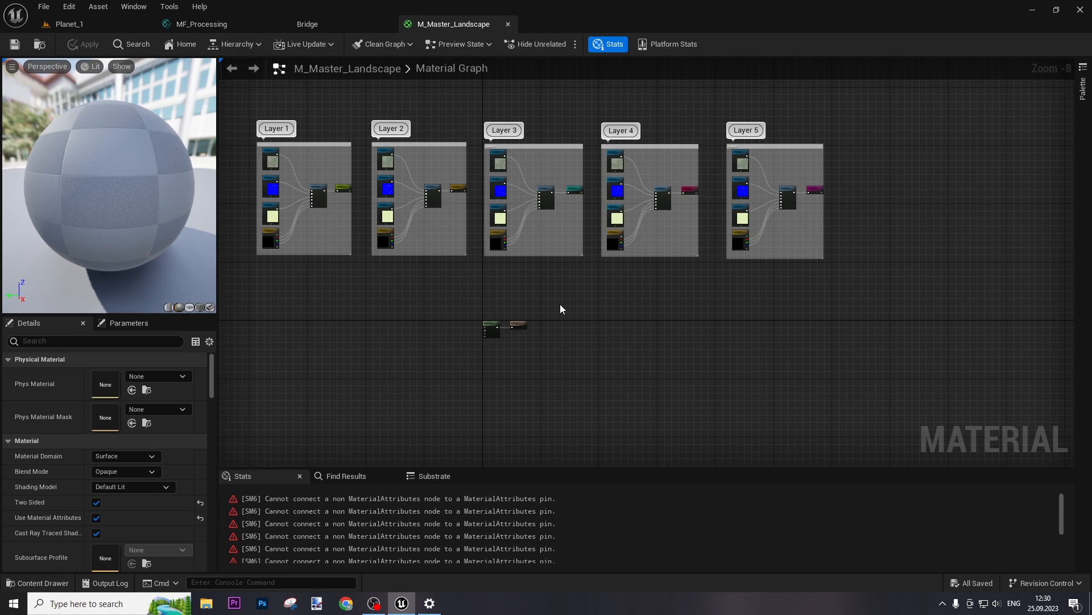
- Add a fifth layer element to the Landscape Layer Blend node
scroll(563, 276, "up", 2)
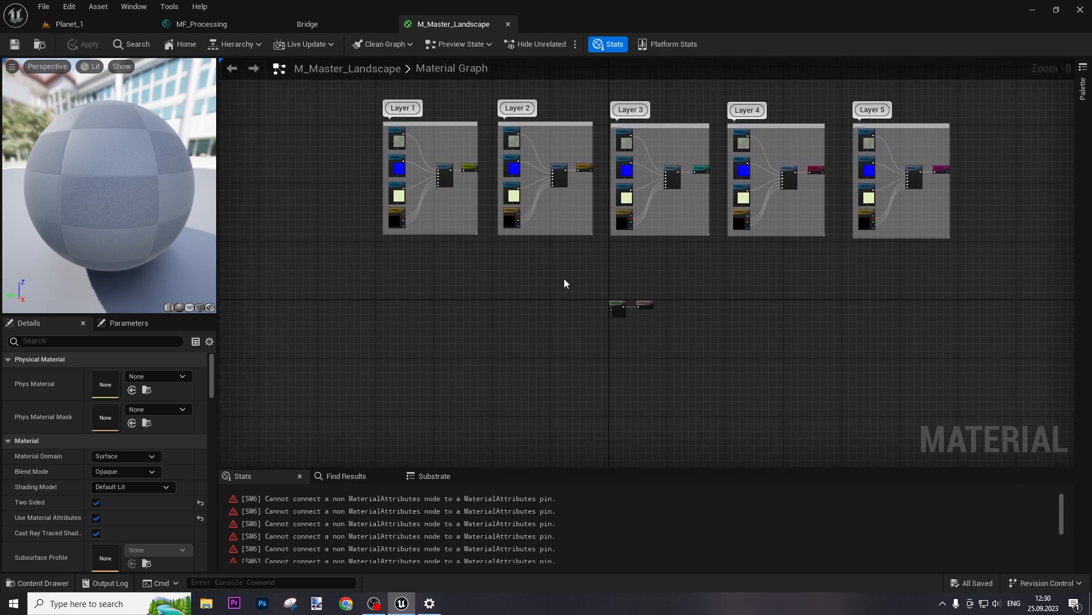
right_click_drag(619, 274, 591, 304)
scroll(589, 300, "up", 4)
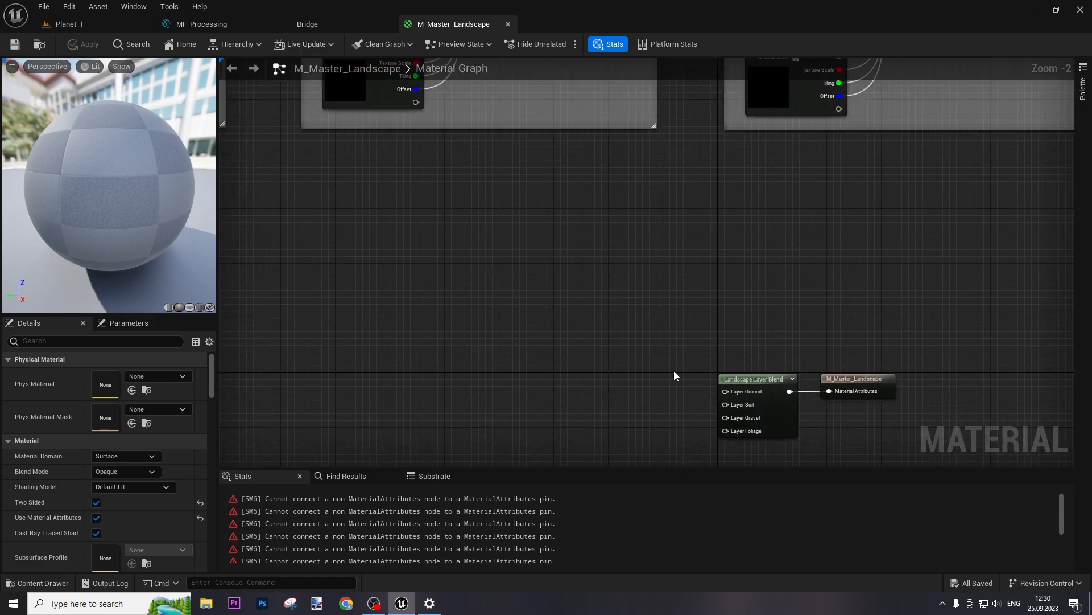
left_click(769, 402)
scroll(176, 456, "down", 6)
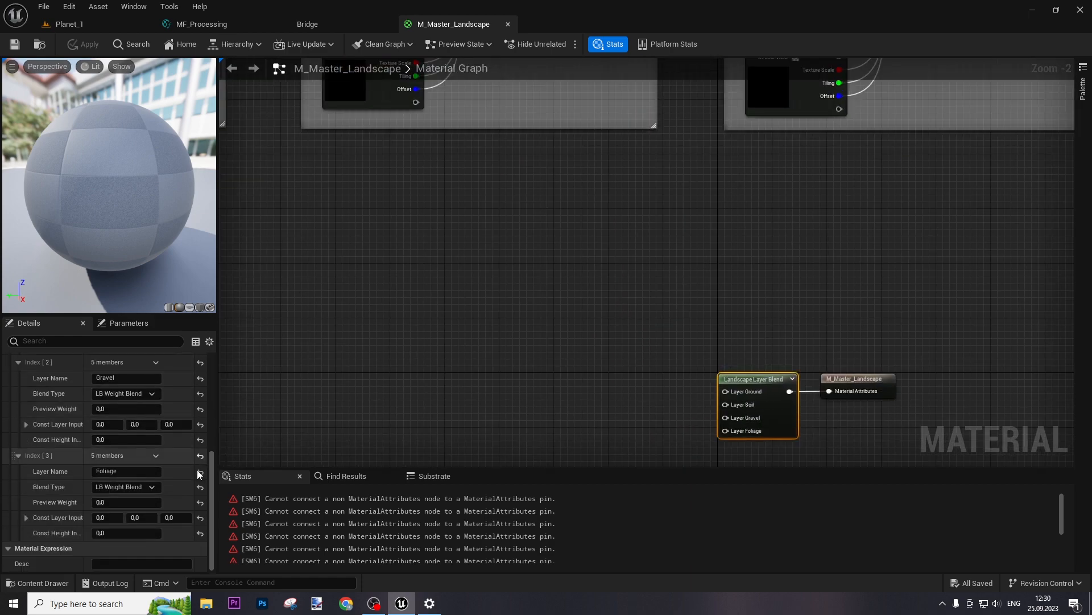
scroll(143, 477, "up", 6)
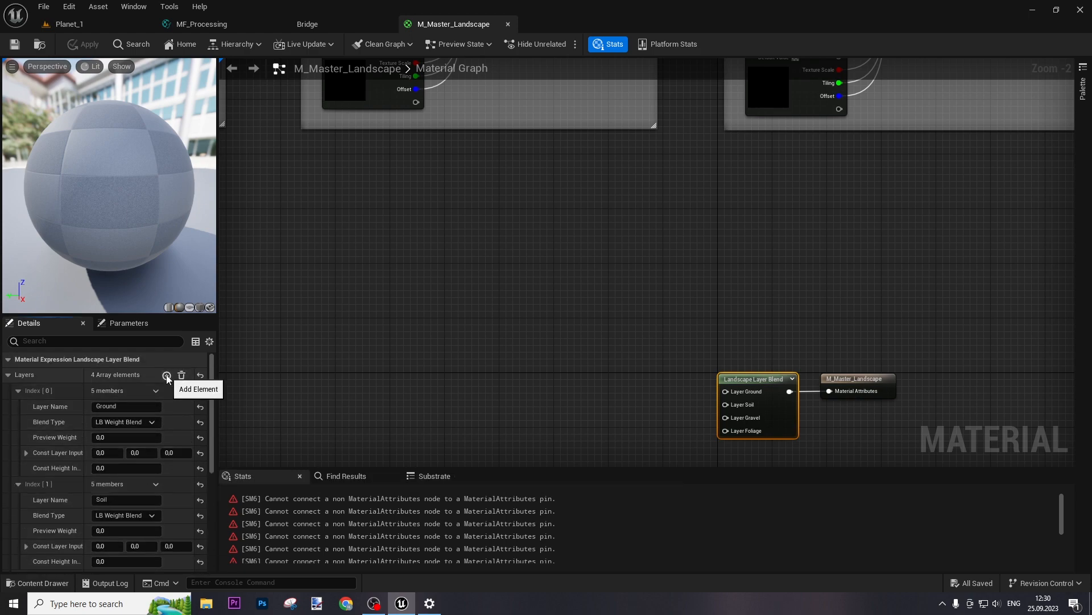
left_click(166, 375)
- Name the new blend layer Flow and reorder it ahead of the Foliage layer
right_click_drag(618, 385, 642, 293)
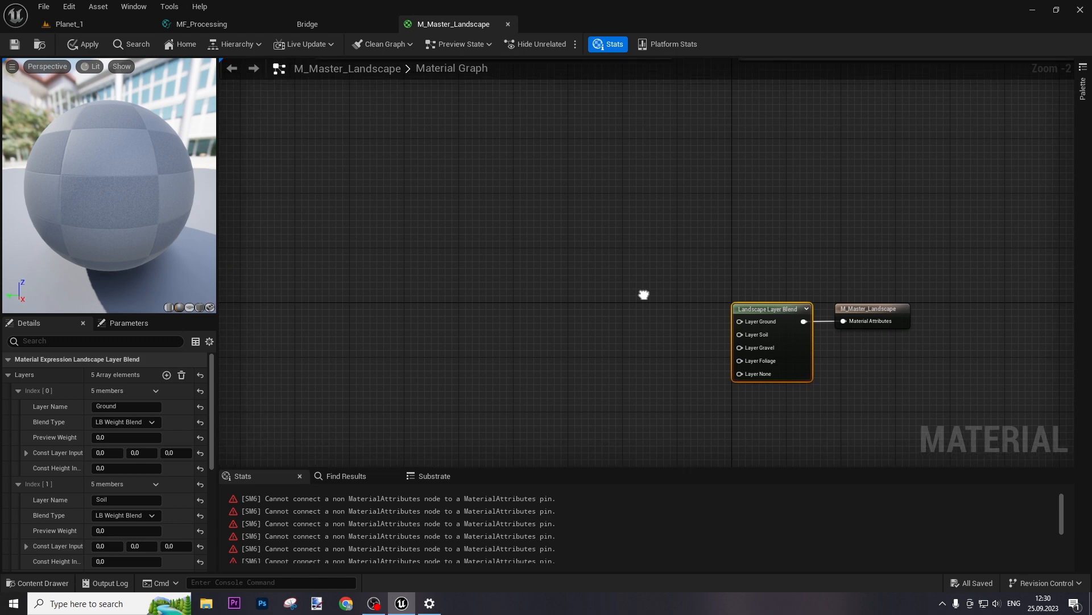
scroll(67, 476, "down", 6)
scroll(67, 474, "down", 3)
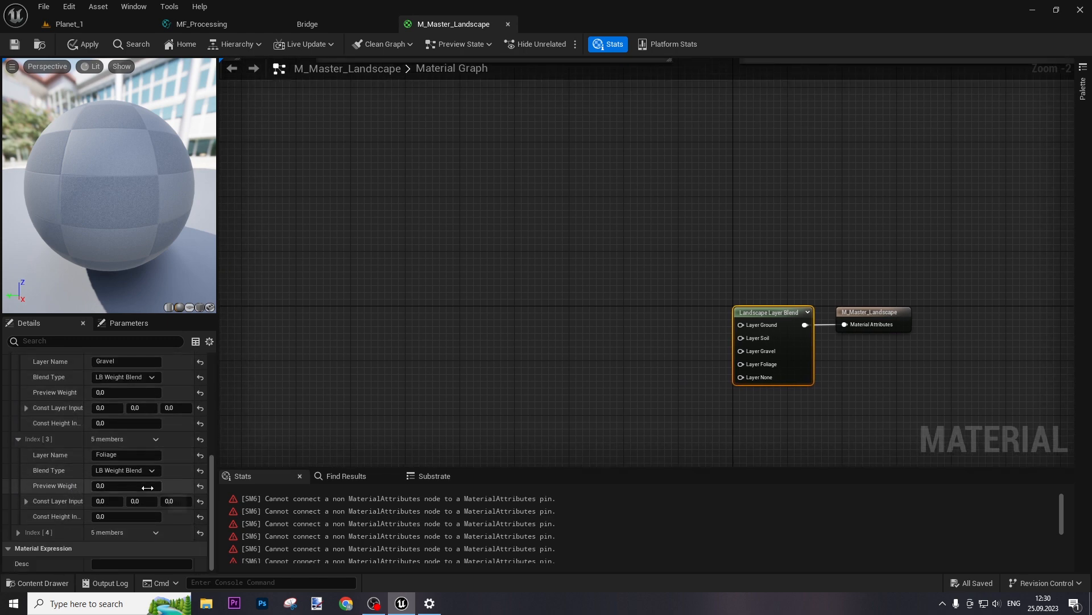
left_click(18, 532)
scroll(34, 512, "down", 4)
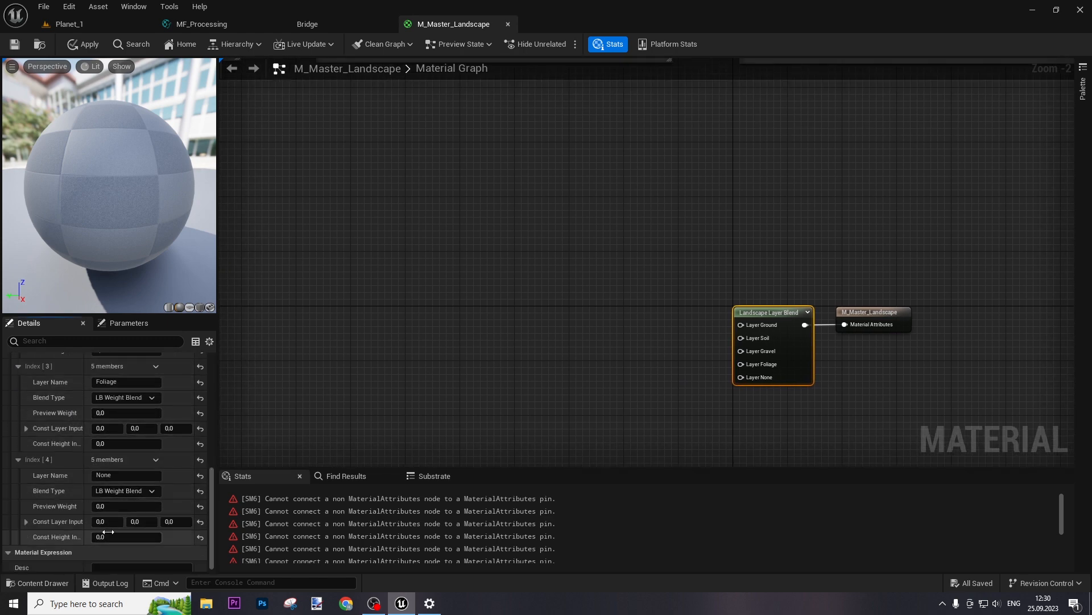
left_click(95, 474)
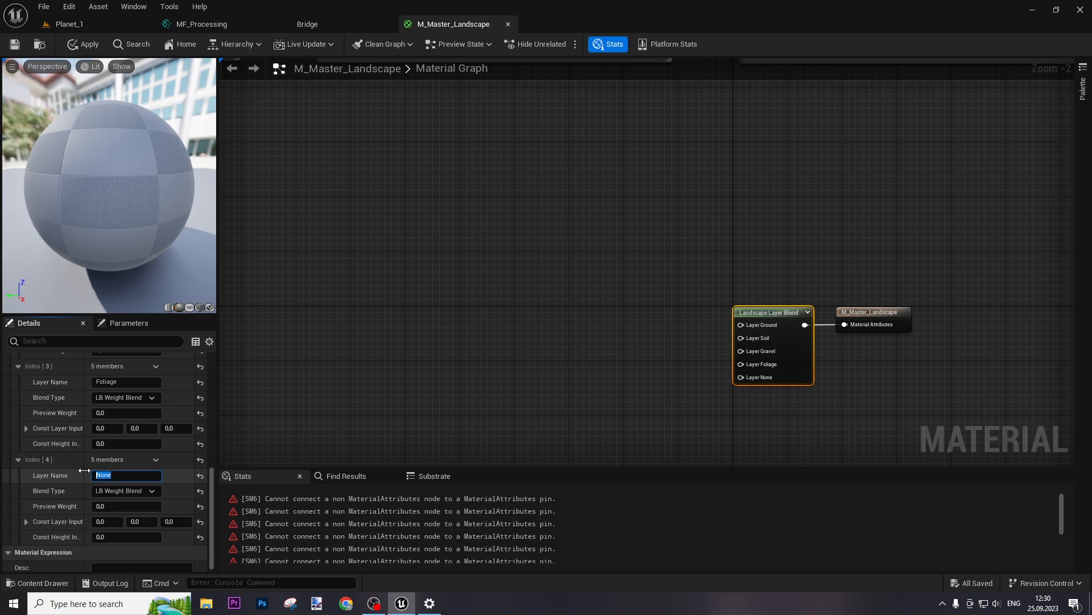
type("Flow")
key("Return")
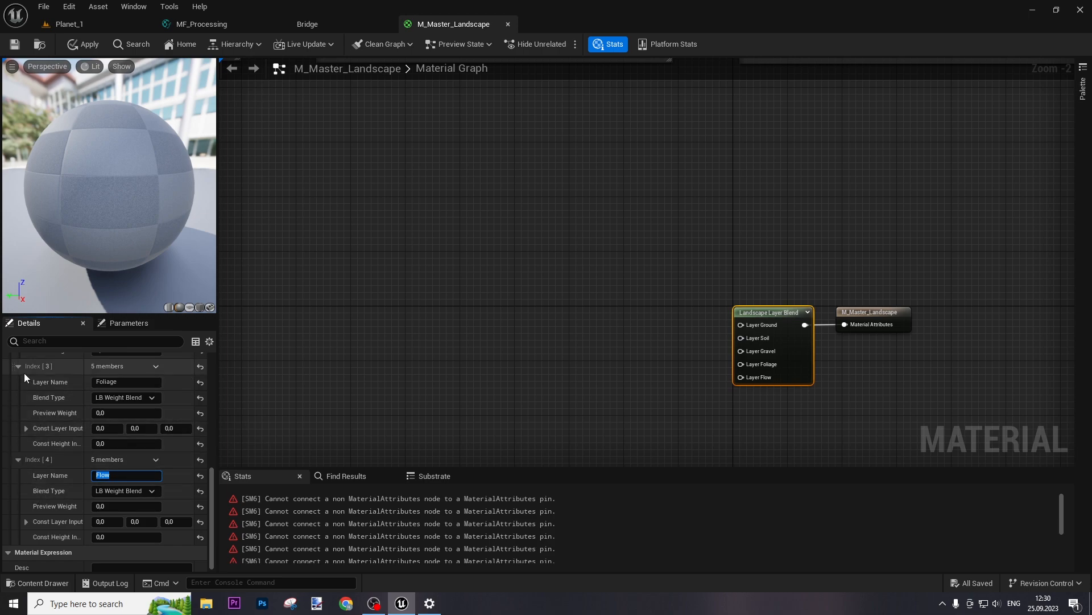
left_click_drag(10, 364, 12, 465)
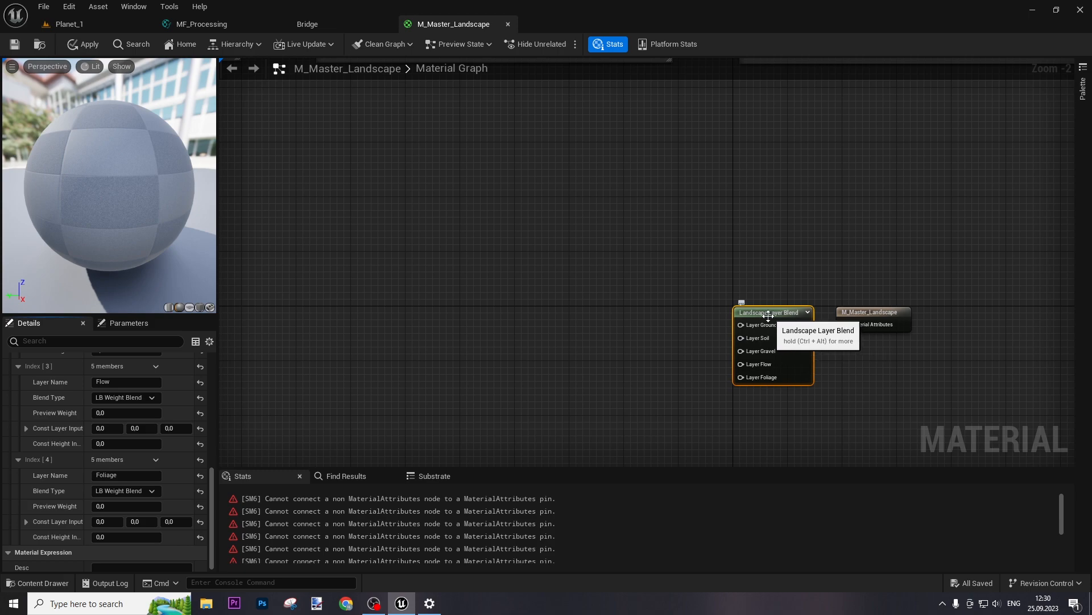
- Add the named reroute nodes for Layer 1, Layer 2 and Layer 3 near the Landscape Layer Blend node
right_click(624, 308)
type("layer")
key("Return")
right_click(618, 390)
type("layer 2")
key("Return")
right_click(524, 349)
type("layer 3")
key("Return")
- Add the named reroute nodes for Layer 4 and Layer 5 near the Landscape Layer Blend node
right_click(514, 318)
type("layer")
key("Down")
key("Down")
key("Down")
key("Return")
right_click(550, 272)
type("layer")
key("Down")
key("Down")
key("Down")
key("Down")
key("Return")
- Line up the reroute nodes and connect Layer 1 to the Ground input and Layer 2 to the Soil input
left_click_drag(563, 286, 604, 422)
left_click_drag(656, 323, 741, 324)
left_click_drag(643, 403, 646, 347)
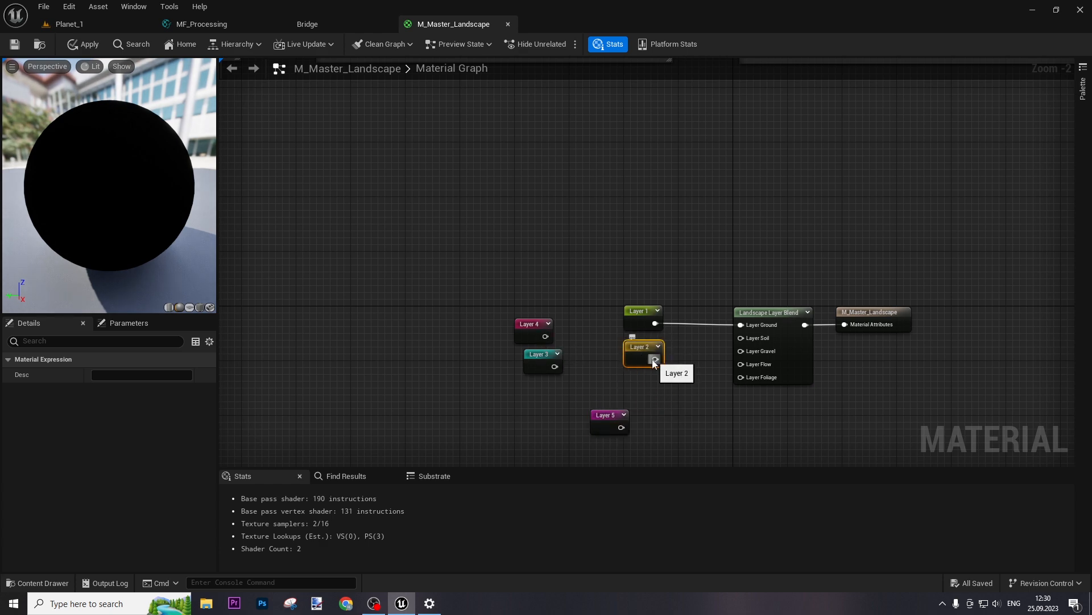
left_click_drag(656, 359, 741, 338)
- Connect Layer 3 to Gravel, Layer 4 to Flow and Layer 5 to Foliage, and align the blend and material output nodes with them
left_click_drag(554, 366, 633, 437)
left_click_drag(529, 334, 740, 364)
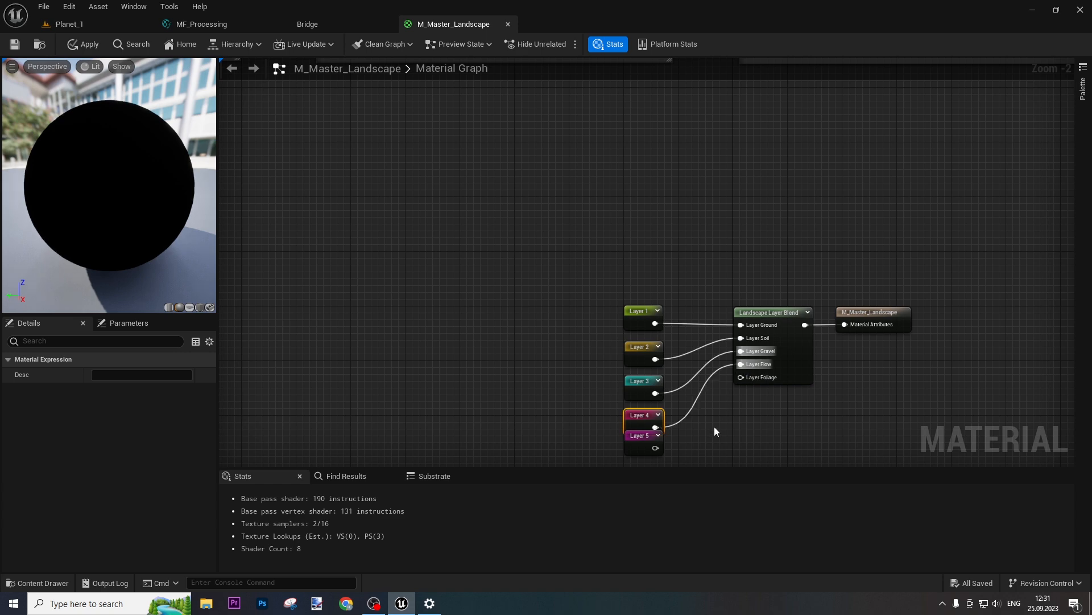
left_click_drag(640, 446, 741, 329)
left_click_drag(787, 266, 766, 300)
left_click_drag(865, 263, 847, 295)
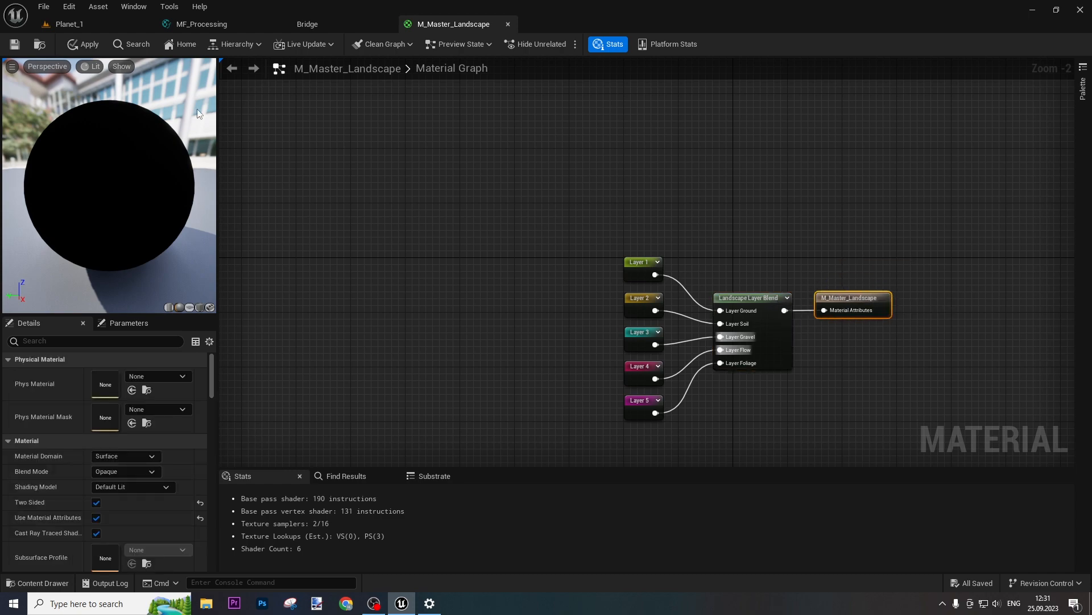
- Apply the material changes and rename the Landscape Layer Blend node's Ground layer as 1
left_click(98, 43)
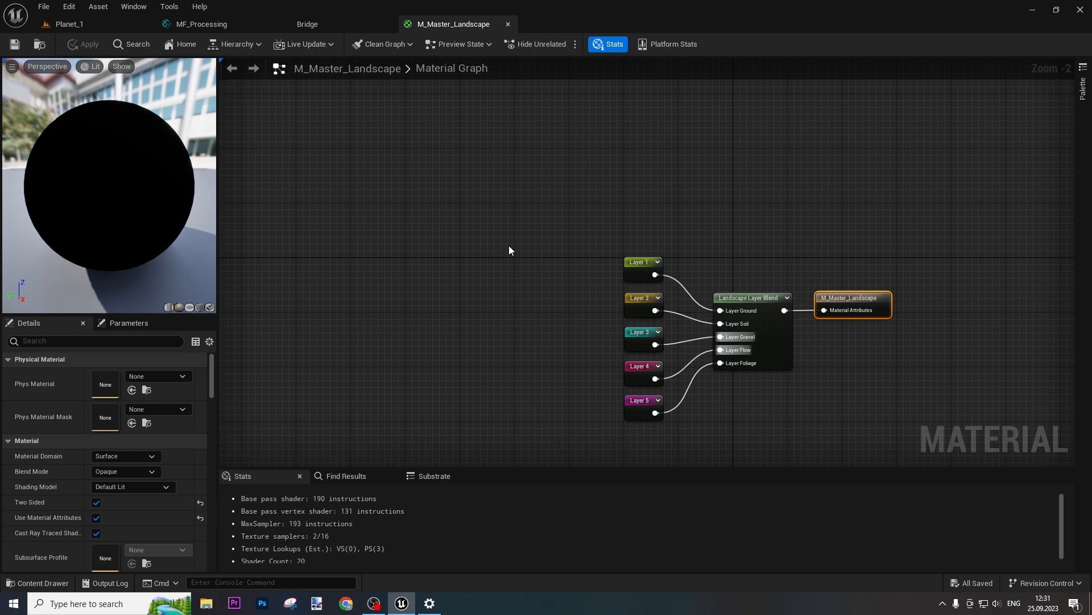
left_click(759, 344)
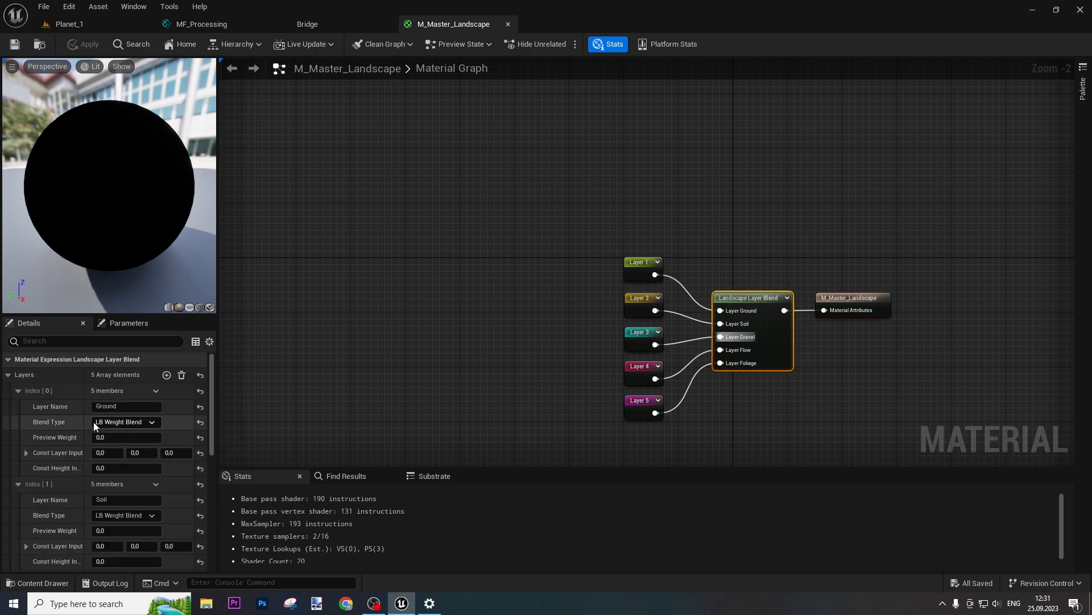
left_click(114, 407)
key("BackSpace")
type("Layer 1")
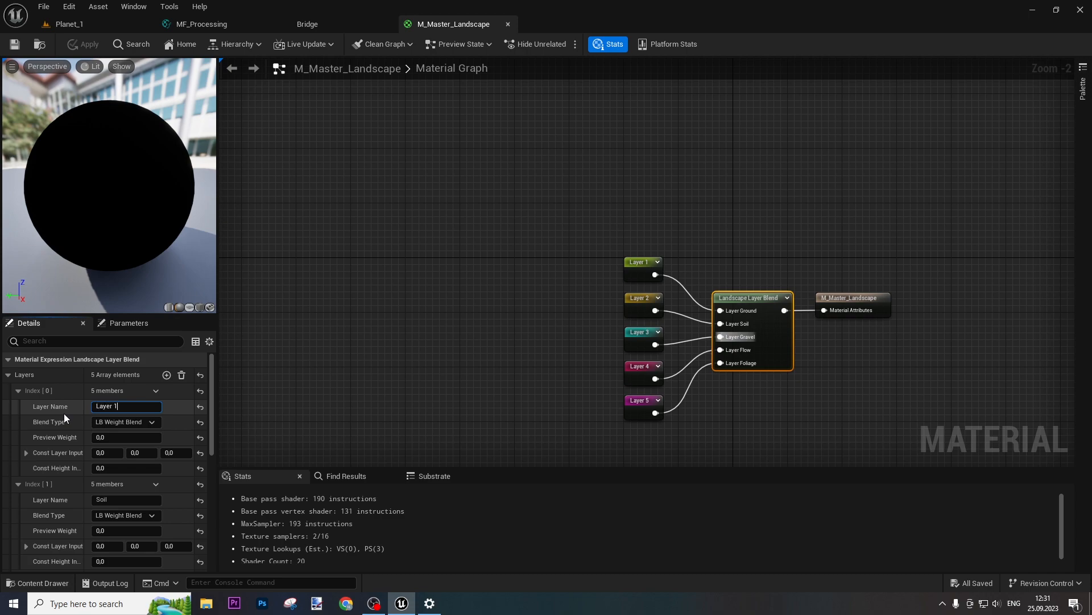
key("Return")
type("1")
key("Return")
- Rename the blend node's Soil layer as 2 and its Gravel layer as 3
left_click(121, 499)
type("2")
scroll(119, 494, "down", 3)
left_click(118, 483)
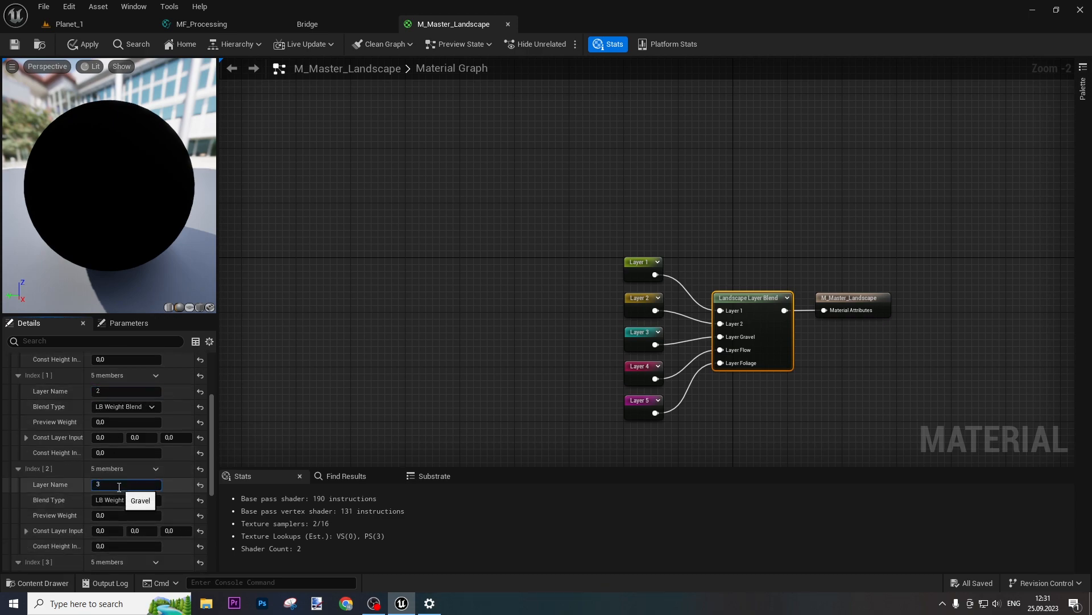
type("3")
- Rename the blend node's Flow layer as 4 and apply the material changes
scroll(114, 493, "down", 2)
left_click(115, 504)
type("4")
scroll(114, 495, "down", 3)
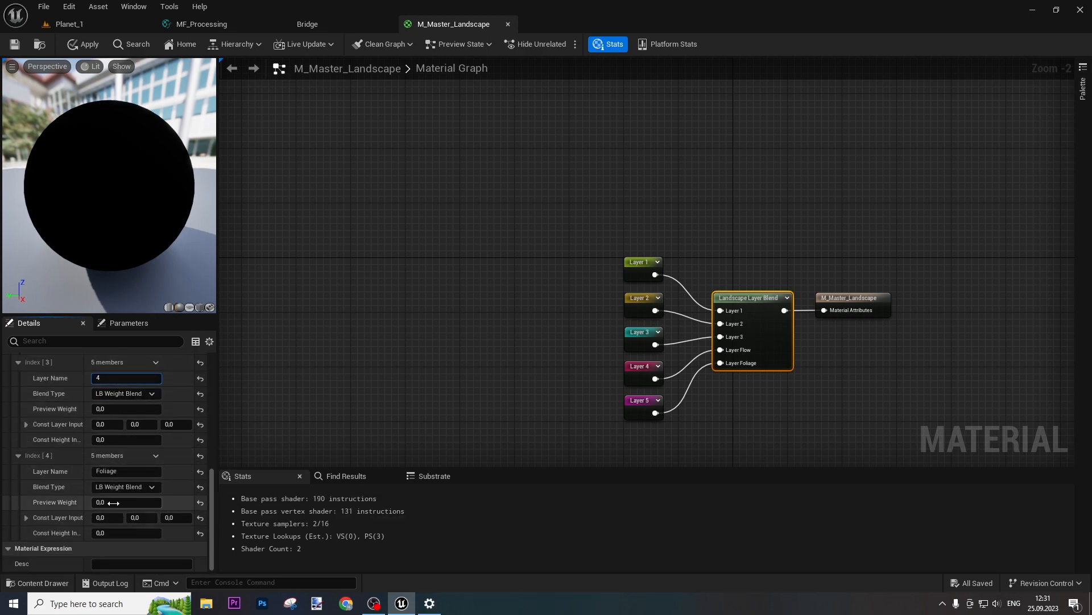
left_click(121, 475)
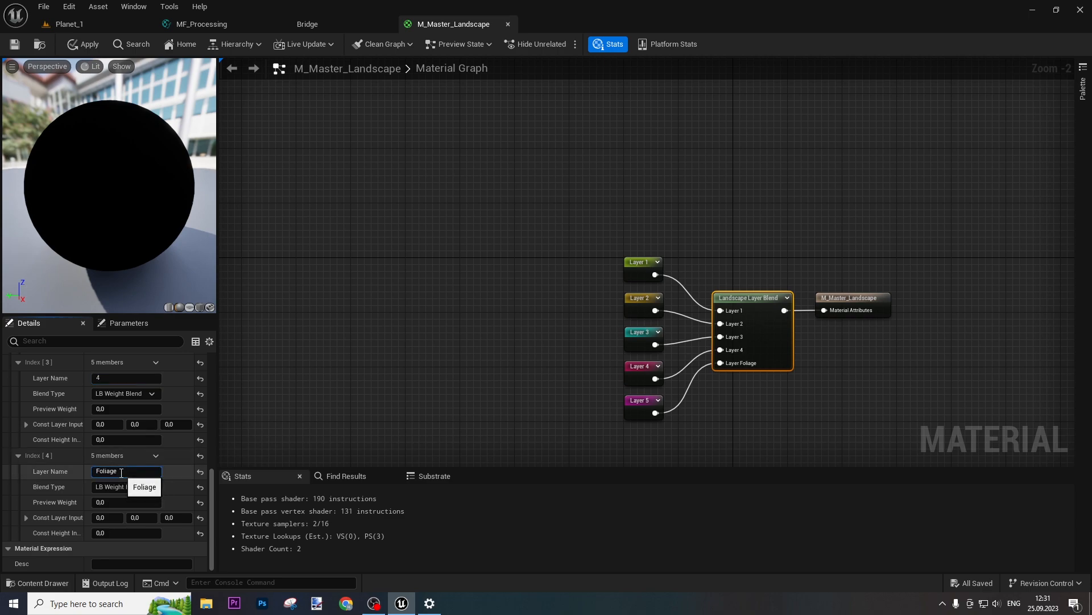
left_click(439, 361)
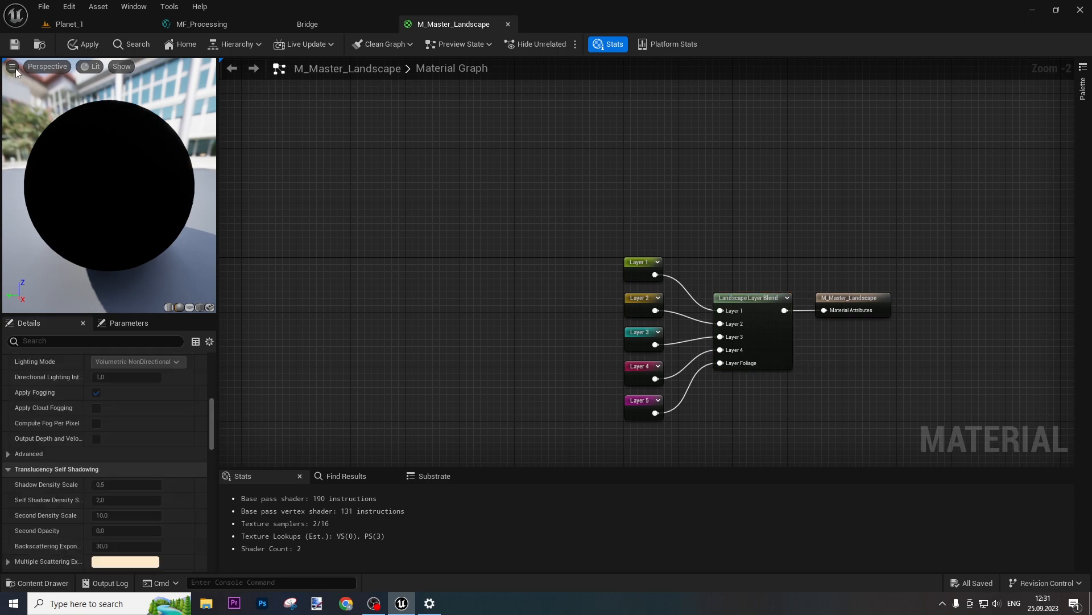
left_click(84, 48)
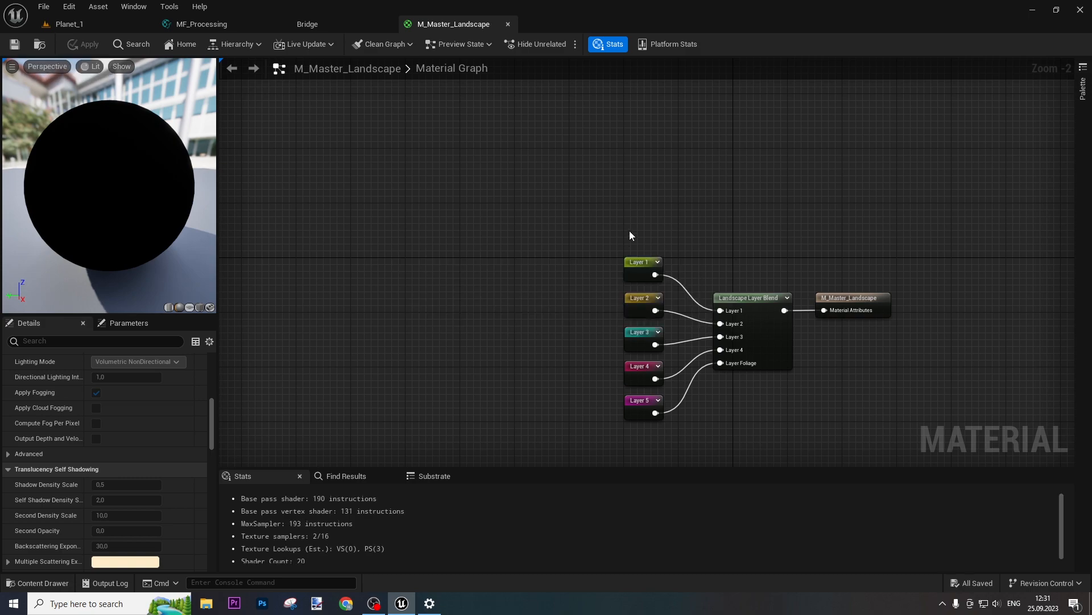
- Close the master material and open the MI_Planet_1 material instance from the Landscape_Material folder
left_click(508, 23)
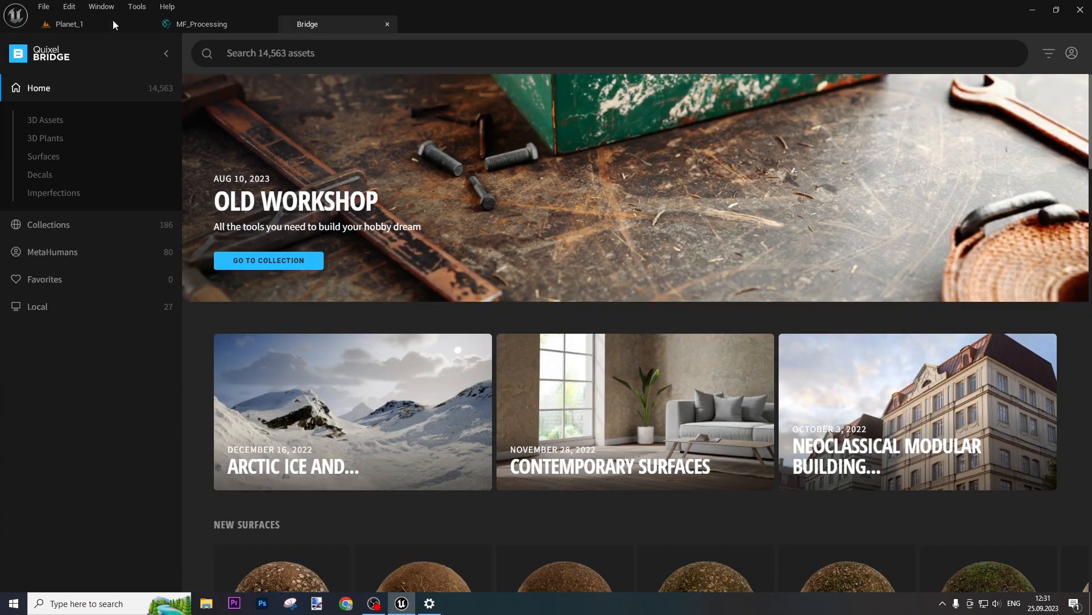
left_click(74, 23)
left_click(396, 416)
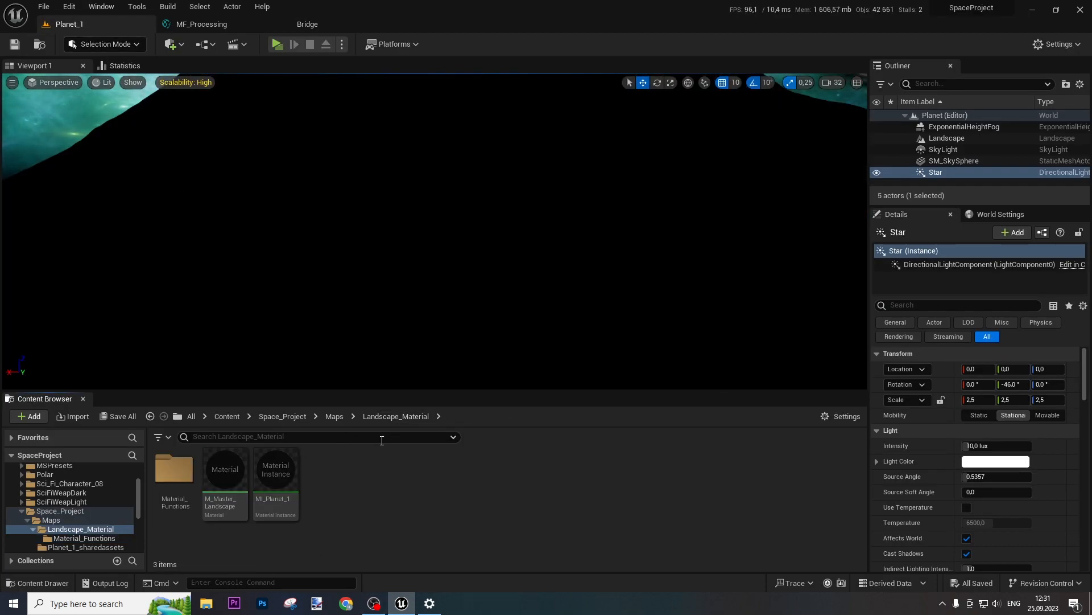
left_click(288, 480)
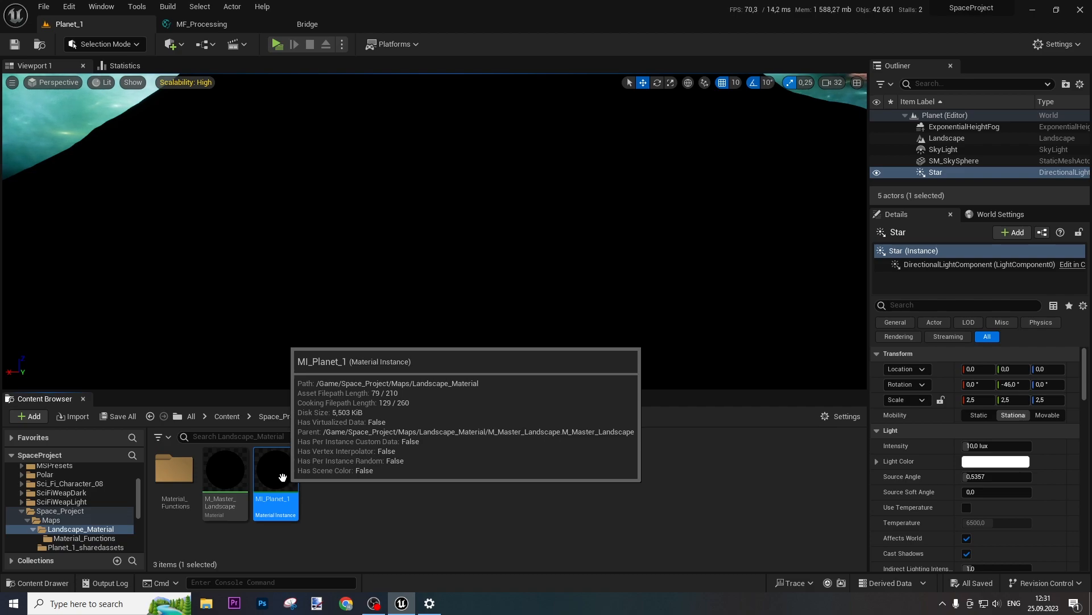
double_click(283, 477)
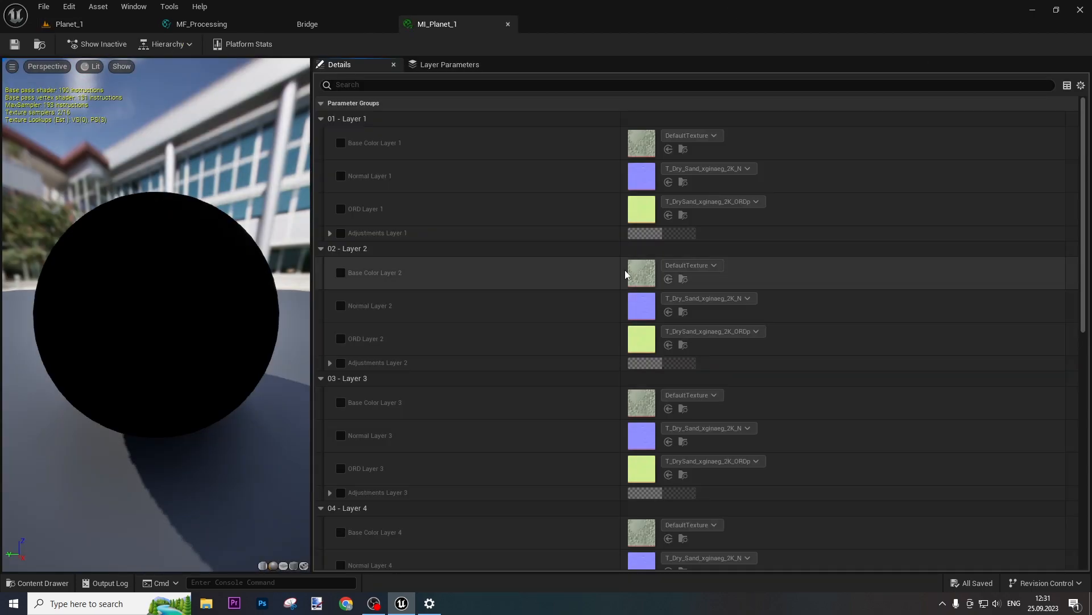
- Return to the Planet_1 level and open the Megascans Surfaces folder in the project content
left_click(61, 24)
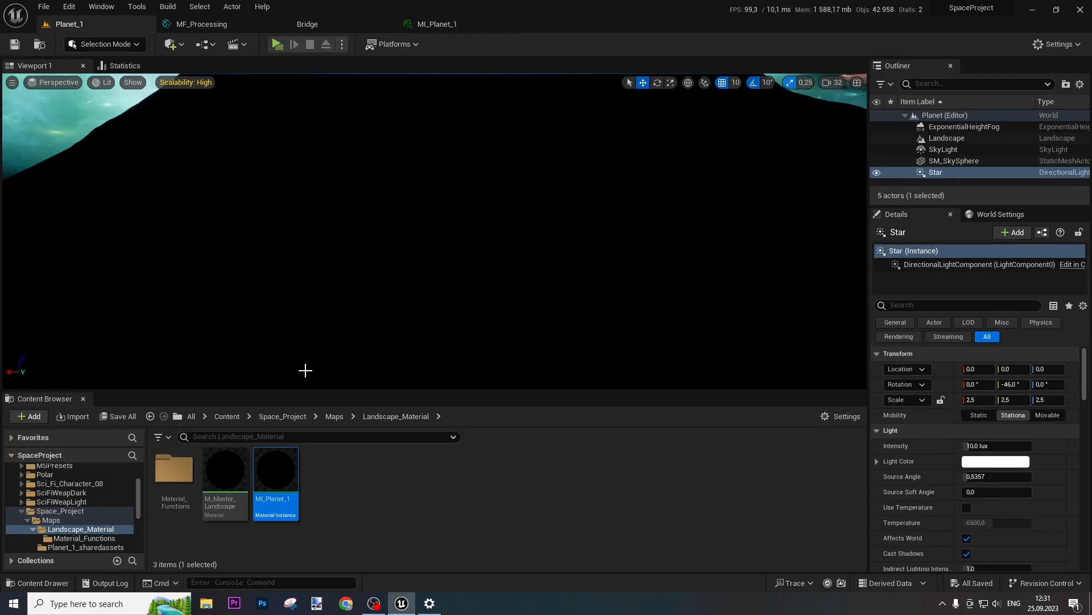
left_click(227, 417)
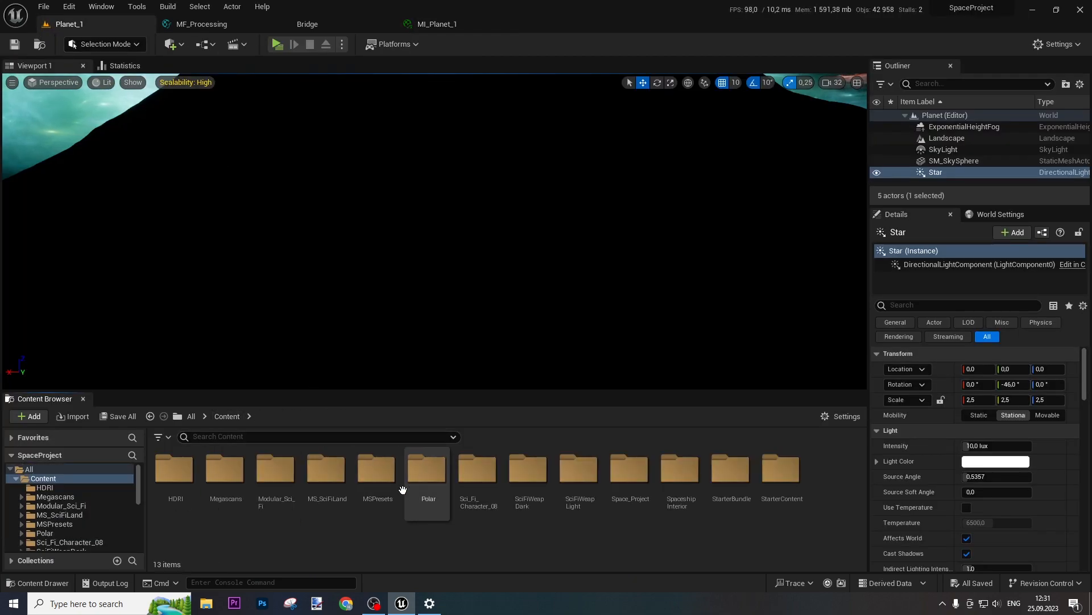
double_click(211, 477)
double_click(174, 470)
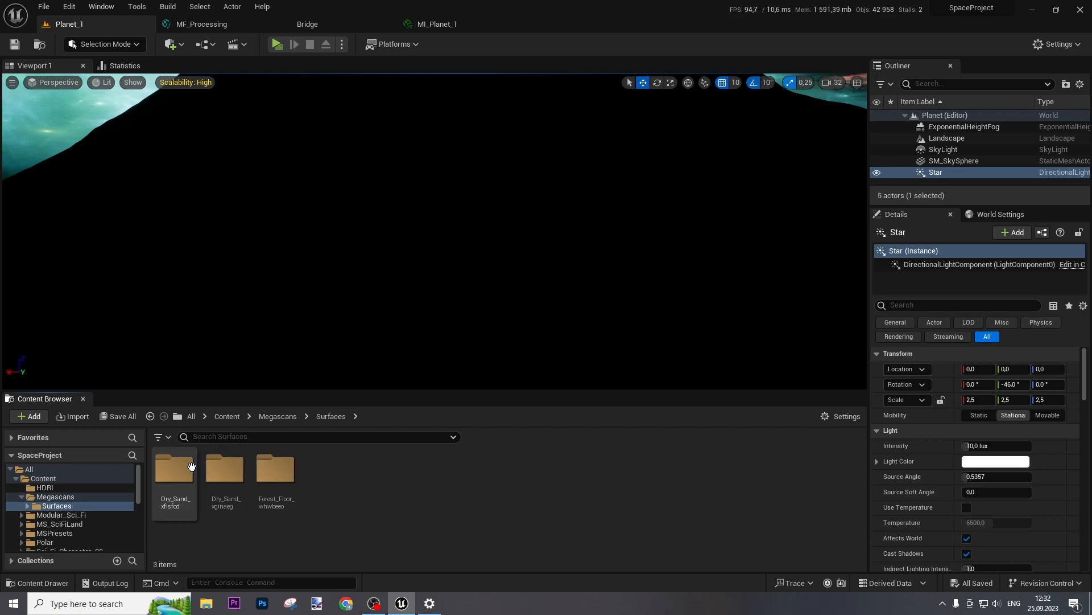
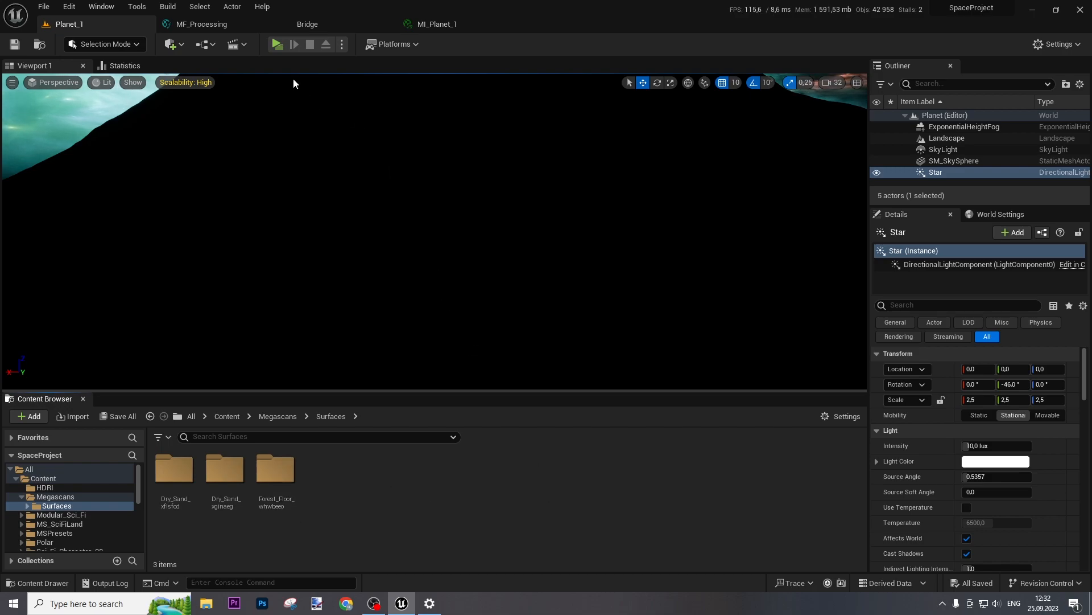
- Search the Quixel Bridge surfaces for Road and narrow the results to the Ground category
left_click(327, 24)
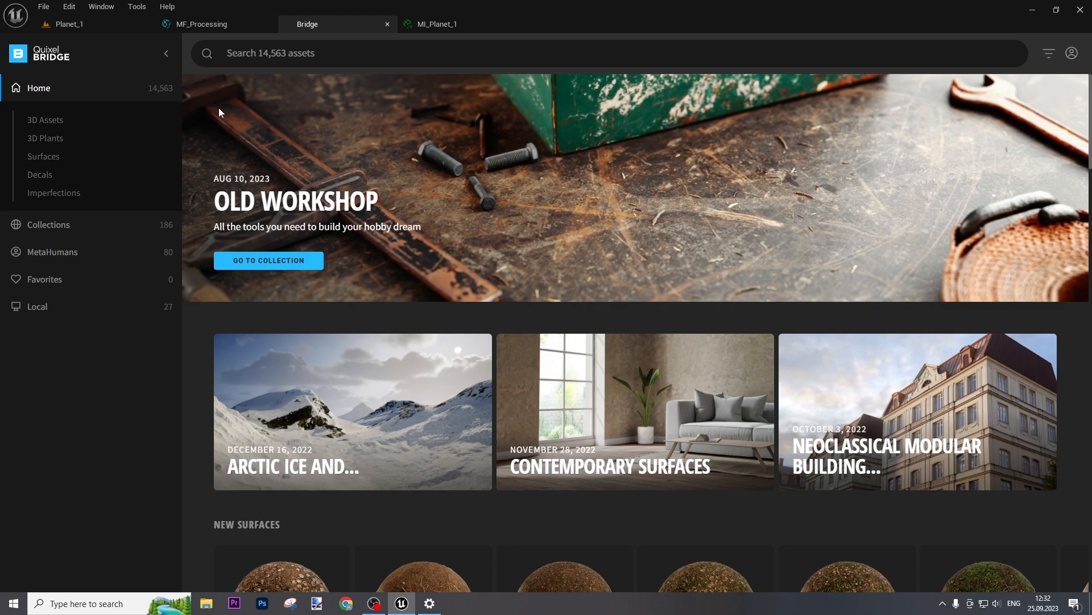
left_click(83, 159)
left_click(407, 53)
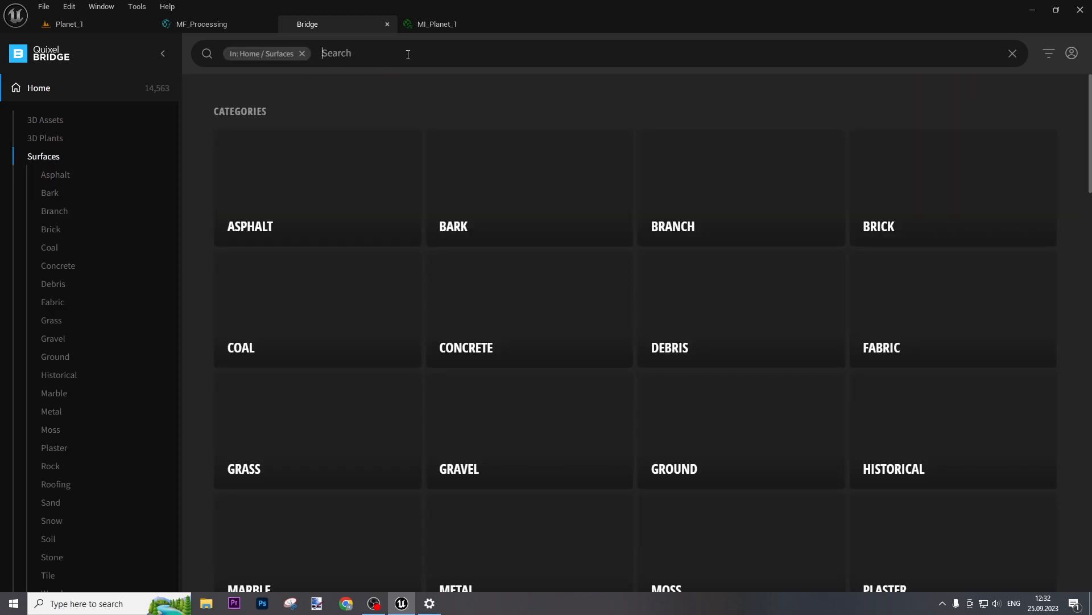
type("road")
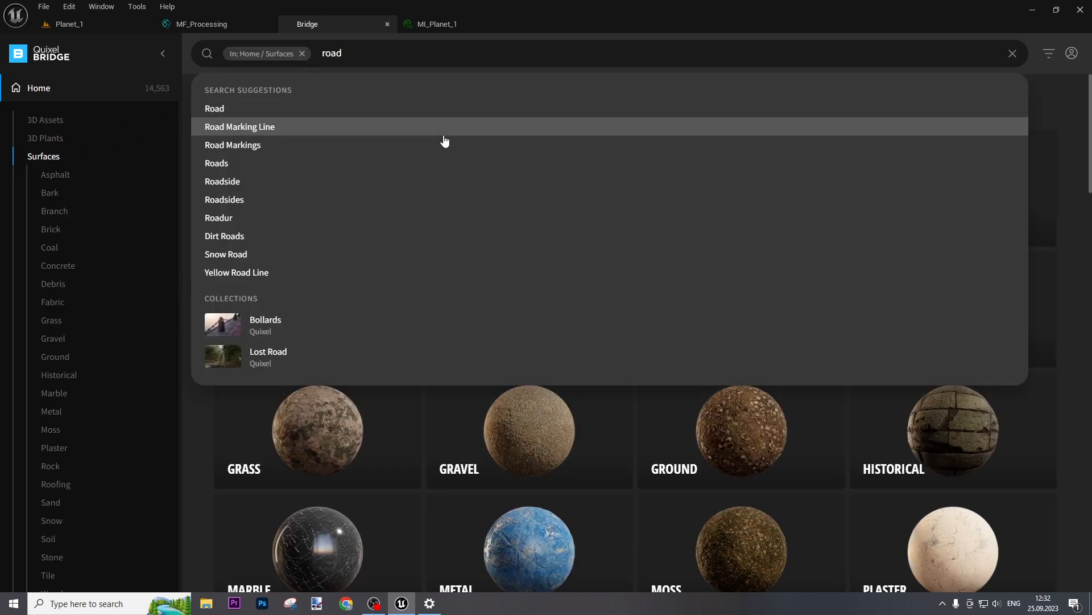
left_click(224, 109)
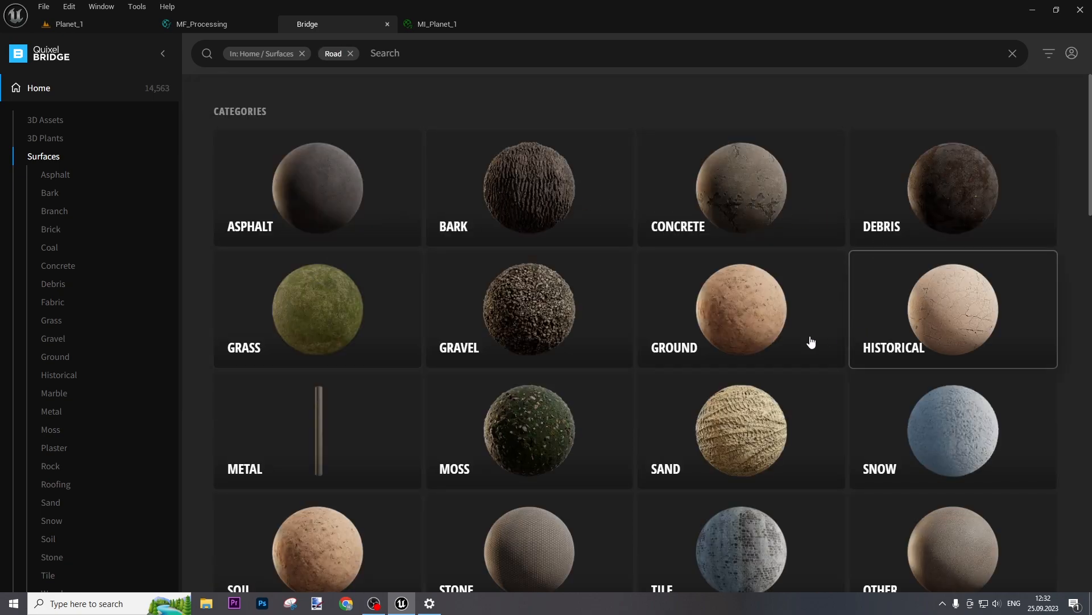
left_click(724, 323)
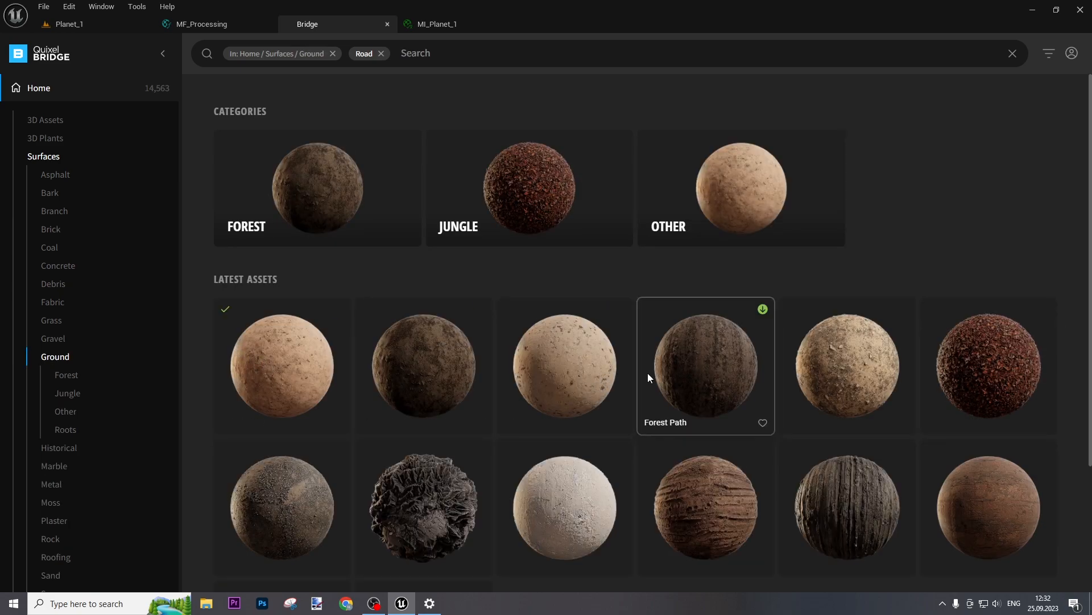
- Preview several ground surfaces, download Dirt Ground in Medium Quality and add it to the project
scroll(939, 370, "down", 3)
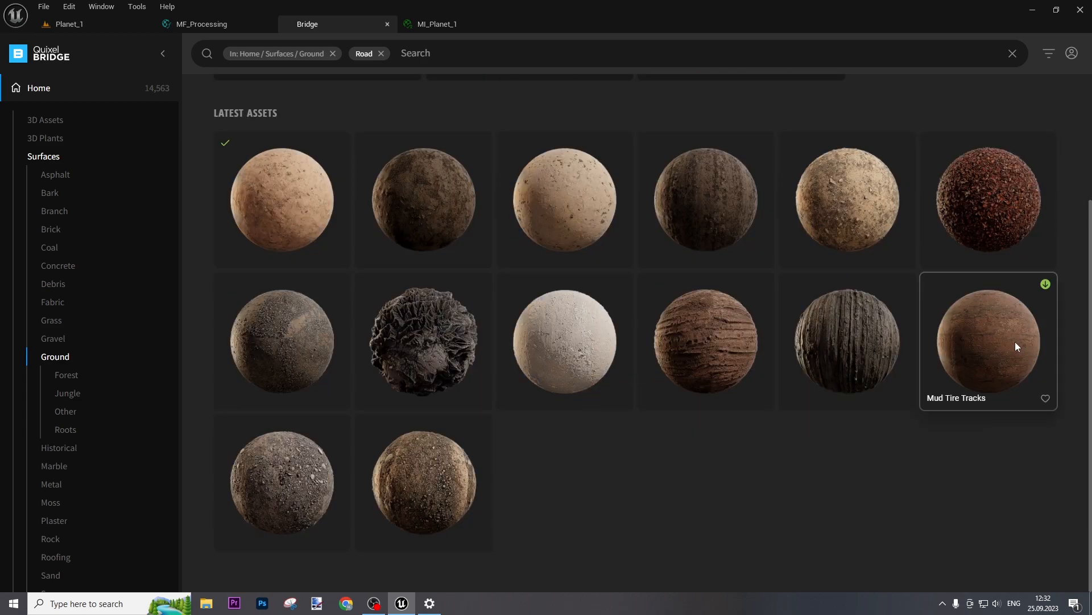
left_click(1011, 349)
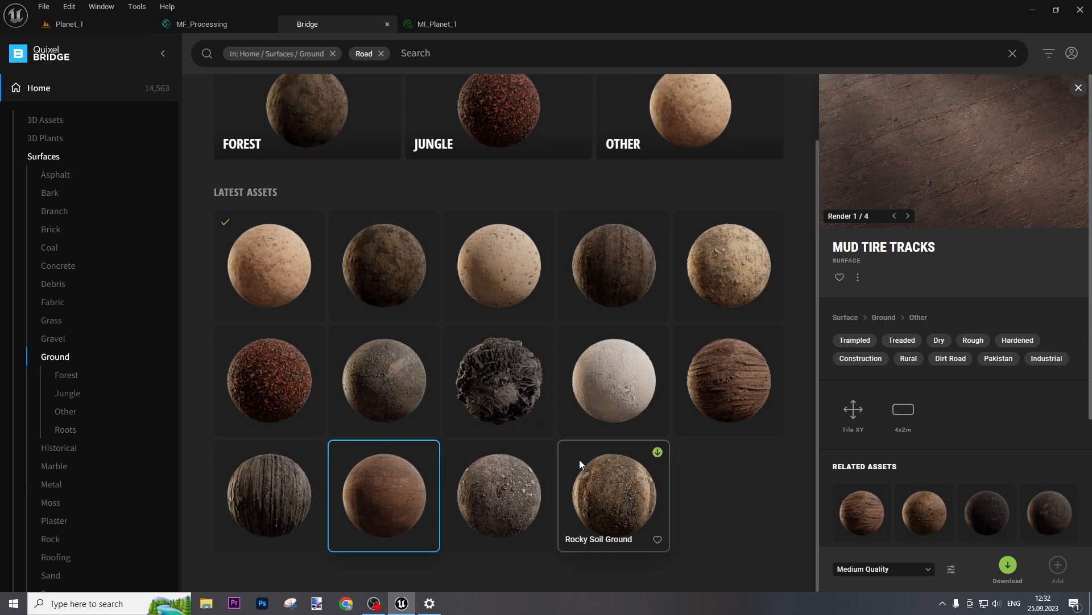
left_click(592, 478)
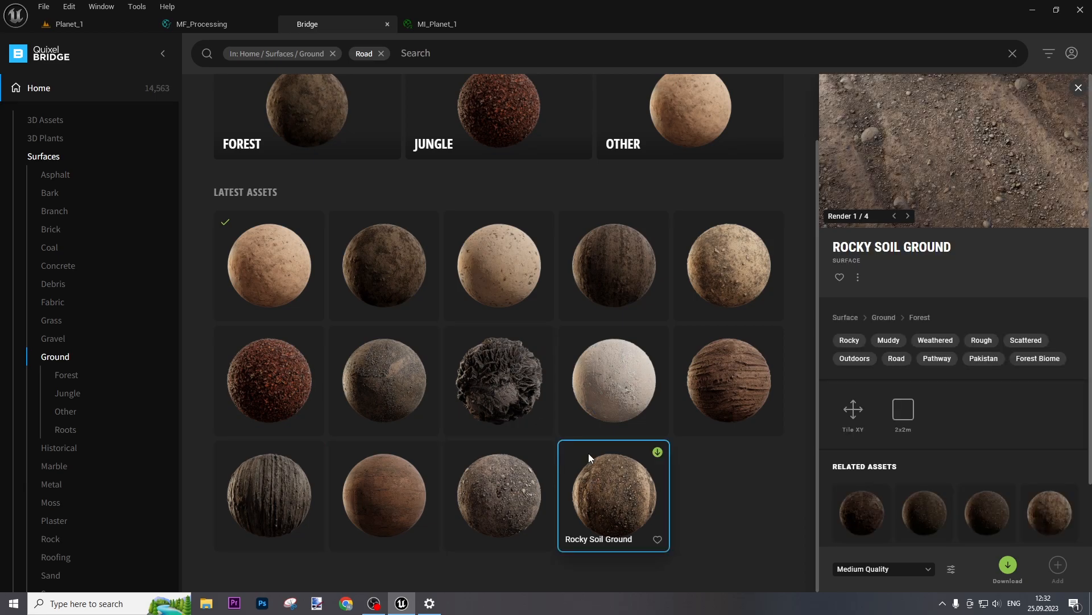
left_click(609, 383)
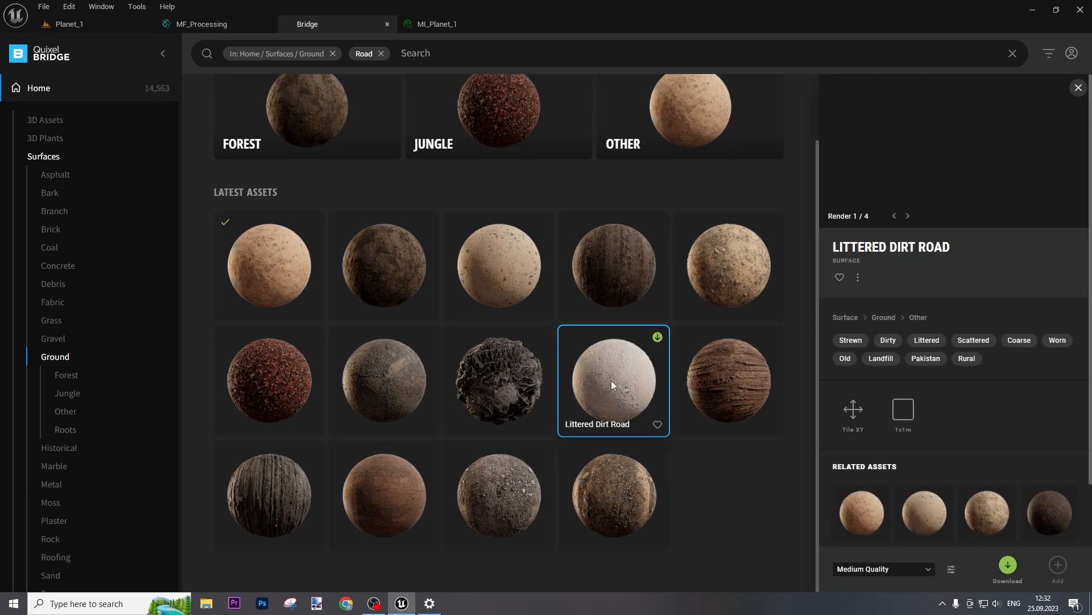
left_click(729, 265)
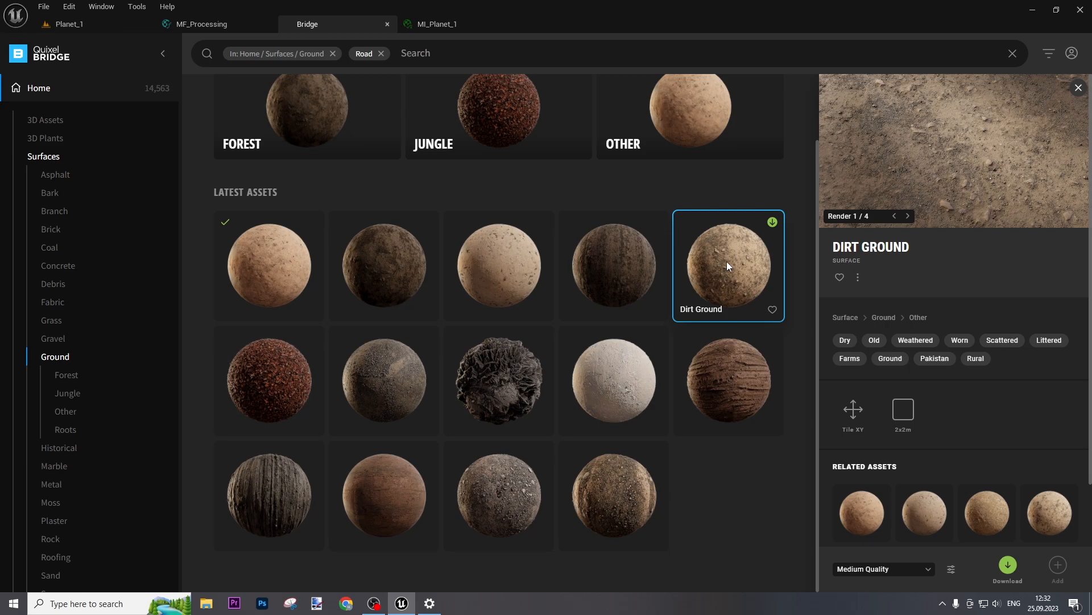
left_click(587, 281)
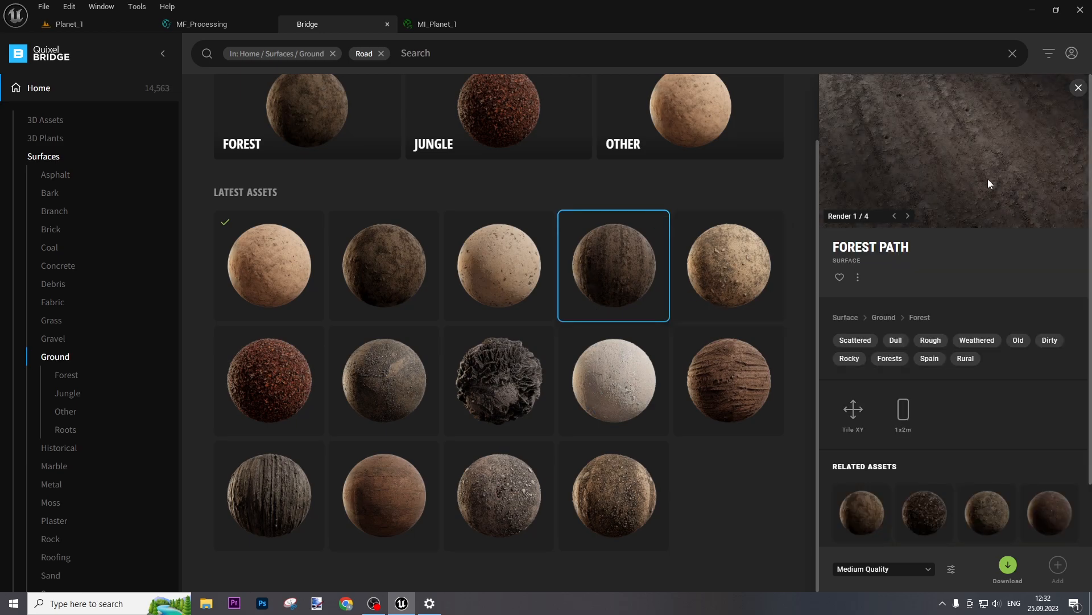
left_click(730, 259)
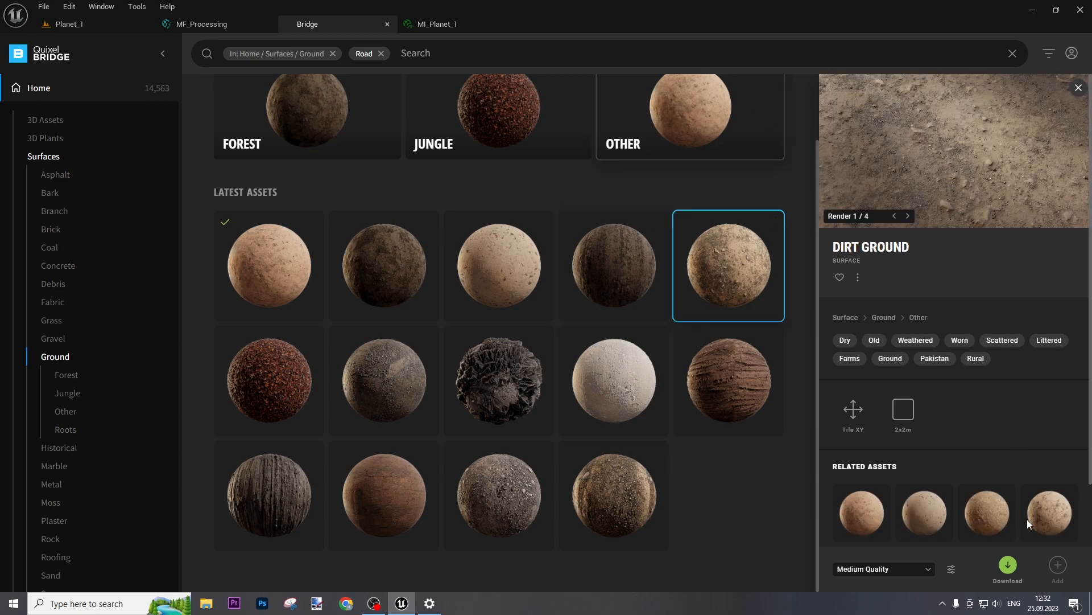
left_click(1008, 565)
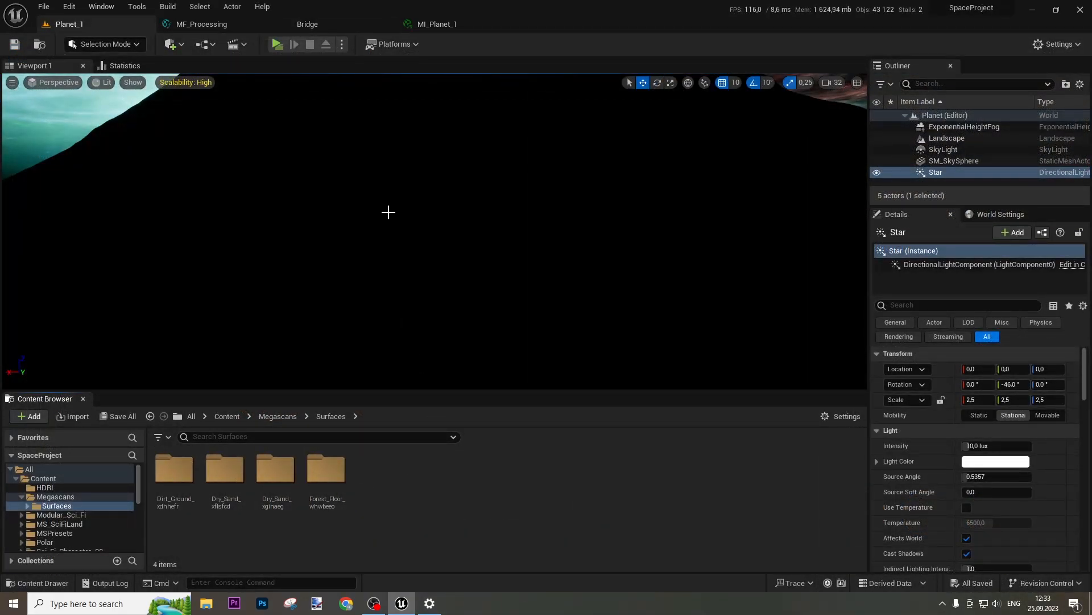
- Filter the Surfaces folder contents to show only textures
left_click(162, 438)
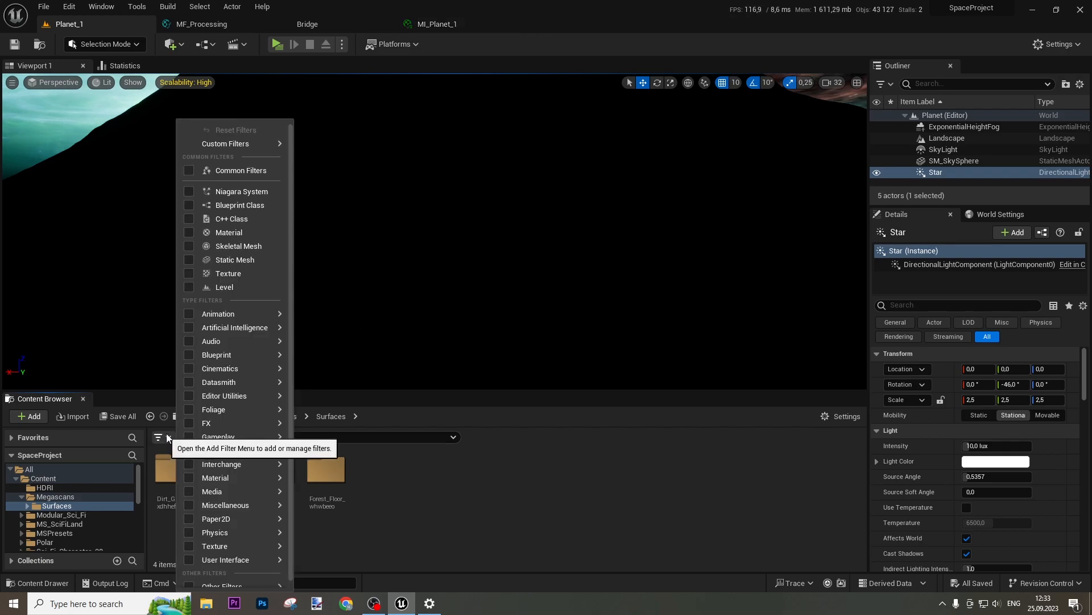
left_click(187, 273)
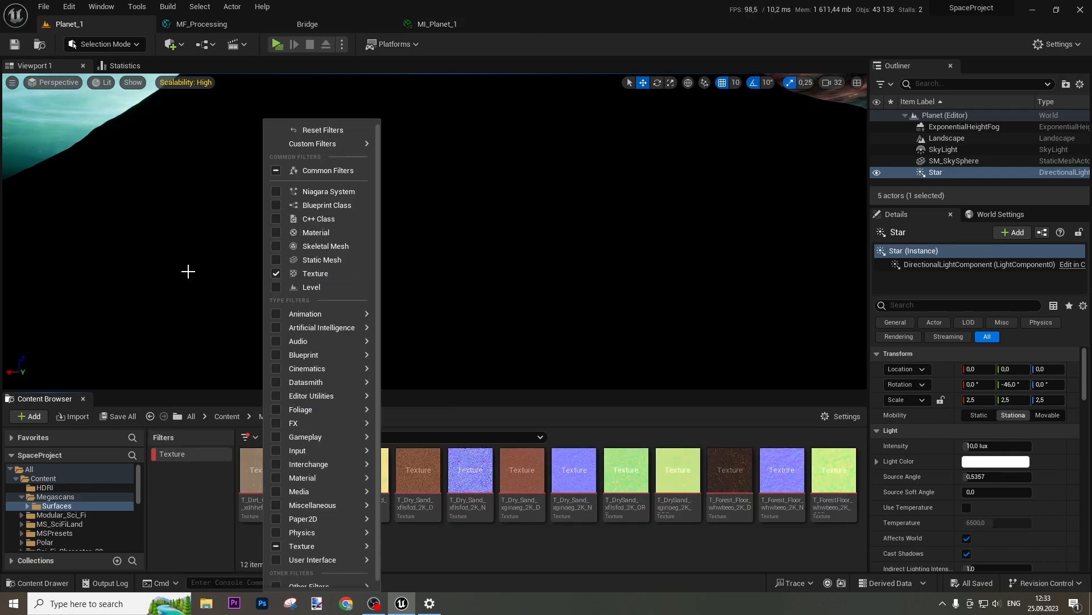
left_click(495, 544)
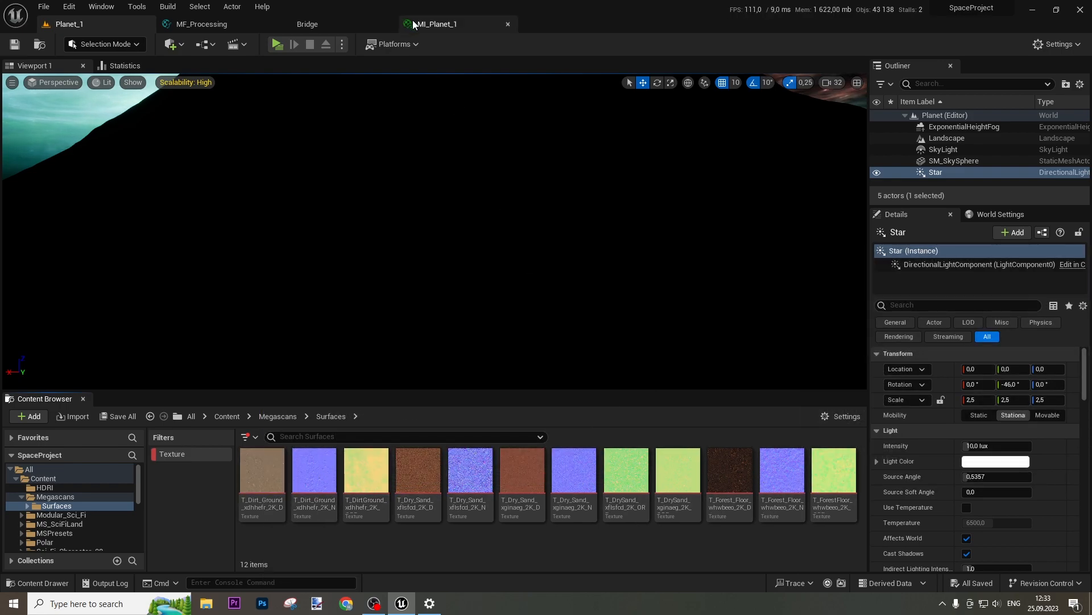
- Undock MI_Planet_1 into a taller floating window and place it over the Planet_1 level with the surface textures still accessible
left_click_drag(425, 22, 703, 164)
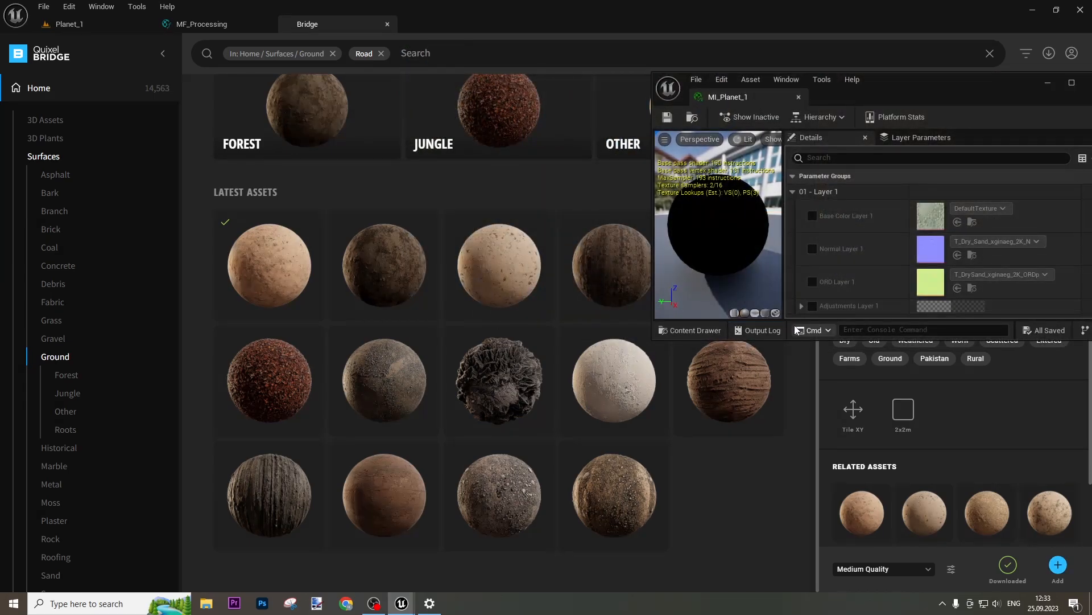
left_click_drag(806, 341, 775, 557)
left_click_drag(895, 83, 800, 79)
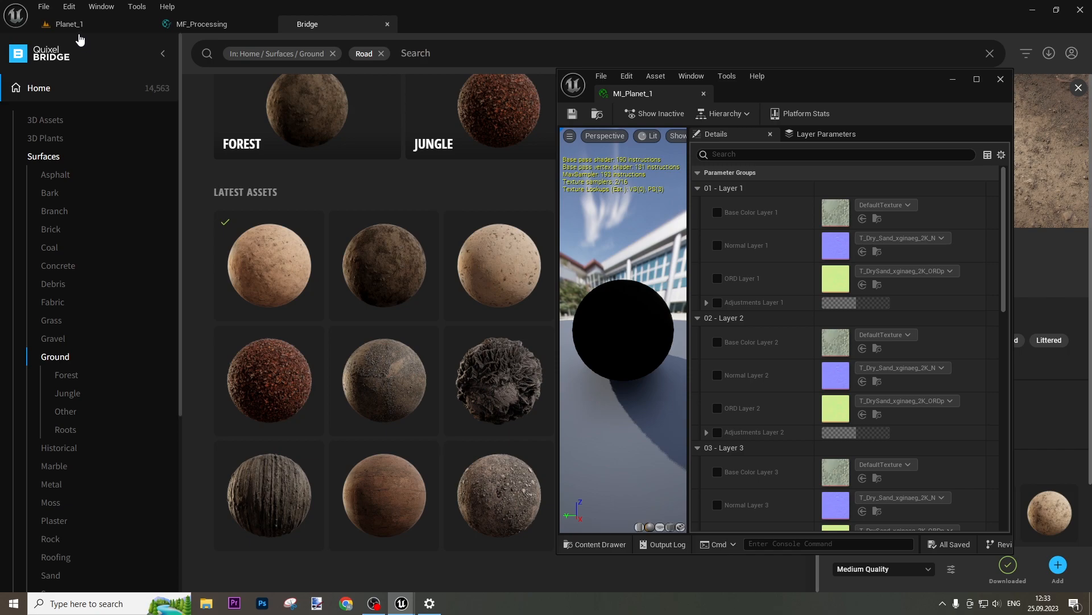
left_click(76, 26)
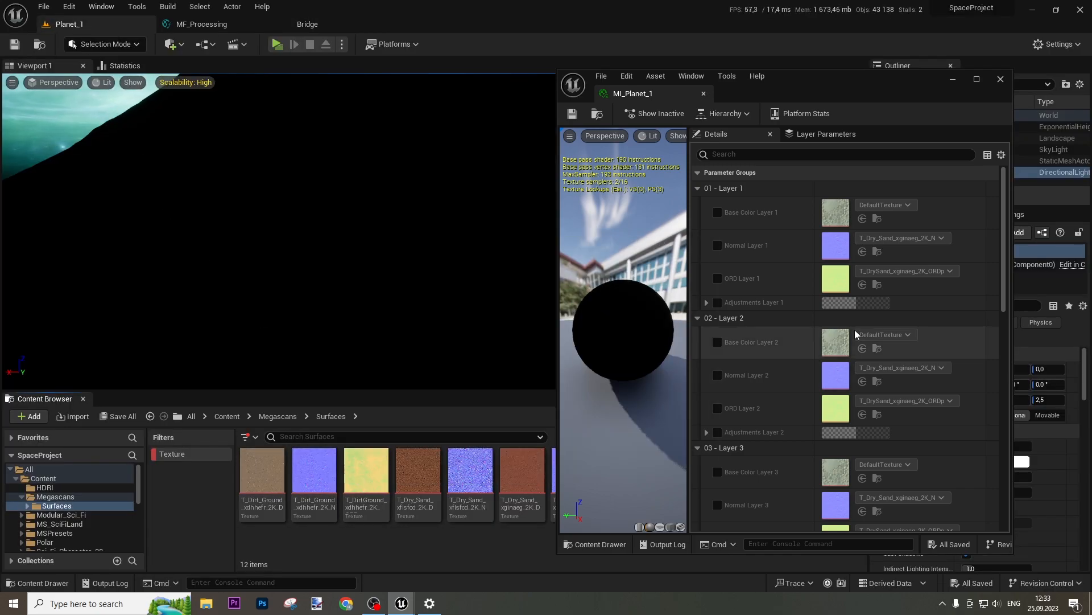
- Try to assign the T_Dry_Sand_xginaeg base color and normal textures to Layer 1 of MI_Planet_1
left_click_drag(837, 87, 906, 93)
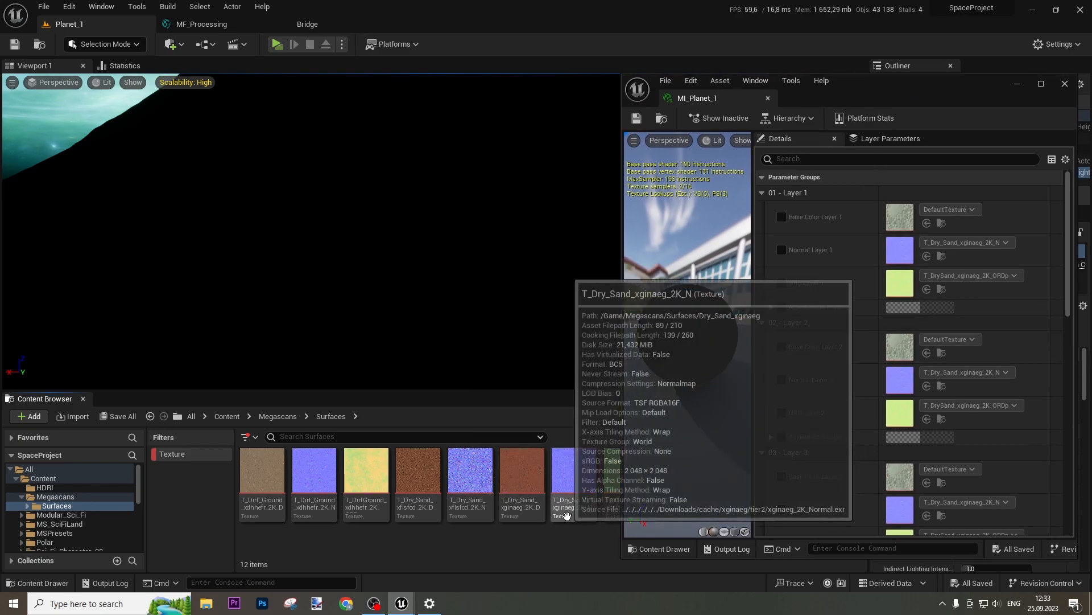
left_click(521, 477)
left_click_drag(521, 477, 910, 219)
left_click_drag(574, 472, 898, 247)
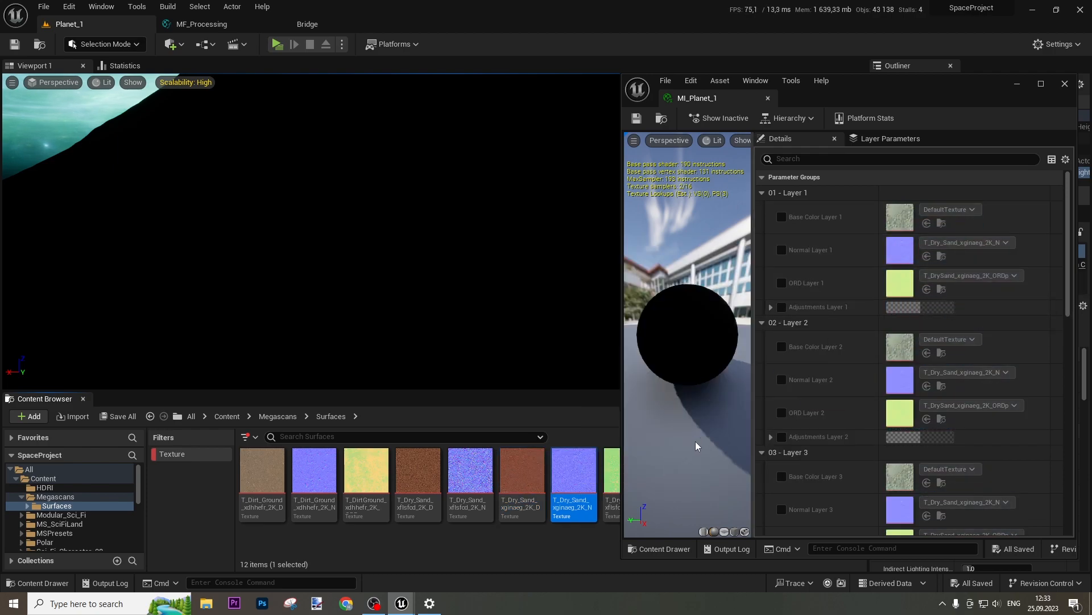
- Enable the Layer 1 base color, normal, ORD and adjustments parameters and assign the Dry_Sand_xginaeg textures to that layer
left_click(782, 250)
left_click(782, 282)
left_click(782, 307)
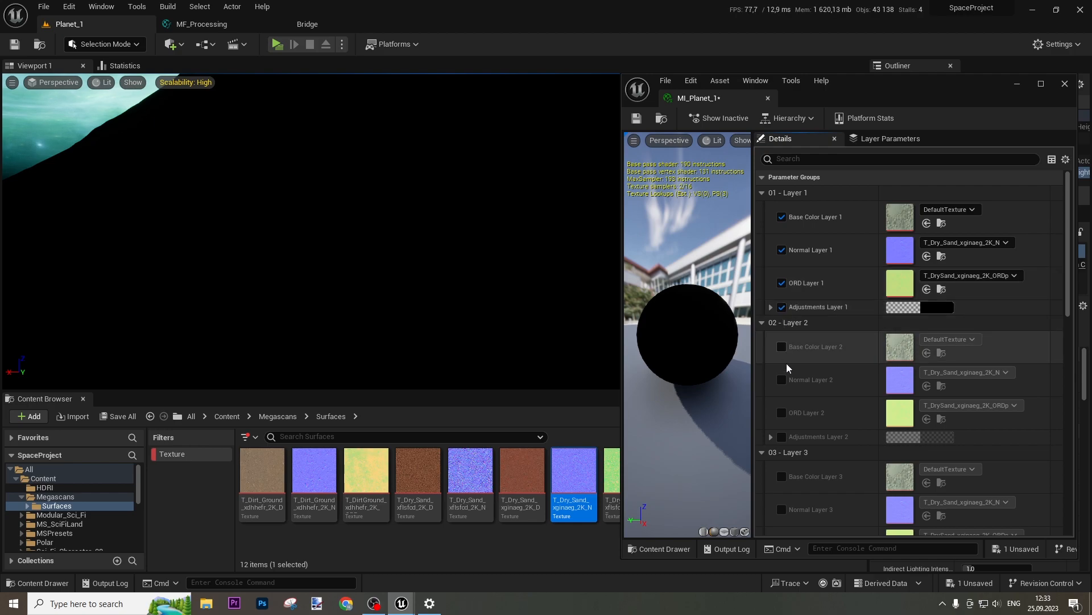
left_click(528, 475)
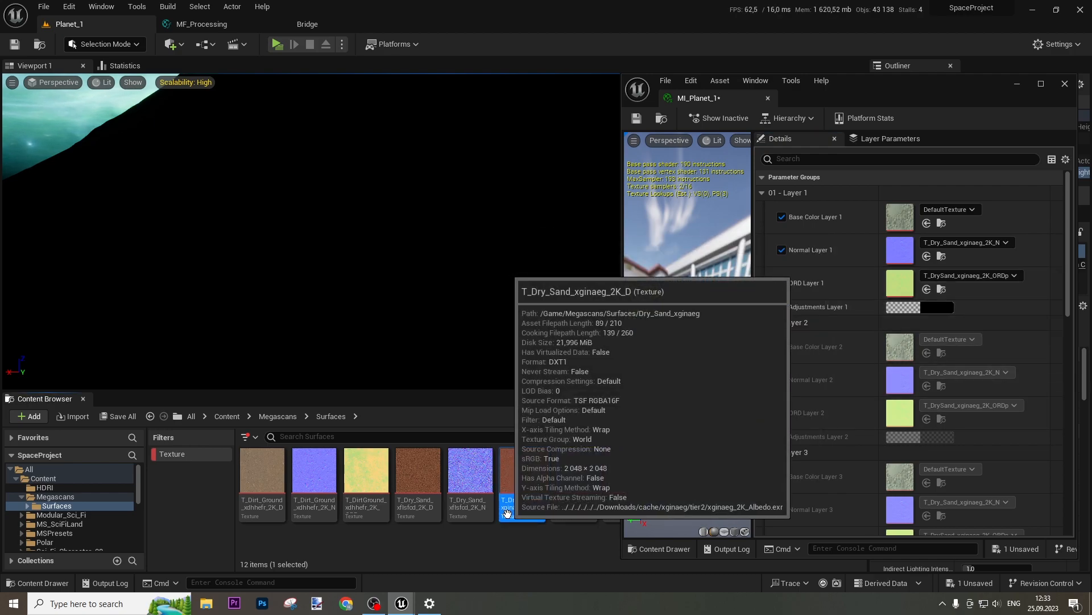
left_click_drag(506, 514, 900, 218)
left_click_drag(560, 496, 906, 252)
mouse_move(611, 500)
left_mouse_down()
mouse_move(580, 487)
mouse_move(589, 501)
left_mouse_up()
- Enable the four Layer 2 parameters and assign the Forest_Floor_whwbeeo base color, normal and ORD textures to them
left_click_drag(920, 103, 477, 97)
left_click(262, 354)
scroll(262, 344, "down", 2)
left_click(262, 349)
left_click(262, 382)
left_click(262, 407)
left_click_drag(730, 481, 440, 309)
left_click_drag(782, 481, 440, 342)
left_click_drag(834, 481, 439, 375)
- Enable the four Layer 3 parameters and assign the Dry_Sand_xflsfcd base color, normal and ORD textures to them
left_click(728, 438)
left_click_drag(484, 96, 897, 99)
left_click(728, 471)
left_click(729, 504)
scroll(768, 424, "down", 4)
scroll(825, 353, "up", 4)
left_click_drag(423, 473, 916, 245)
left_click_drag(470, 473, 916, 276)
left_click_drag(505, 467, 499, 467)
left_click_drag(613, 472, 916, 311)
- Enable the four Layer 4 parameters and assign the Dirt_Ground_xdhhefr base color, normal and ORD textures to them
left_click(783, 374)
left_click(783, 406)
left_click(784, 440)
left_click(784, 463)
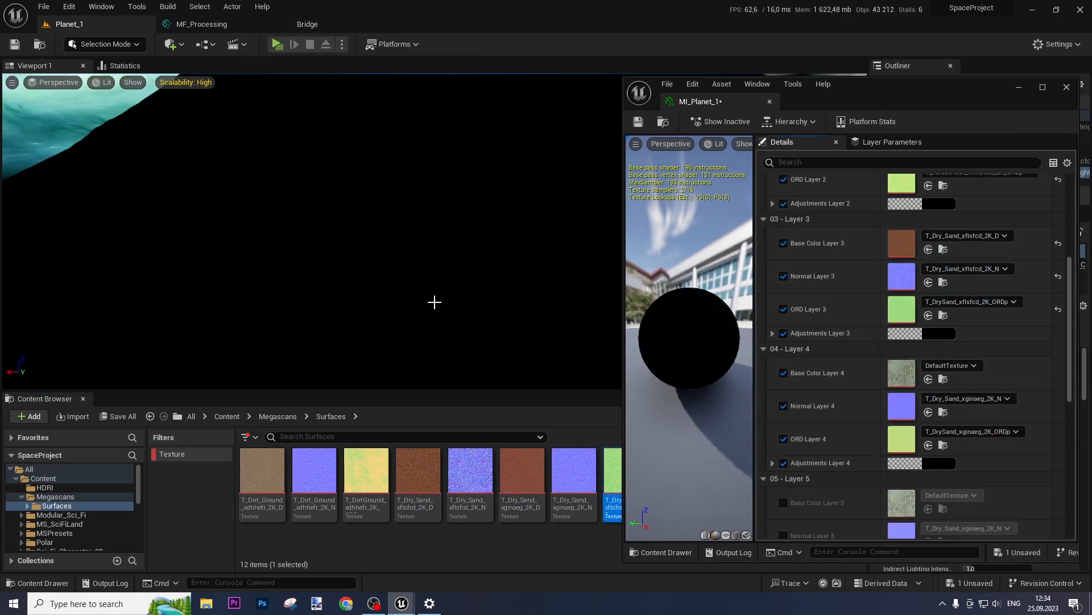
left_click_drag(262, 471, 917, 373)
left_click_drag(314, 471, 914, 406)
left_click_drag(367, 471, 914, 439)
- Enable the base color, normal, ORD and adjustments parameters of Layer 5 and save MI_Planet_1
scroll(844, 441, "down", 5)
scroll(844, 441, "down", 1)
left_click(783, 374)
left_click(783, 408)
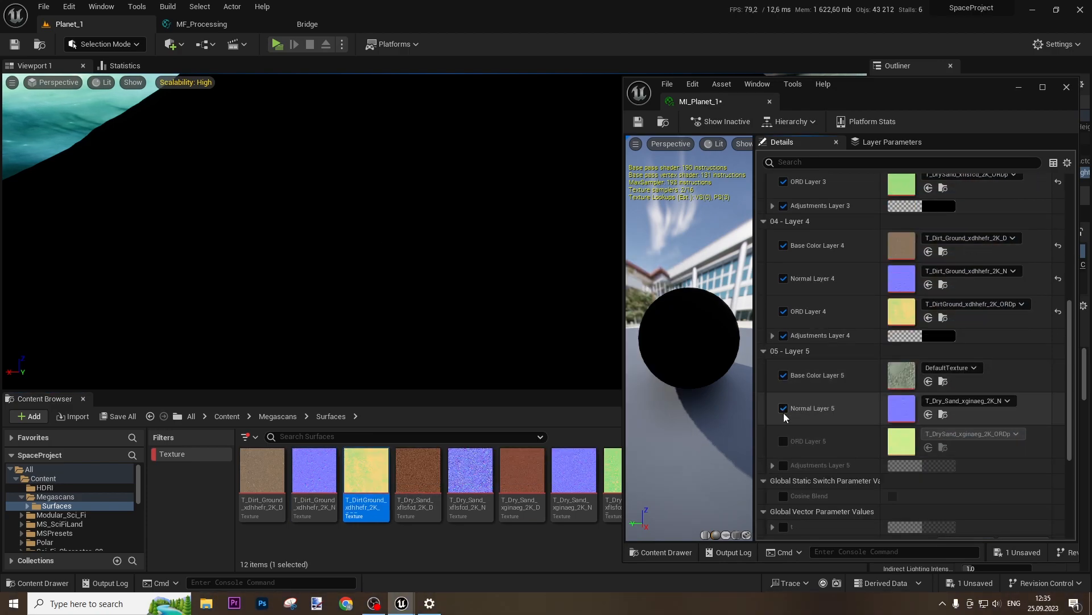
left_click(783, 441)
left_click(784, 465)
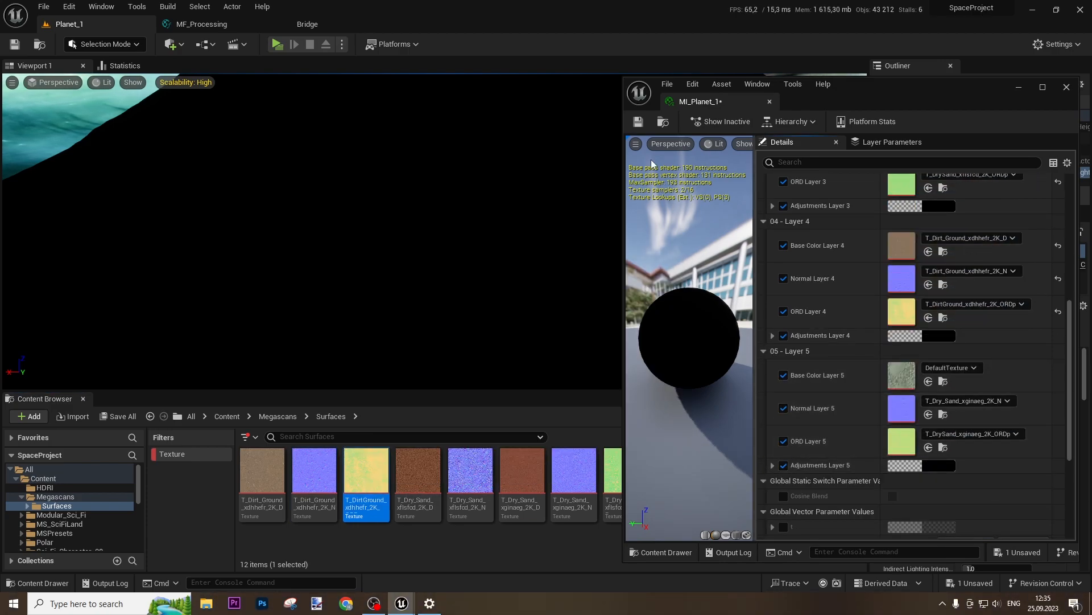
left_click(642, 121)
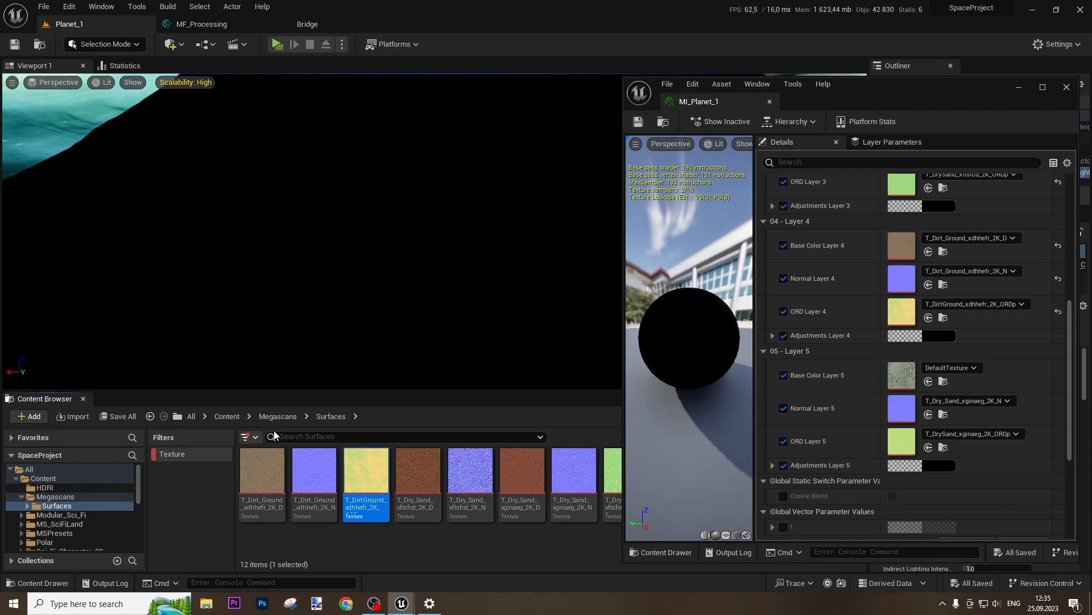
- Remove all content filters so the Surfaces folder is no longer limited to textures
right_click(166, 464)
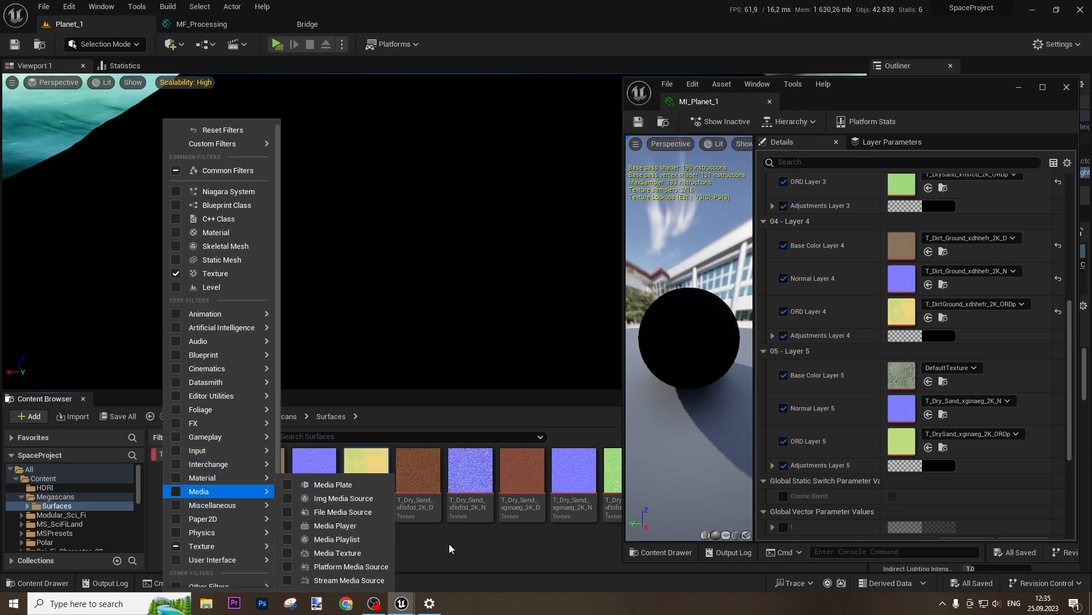
left_click(449, 544)
right_click(204, 458)
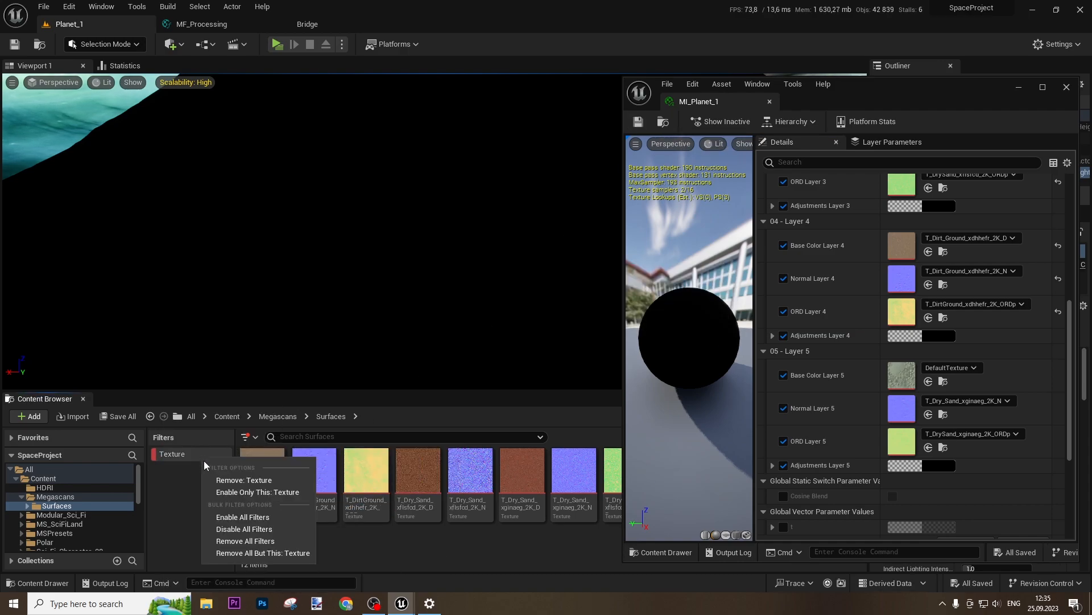
left_click(277, 540)
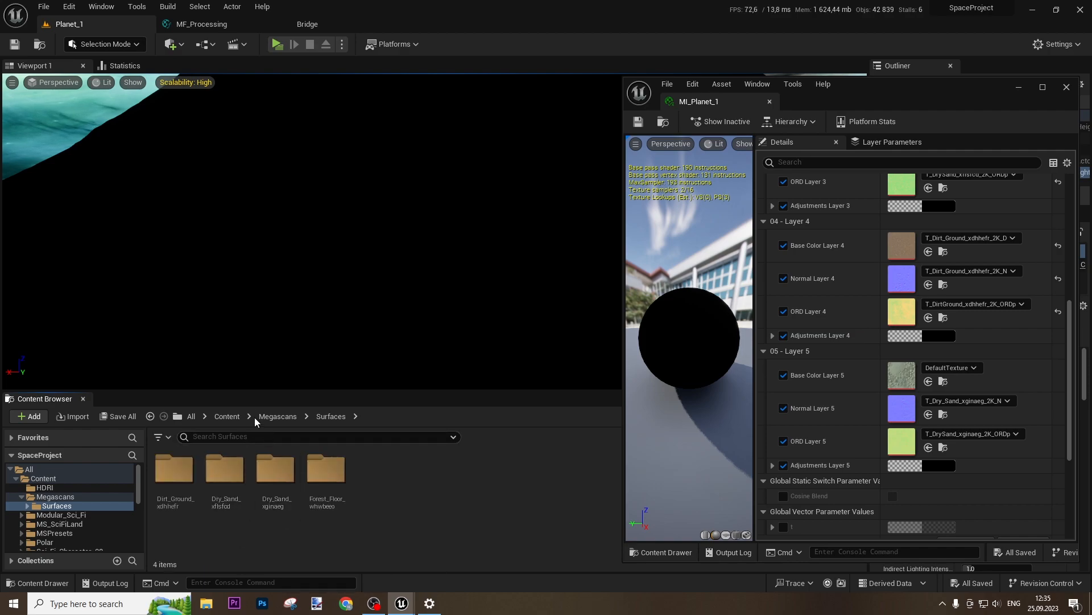
- Open M_Master_Landscape from Space_Project/Maps/Landscape_Material, examine its layer blend graph and return to the Planet_1 level
left_click(230, 417)
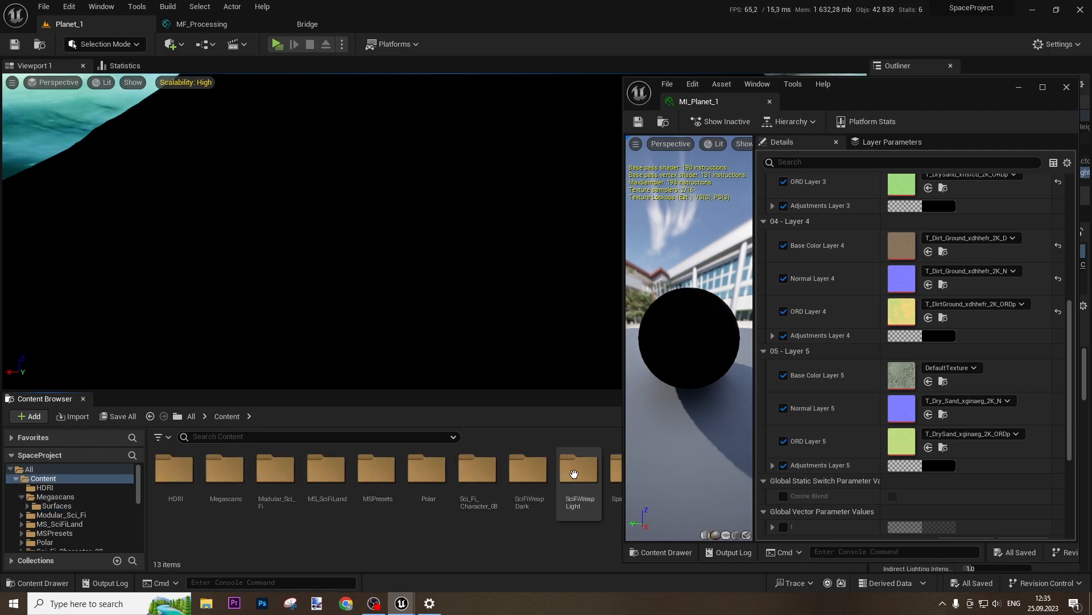
double_click(612, 472)
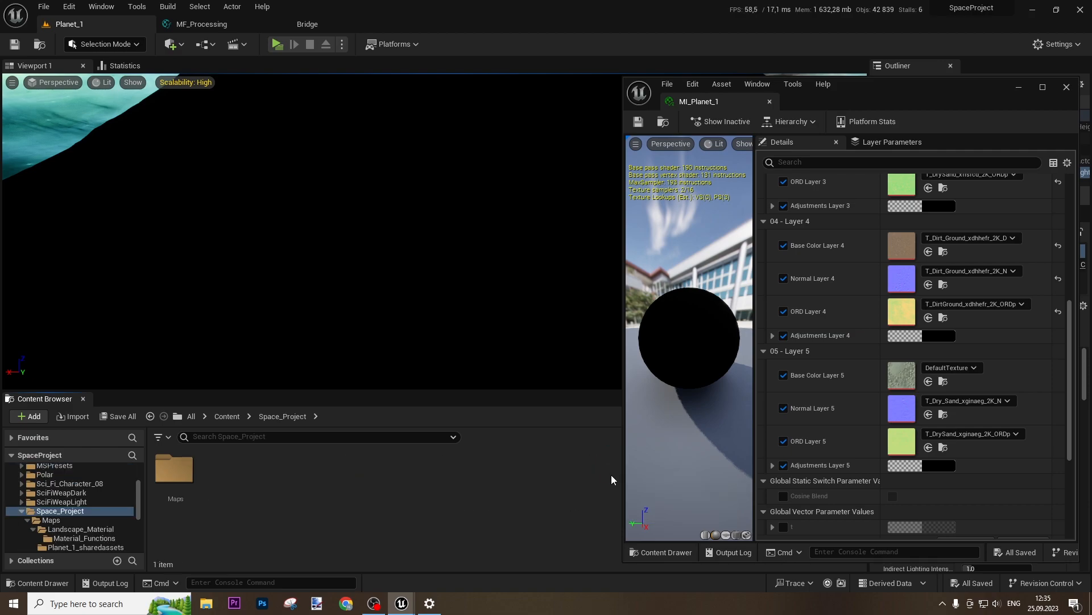
double_click(167, 482)
double_click(181, 477)
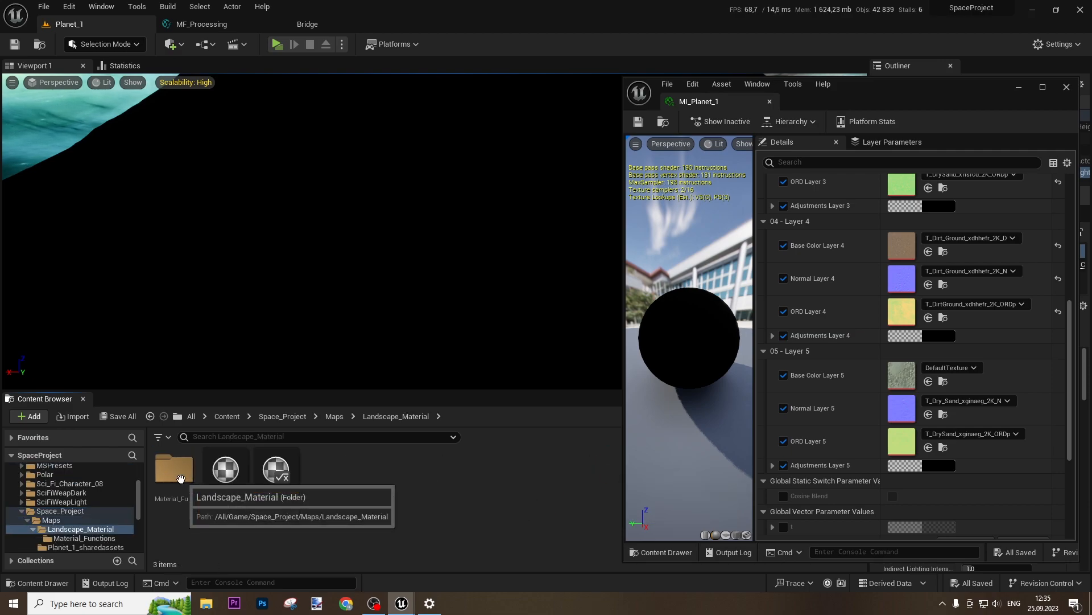
double_click(237, 480)
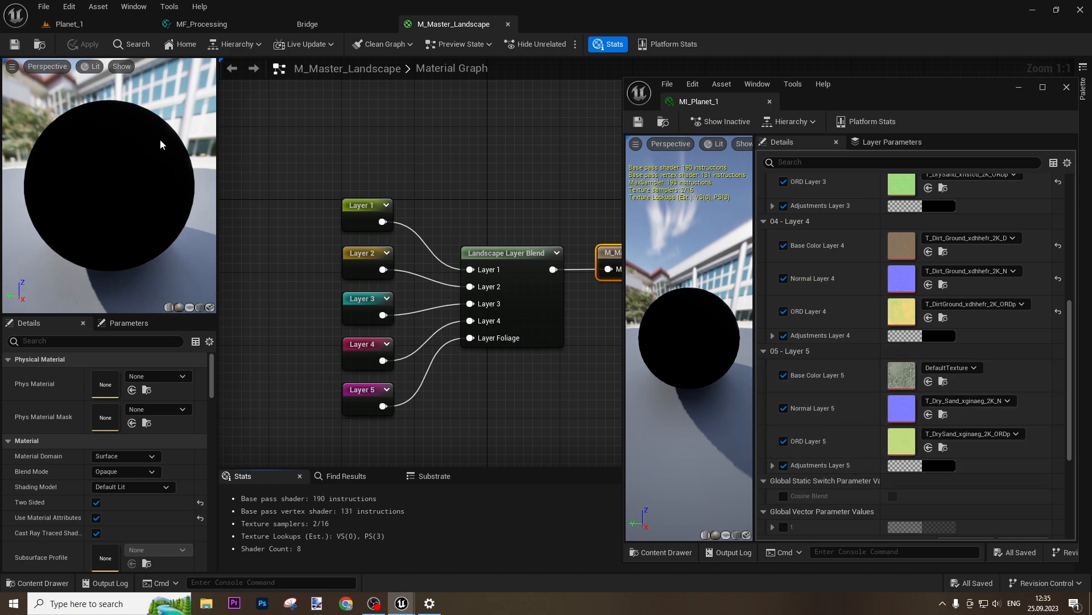
left_click(93, 28)
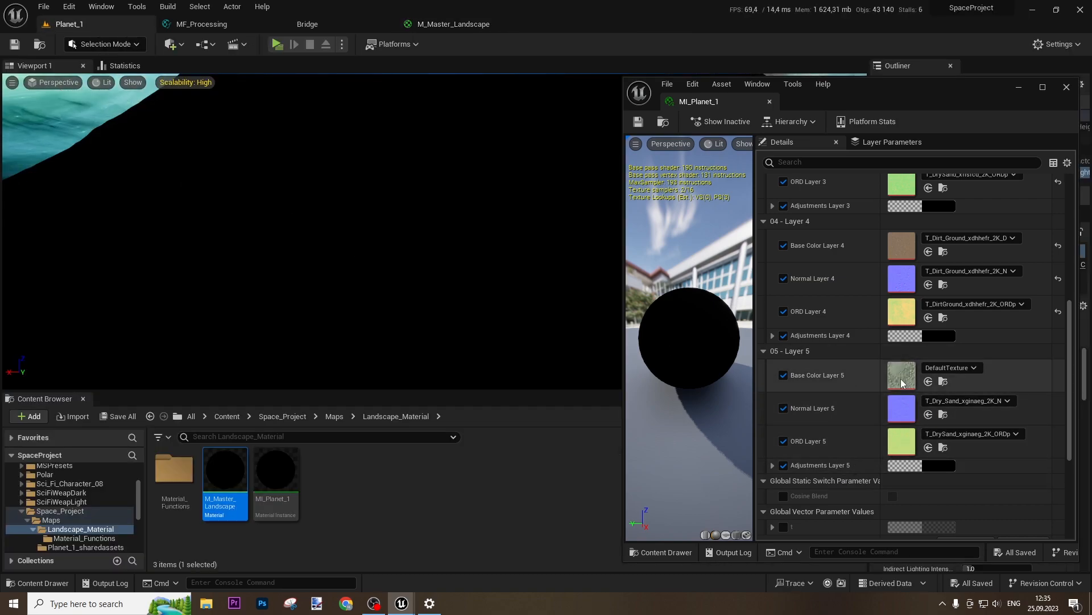
- Locate the Forest_Floor_whwbeeo textures through Layer 2 and assign them to Layer 5's base color, normal and ORD
scroll(849, 387, "up", 5)
scroll(849, 387, "up", 2)
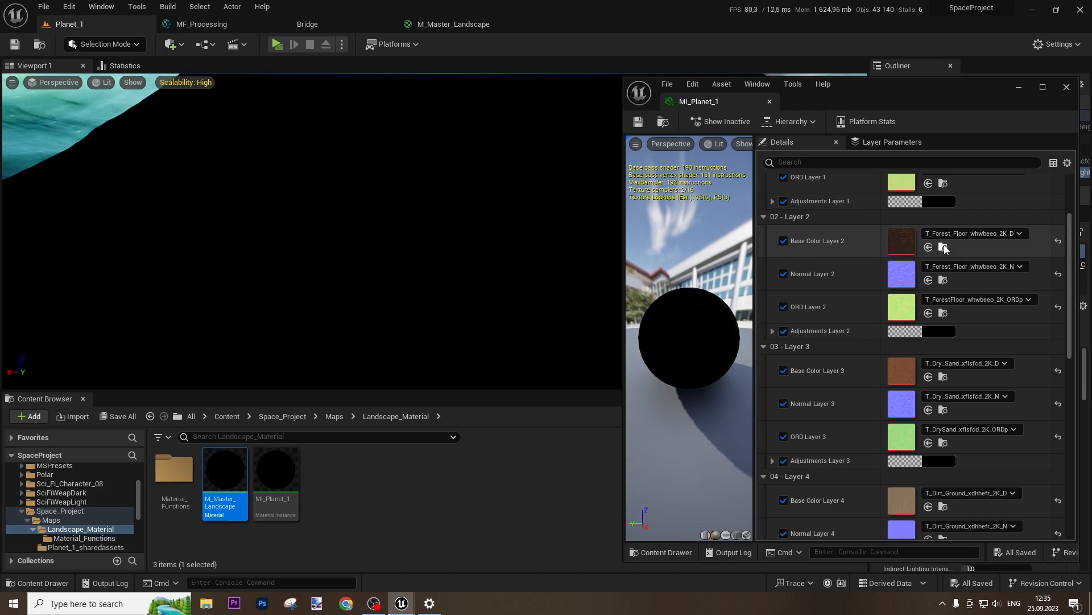
left_click(943, 247)
scroll(864, 425, "down", 5)
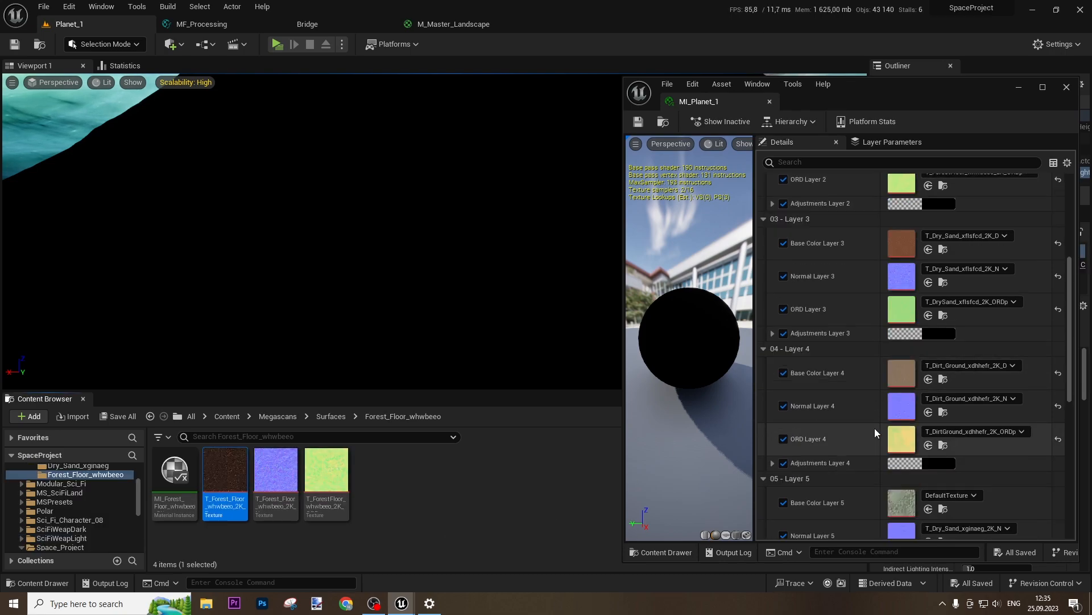
left_click_drag(221, 480, 901, 360)
left_click_drag(269, 477, 902, 391)
left_click_drag(335, 479, 905, 425)
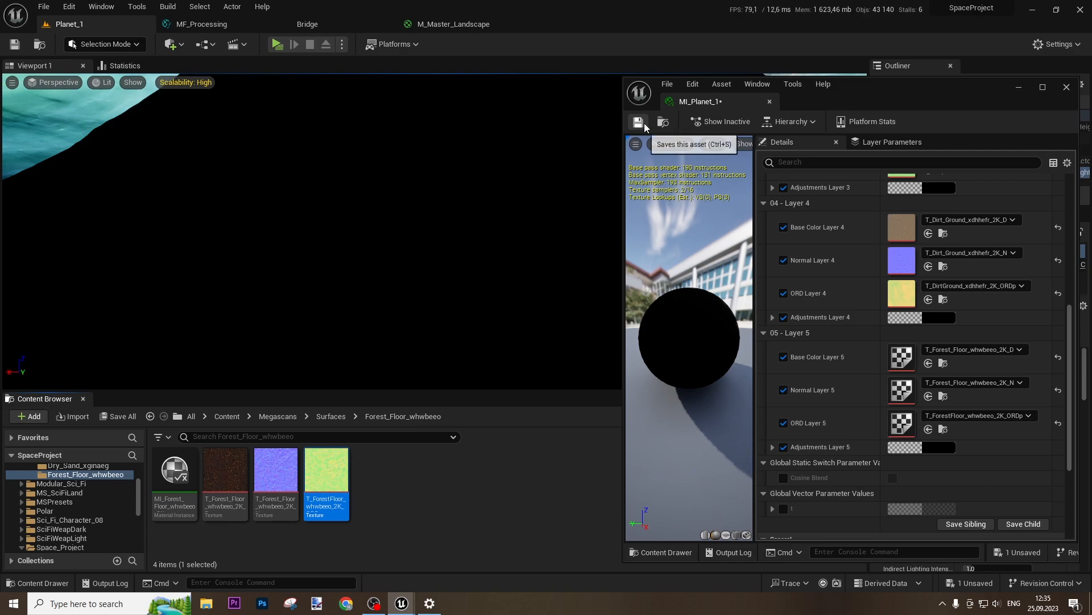
- Switch to Landscape mode and force delete the Foliage, Gravel, Ground and Soil layer infos in the Planet_1_sharedassets folder
left_click(107, 45)
left_click(94, 74)
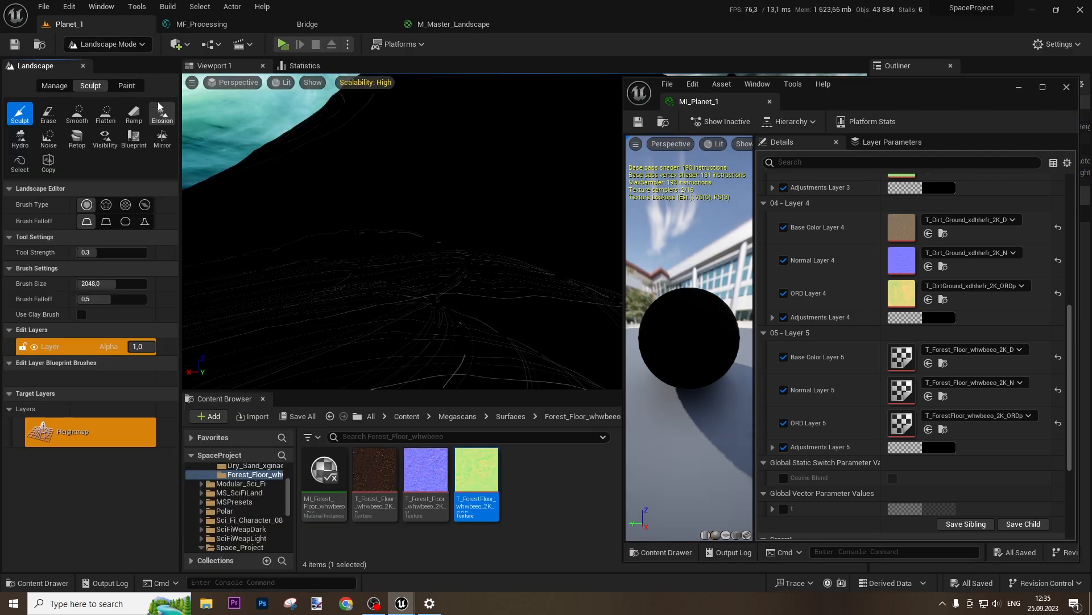
left_click(405, 416)
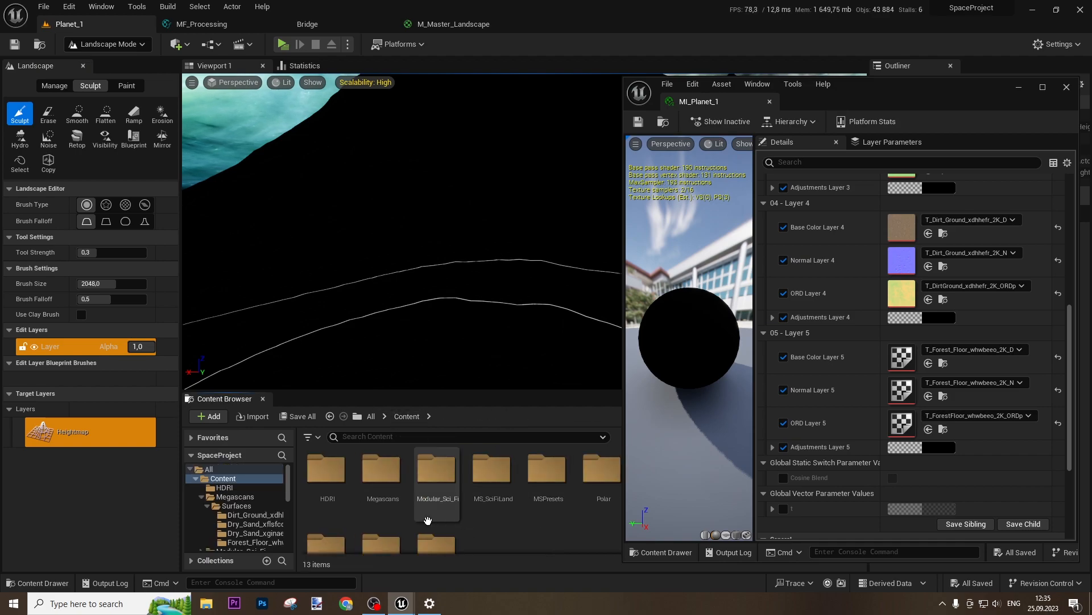
left_click_drag(903, 96, 430, 36)
double_click(823, 468)
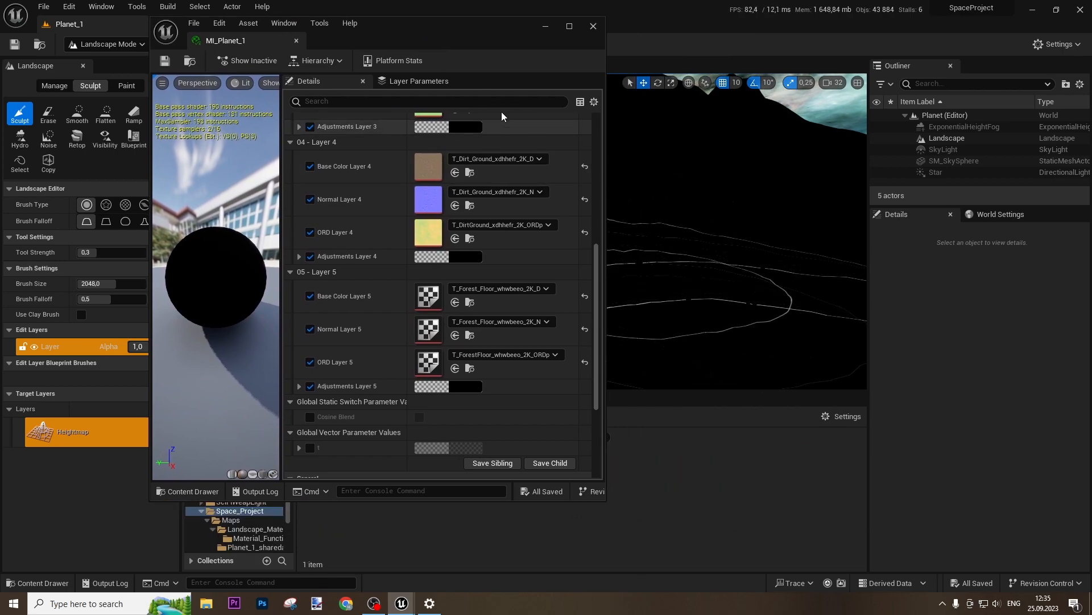
left_click_drag(472, 45, 854, 184)
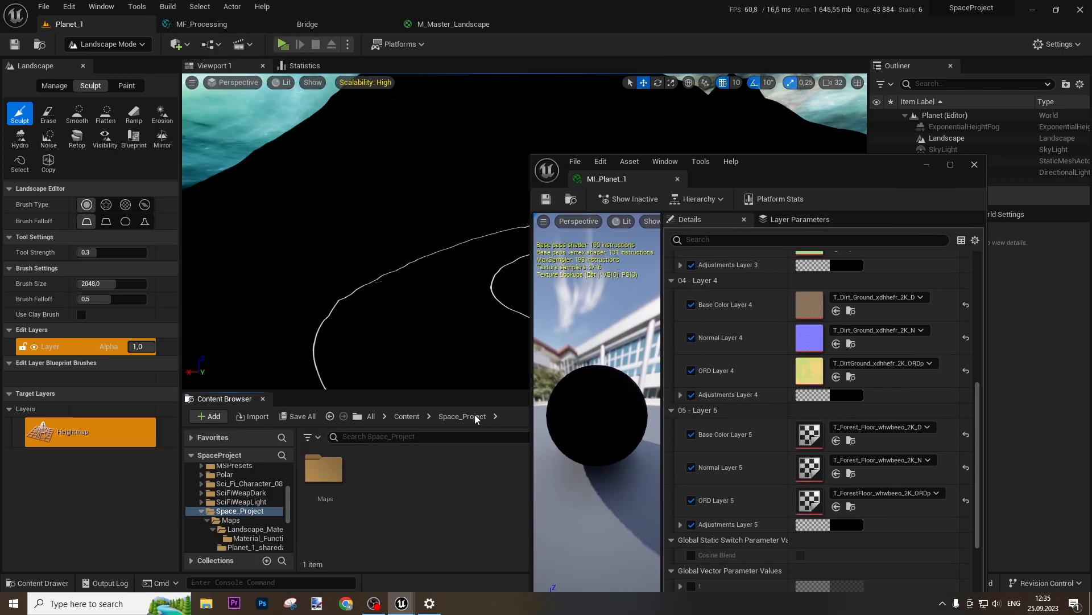
double_click(314, 464)
double_click(364, 476)
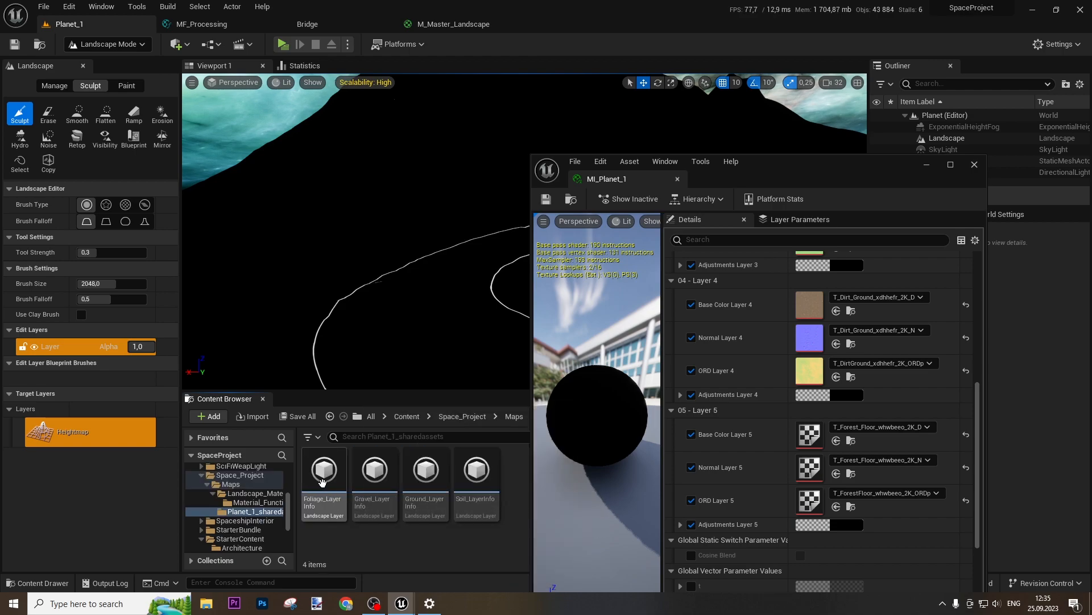
left_click(499, 468, "shift")
key("Delete")
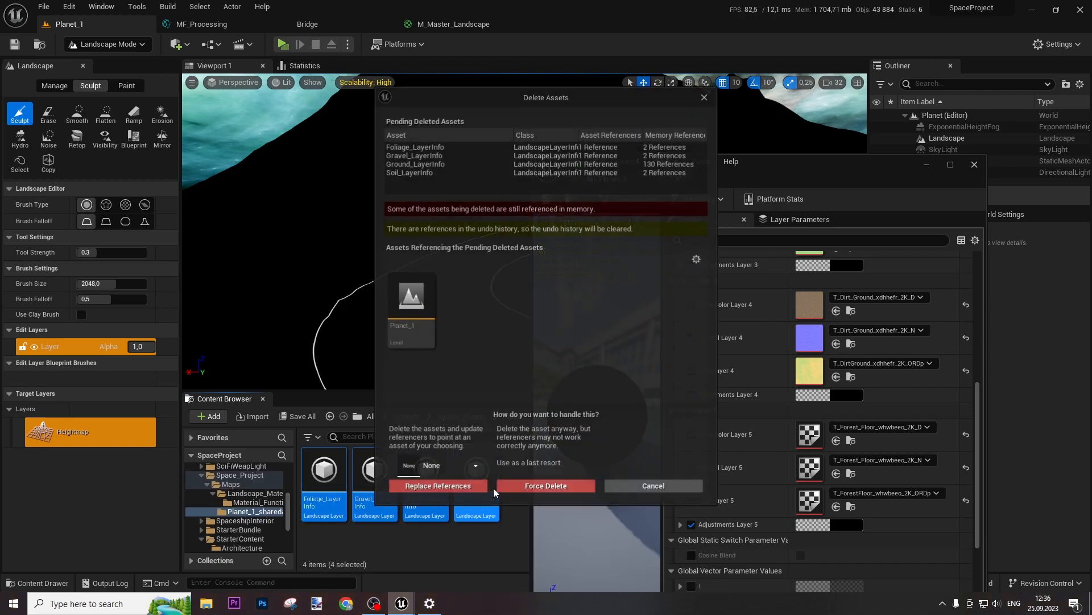
left_click(523, 489)
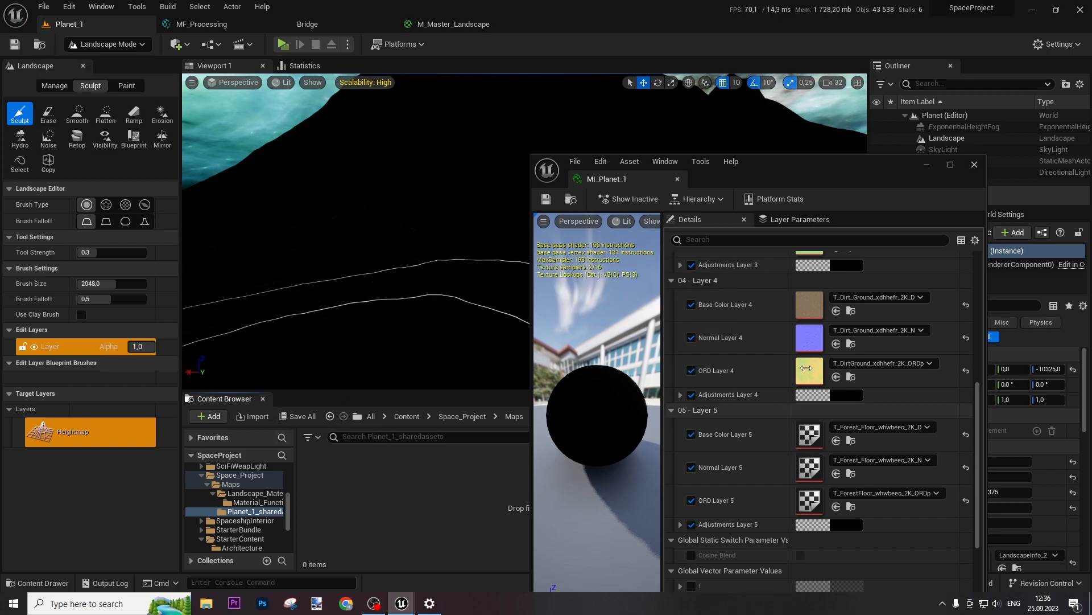
- Uncover more of the content area and show the landscape's paint tools with the Ground target layer selected
left_click_drag(837, 168, 853, 72)
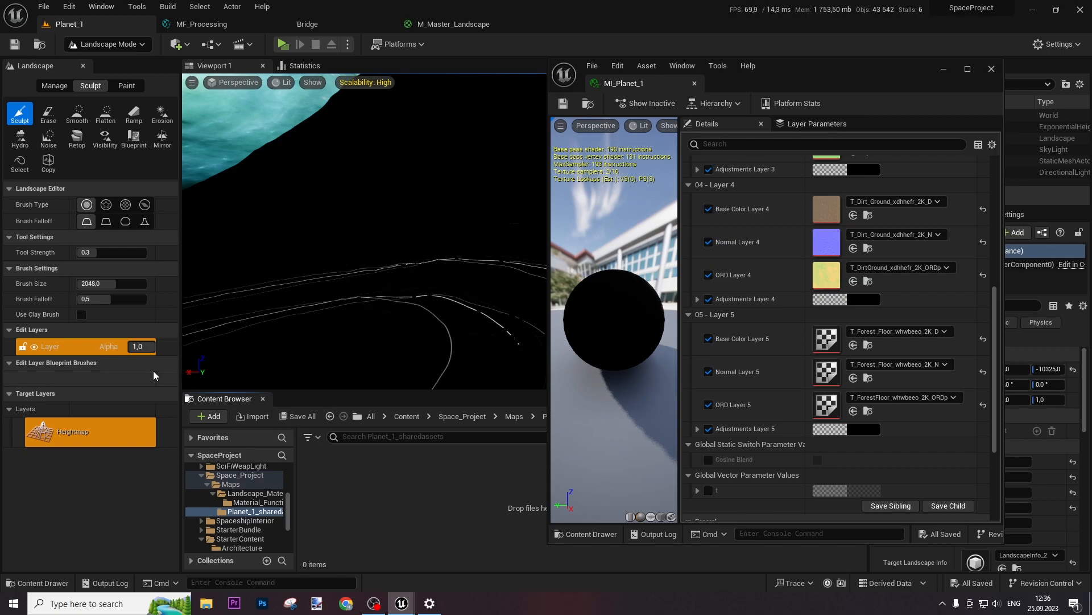
left_click(129, 87)
left_click(45, 445)
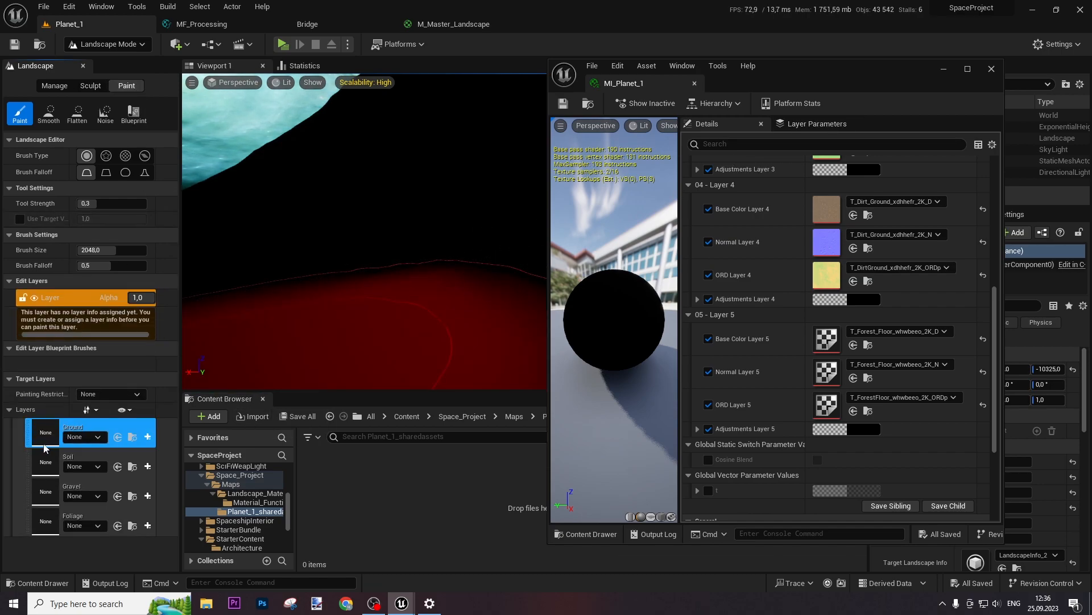
- Select the Landscape actor and reset its Landscape Material to None
left_click_drag(798, 83, 557, 101)
left_click(961, 140)
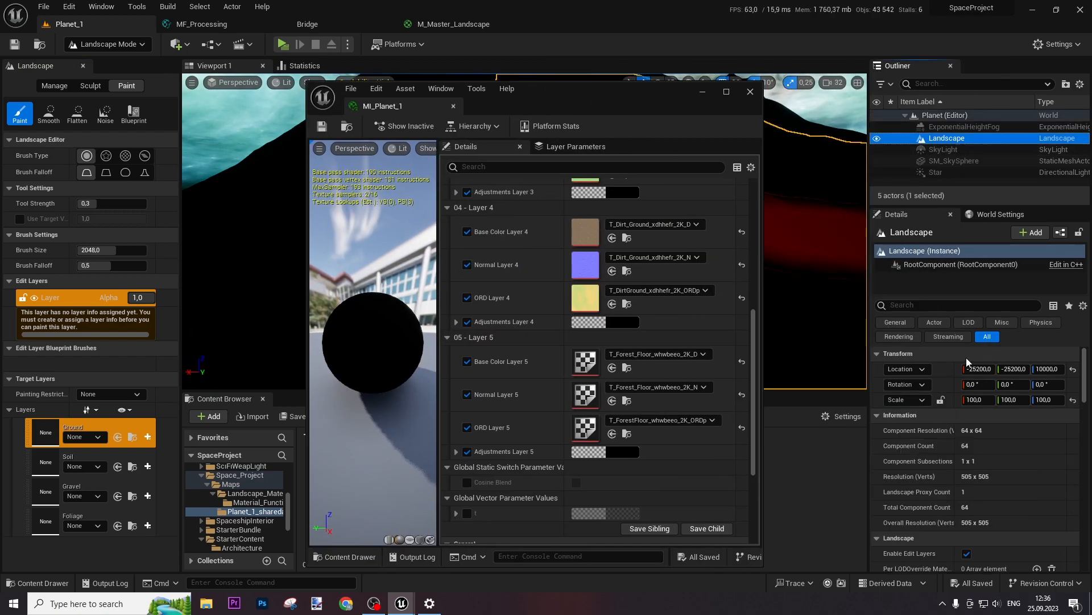
scroll(1014, 447, "down", 5)
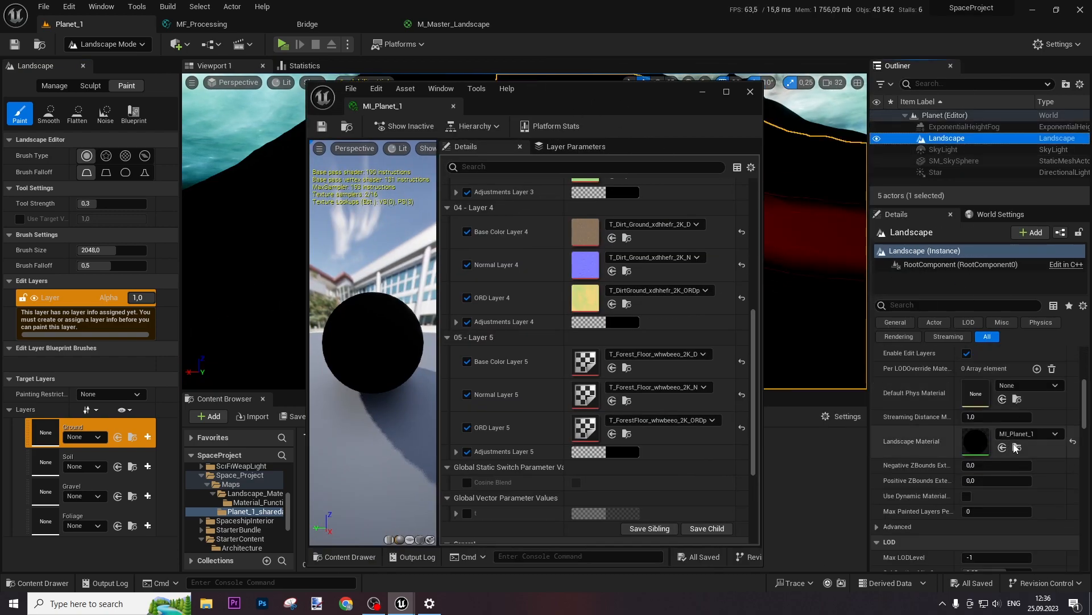
left_click(1074, 442)
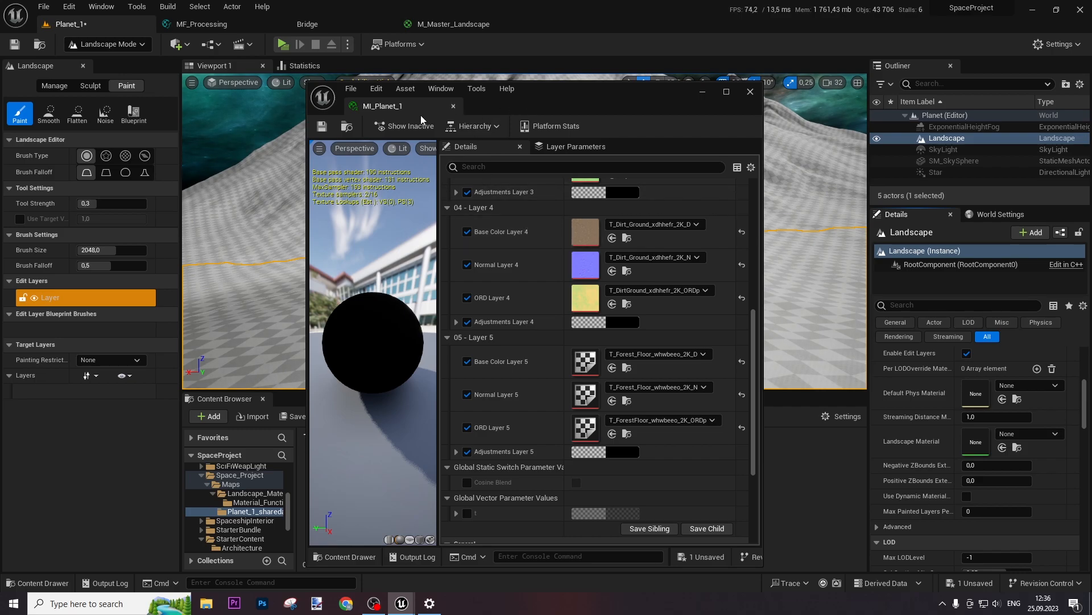
- Dock MI_Planet_1 back into the main editor window and close the M_Master_Landscape and MF_Processing editors
left_click_drag(405, 104, 530, 25)
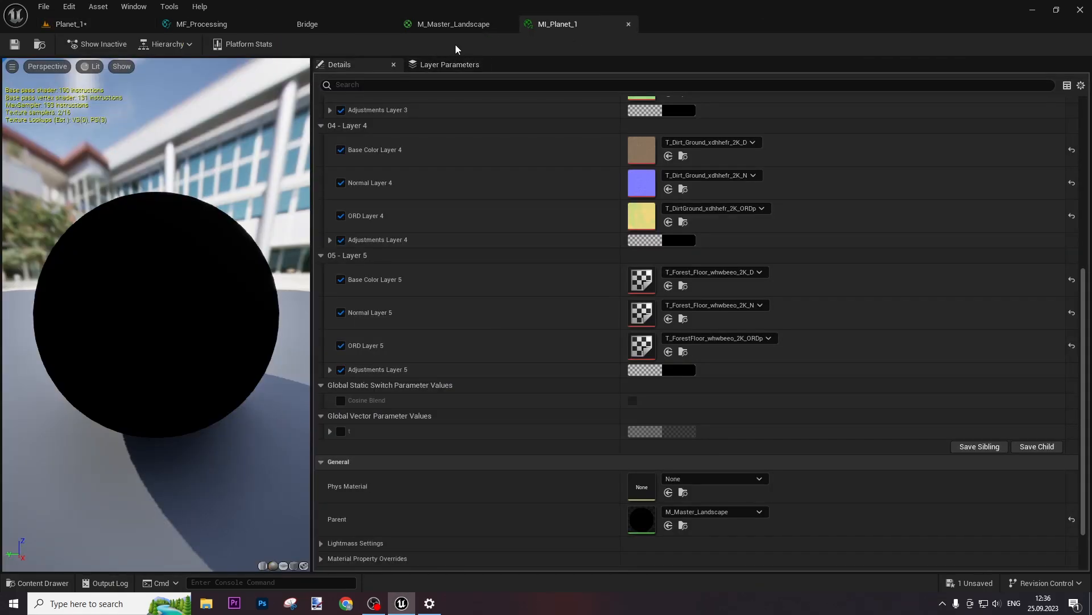
left_click(453, 24)
left_click(504, 24)
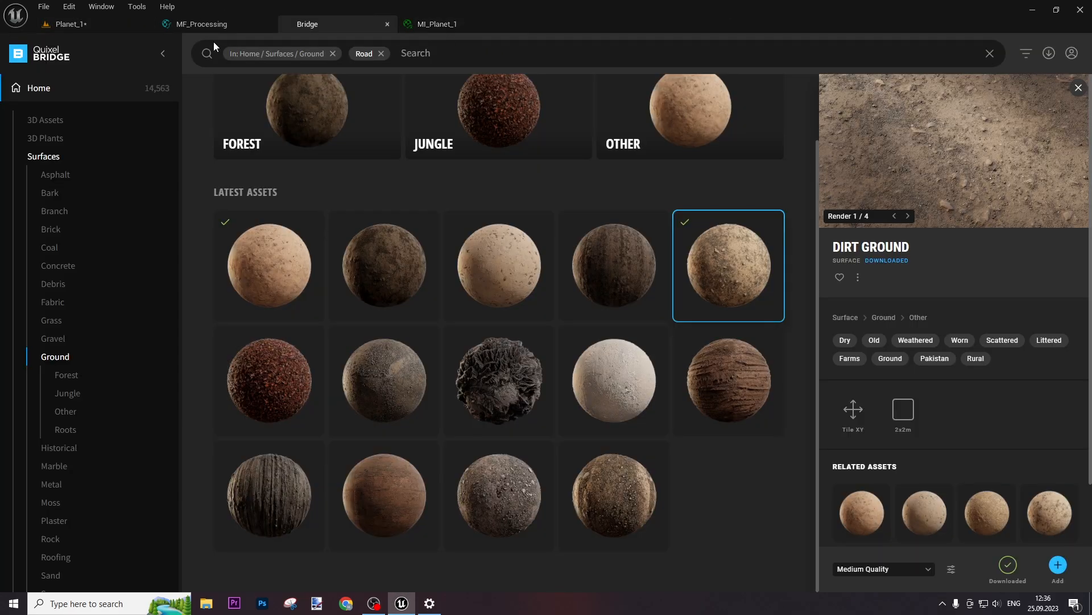
left_click(93, 25)
left_click(267, 24)
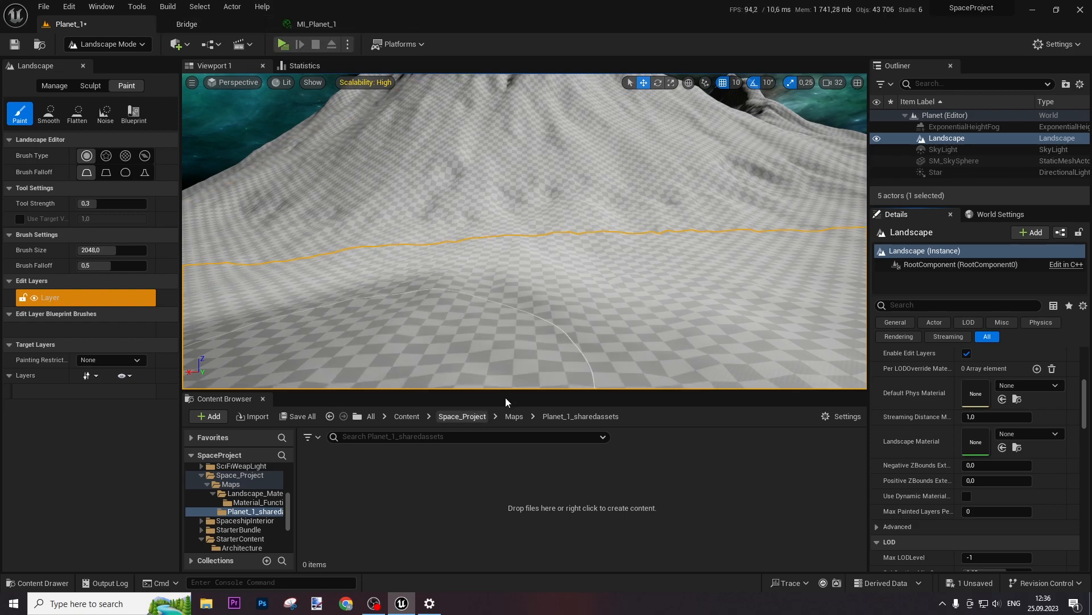
- Assign MI_Planet_1 from the Landscape_Material folder as the Landscape actor's Landscape Material
left_click(514, 417)
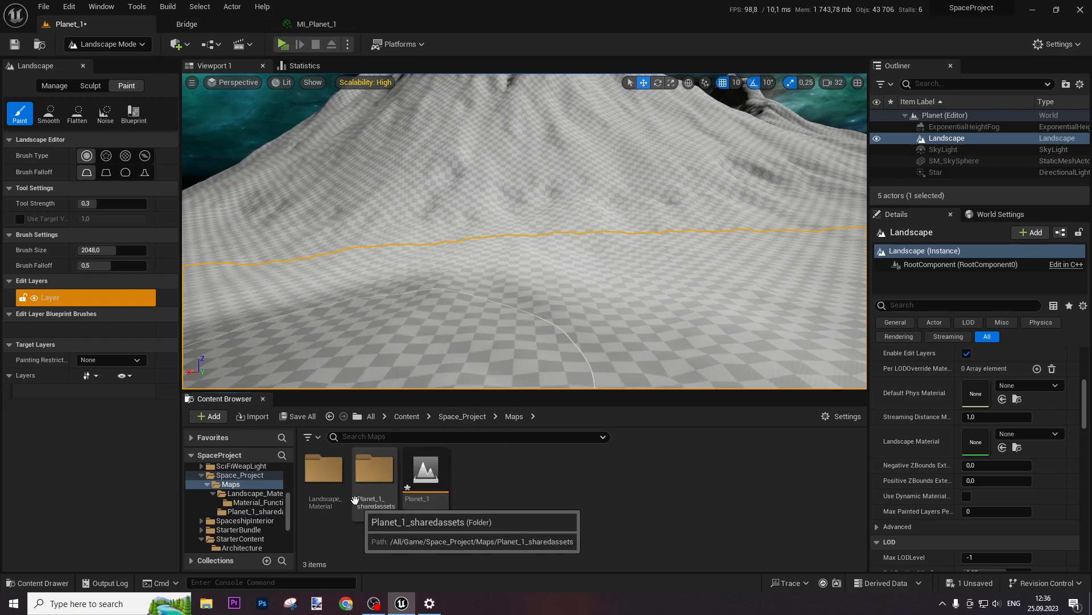
double_click(324, 473)
left_click_drag(427, 475, 975, 449)
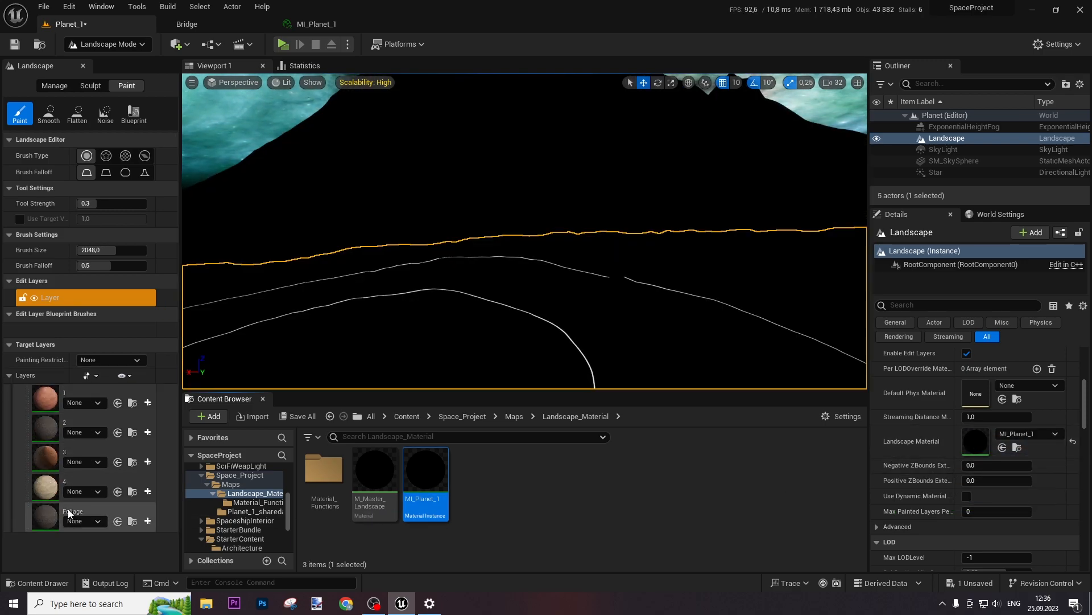
- Create weight-blended layer infos for target layers 1, 2 and 3 in the Planet_1_sharedassets folder
left_click(147, 403)
left_click(196, 415)
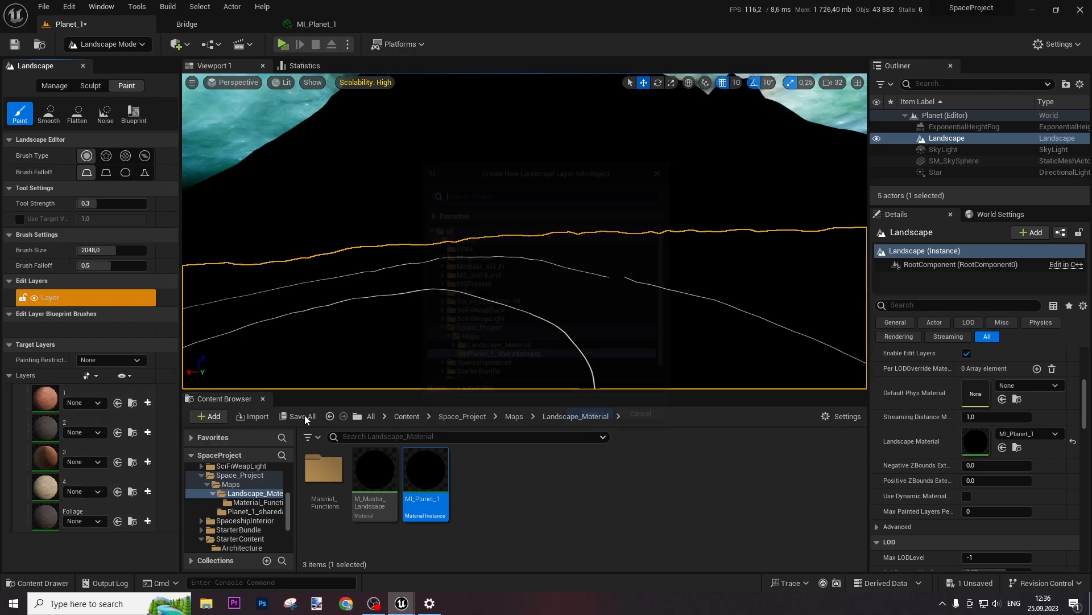
left_click(591, 418)
left_click(147, 436)
left_click(196, 449)
left_click(590, 415)
left_click(147, 471)
left_click(196, 488)
left_click(590, 416)
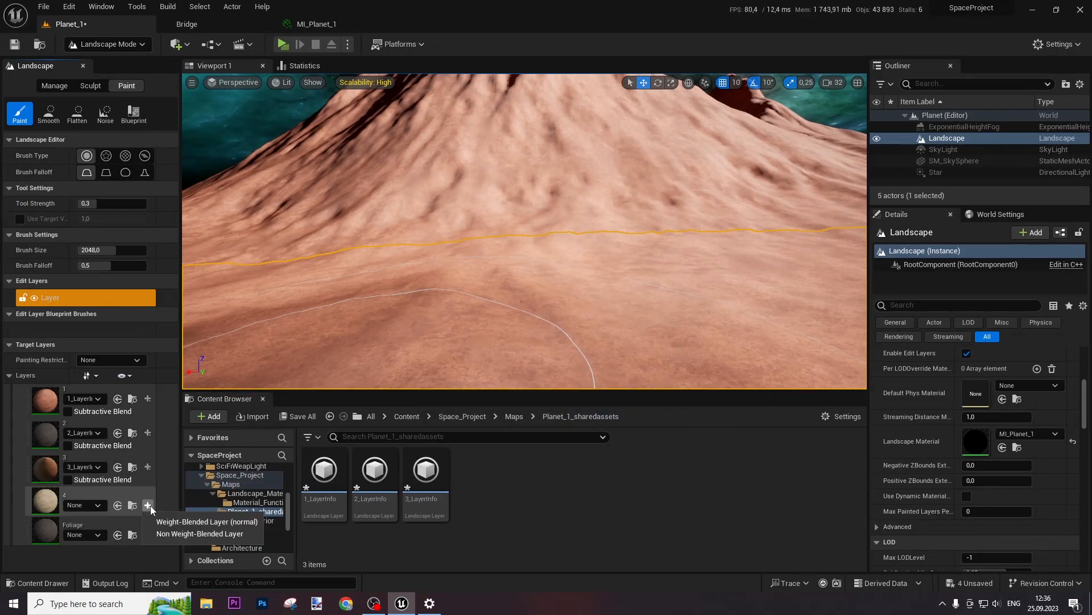
- Create layer infos for target layers 4 and Foliage in Planet_1_sharedassets and save all unsaved assets
left_click(148, 505)
left_click(197, 521)
left_click(590, 416)
left_click(148, 539)
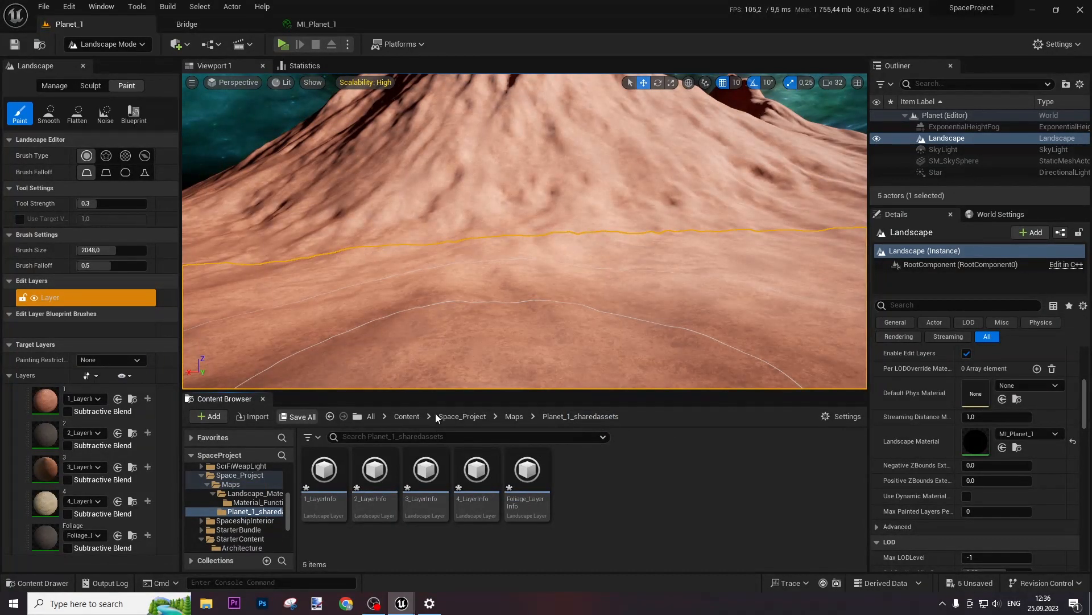
left_click(652, 431)
- Switch to Selection mode and undock MI_Planet_1 into a floating window over the Planet_1 level
mouse_move(606, 314)
right_mouse_down()
mouse_move(643, 342)
mouse_move(597, 305)
right_mouse_up()
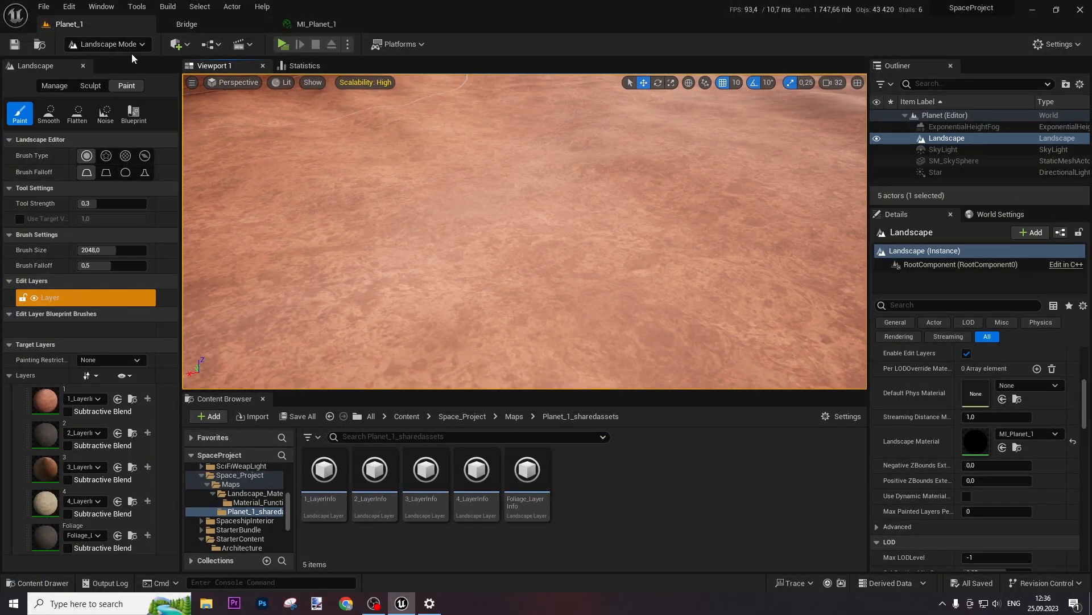
left_click(108, 44)
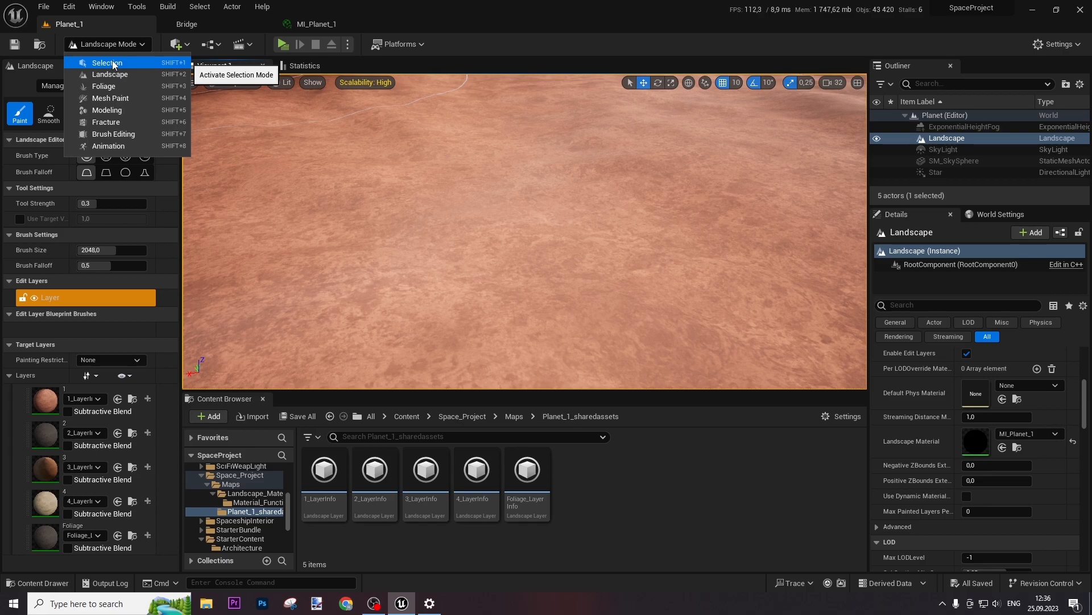
left_click(111, 63)
left_click(330, 26)
left_click_drag(330, 26, 626, 94)
left_click(109, 29)
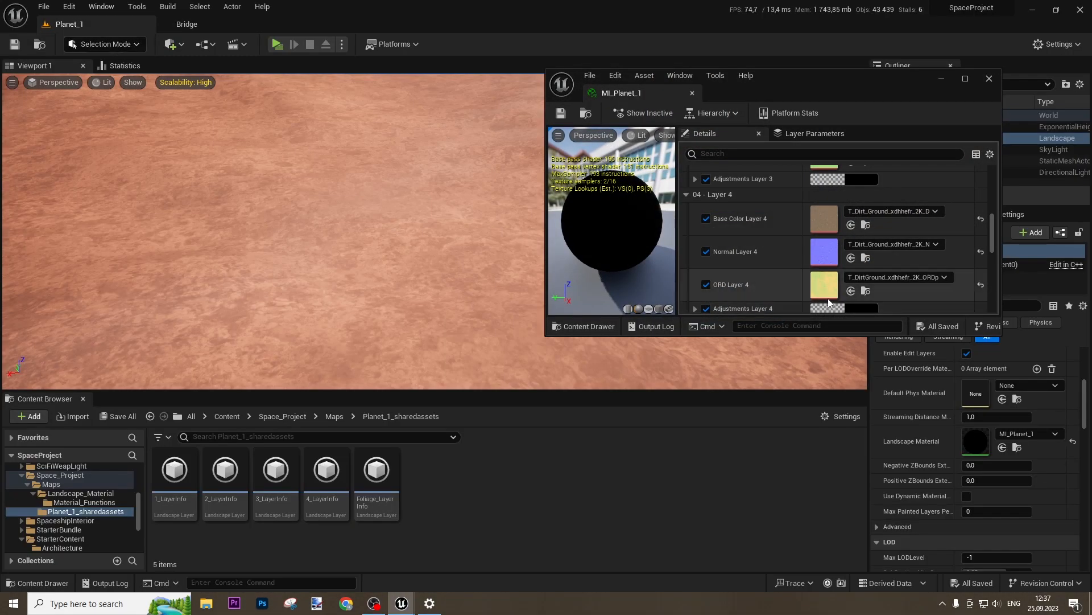
- Expand Adjustments Layer 1 in MI_Planet_1 and set its Texture Scale and Tiling to 1
scroll(773, 249, "up", 6)
scroll(773, 249, "up", 3)
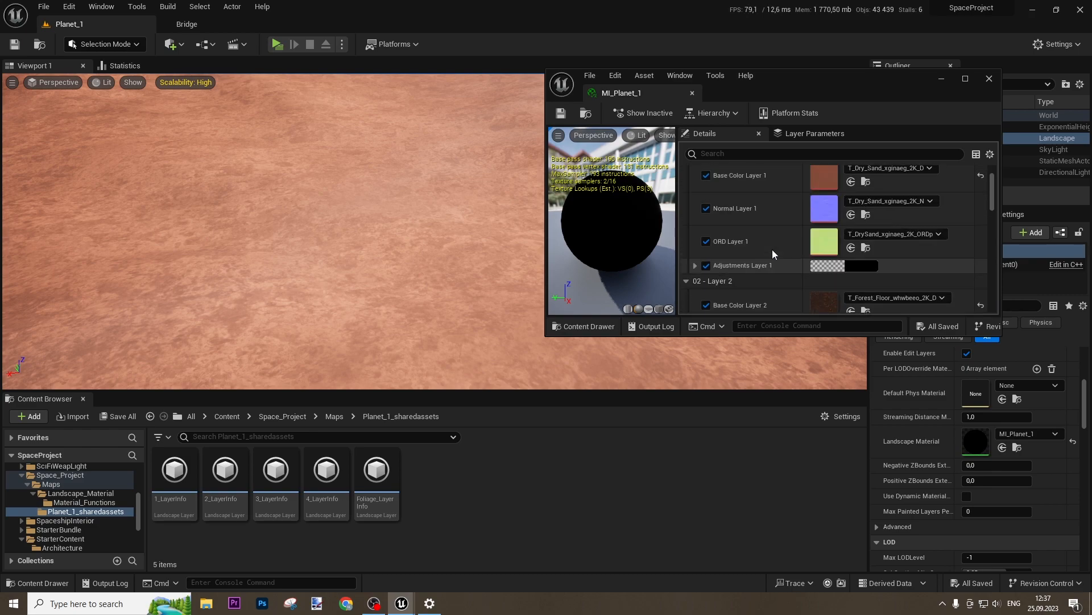
left_click(697, 286)
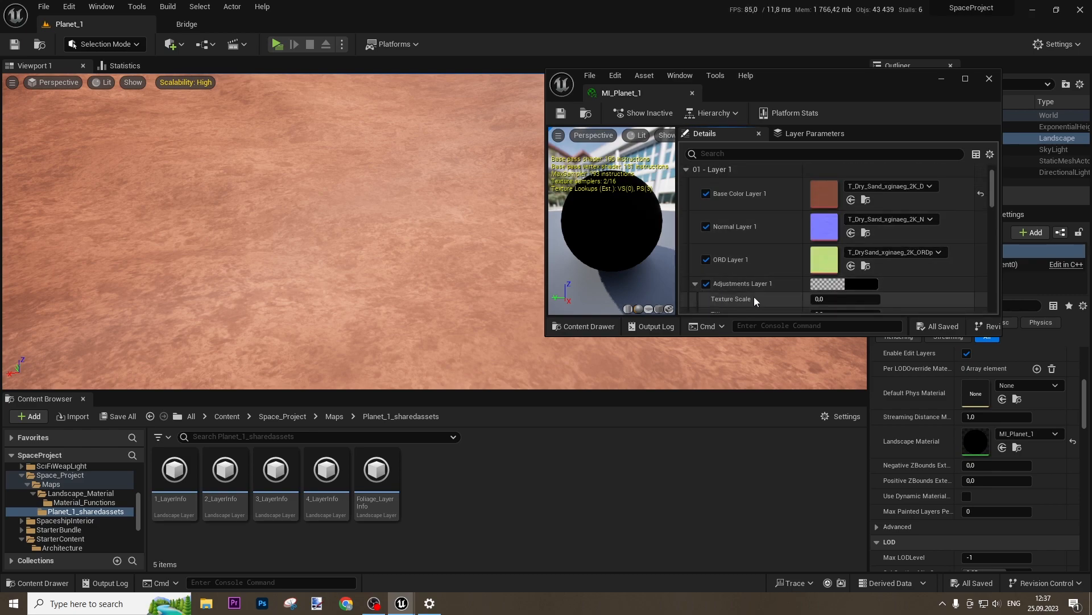
scroll(760, 244, "up", 1)
scroll(761, 242, "down", 1)
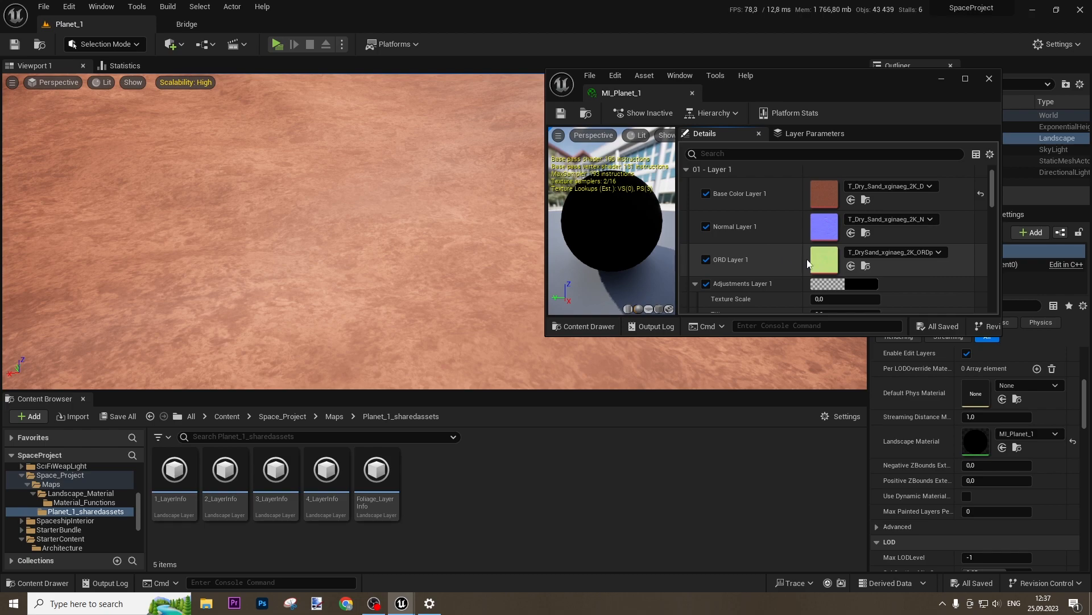
scroll(830, 281, "down", 1)
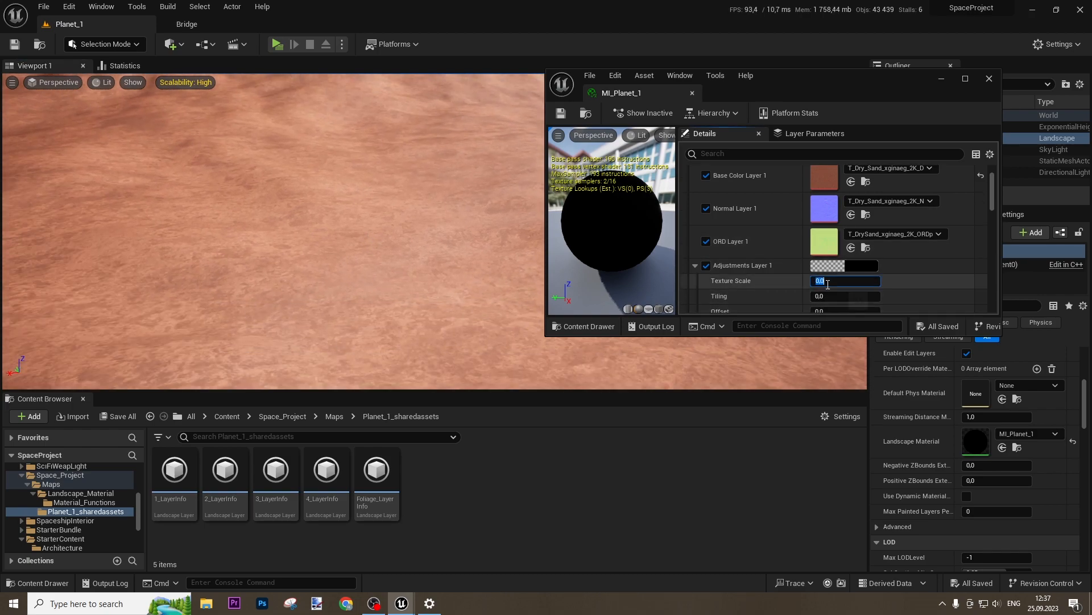
key("Return")
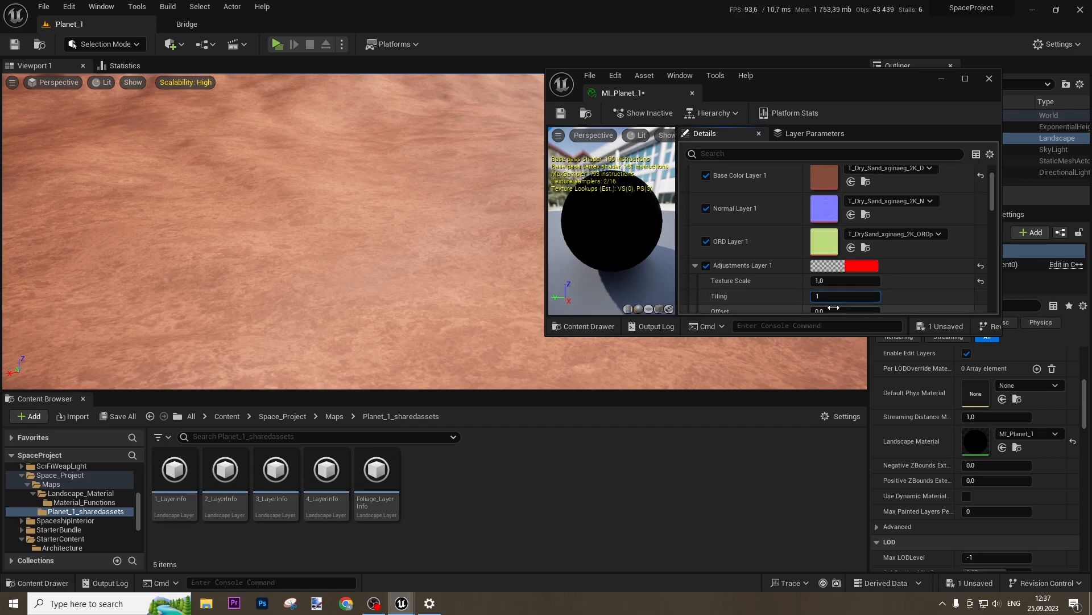
- Set layer 1's Texture Scale to 0,5, Tiling to 0,5 and Offset to 5, and check the ground texture
right_click_drag(489, 319, 553, 354)
type("0,5")
key("Tab")
type("0,5")
key("Tab")
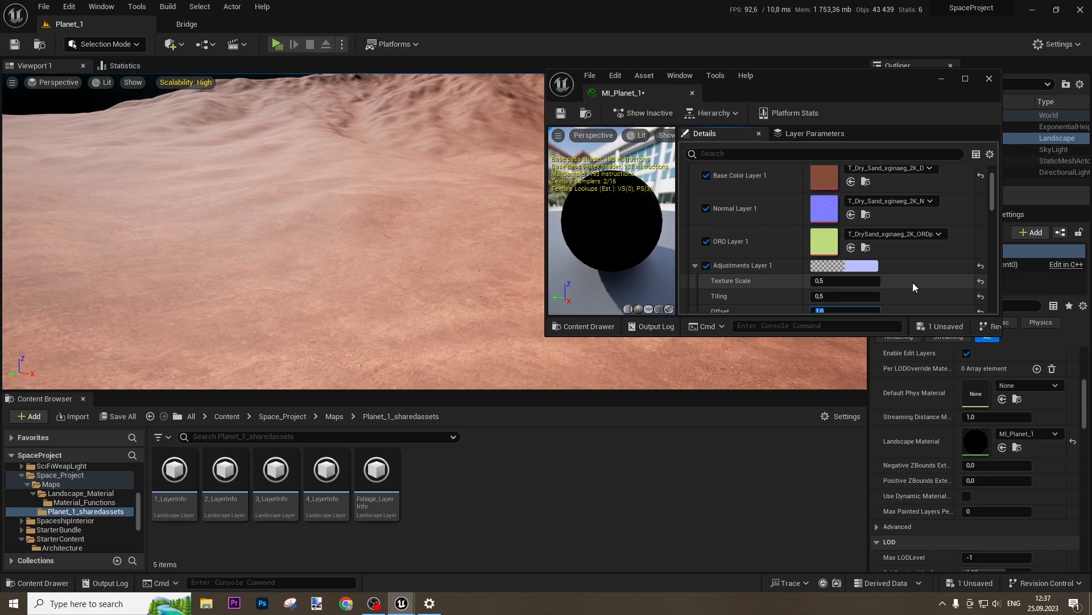
type("5")
key("Return")
right_click_drag(364, 227, 359, 267)
right_click_drag(273, 239, 438, 194)
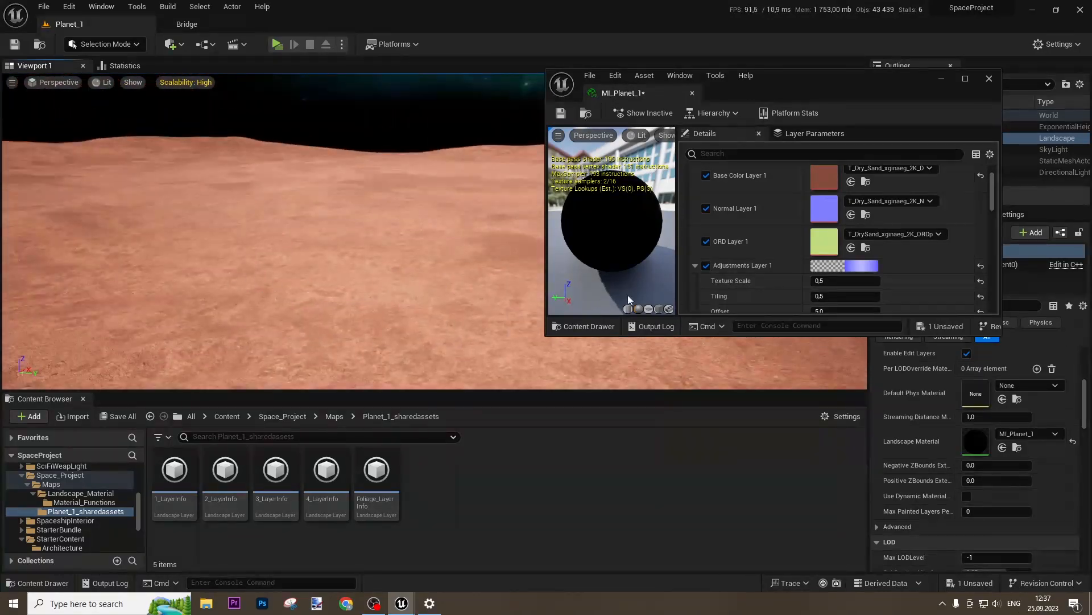
- Save MI_Planet_1 and dock it back into the main editor window
scroll(796, 276, "down", 5)
scroll(796, 276, "down", 1)
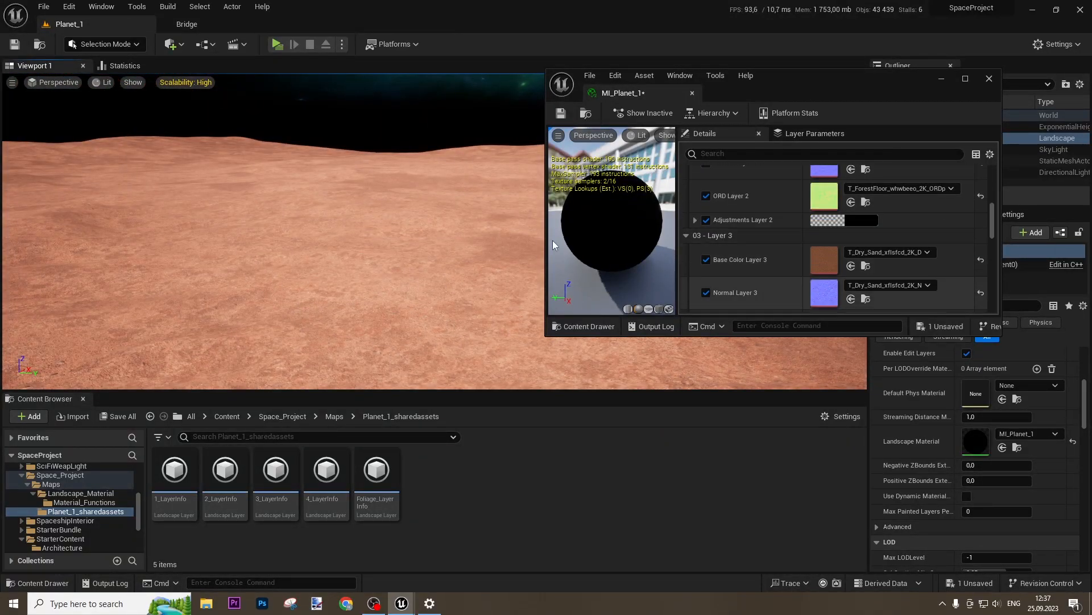
left_click(560, 112)
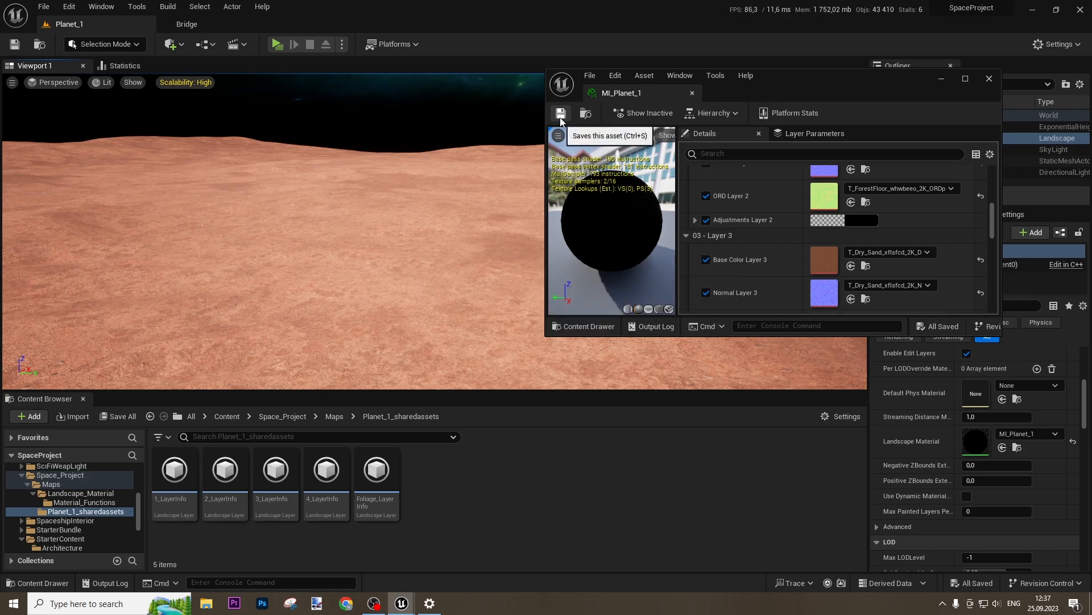
left_click_drag(633, 95, 330, 23)
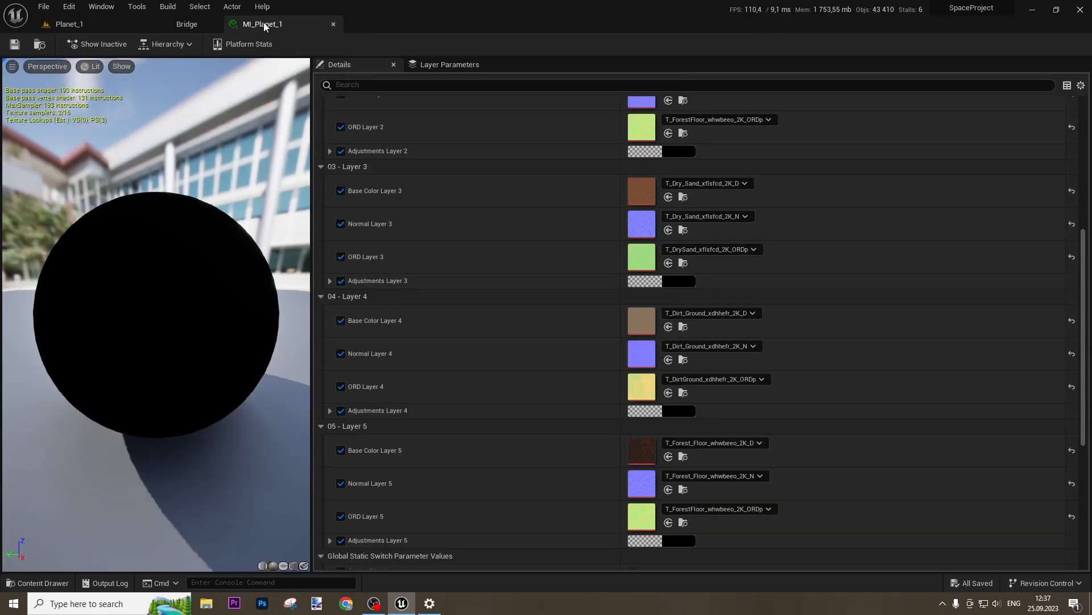
- Return to the Planet_1 level, switch to Landscape mode and activate the landscape Import tool
left_click(119, 24)
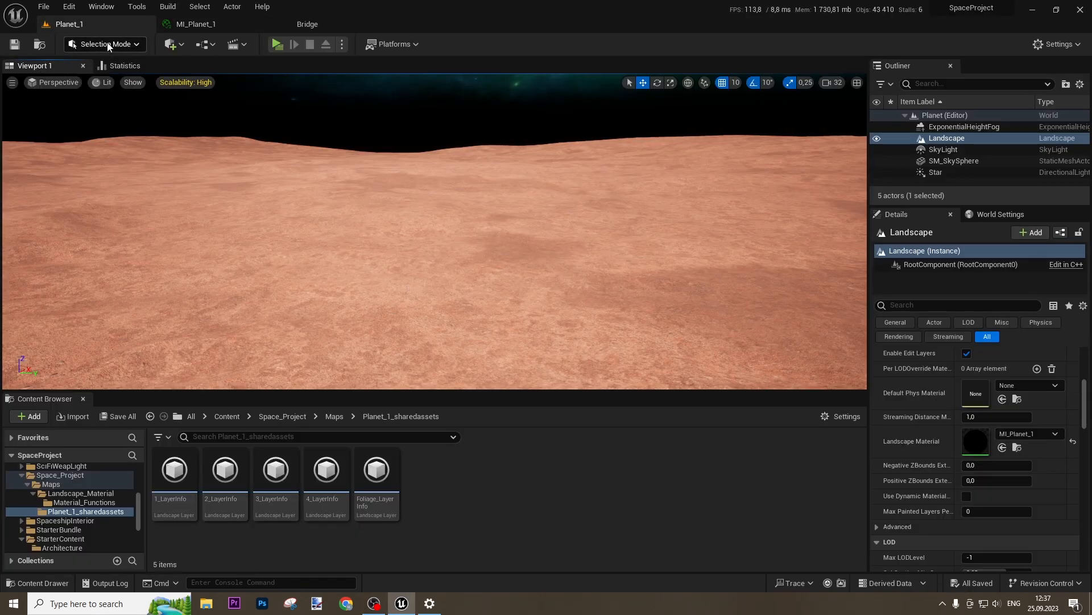
left_click(106, 44)
left_click(110, 74)
left_click(53, 85)
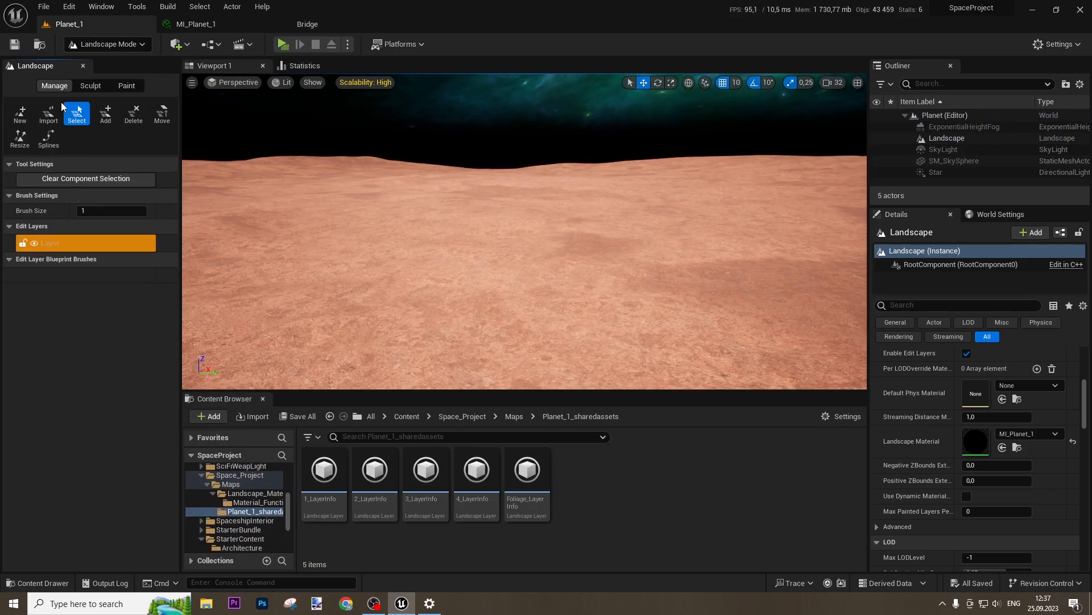
left_click(48, 114)
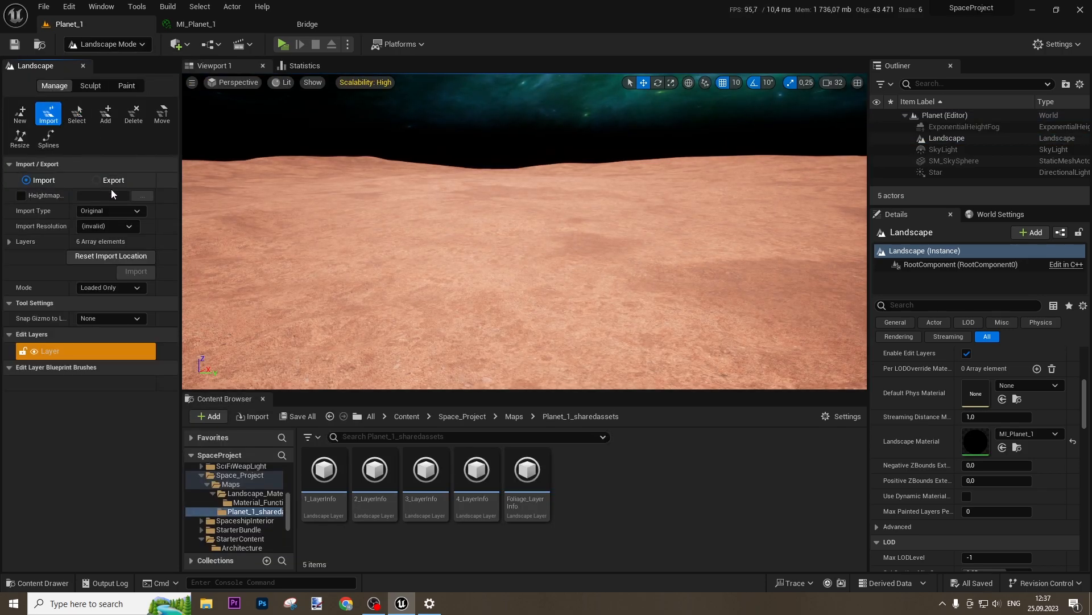
- Choose Wizard.png as the heightmap file, leaving the heightmap itself excluded from the import
left_click(21, 196)
left_click(141, 196)
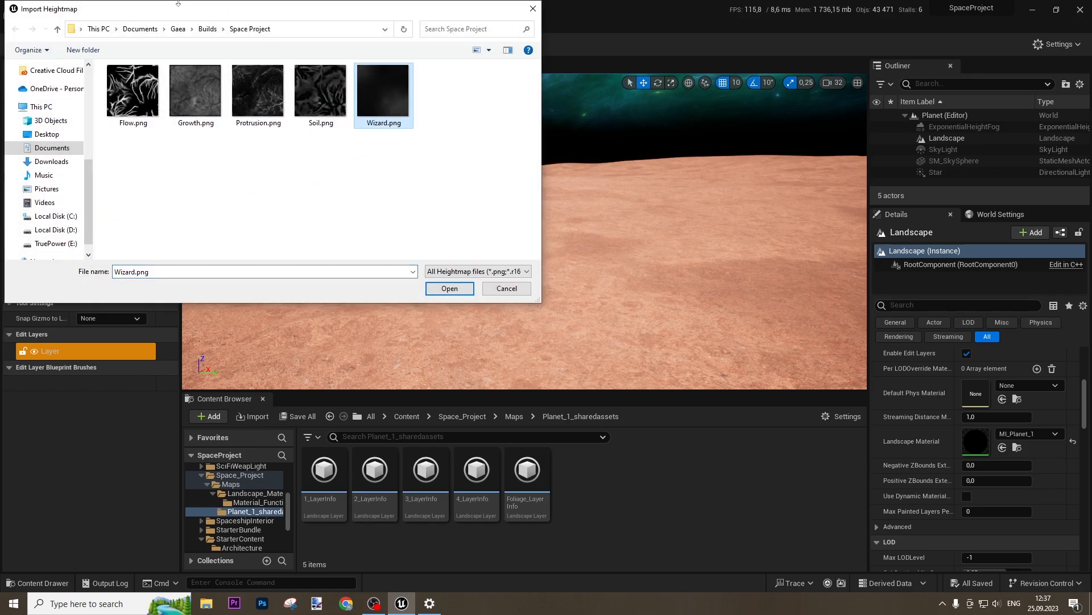
double_click(364, 101)
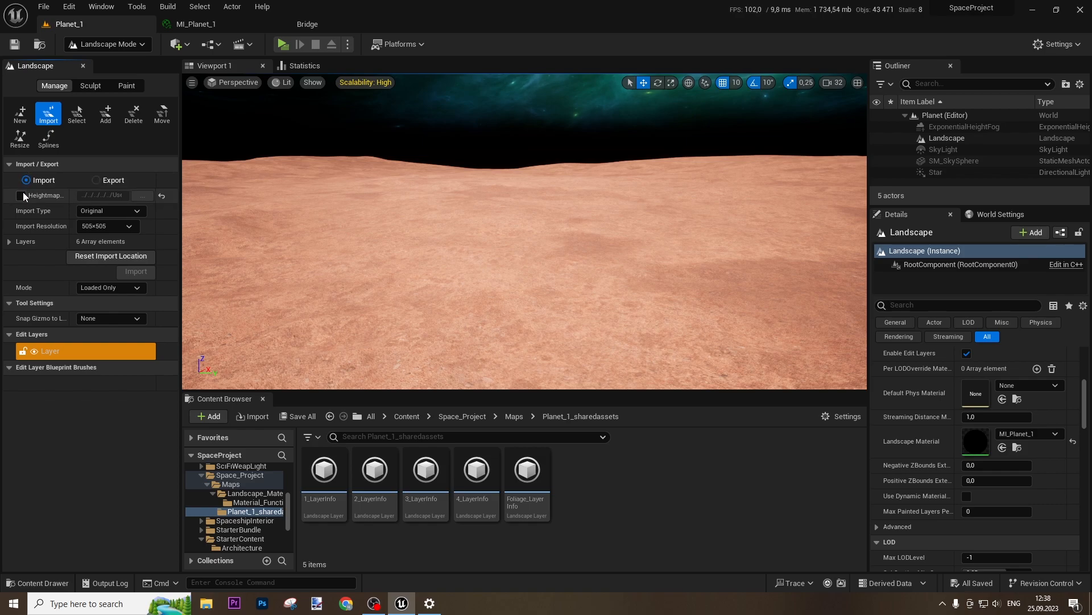
- Import Soil.png as the weight mask for landscape layer 2 only, with the Foliage layer excluded
left_click(14, 242)
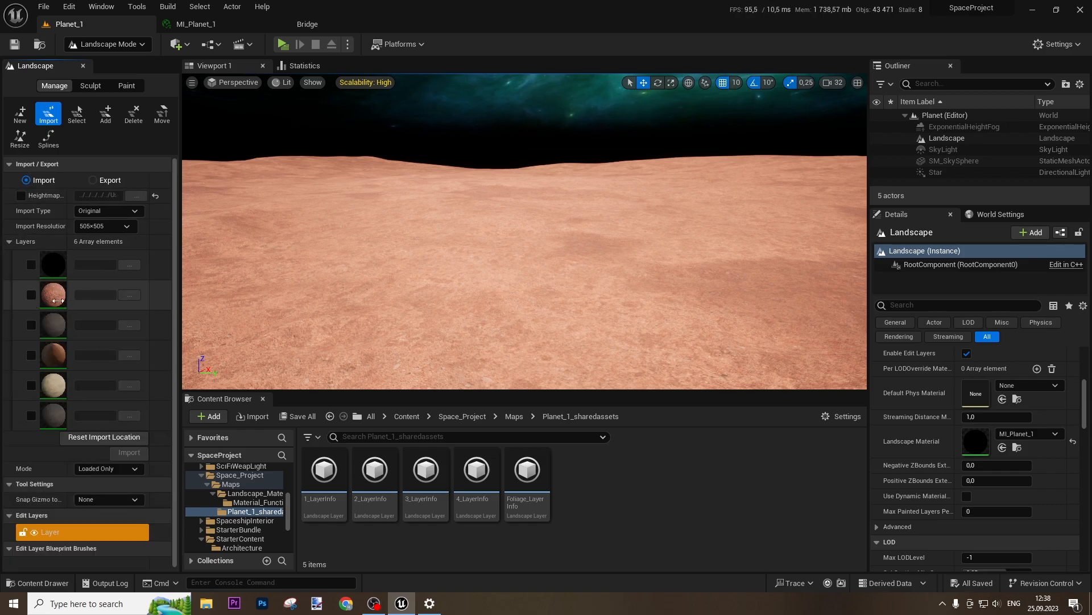
left_click(31, 325)
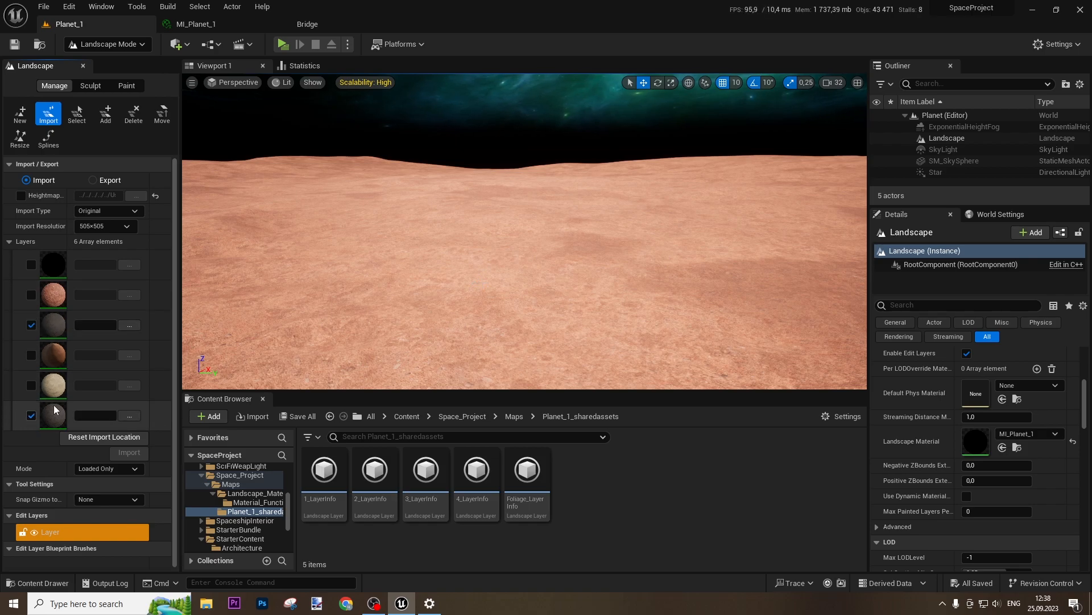
left_click(128, 325)
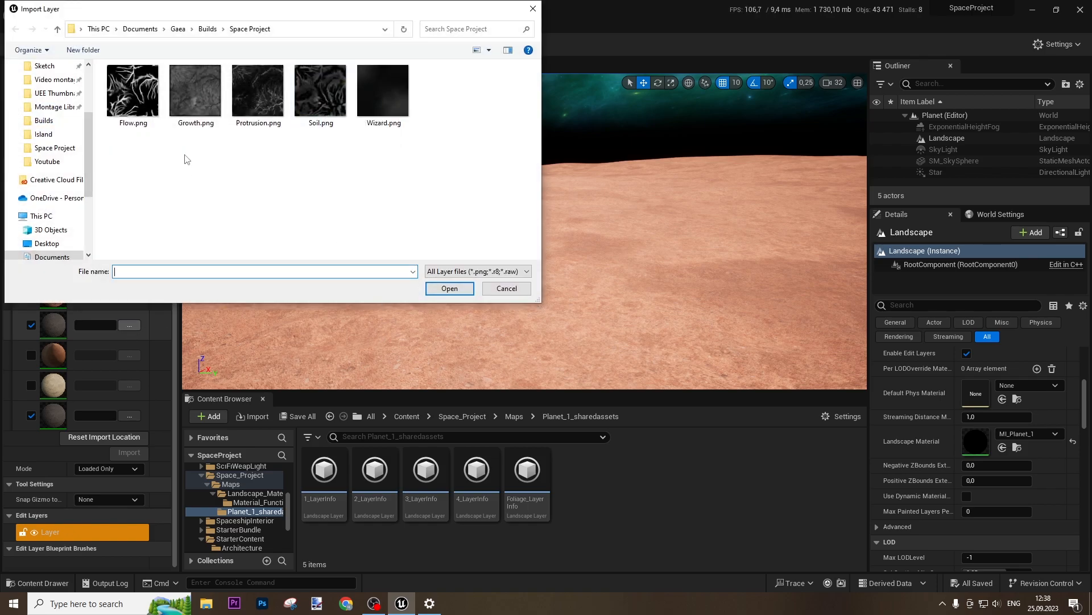
left_click(325, 101)
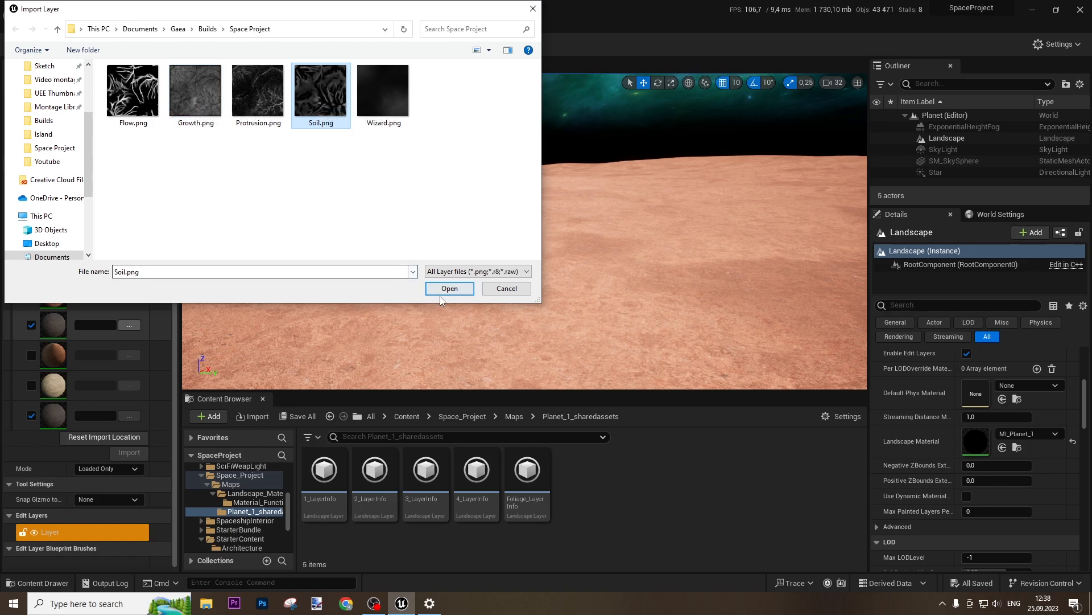
key("Return")
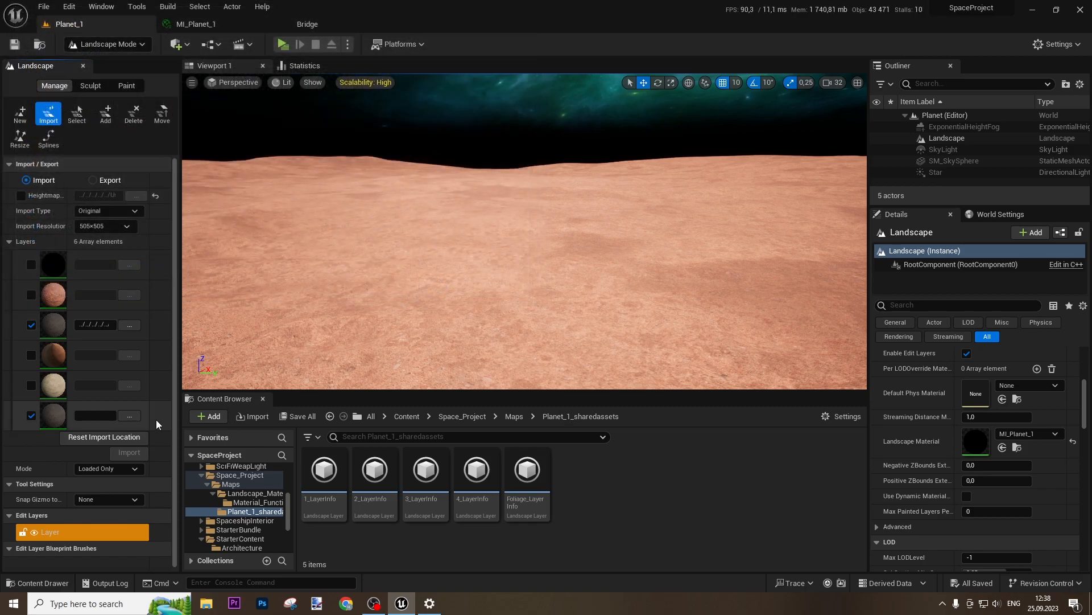
left_click(31, 415)
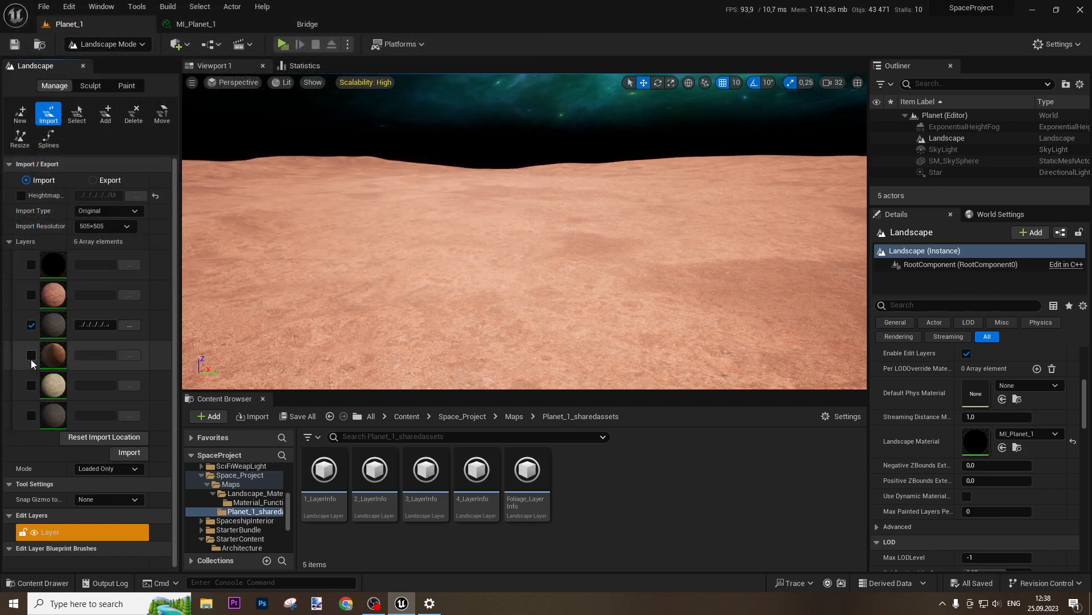
left_click(32, 355)
left_click(129, 453)
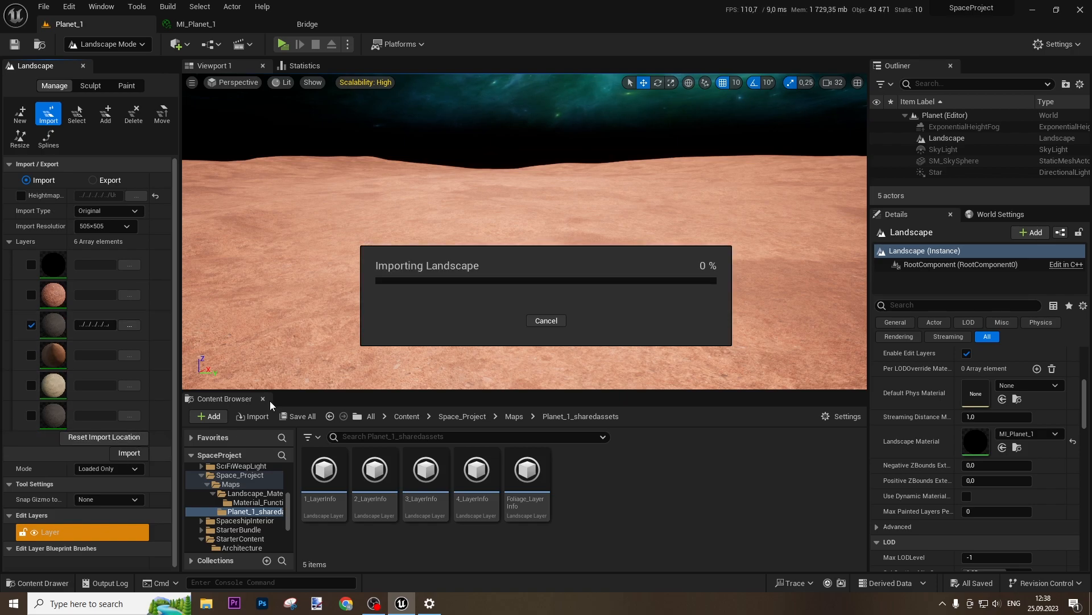
- Inspect the terrain from above and import Soil.png for layer 2 again
right_click_drag(354, 330, 490, 364)
key("s")
key("w")
key("s")
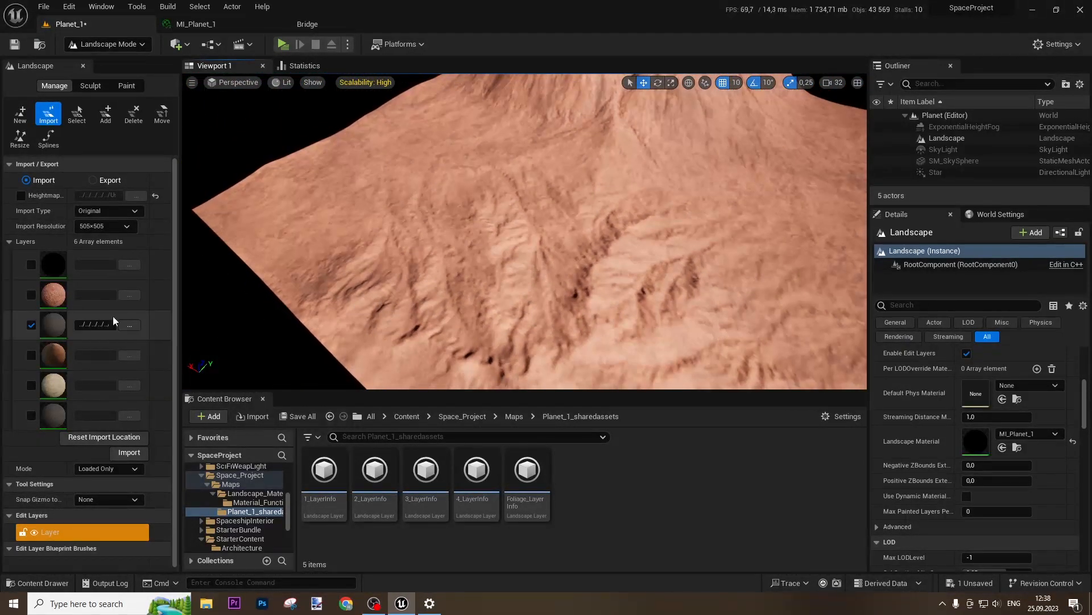
left_click(129, 324)
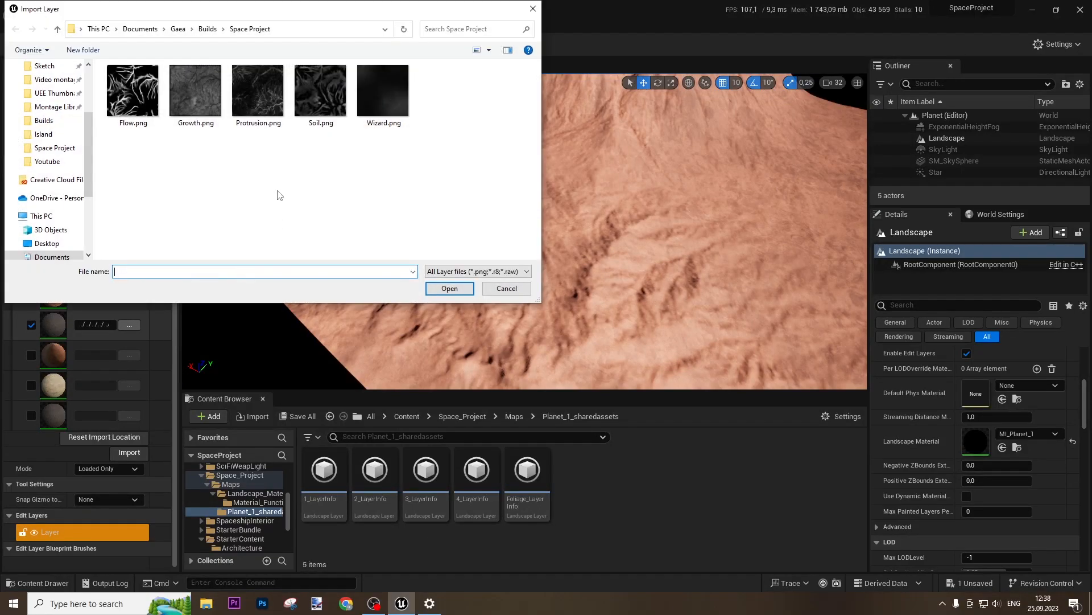
double_click(322, 94)
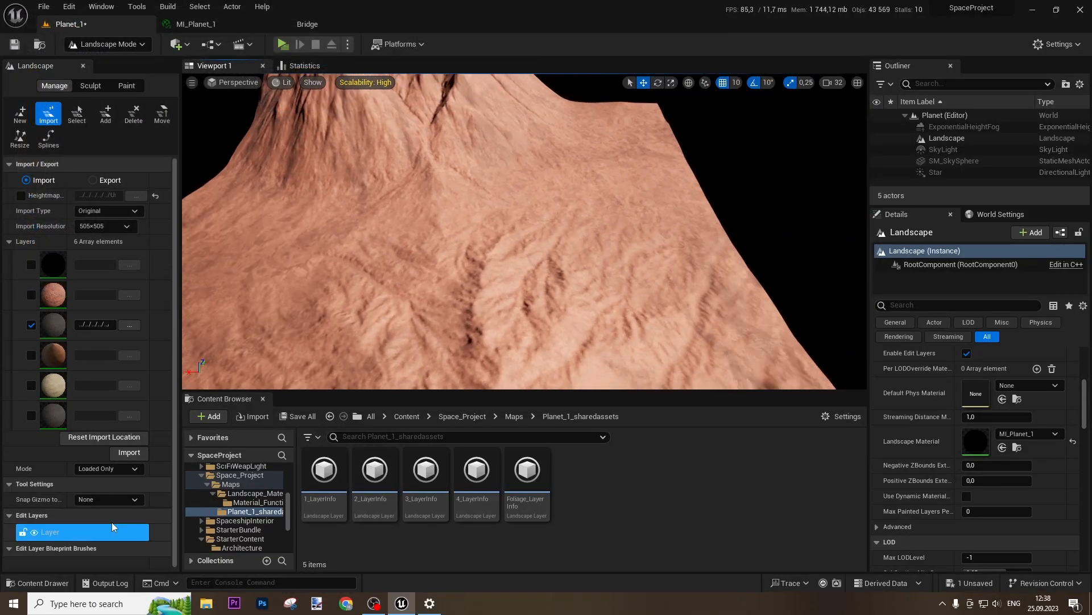
left_click(137, 453)
- Examine the mountain and surrounding ground for the imported layer 2 mask, near and far
key("w")
right_click_drag(455, 273, 517, 227)
key("w")
key("w")
key("w")
key("w")
key("s")
key("w")
- Import Protrusion.png as the weight mask for landscape layer 3 only, with layer 2 excluded
left_click(31, 355)
left_click(32, 325)
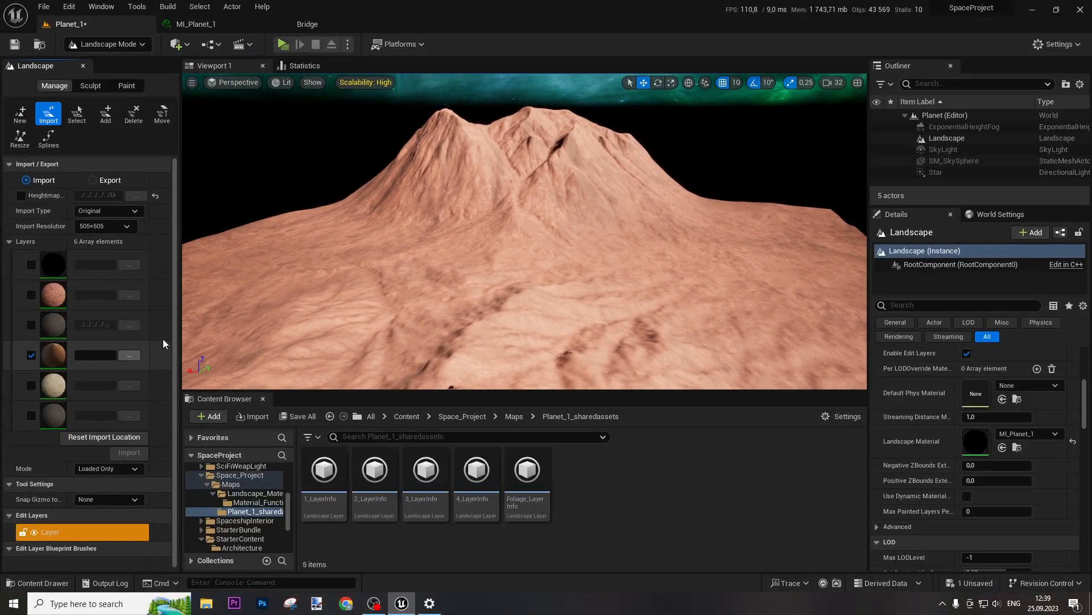
left_click(130, 356)
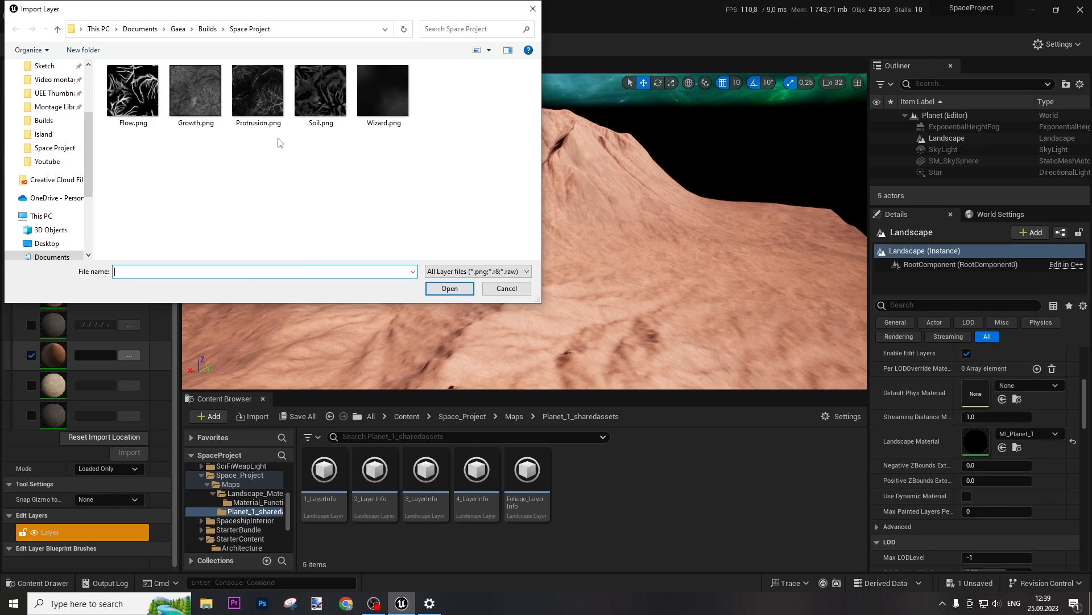
double_click(263, 106)
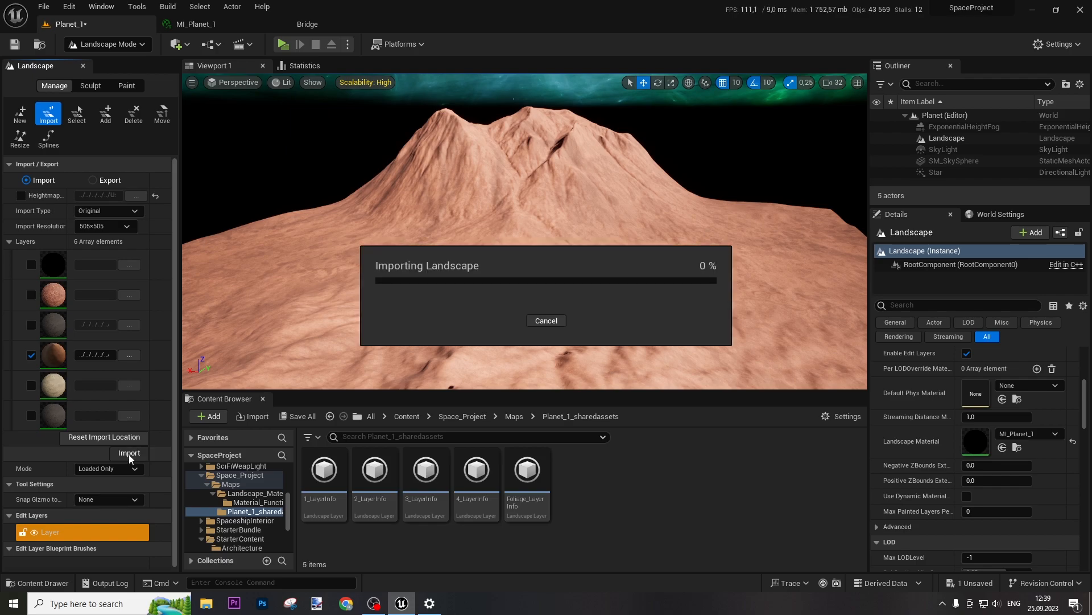
- Import Flow.png as the weight mask for landscape layer 4 only, with layer 3 excluded
key("w")
mouse_move(549, 307)
right_mouse_down()
mouse_move(592, 296)
mouse_move(586, 307)
mouse_move(560, 276)
mouse_move(555, 285)
mouse_move(597, 293)
mouse_move(623, 245)
mouse_move(592, 313)
mouse_move(563, 318)
mouse_move(501, 244)
mouse_move(515, 281)
mouse_move(532, 284)
mouse_move(523, 313)
mouse_move(595, 308)
mouse_move(591, 285)
mouse_move(588, 316)
mouse_move(546, 315)
right_mouse_up()
left_click(31, 385)
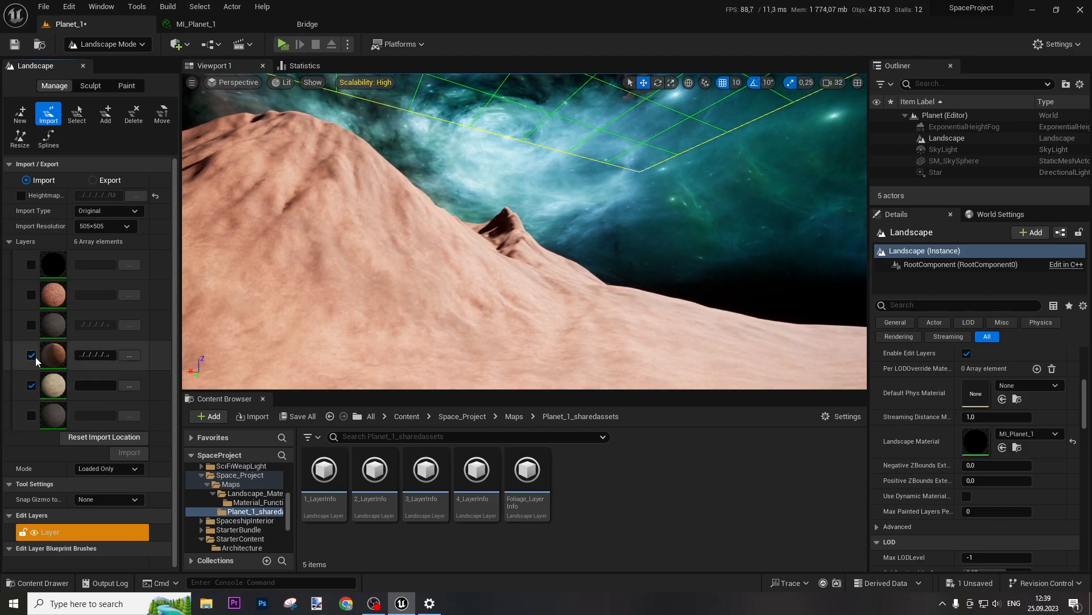
left_click(130, 385)
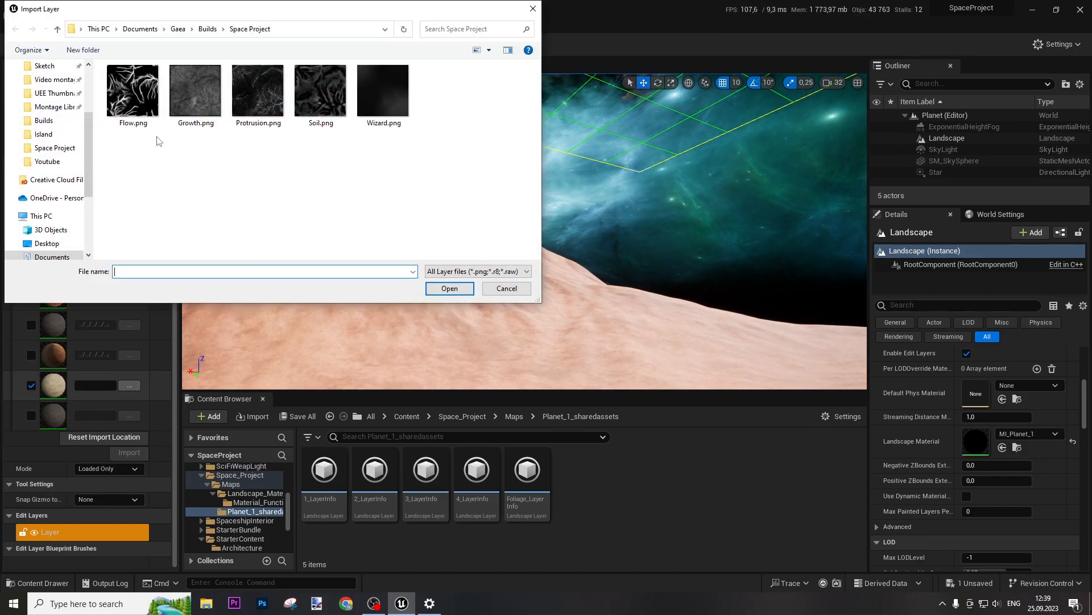
double_click(133, 91)
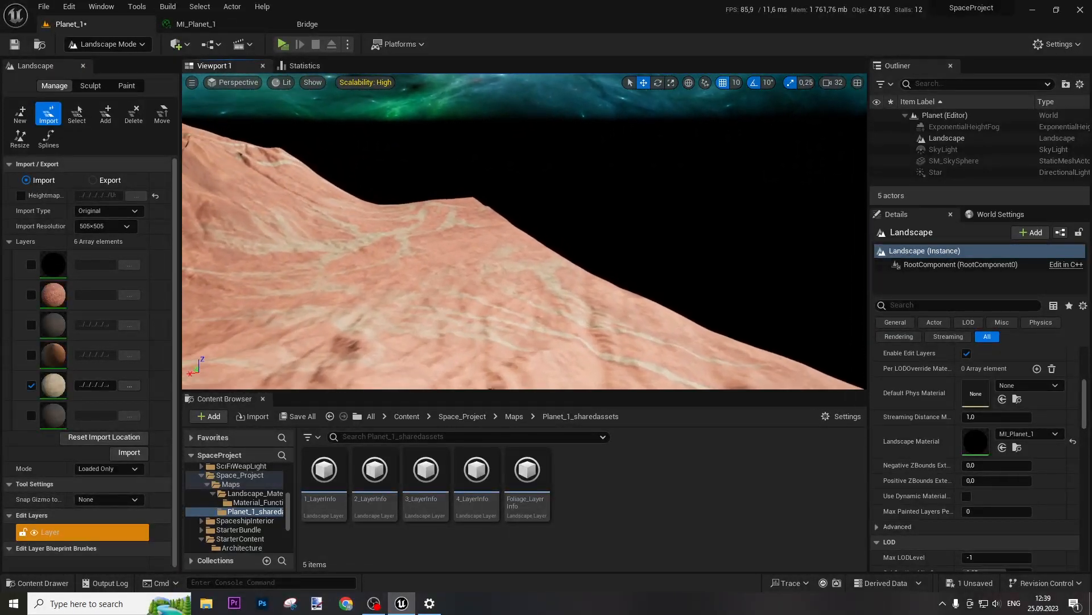
- Examine how the layer 4 flow mask is distributed over the slopes and ground from several distances
key("s")
right_click_drag(392, 294, 299, 290)
key("s")
key("w")
key("s")
key("w")
key("s")
key("w")
key("s")
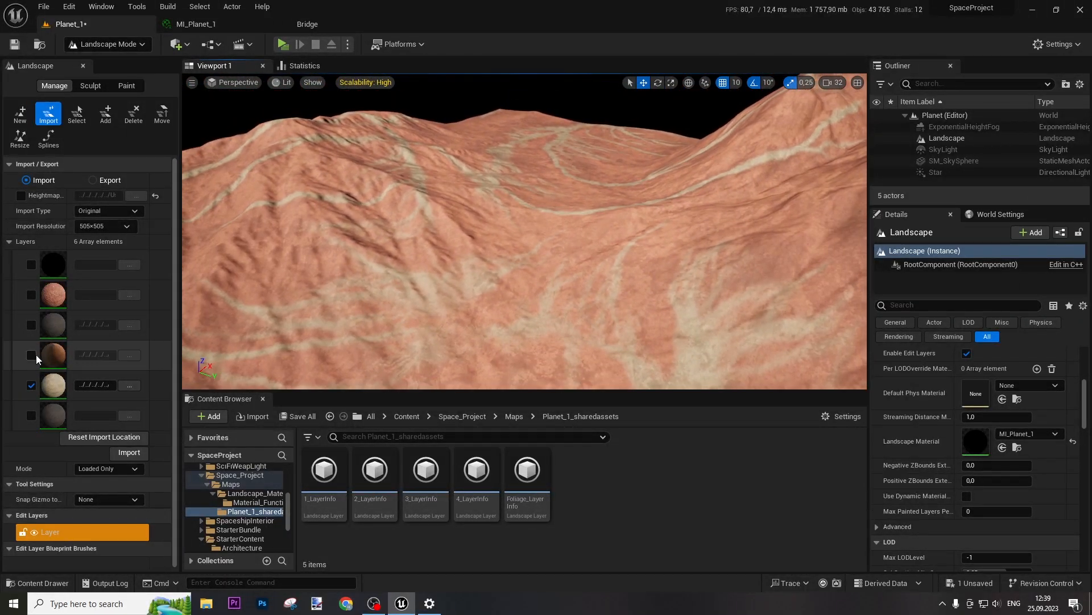
- Assign Growth.png to the Foliage layer and import the masks for layers 2, 3, 4 and Foliage together, leaving layer 1 excluded
left_click(31, 295)
left_click(31, 325)
left_click(31, 355)
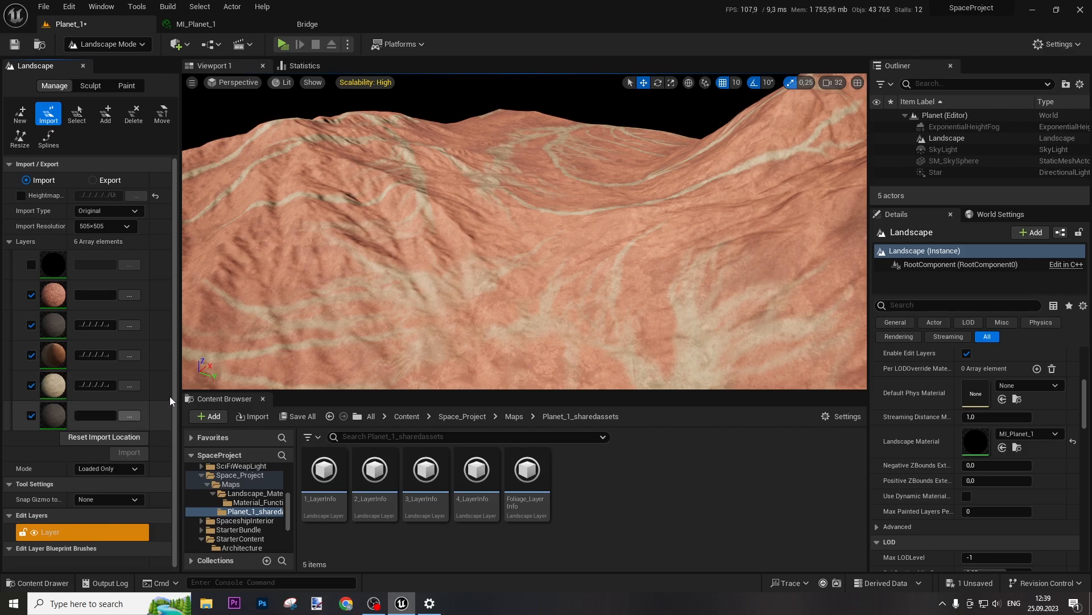
left_click(129, 415)
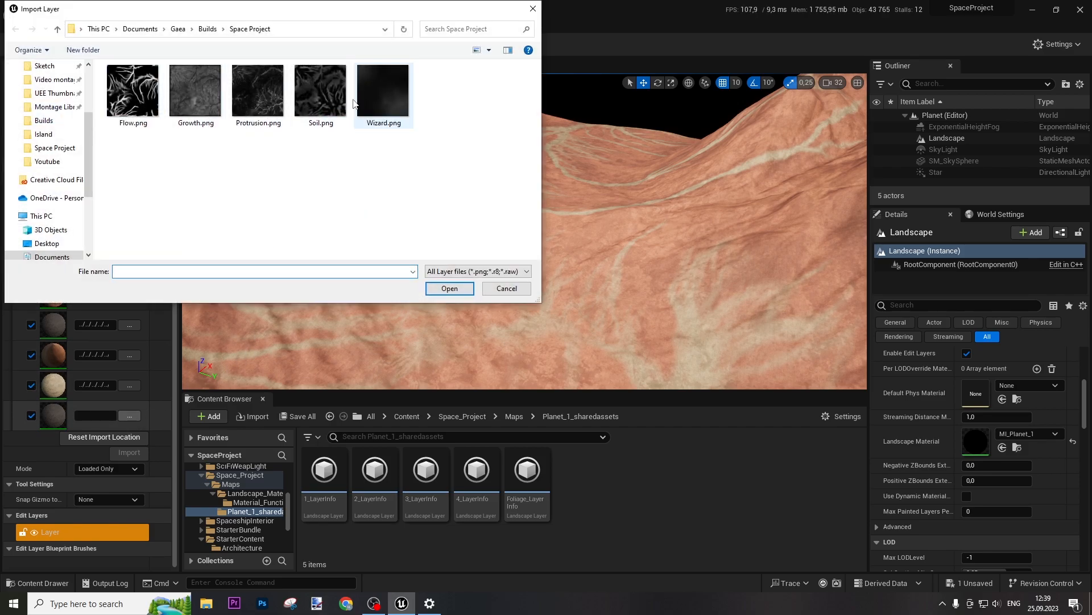
double_click(199, 102)
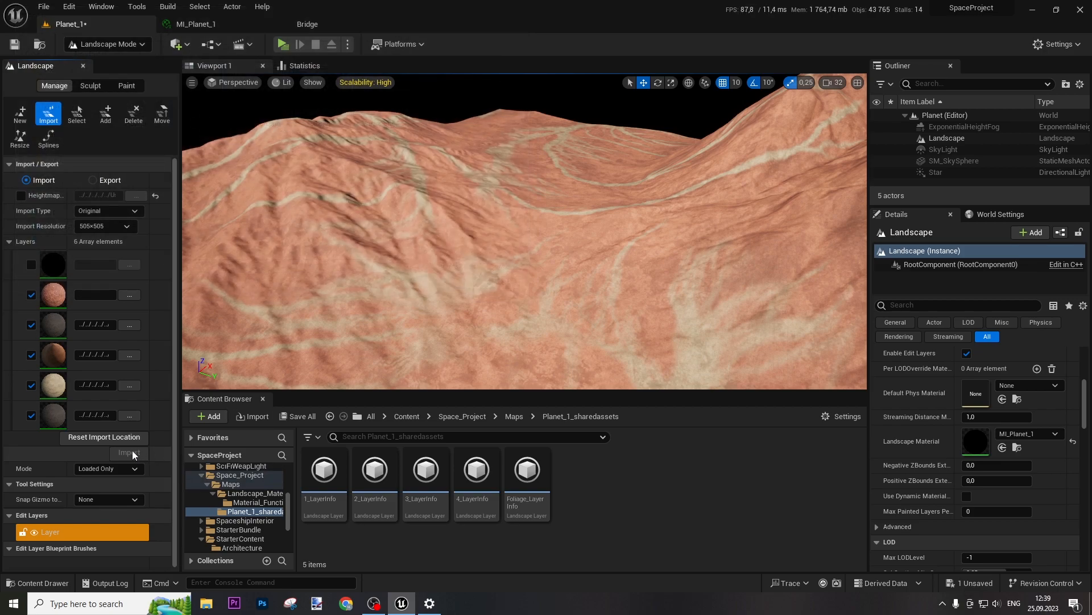
left_click(32, 295)
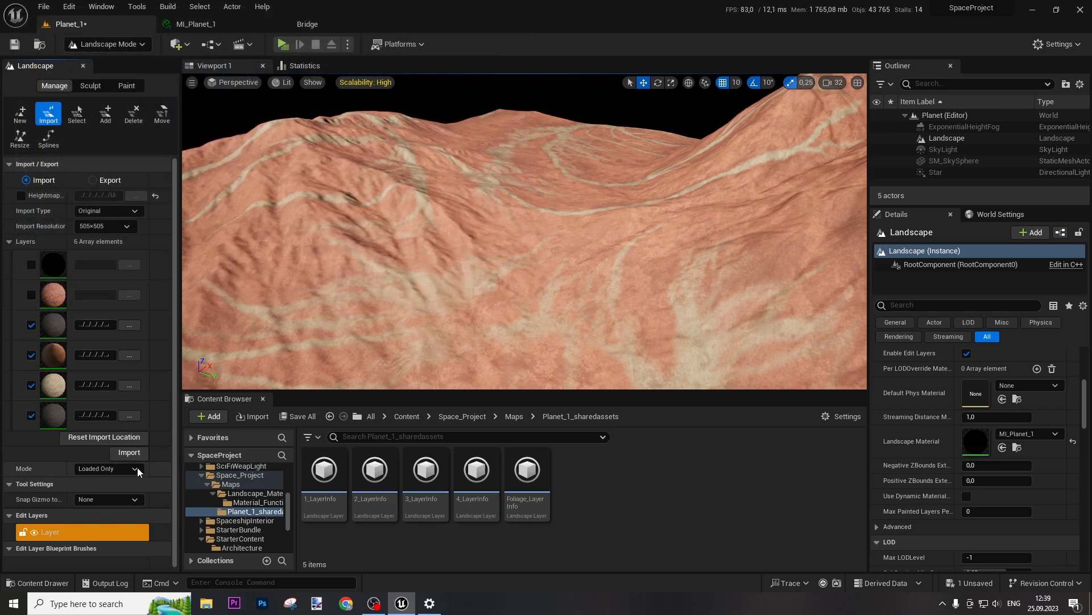
left_click(130, 453)
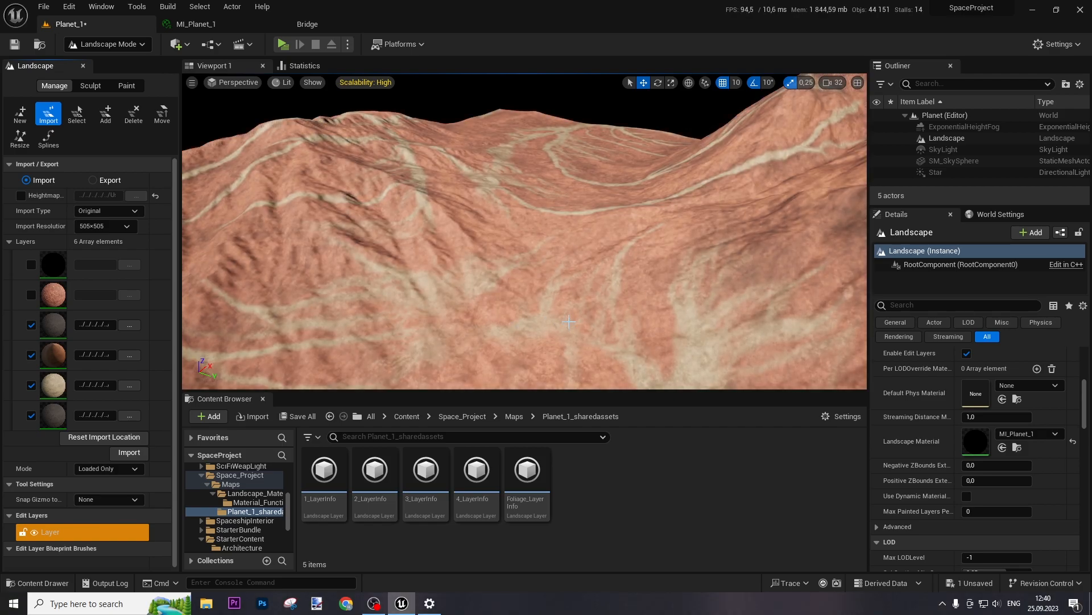
- Check the combined masks near the ground, switch from Landscape to Selection mode and save the level
right_click_drag(525, 231, 543, 260)
key("w")
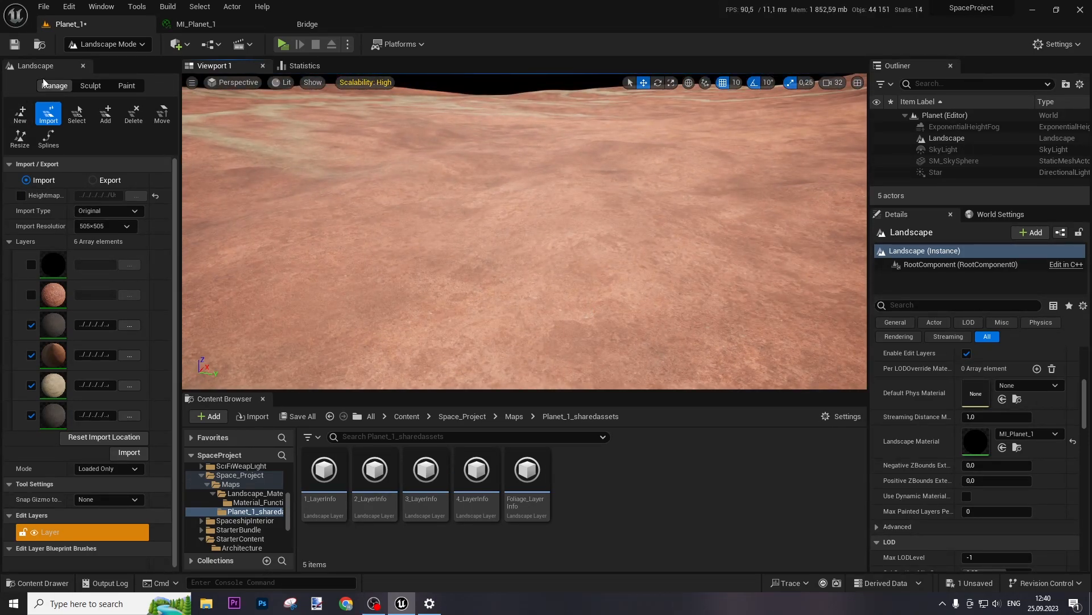
left_click(106, 44)
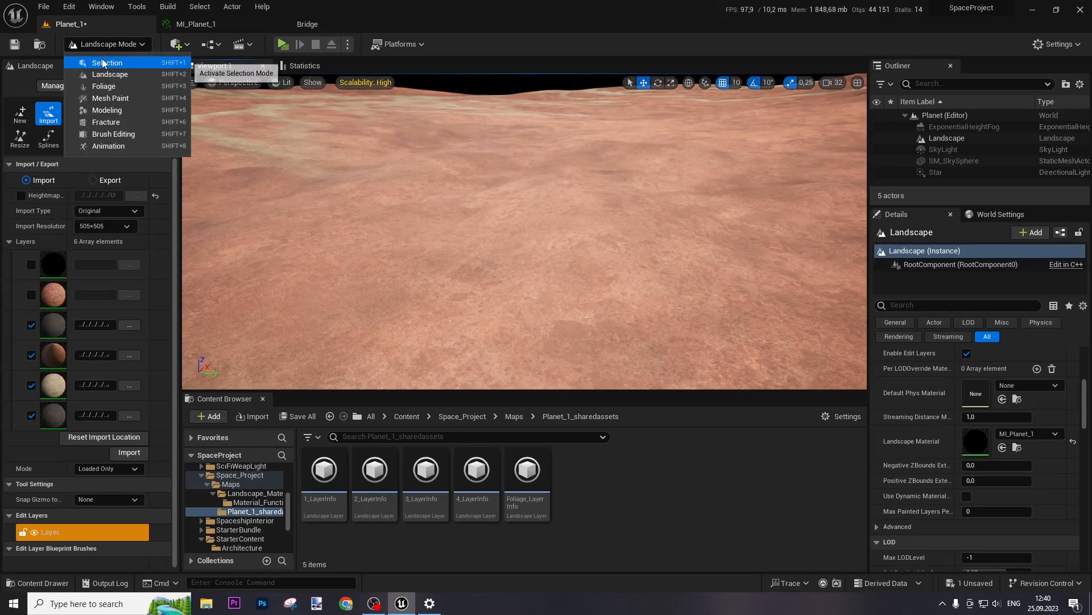
left_click(102, 62)
left_click(13, 44)
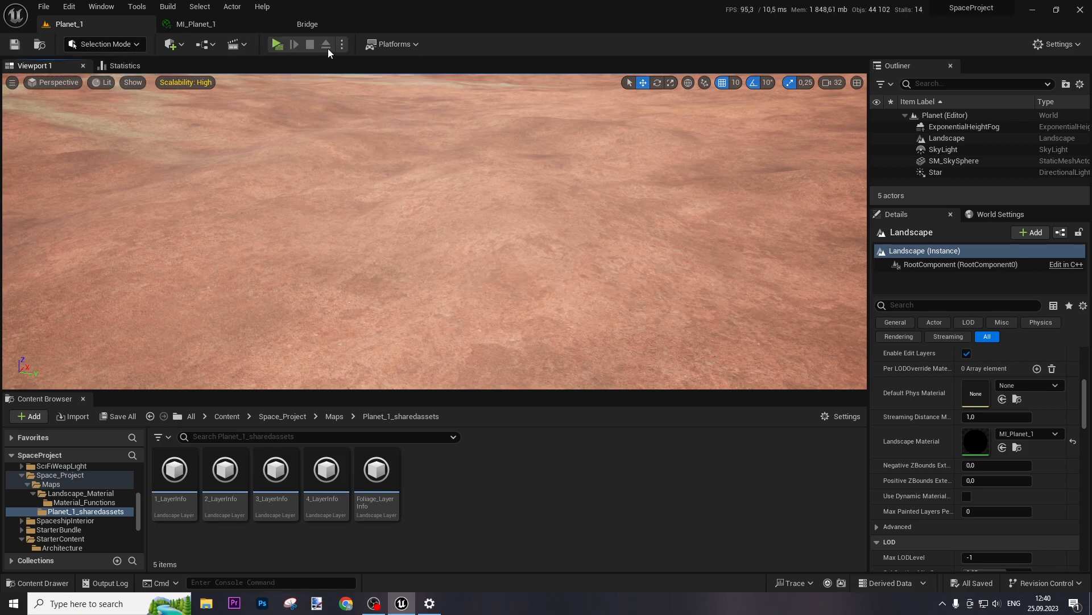
- Set the play preview's new viewport resolution to the 21.5-24" monitor preset in the advanced play settings and save the level
left_click(342, 44)
left_click(381, 292)
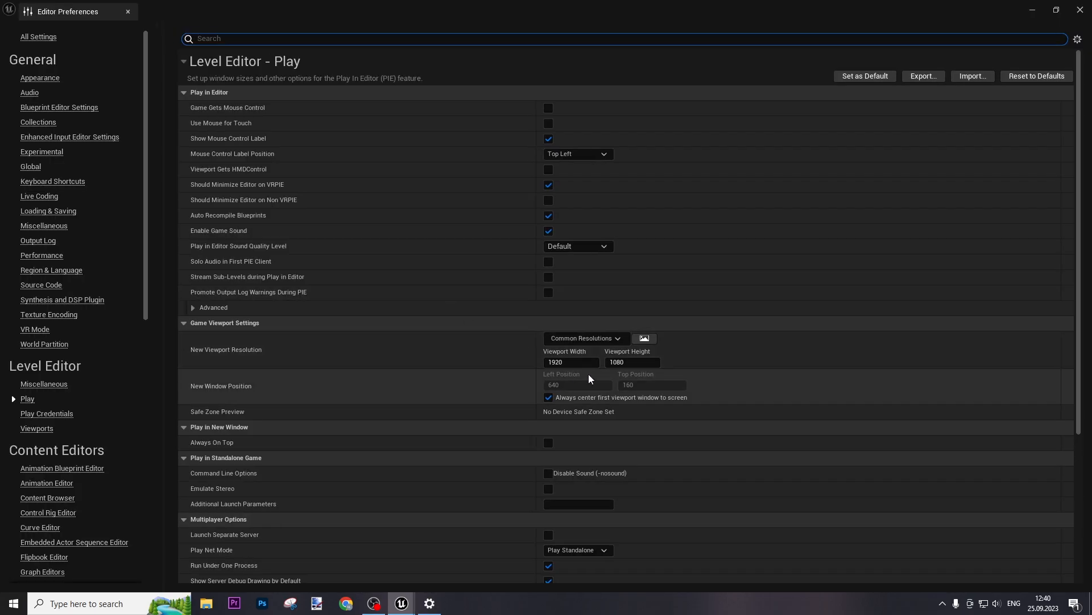
left_click(587, 340)
mouse_move(588, 396)
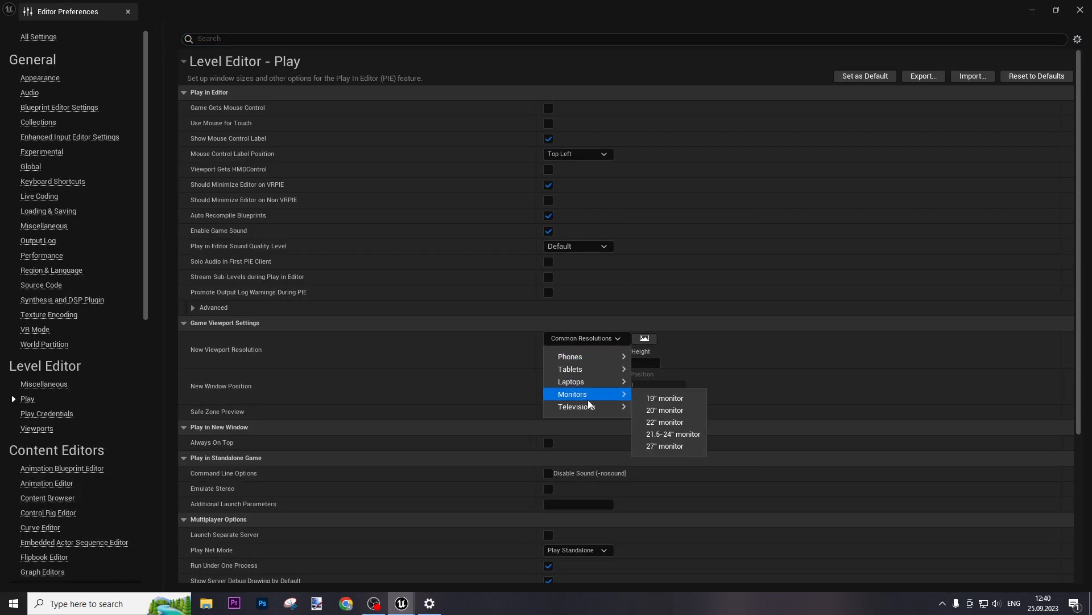
left_click(672, 435)
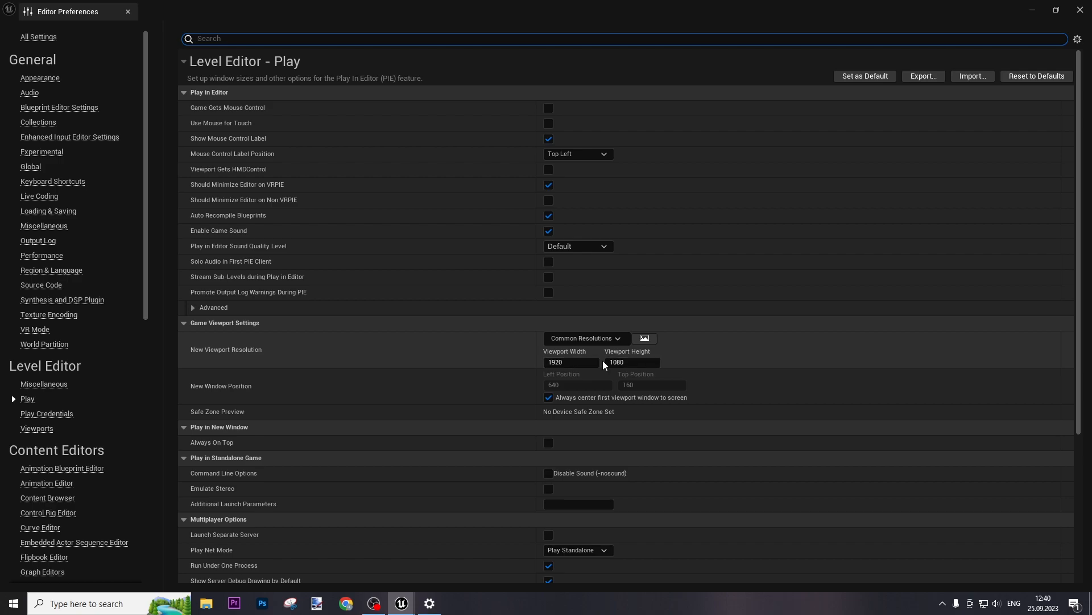
left_click(594, 339)
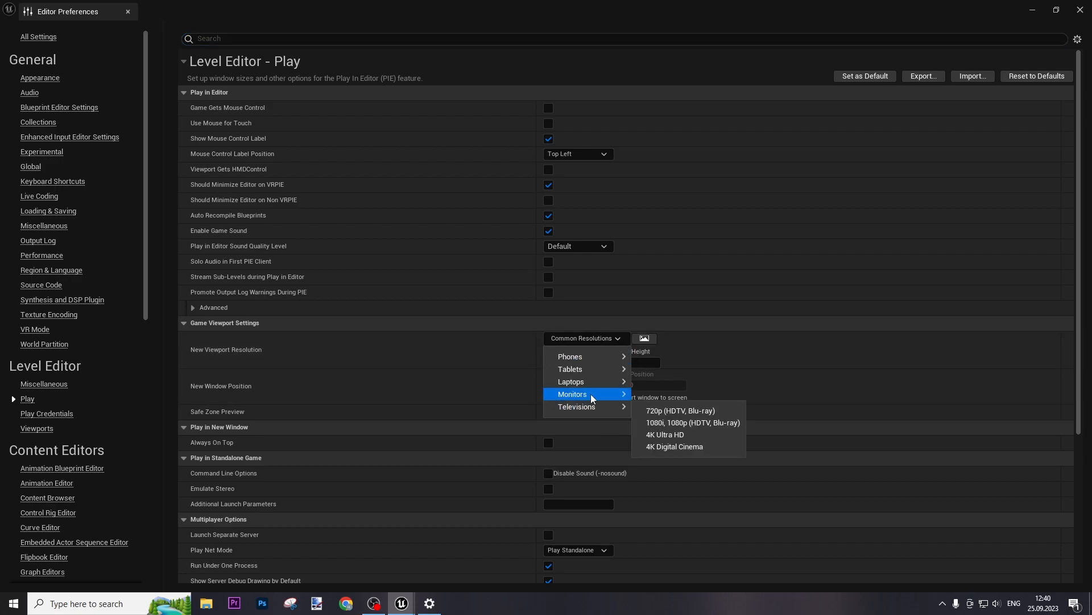
left_click(602, 339)
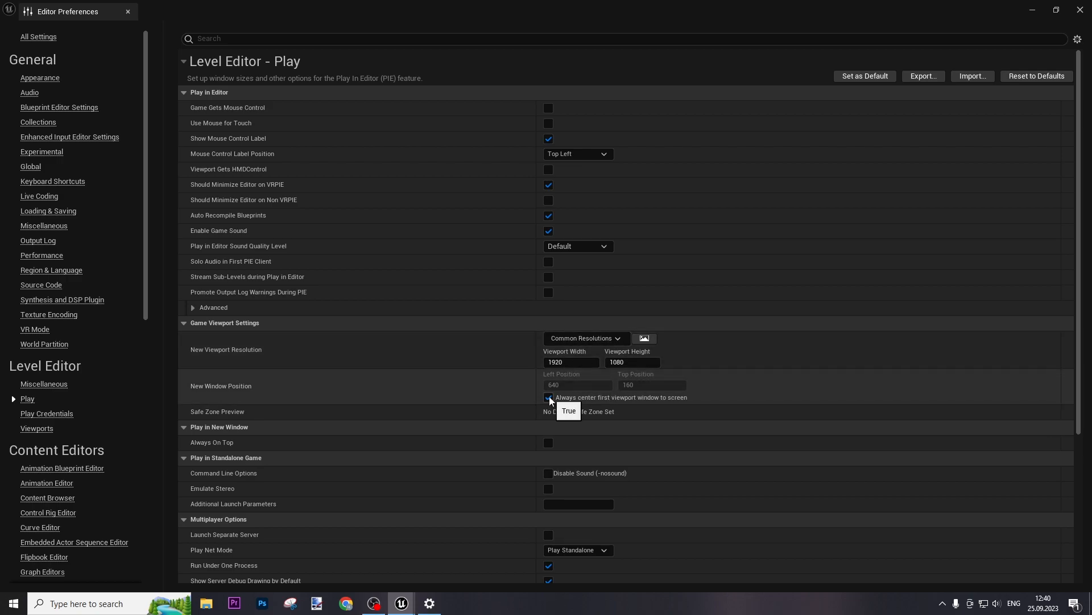
left_click(128, 12)
left_click(17, 46)
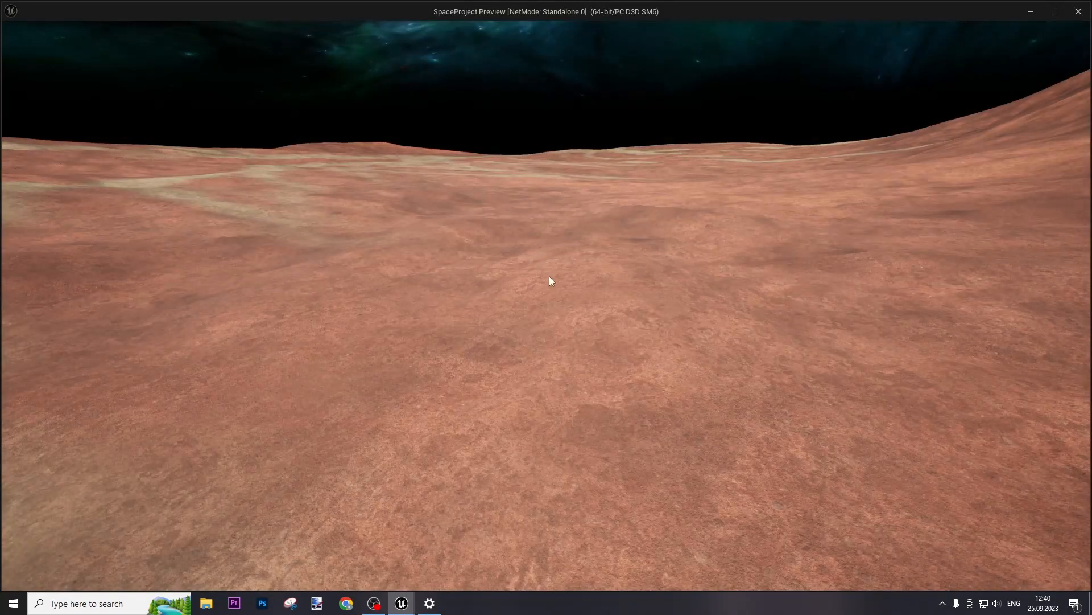
- Fly through the level in the standalone play preview to examine the layered ground and mountains, and end the preview
left_click(549, 276)
key("w")
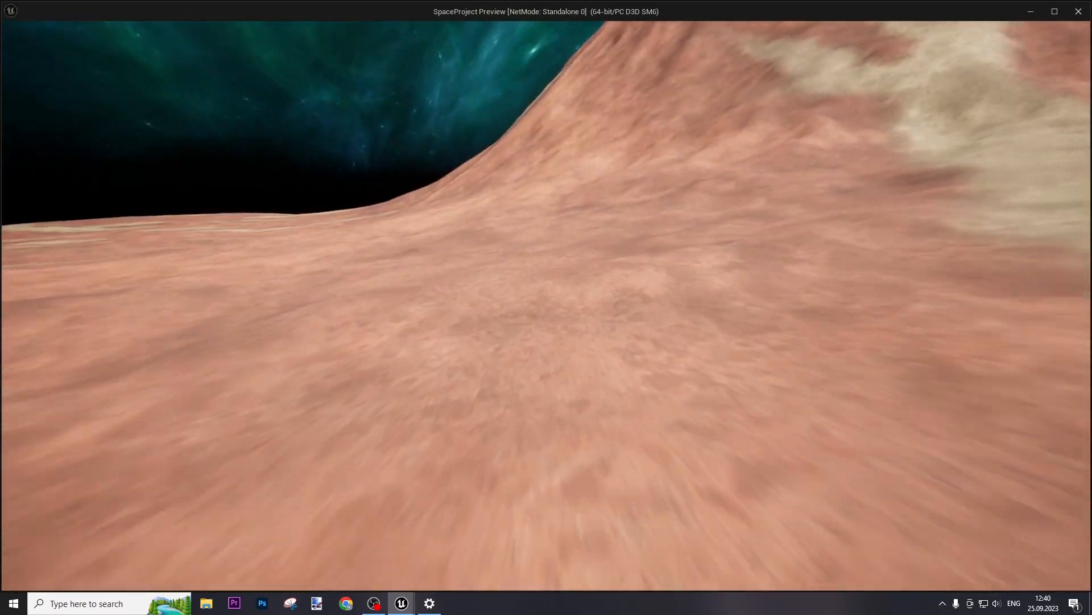
key("w")
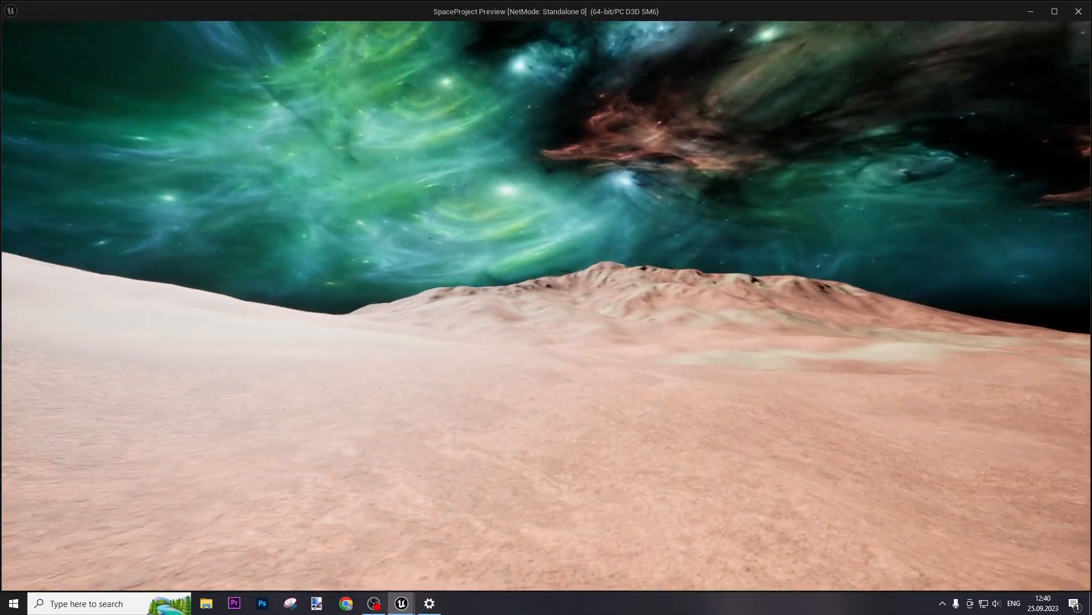
key("w")
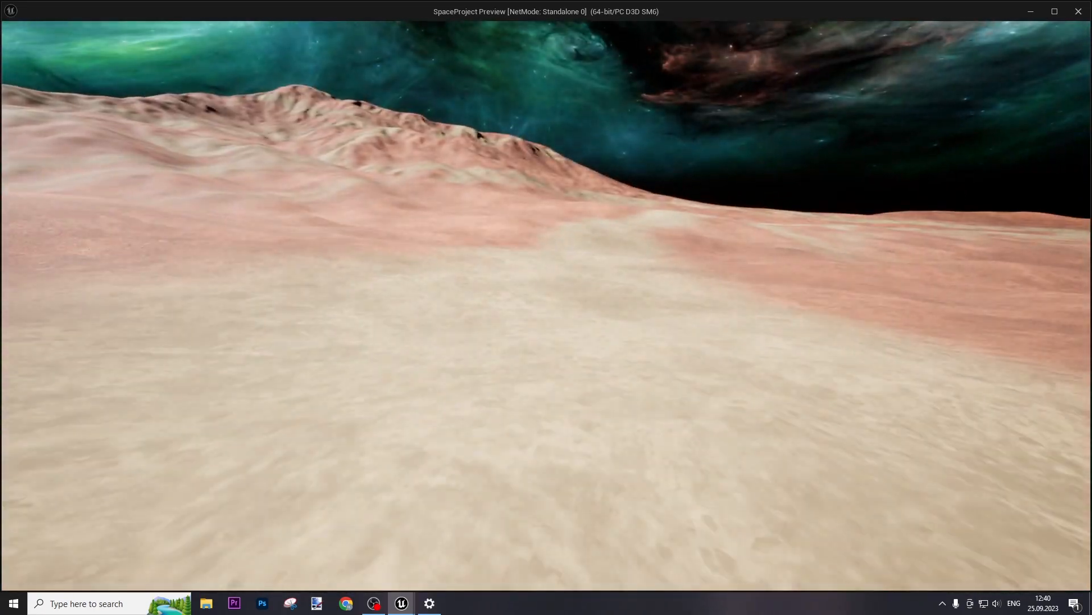
key("w")
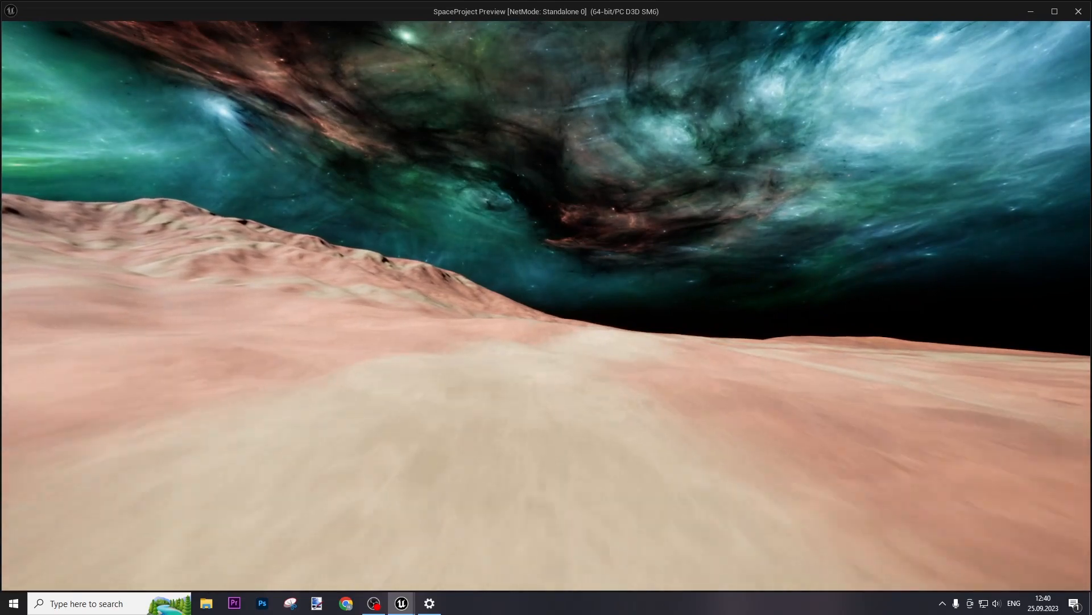
key("w")
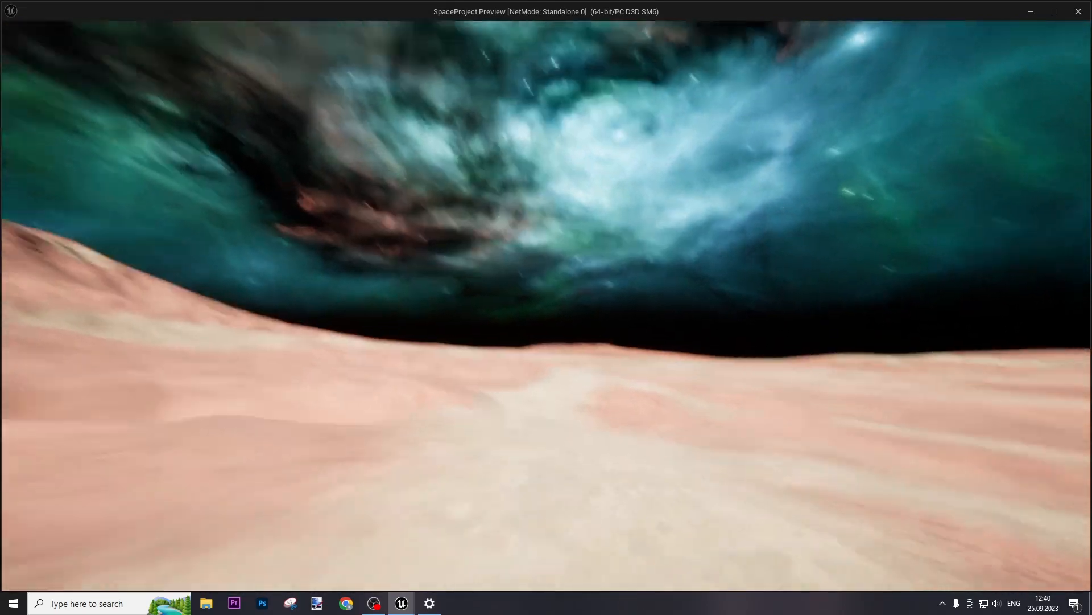
key("w")
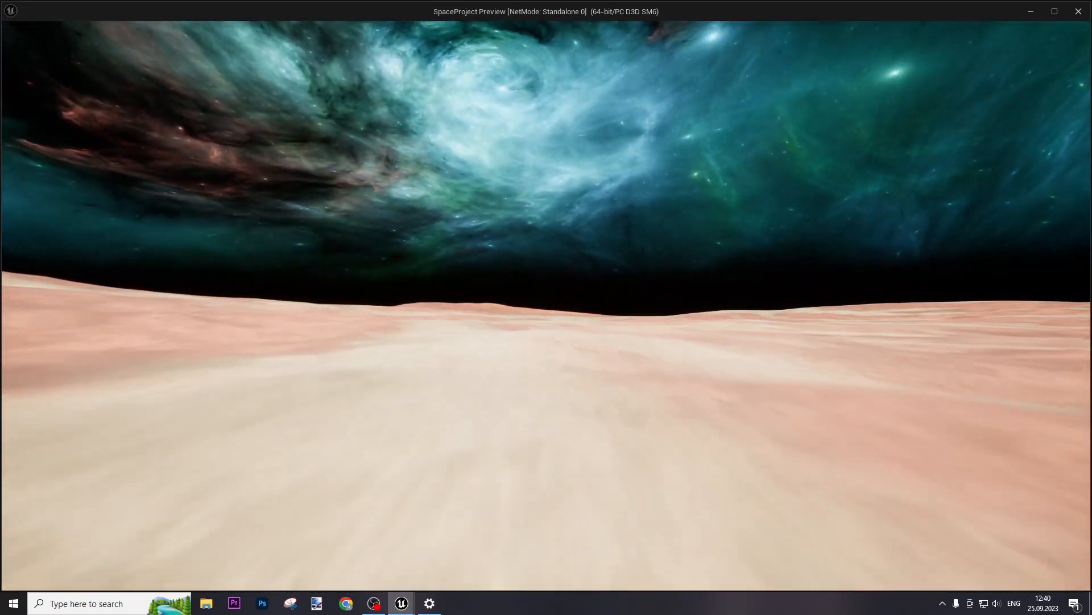
key("w")
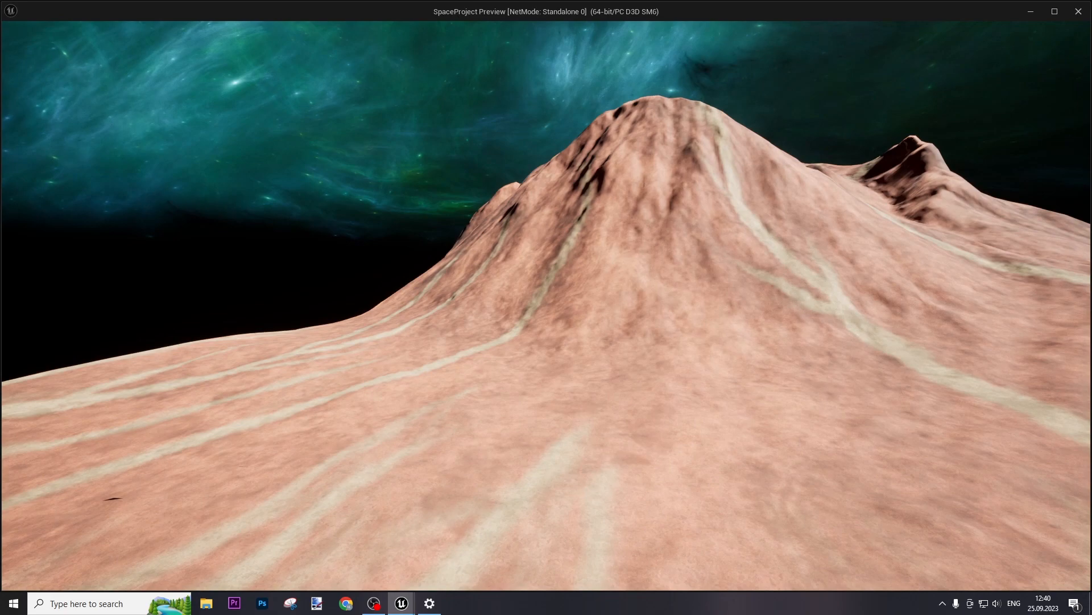
key("w")
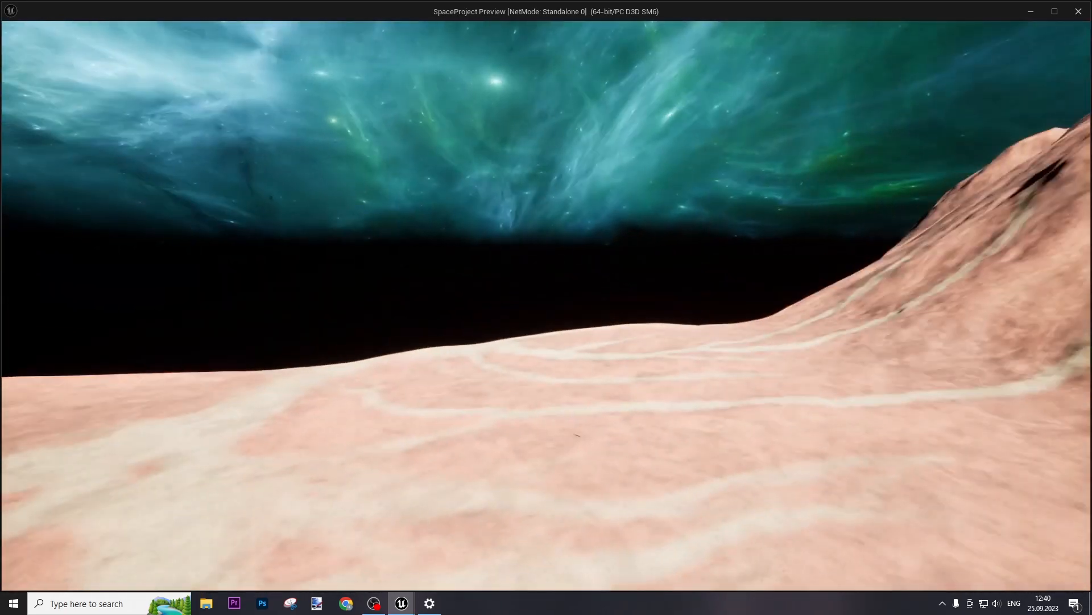
key("w")
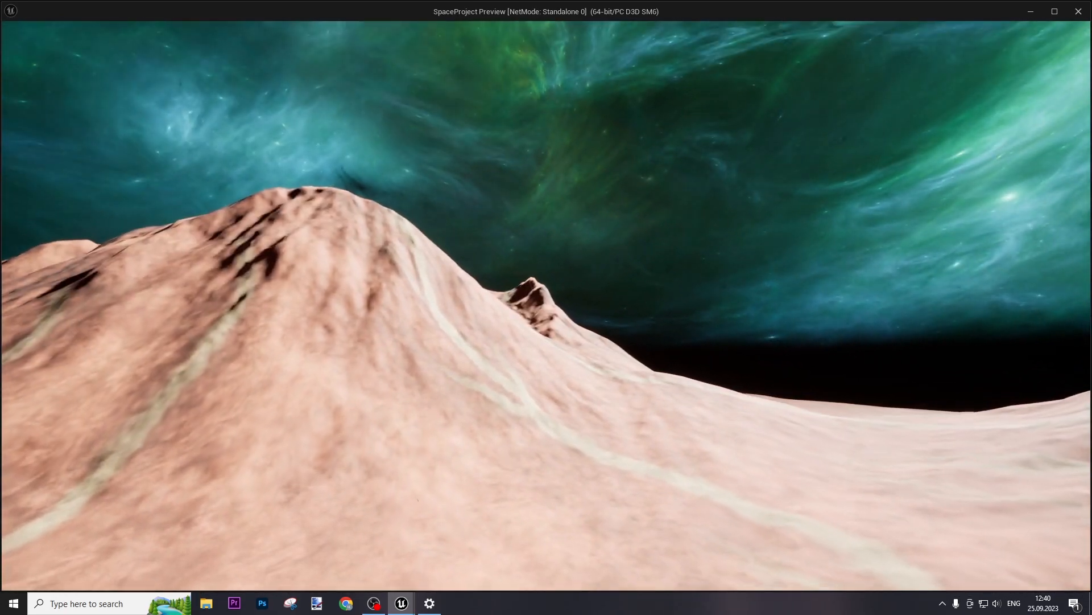
key("w")
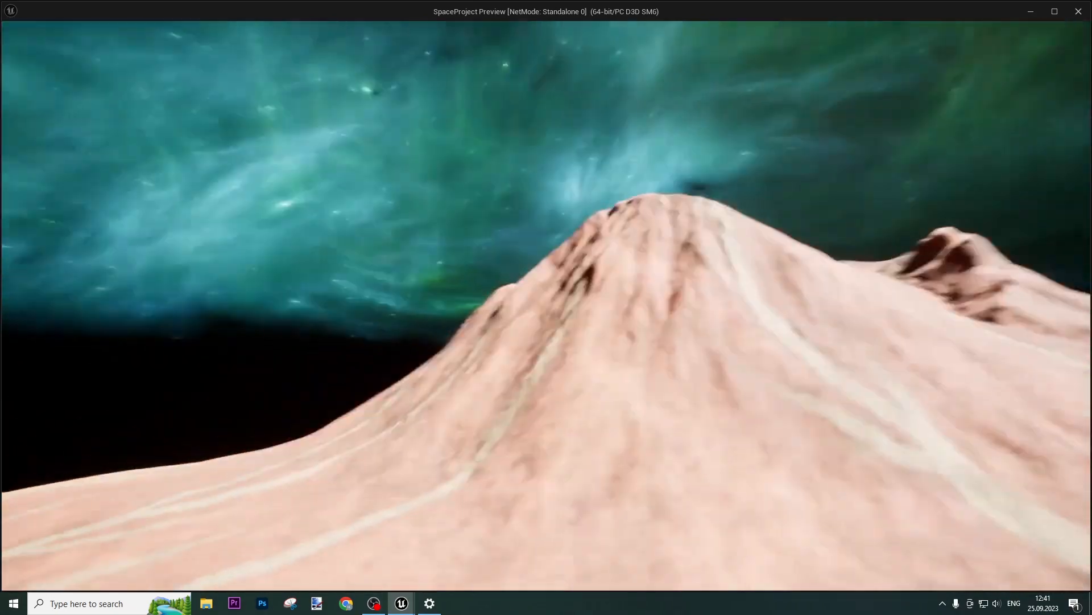
key("w")
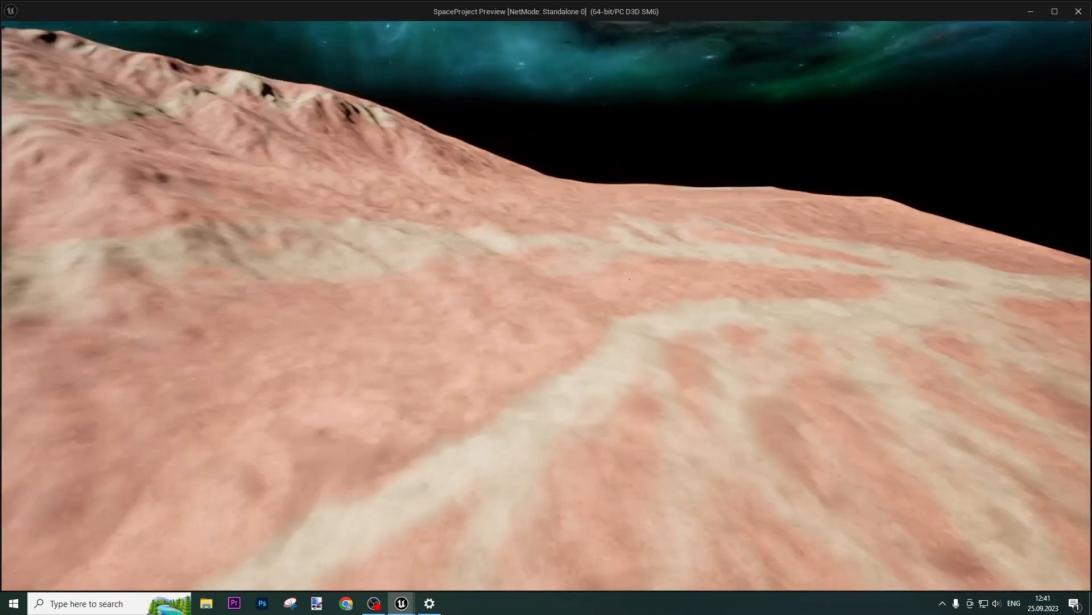
key("w")
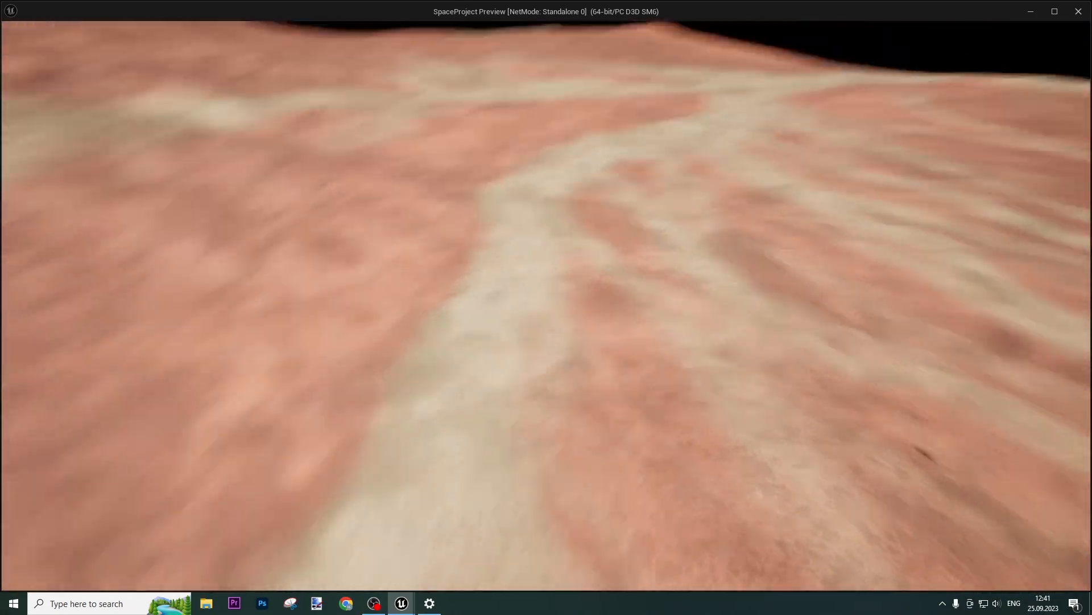
key("w")
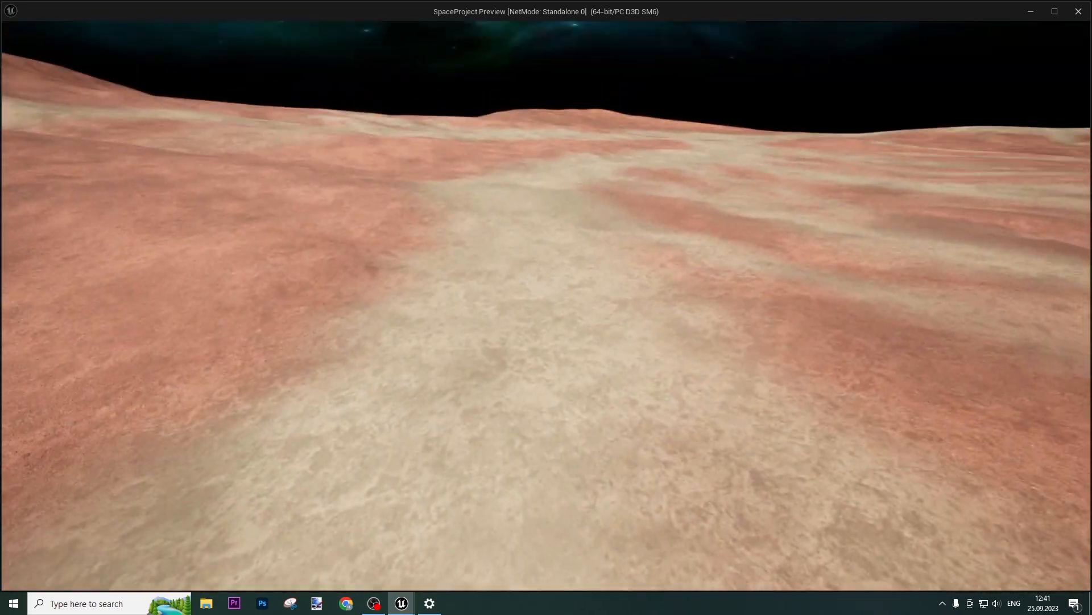
key("Escape")
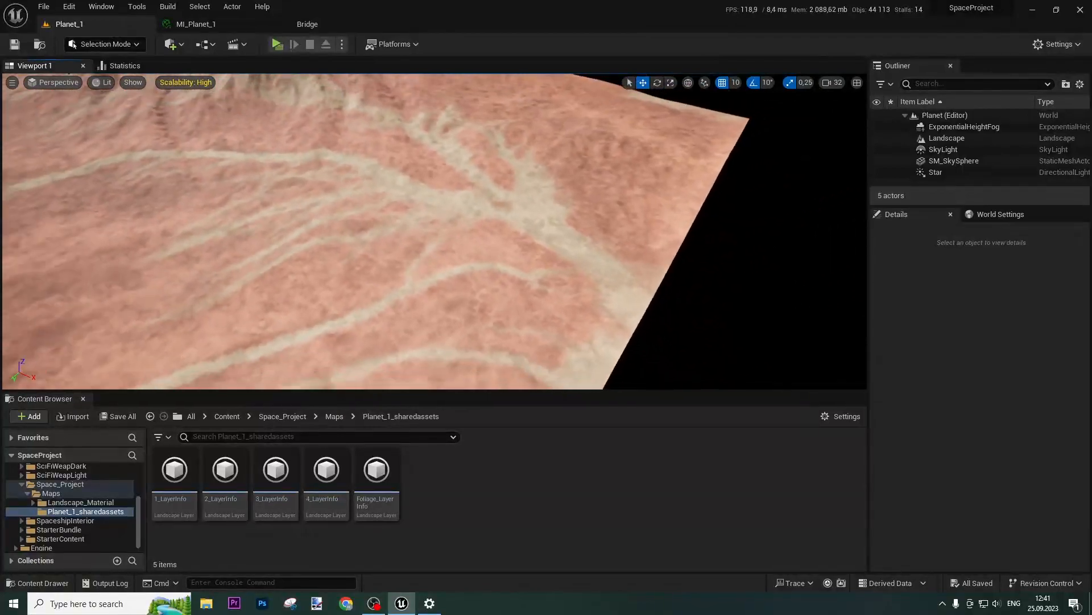
- Assign the HDRI-II texture from the HDRI folder as the ExponentialHeightFog's inscattering color cubemap
right_click_drag(435, 231, 488, 254)
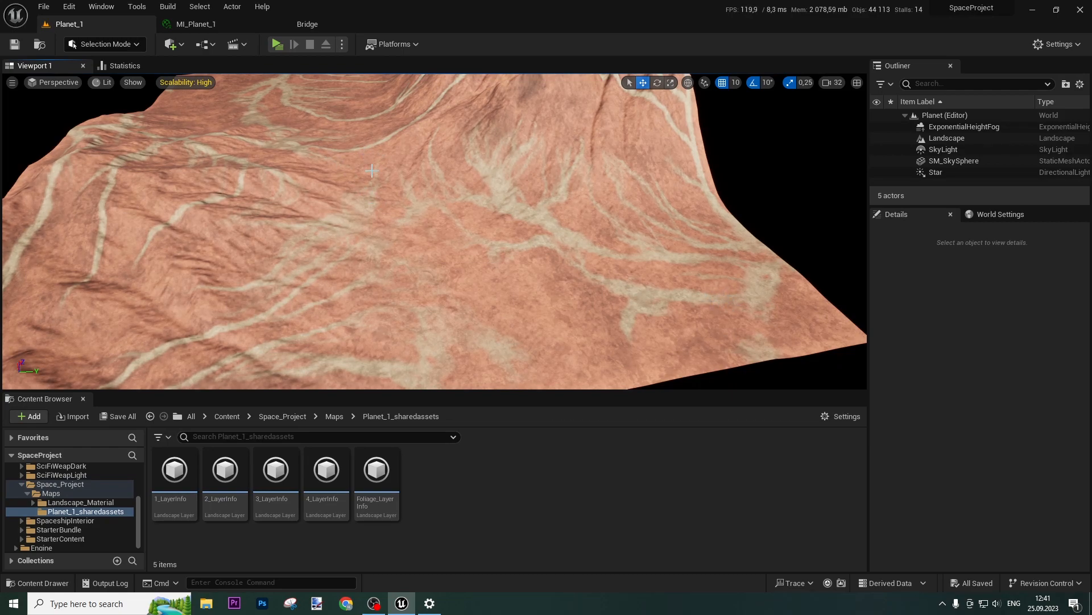
right_click_drag(666, 162, 557, 269)
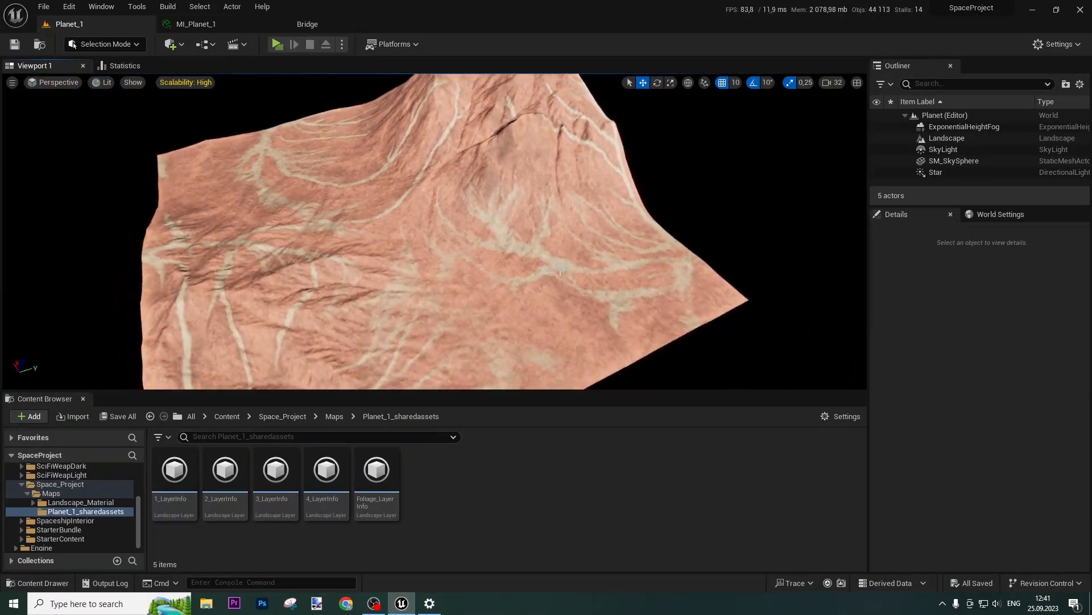
right_click_drag(481, 236, 494, 257)
right_click_drag(530, 312, 677, 284)
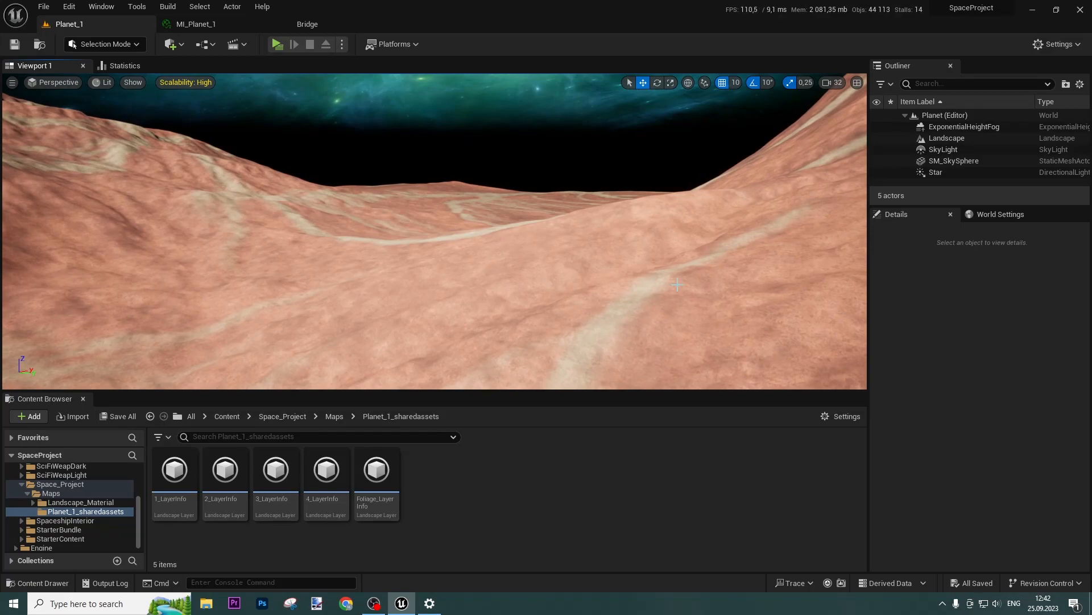
left_click(971, 127)
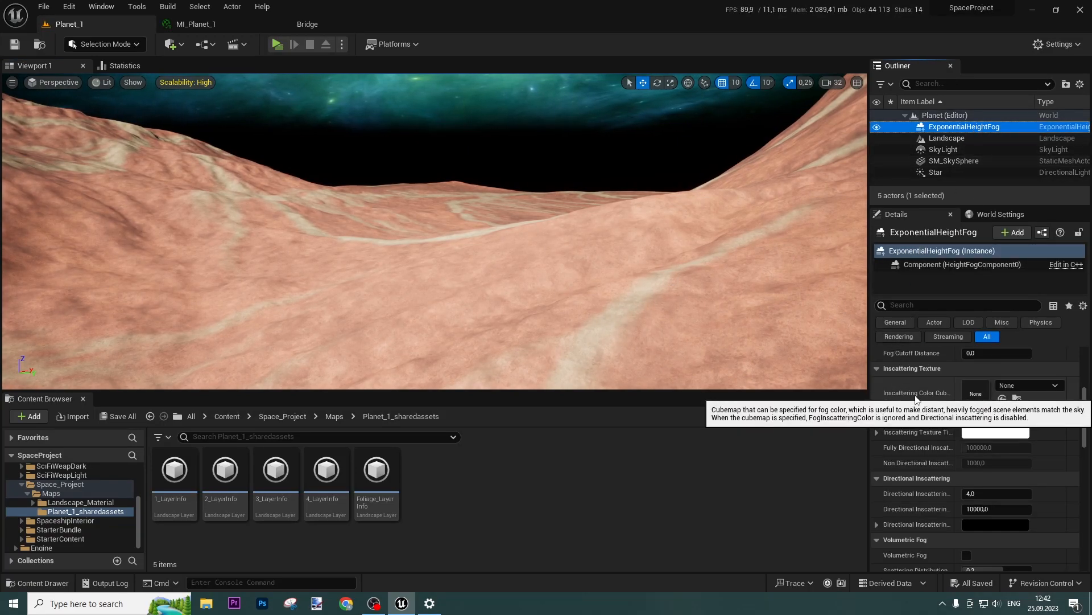
left_click(227, 416)
double_click(174, 469)
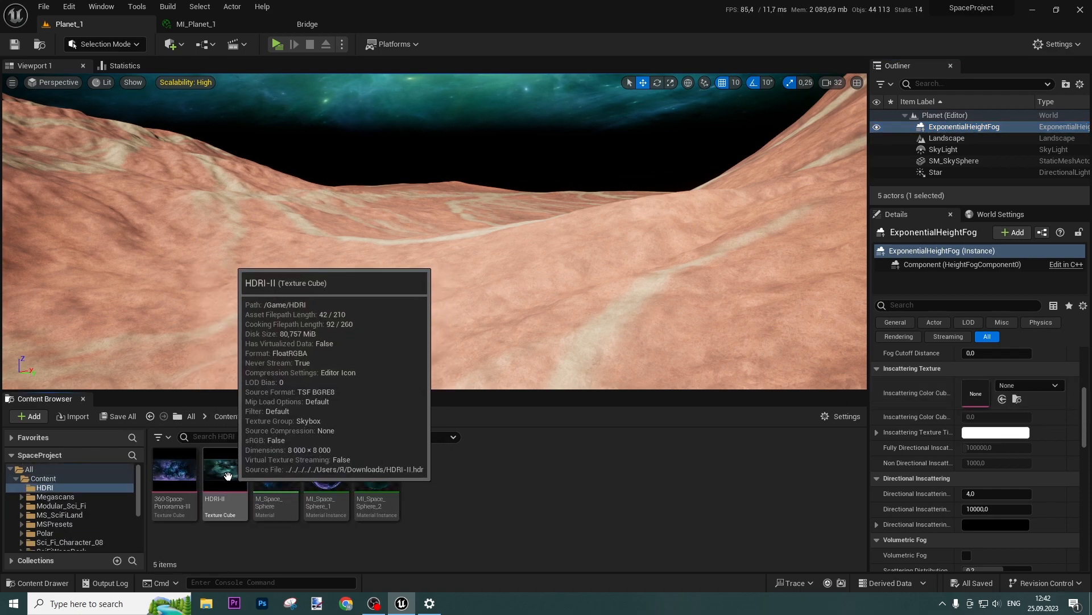
left_click_drag(225, 470, 976, 393)
right_click_drag(726, 344, 726, 319)
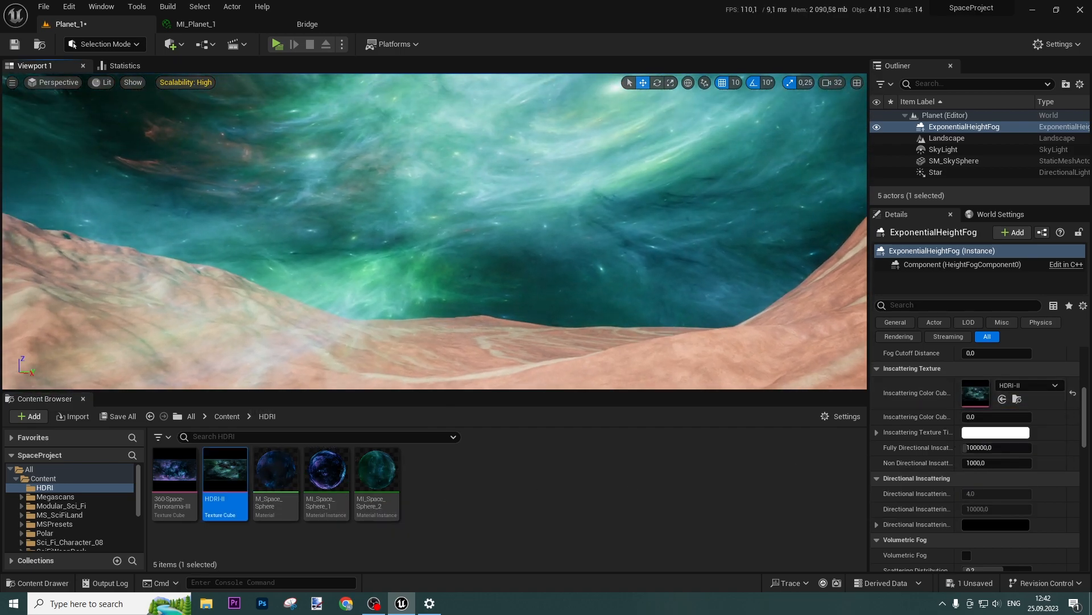
- Try another inscattering cubemap angle on the fog, reset it, and set Fog Density to 0.004
right_click_drag(527, 255, 751, 305)
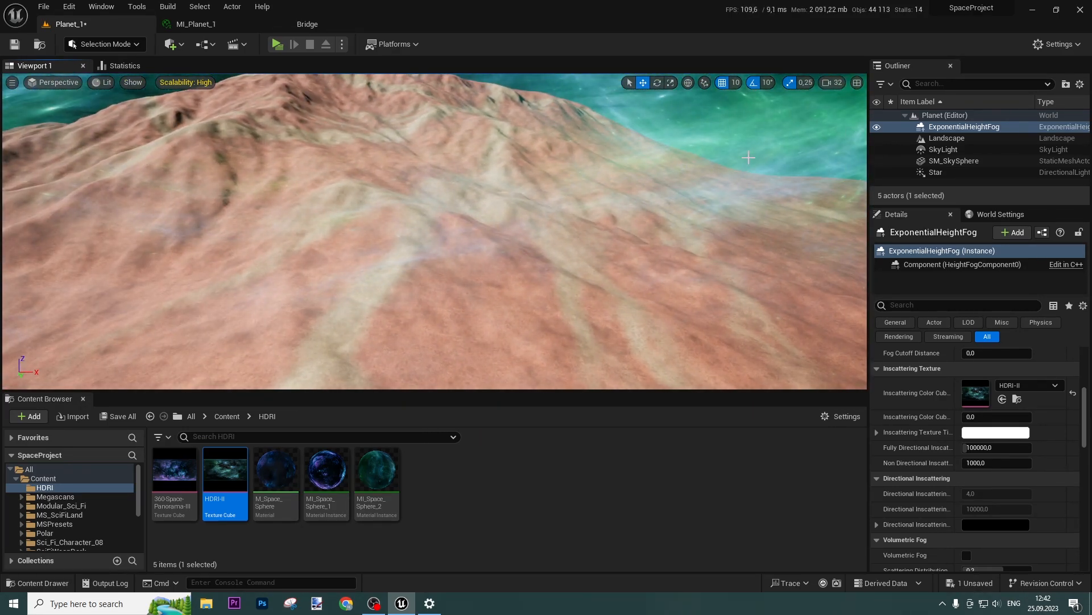
right_click_drag(606, 200, 700, 171)
right_click_drag(520, 186, 384, 226)
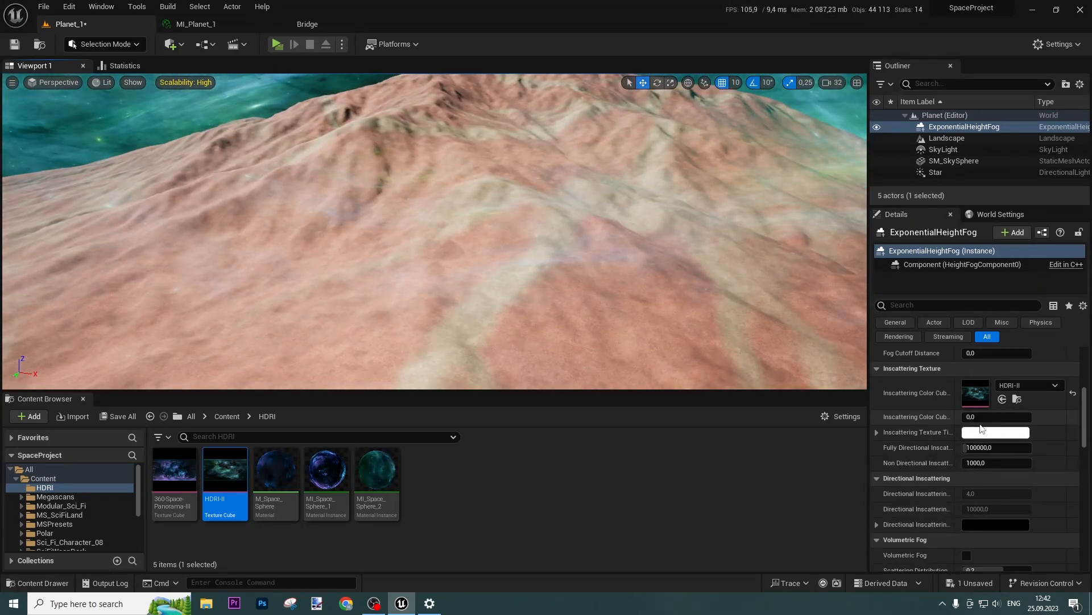
left_click_drag(974, 416, 1056, 424)
left_click(1073, 420)
scroll(988, 422, "up", 5)
left_click_drag(989, 445, 975, 445)
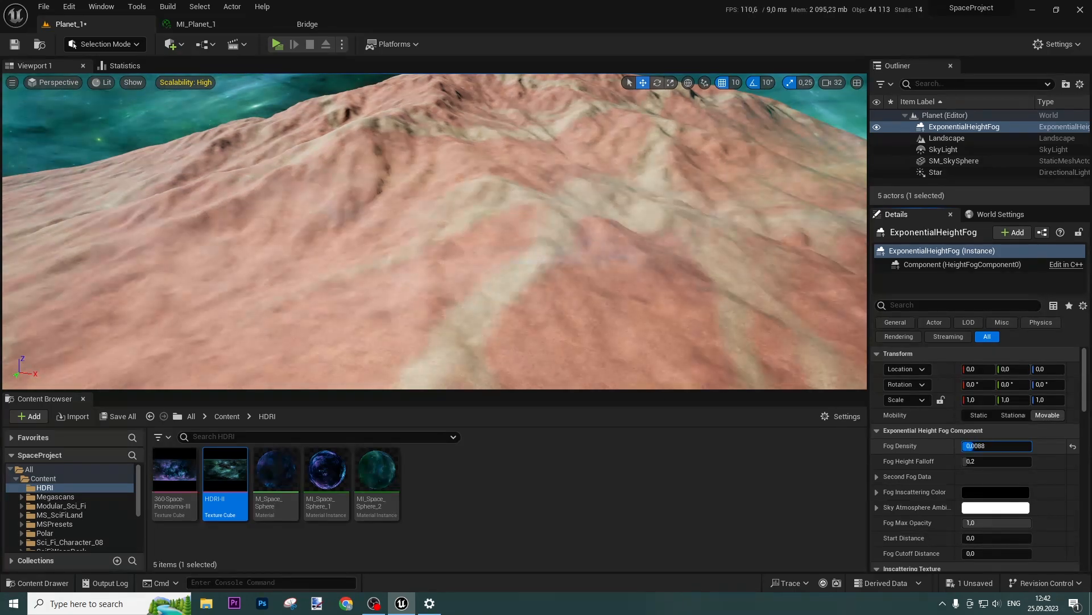
right_click_drag(683, 273, 828, 233)
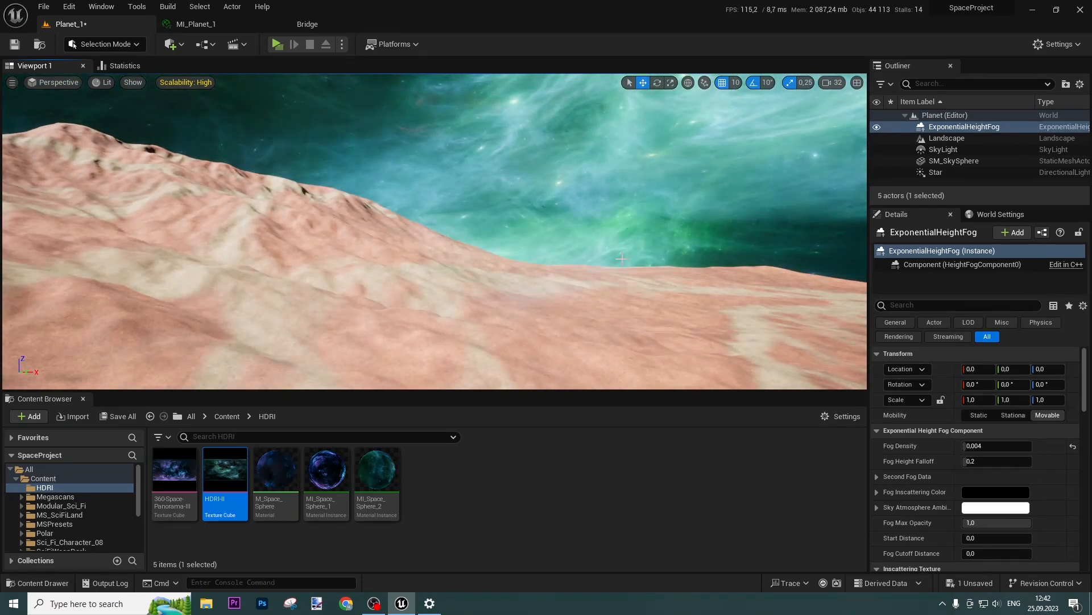
- Set the SkyLight's source type to SLS Specified Cubemap with HDRI-II as its cubemap, and save the level
left_click(952, 149)
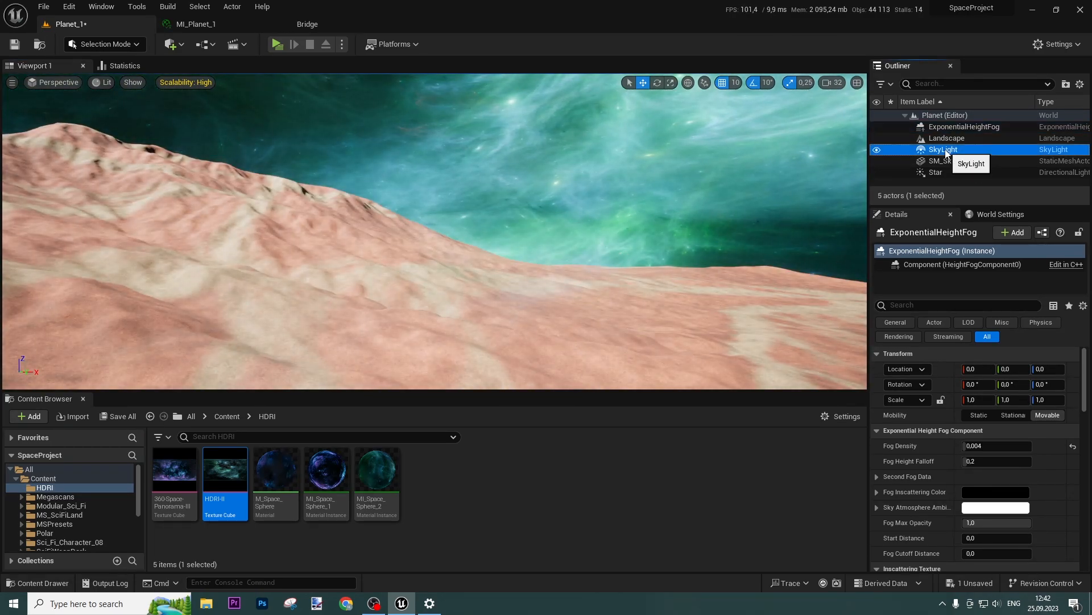
left_click(1000, 461)
left_click(1010, 484)
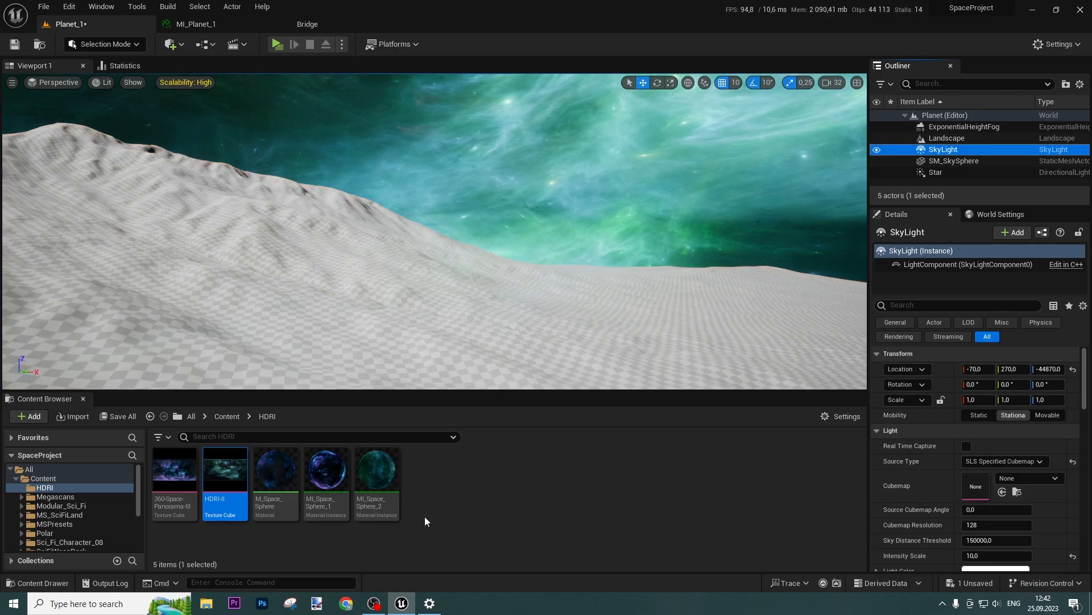
left_click_drag(225, 477, 982, 488)
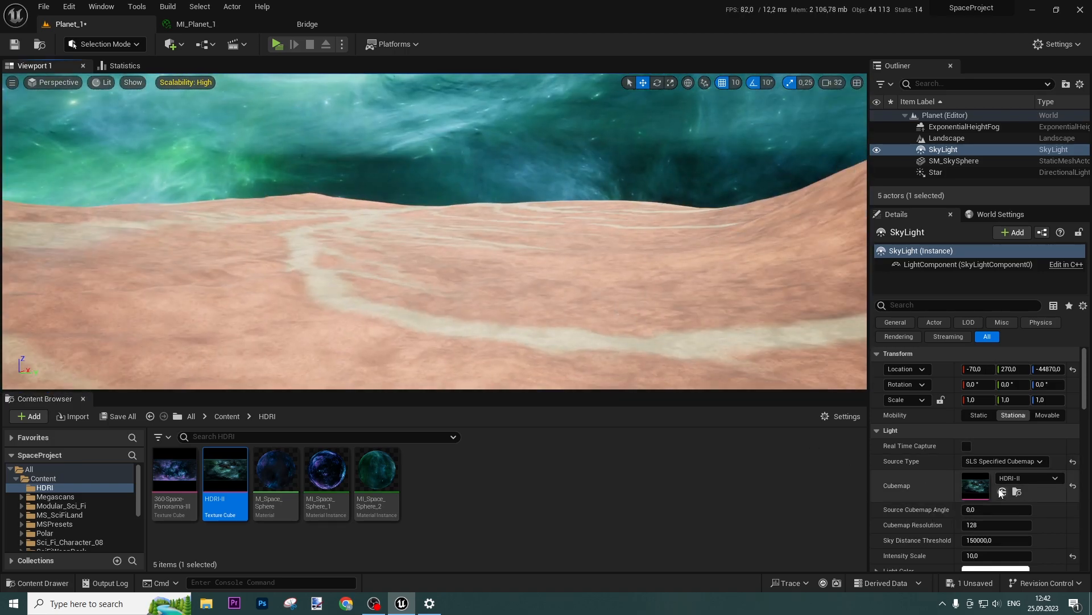
right_click_drag(626, 256, 645, 298)
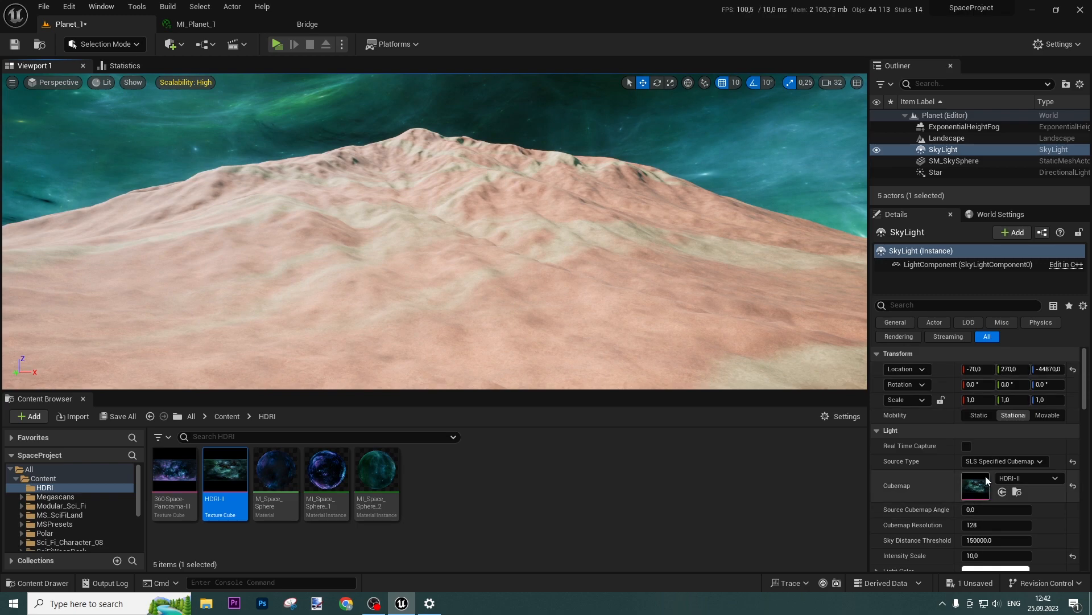
left_click(15, 43)
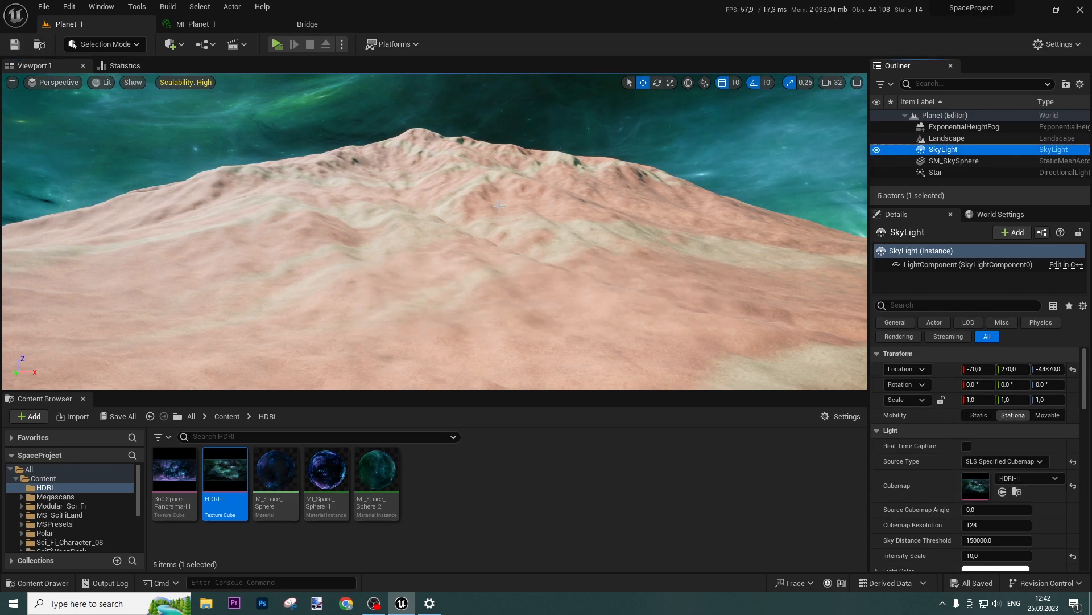
- Try an intensity of 1 lux on the Star directional light, and set it to 2 lux
left_click(942, 173)
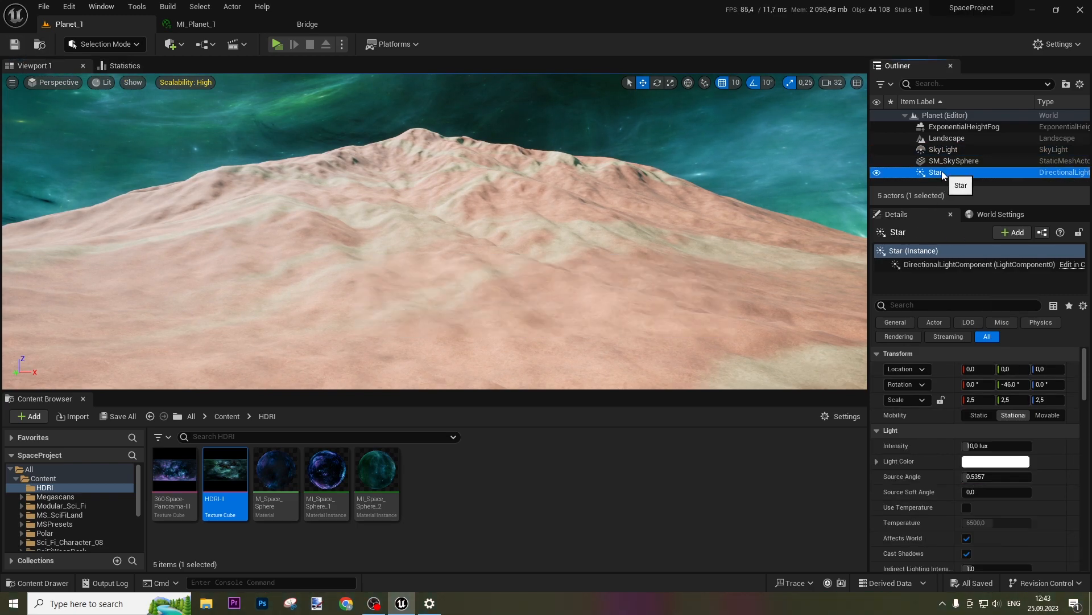
left_click(1018, 443)
type("1")
key("Return")
type("2")
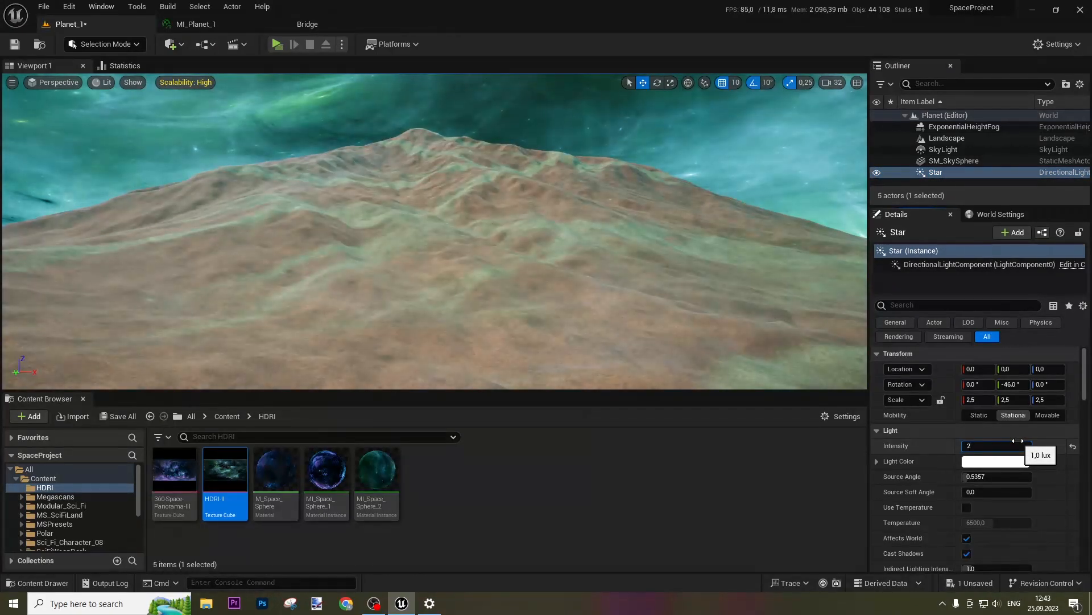
key("Return")
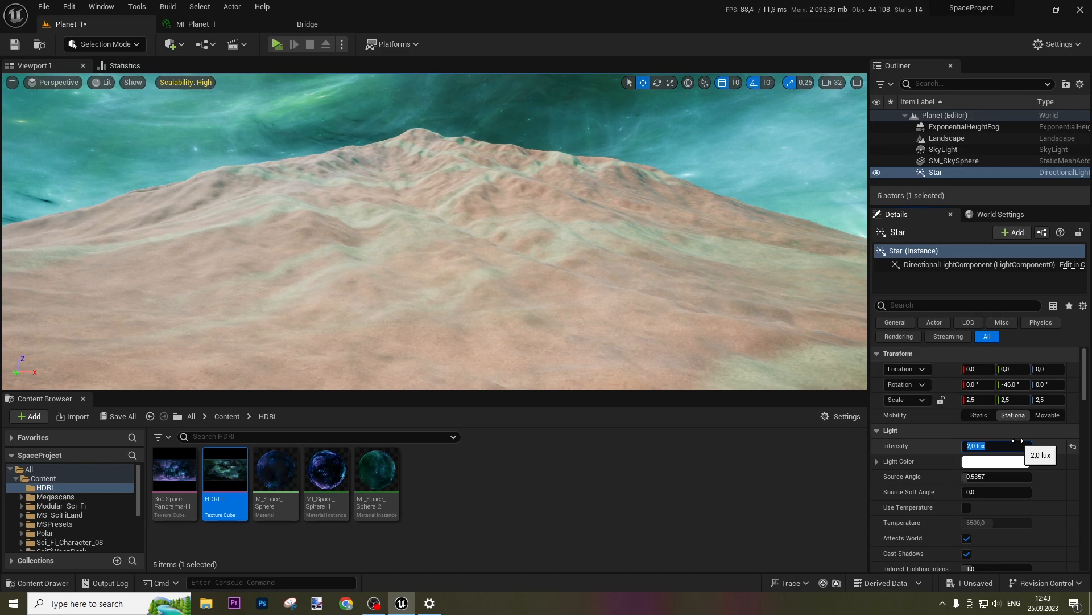
left_click(1007, 460)
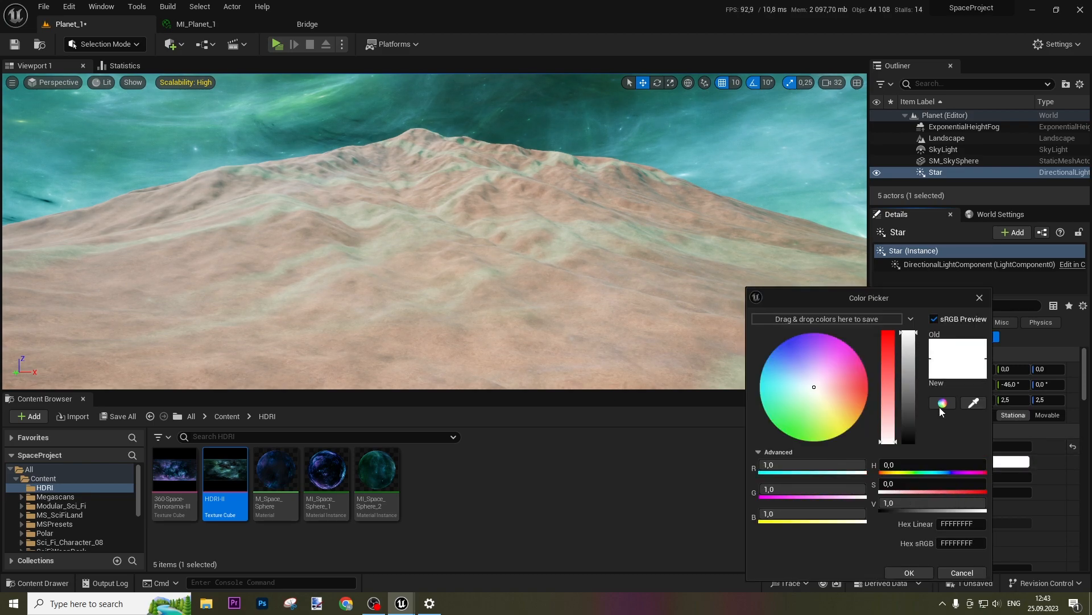
left_click(973, 403)
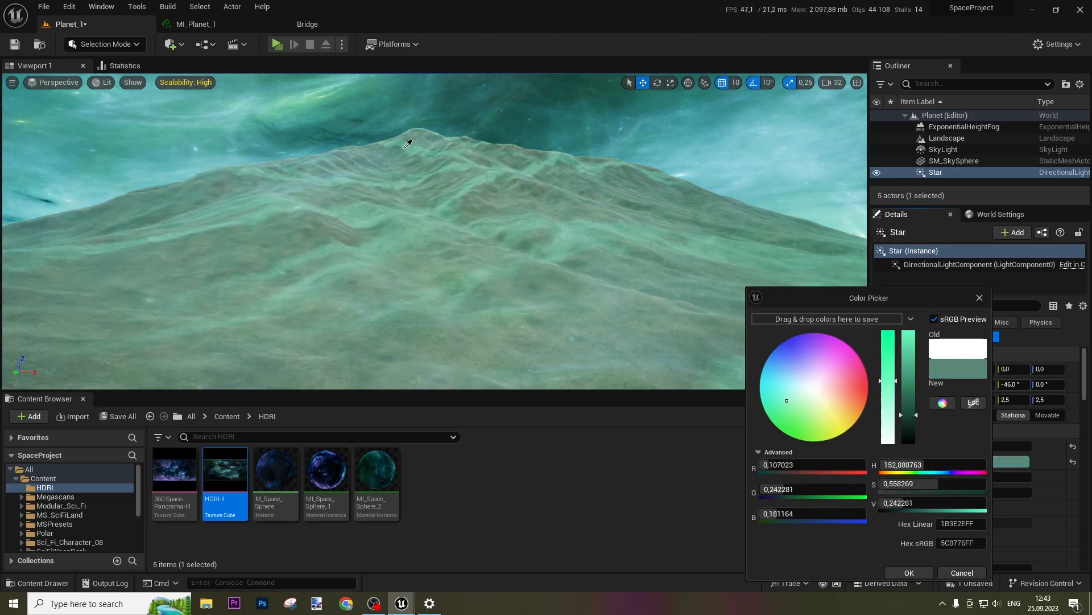
key("Escape")
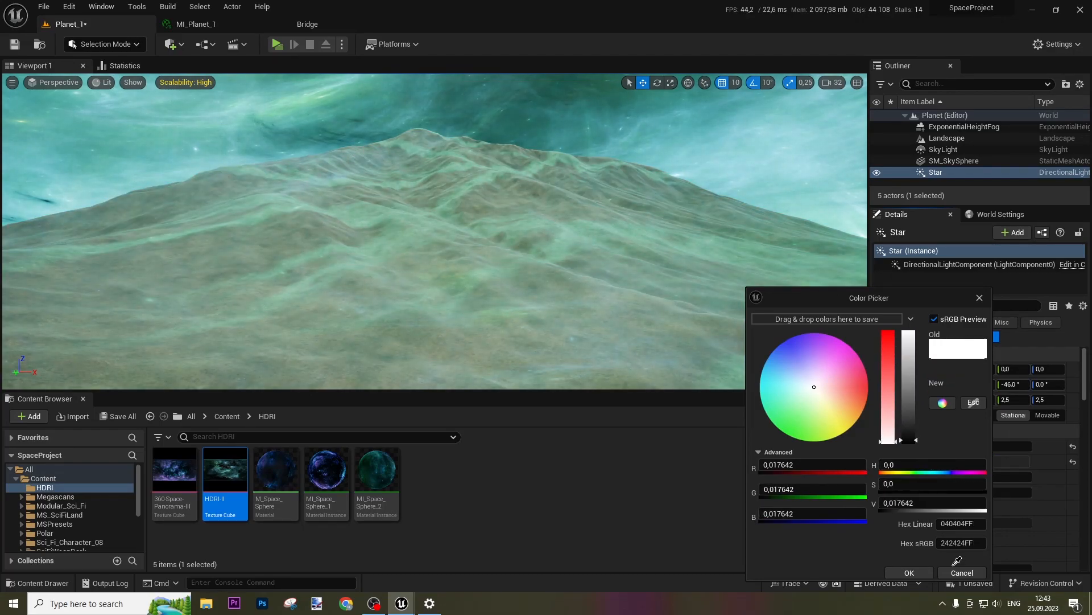
left_click(961, 572)
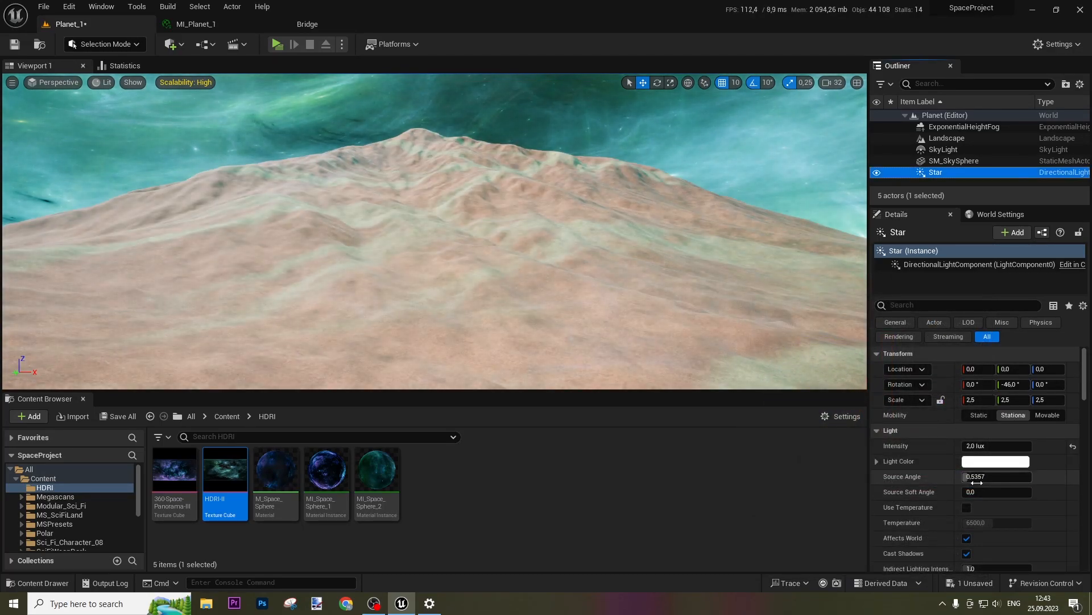
- Enable Use Temperature on the Star light and set its temperature to 8000
left_click(966, 507)
left_click(1028, 523)
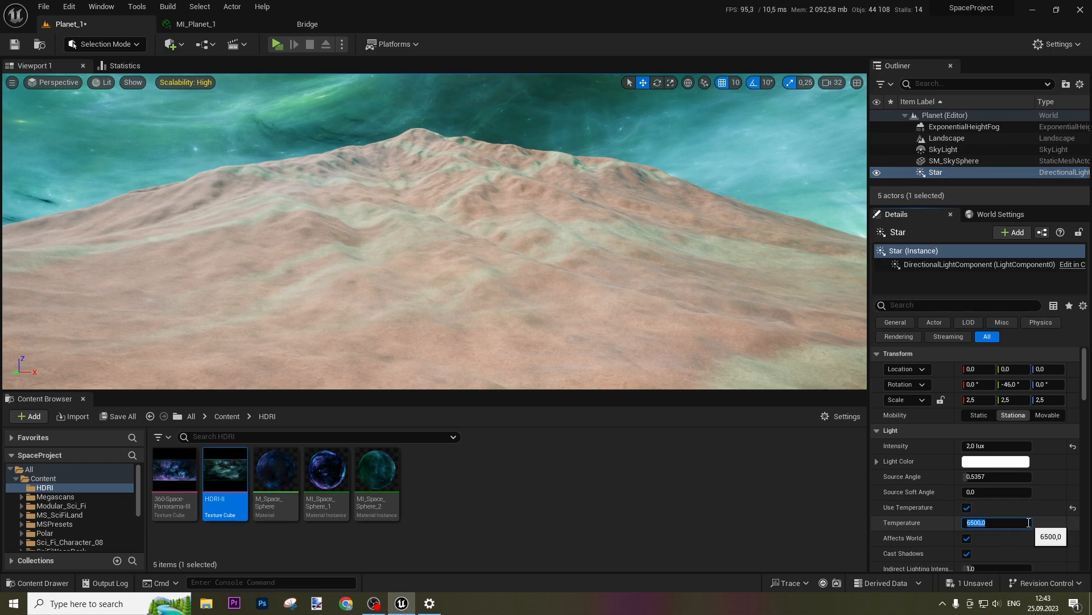
right_click_drag(387, 206, 399, 132)
right_click_drag(509, 192, 508, 273)
left_click(991, 523)
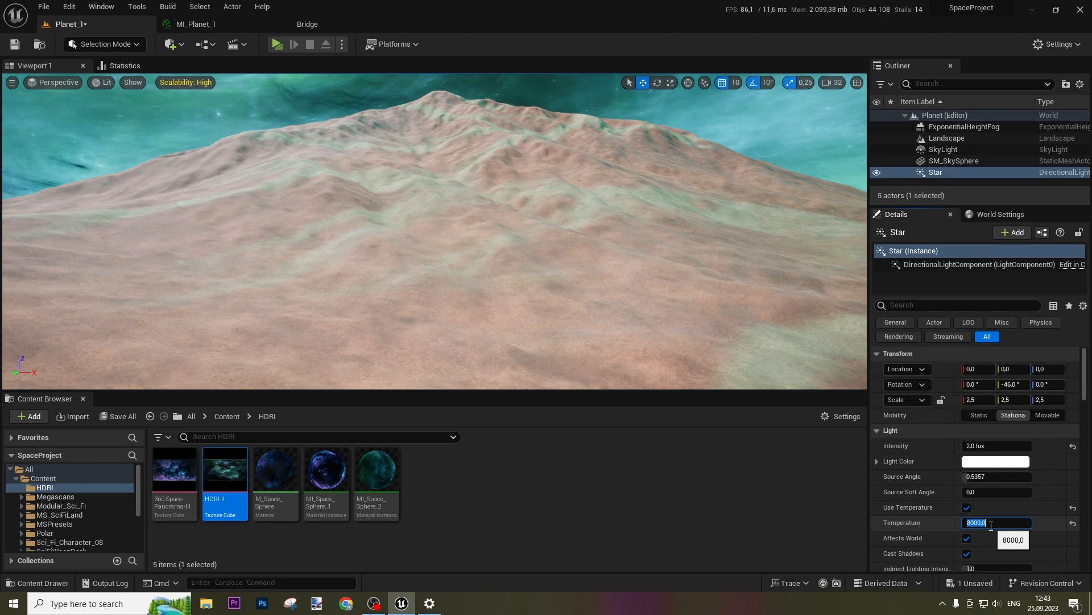
- Build the level's geometry, jump to the sky sphere actor listed in the map check results, and close the message log
left_click(956, 160)
scroll(953, 450, "down", 3)
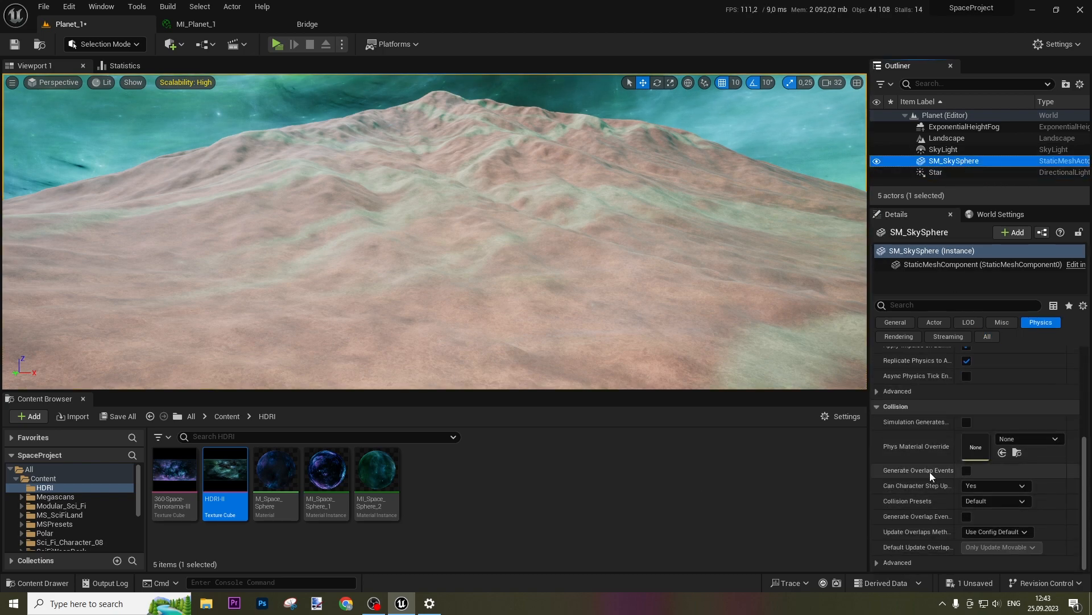
left_click(171, 5)
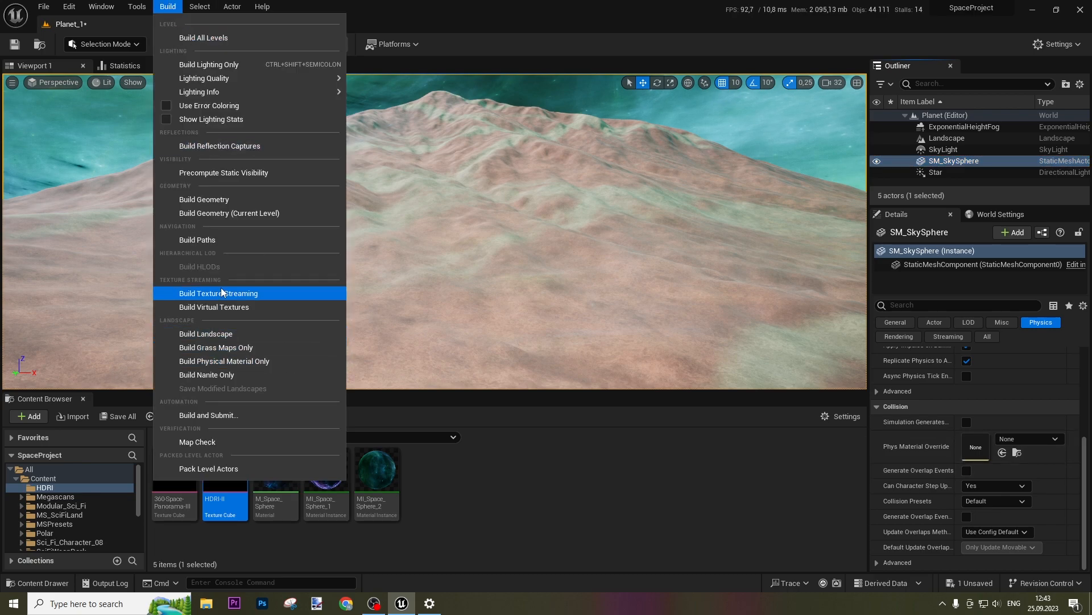
left_click(204, 199)
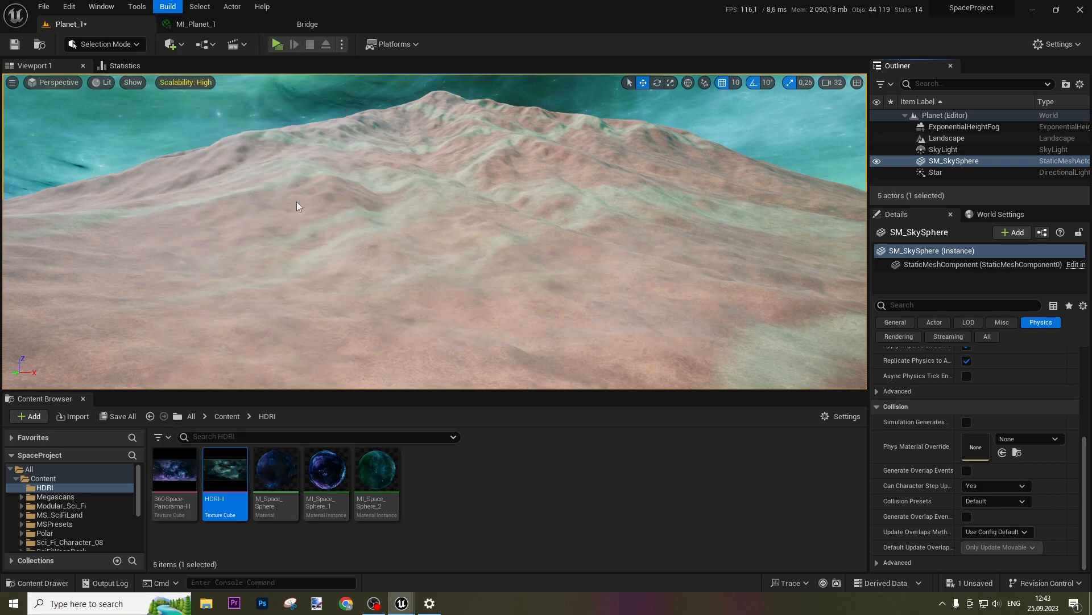
left_click(450, 141)
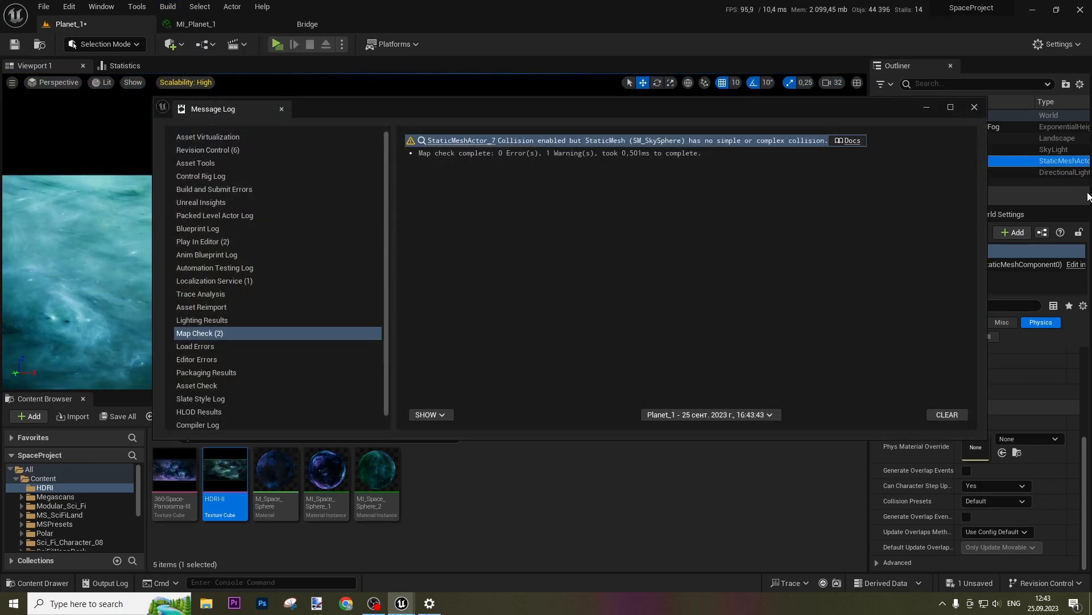
left_click(973, 109)
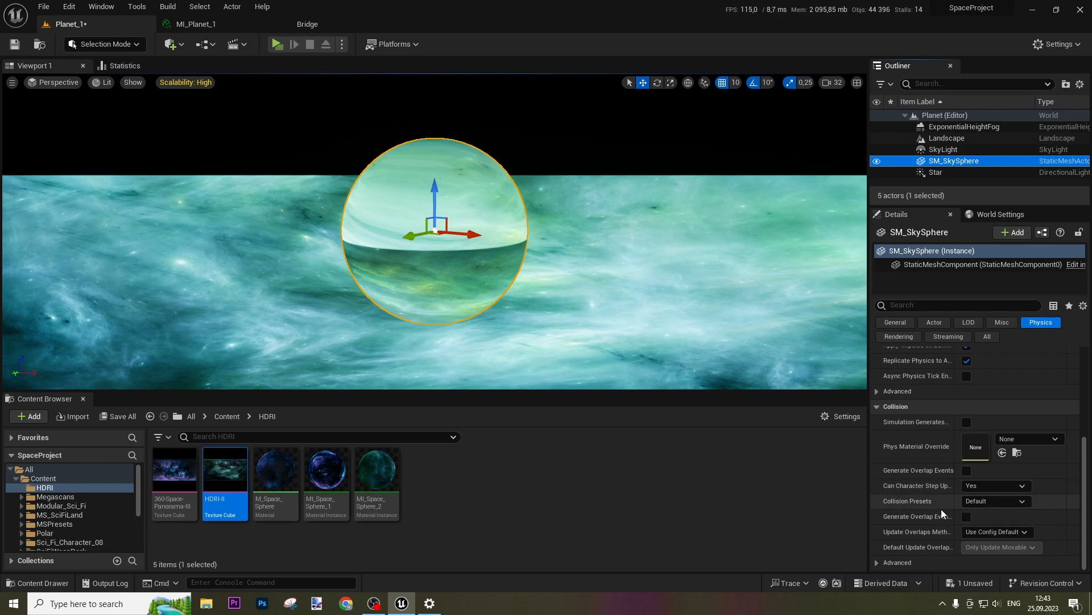
- Set SM_SkySphere's collision preset to NoCollision and save the level
left_click(988, 502)
left_click(996, 314)
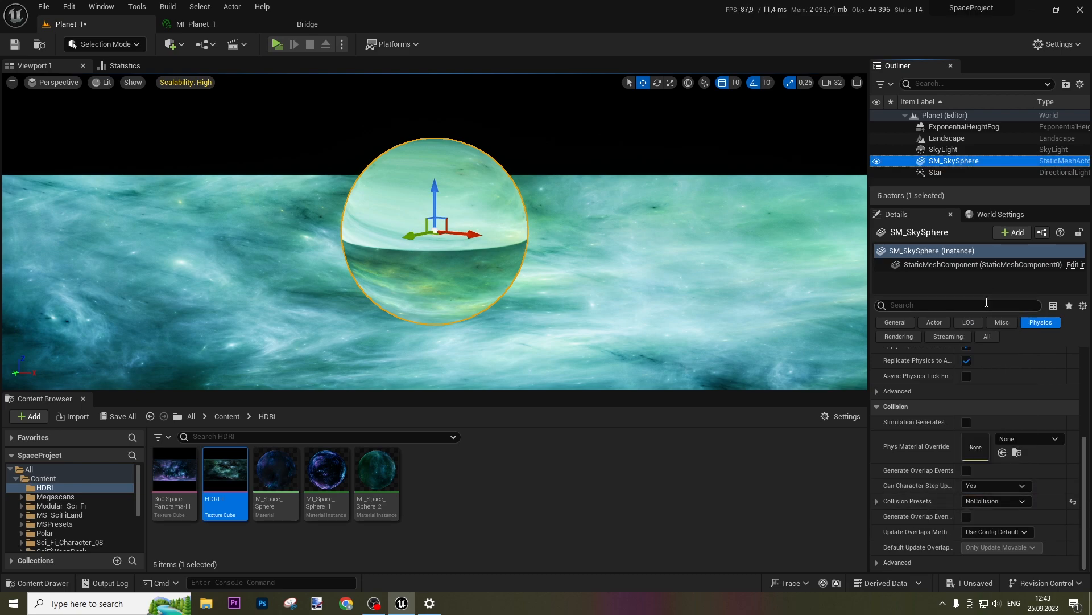
left_click(17, 45)
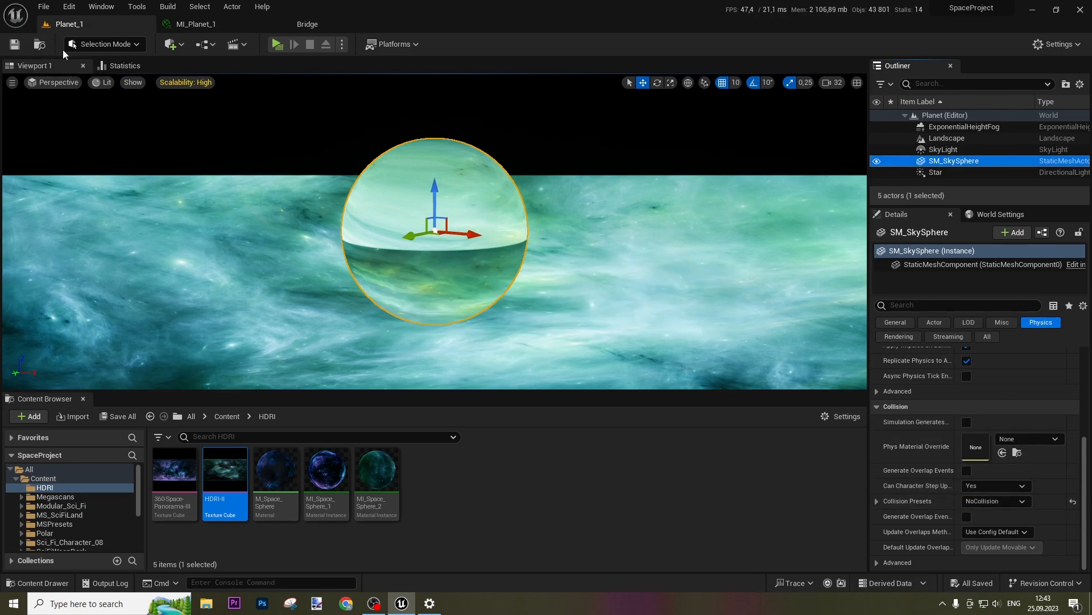
- Focus the view on the Landscape and fly close to its slopes to examine the surface and its landscape settings
left_click(963, 138)
double_click(964, 139)
mouse_move(556, 232)
right_mouse_down()
mouse_move(556, 215)
mouse_move(551, 235)
right_mouse_up()
key("w")
key("w")
mouse_move(378, 112)
right_mouse_down()
mouse_move(377, 149)
mouse_move(378, 112)
right_mouse_up()
scroll(594, 215, "down", 4)
scroll(694, 200, "up", 4)
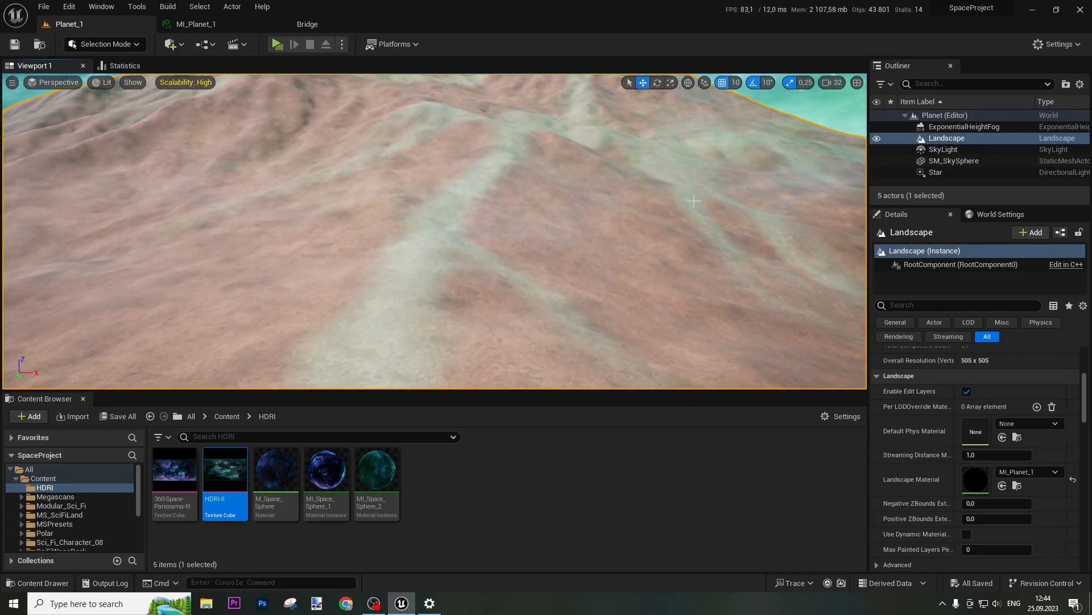
- Review the Star light's settings and set the SkyLight's Intensity Scale to 5.0
left_click(953, 173)
scroll(1007, 474, "down", 3)
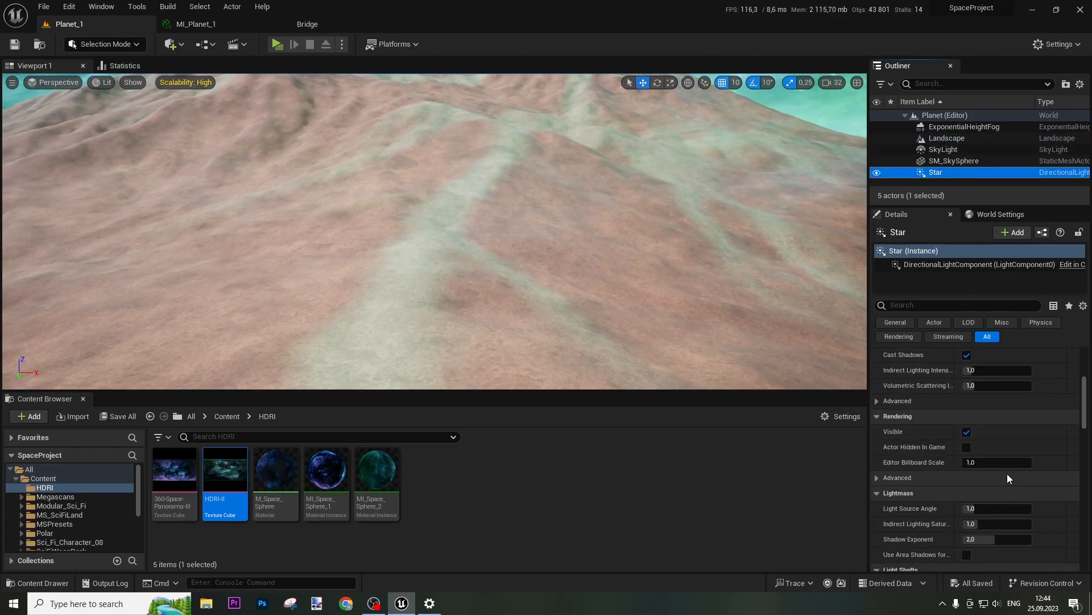
scroll(1009, 471, "up", 6)
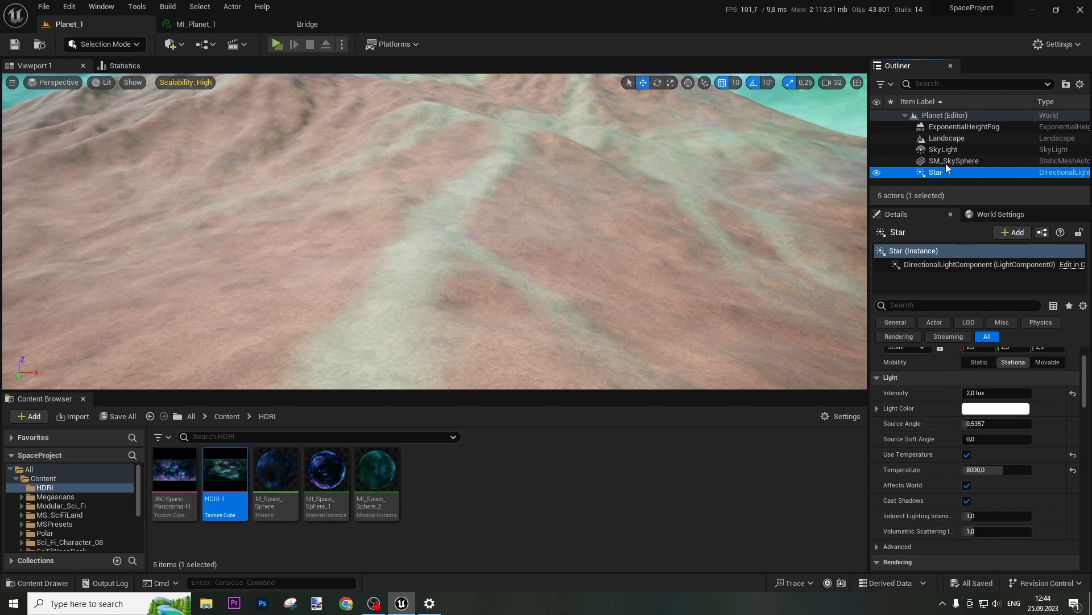
left_click(944, 149)
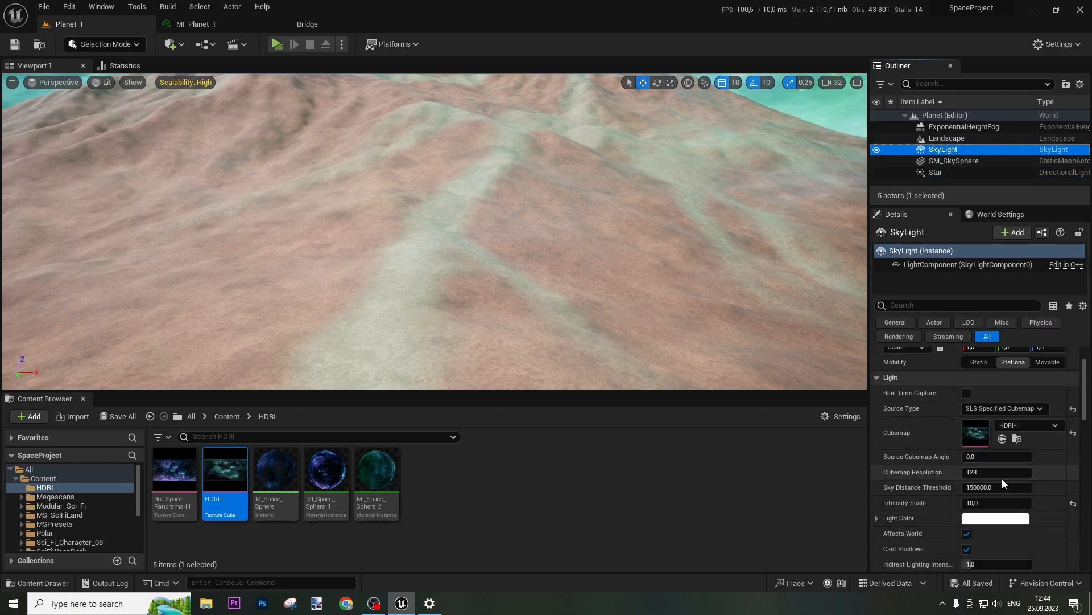
scroll(1003, 483, "down", 3)
left_click(987, 411)
type("3")
key("Return")
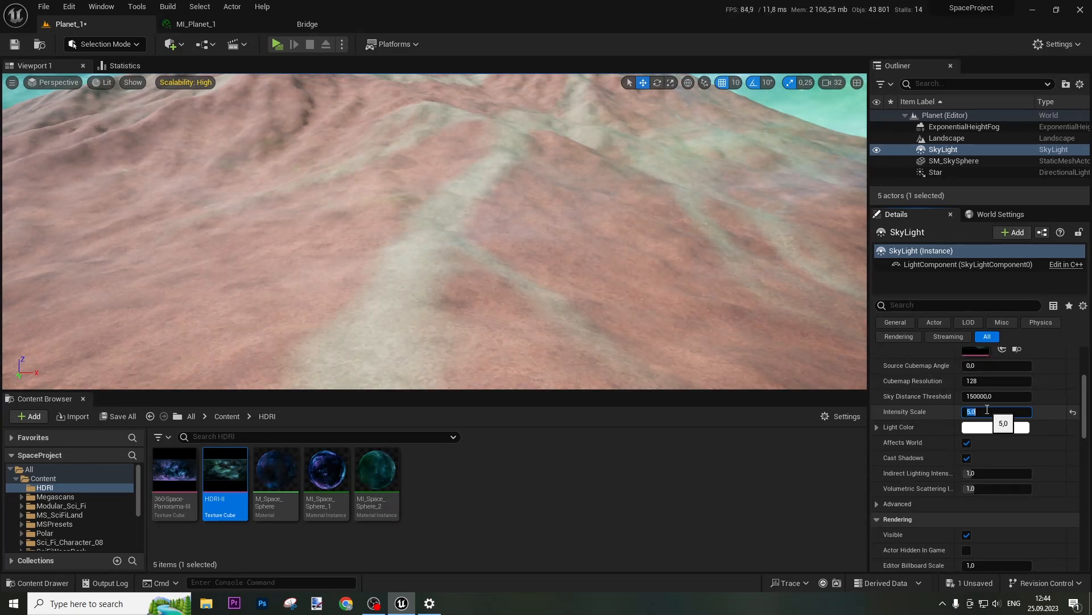
- Set the Star light's intensity to 1.5 lux and save the level
left_click(944, 171)
left_click(994, 442)
type("1")
type(".5")
key("Return")
left_click(15, 43)
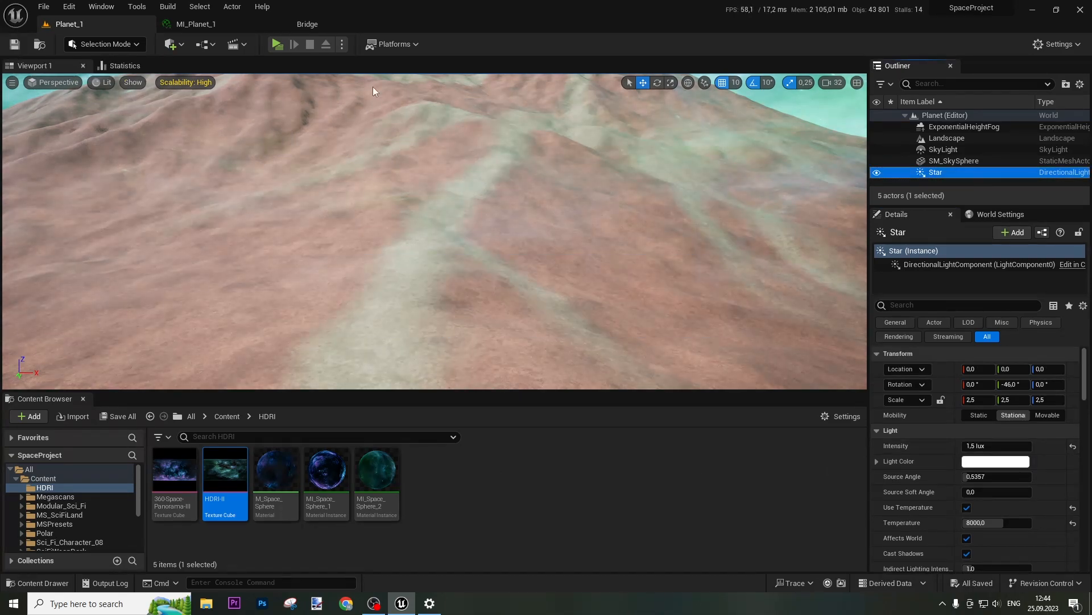
- Play the level in a standalone preview, move across the landscape to check the lighting, exit, and examine the mountain slopes in the editor
left_click(278, 44)
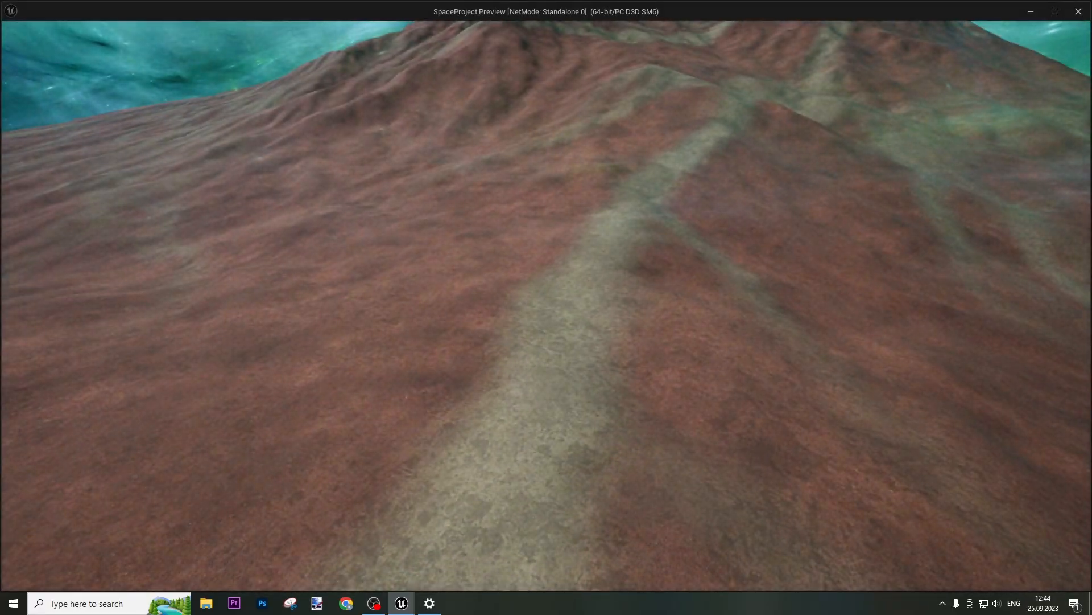
key("w")
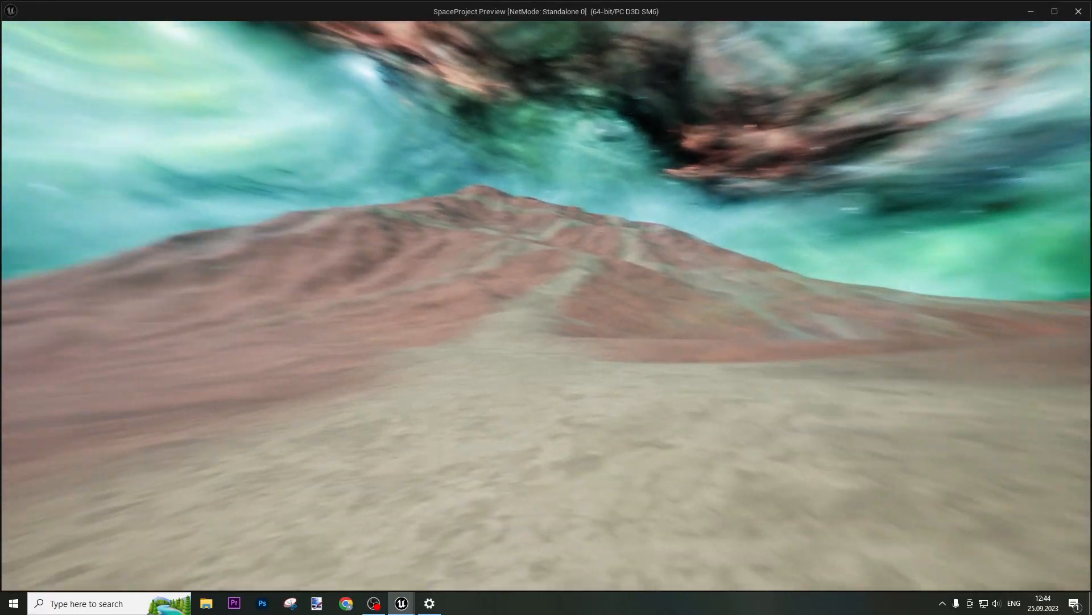
key("w")
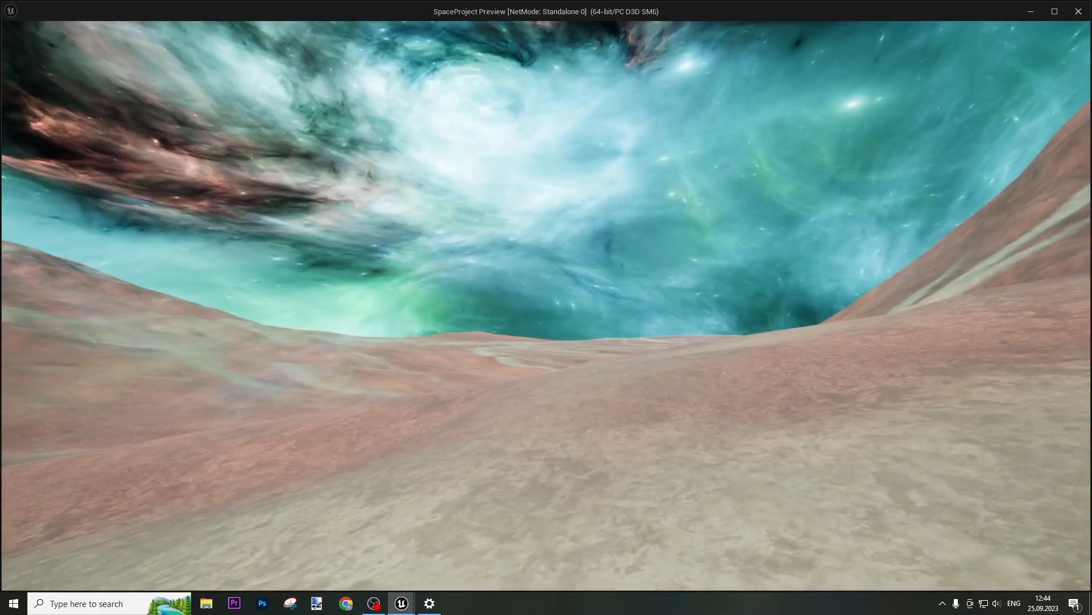
key("w")
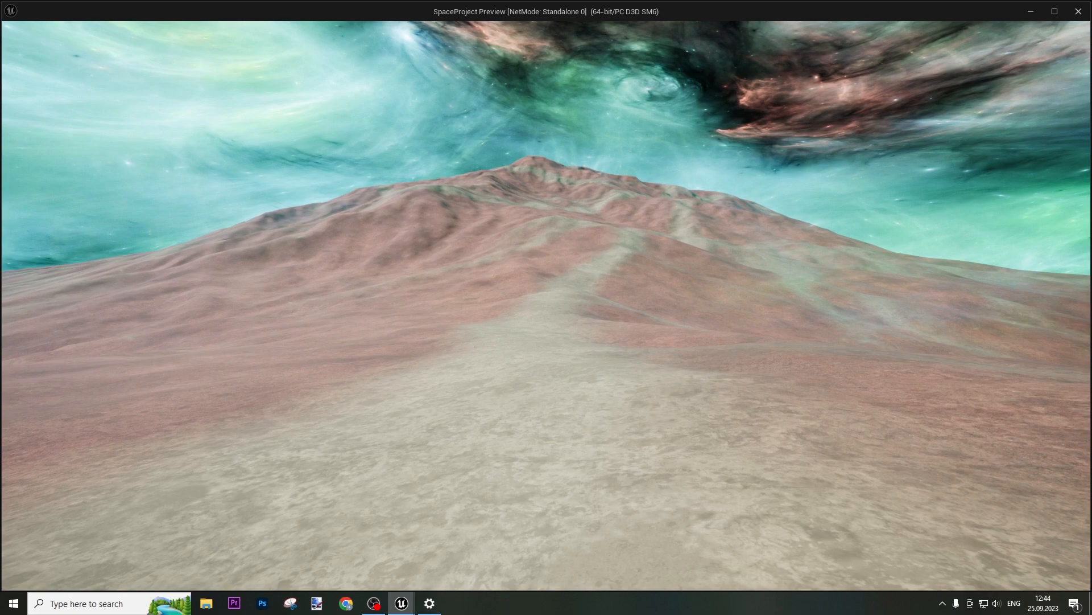
key("Escape")
right_click_drag(598, 282, 597, 234)
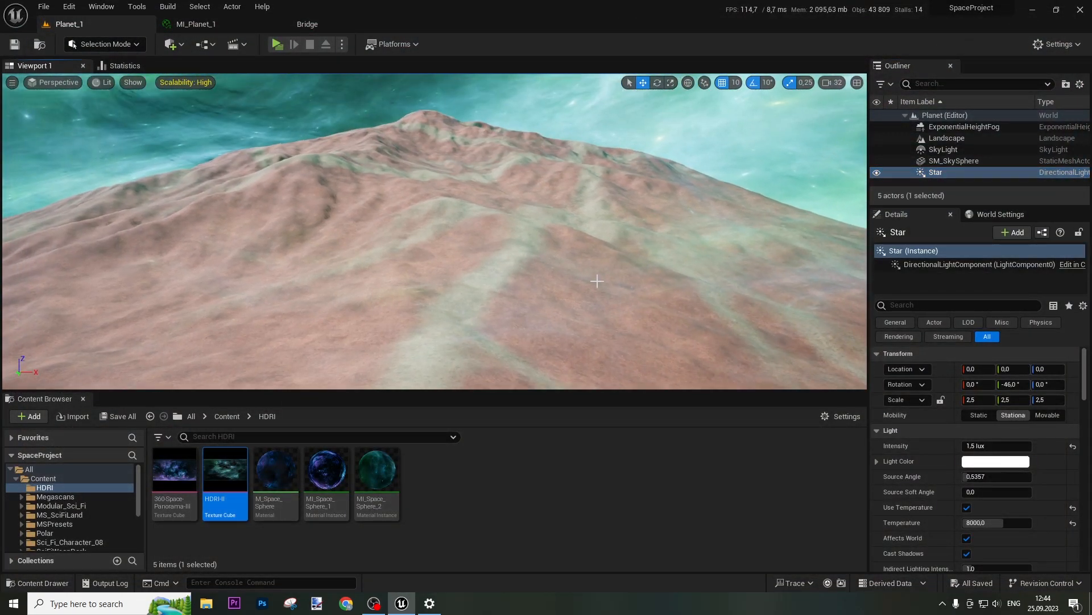
right_click_drag(597, 282, 532, 319)
right_click_drag(565, 266, 595, 256)
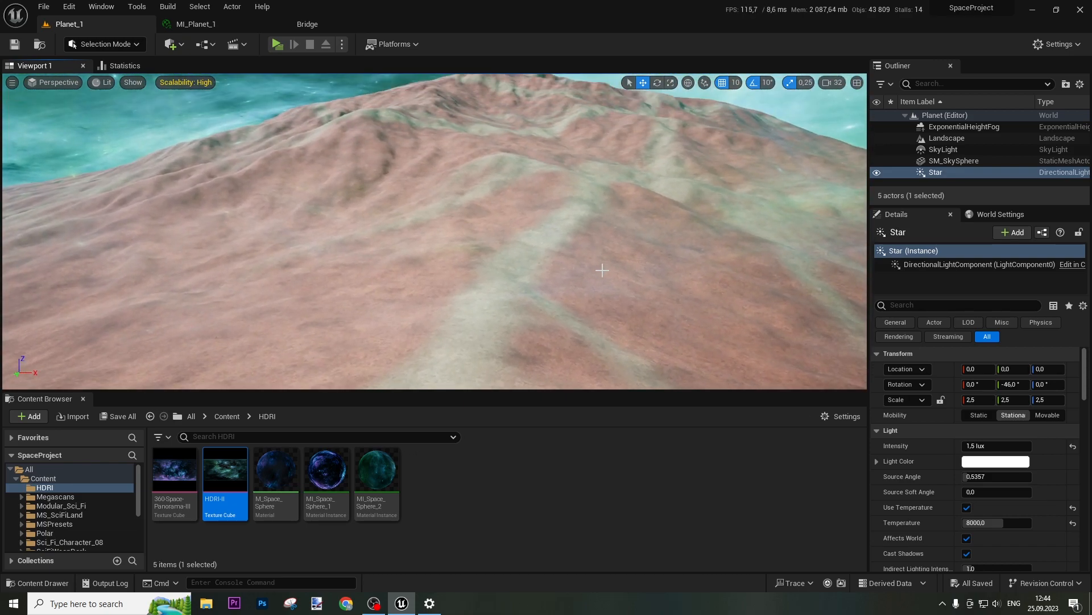